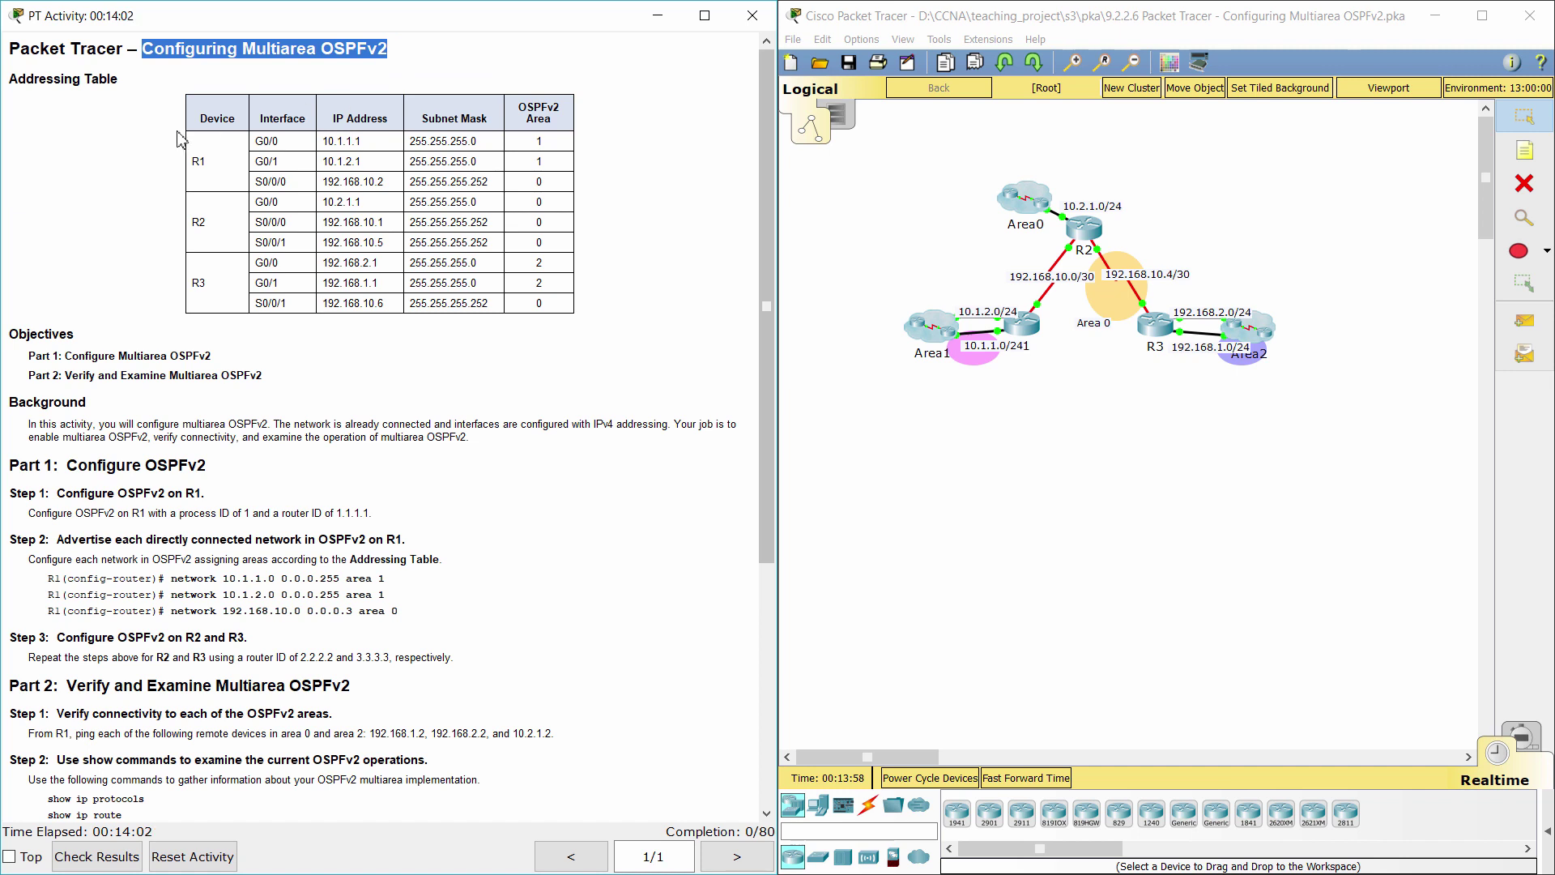
Read through the activity's Addressing Table, Background and Step 1 instructions for R1.
{"action": "left_click", "coordinate": [154, 133]}
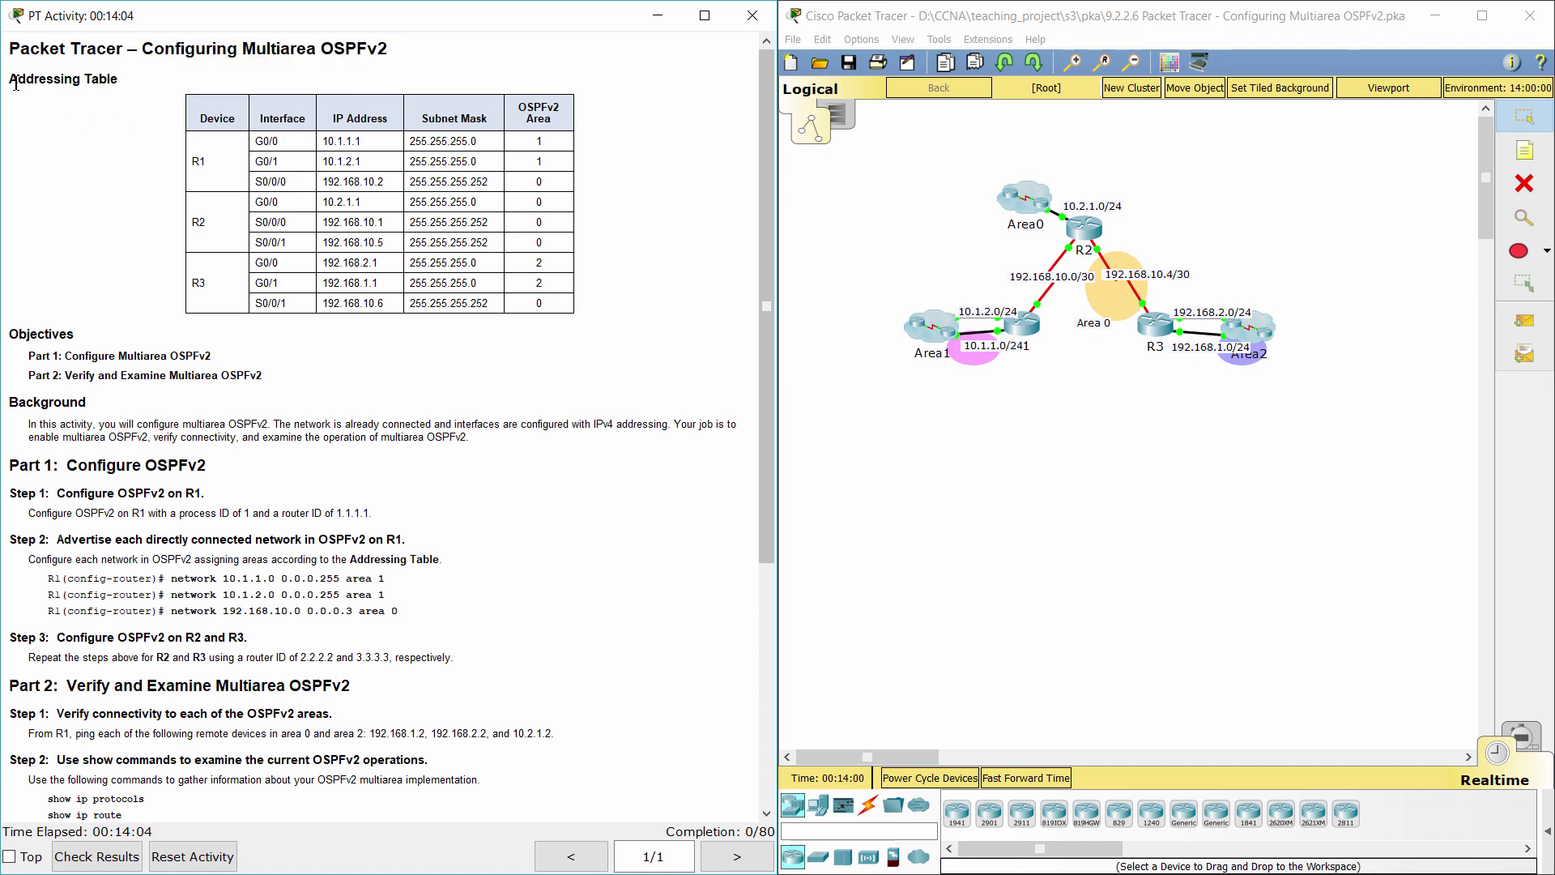
{"action": "left_click_drag", "start_coordinate": [10, 81], "coordinate": [121, 81]}
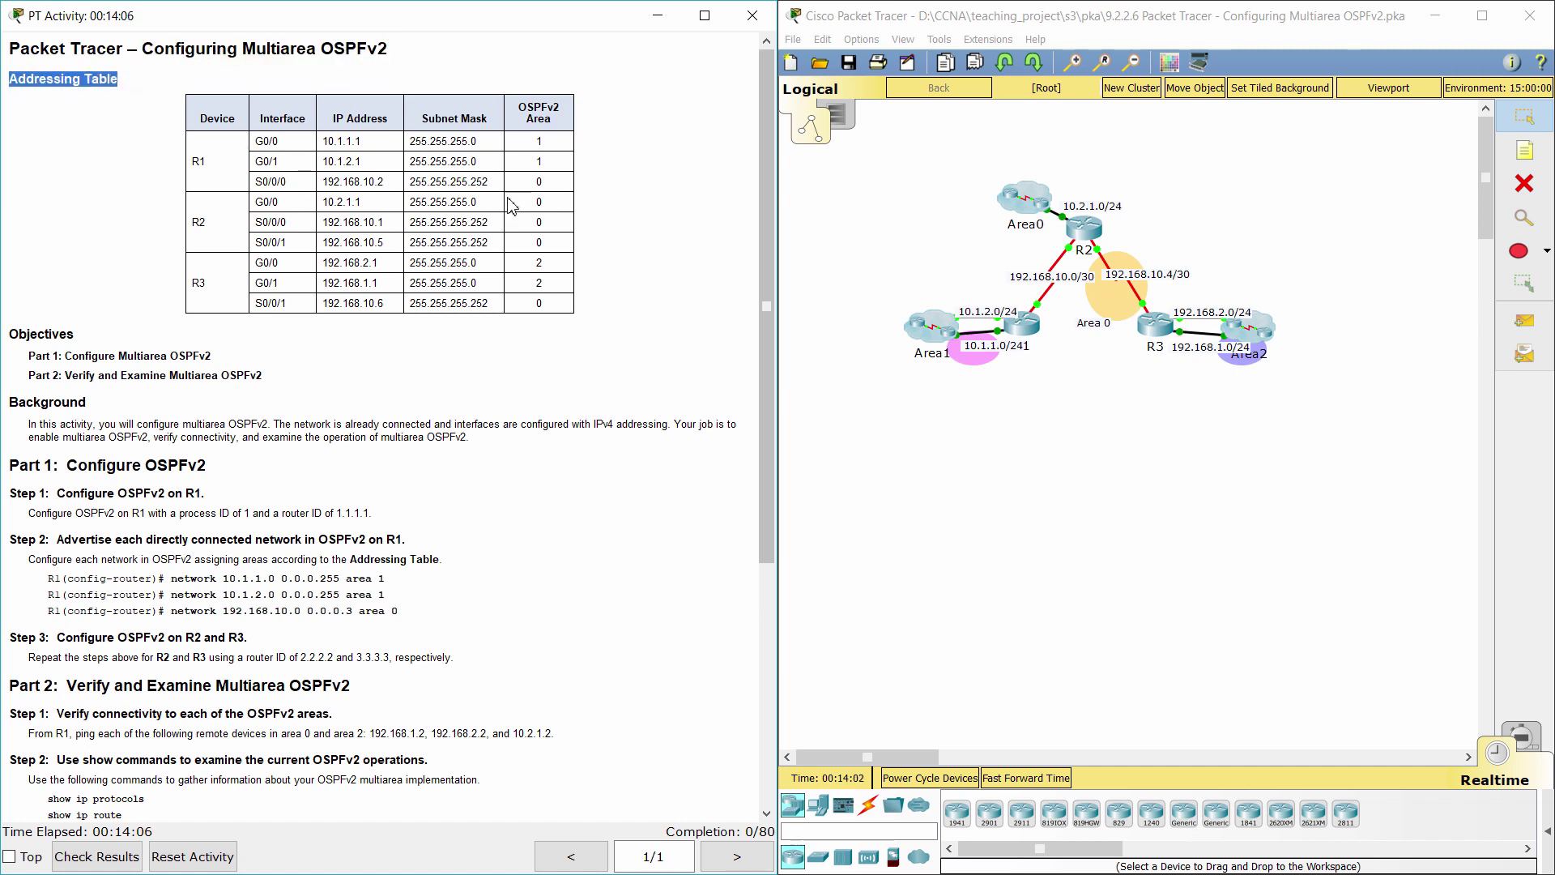
{"action": "left_click", "coordinate": [19, 423]}
{"action": "left_click_drag", "start_coordinate": [19, 423], "coordinate": [506, 456]}
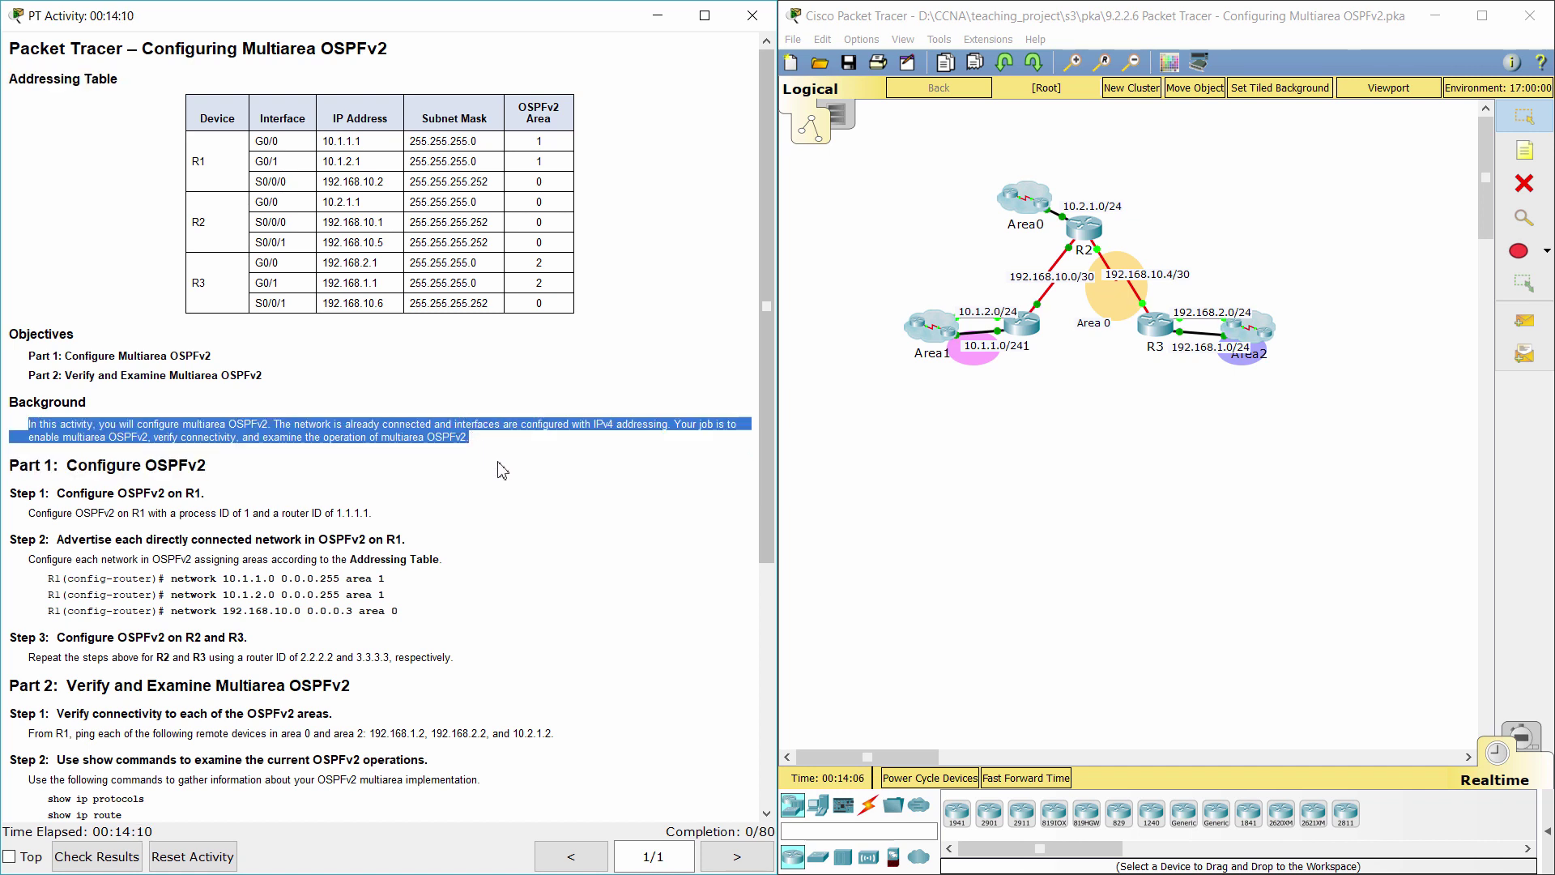
{"action": "left_click", "coordinate": [534, 470]}
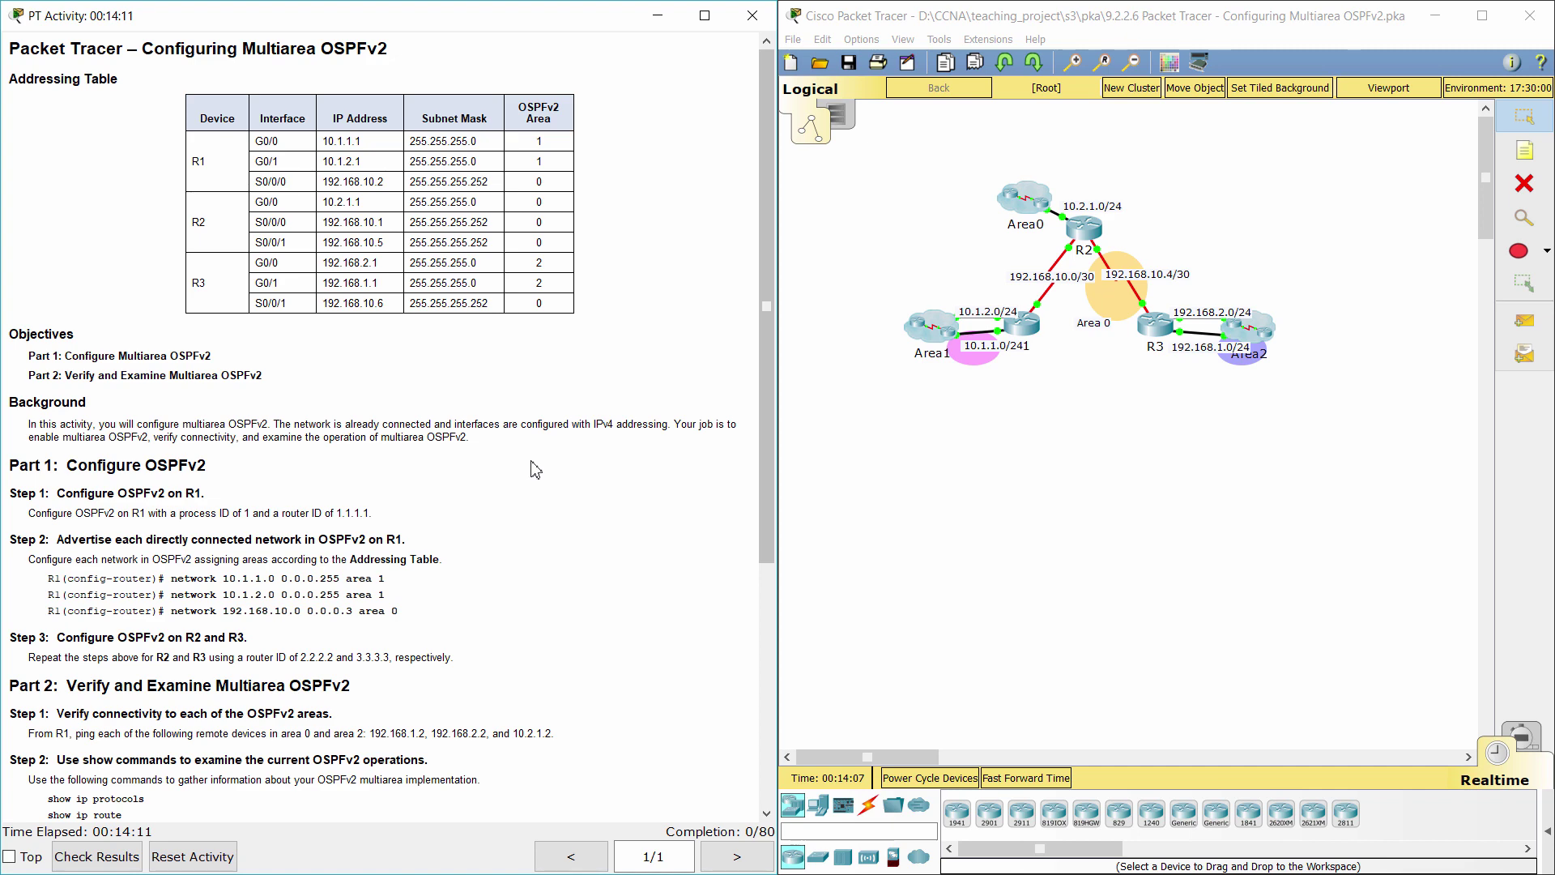
{"action": "left_click_drag", "start_coordinate": [764, 491], "coordinate": [776, 706]}
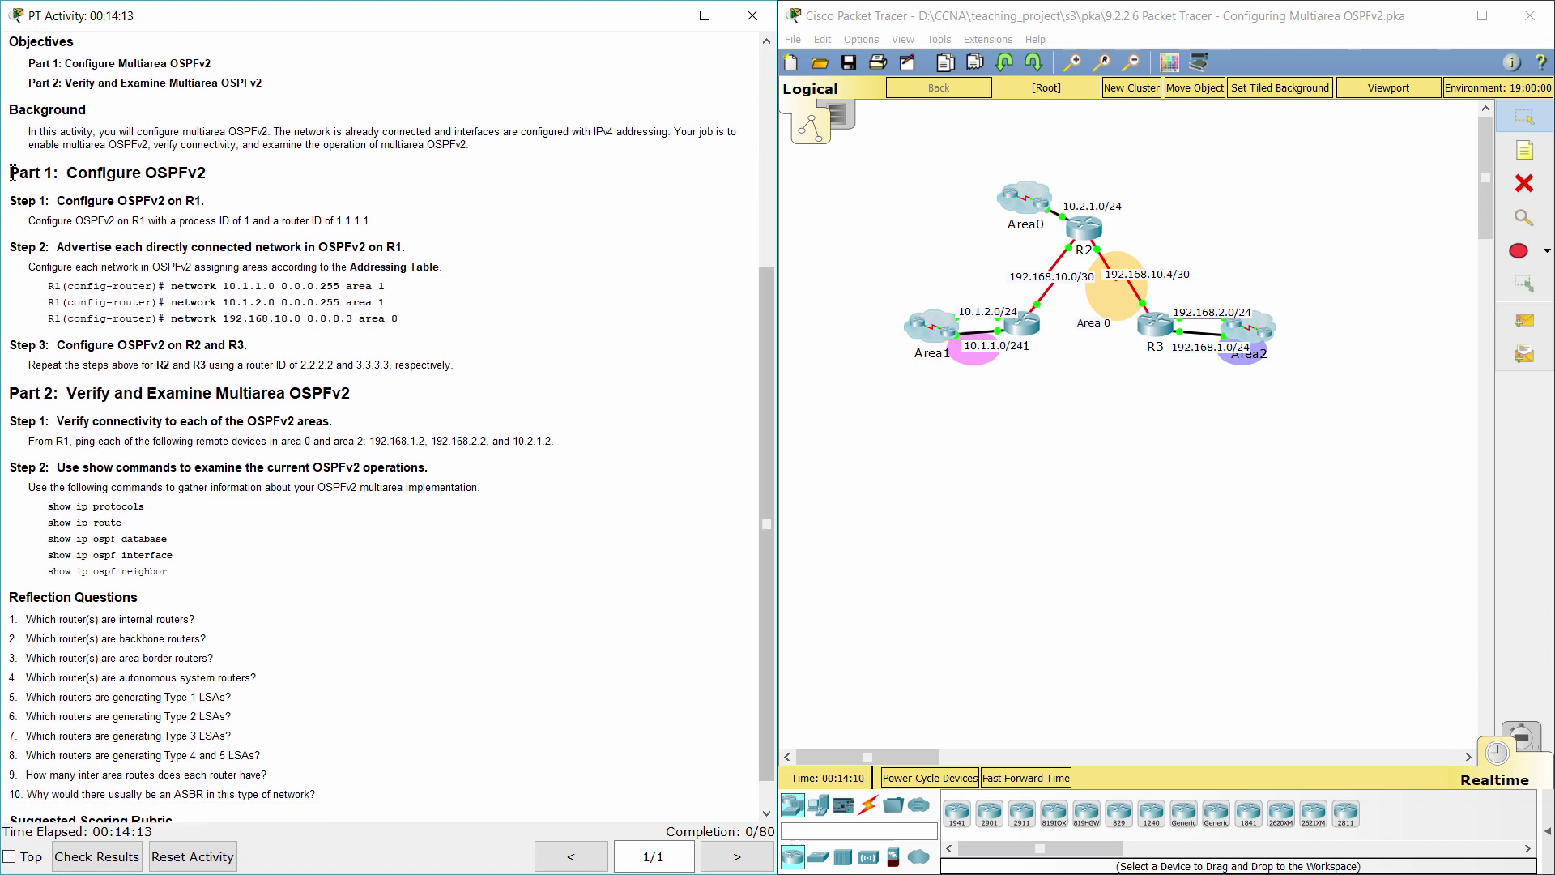
{"action": "left_click_drag", "start_coordinate": [10, 173], "coordinate": [211, 174]}
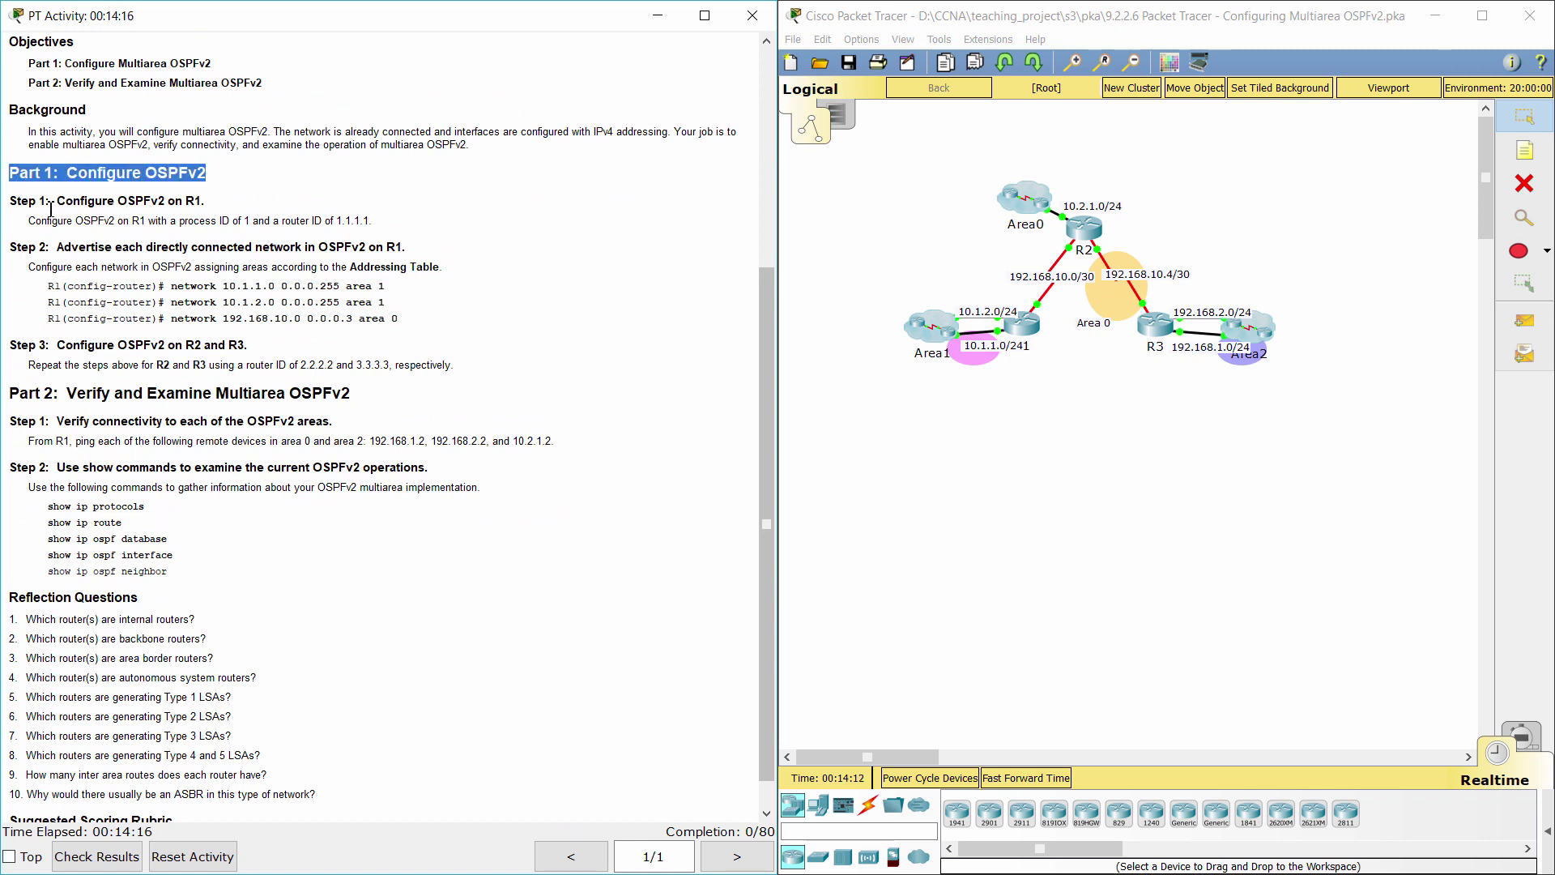
{"action": "left_click_drag", "start_coordinate": [9, 200], "coordinate": [209, 202]}
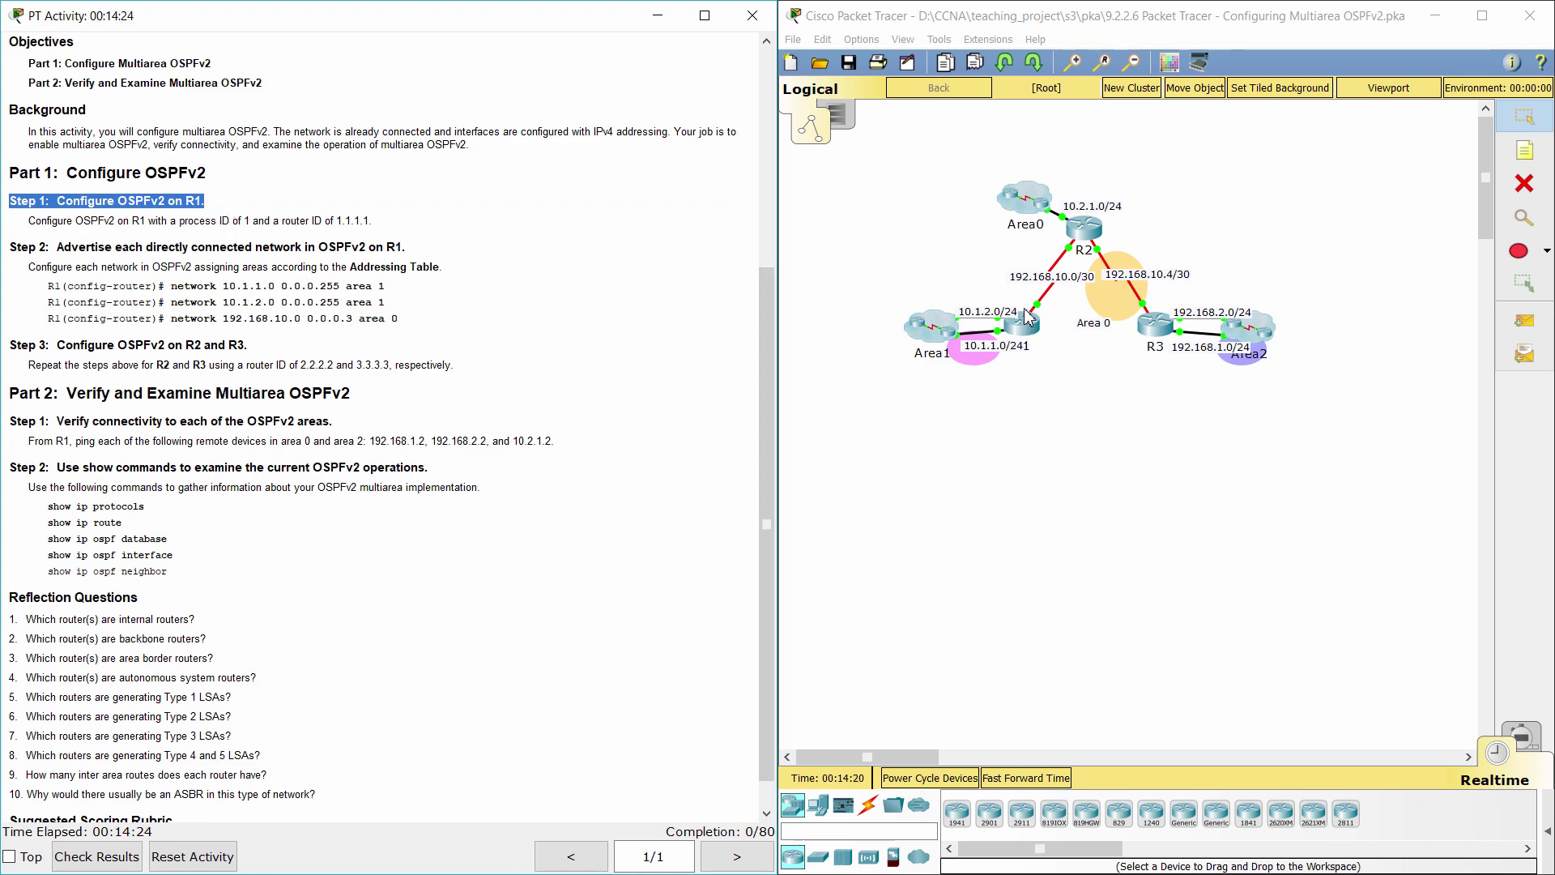
On R1's console, enter configuration mode and run router ospf 1 with router-id 1.1.1.1.
{"action": "left_click", "coordinate": [1023, 328]}
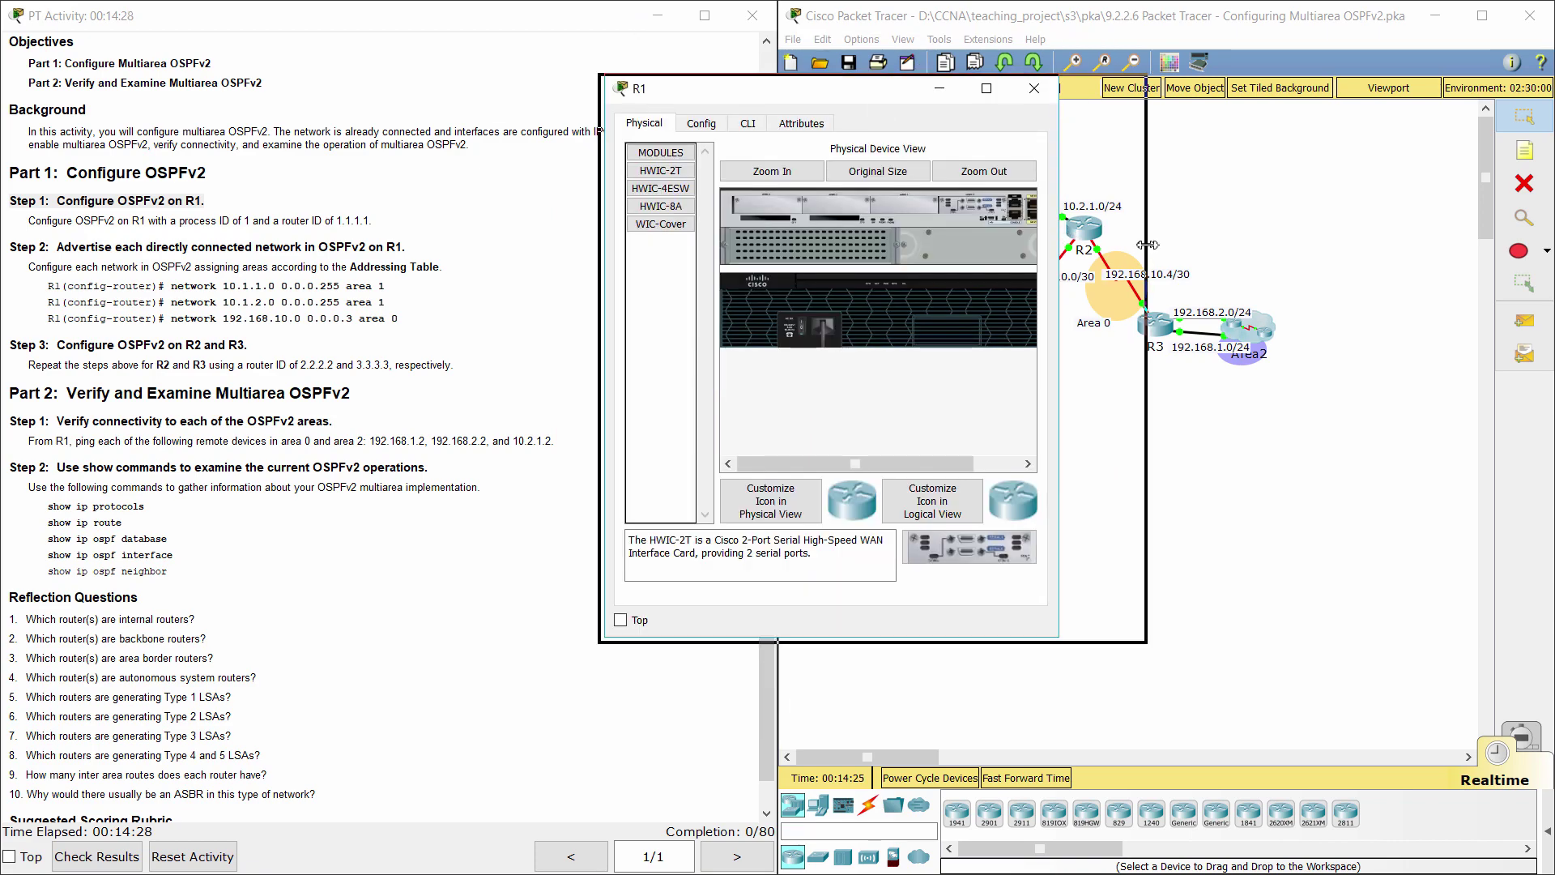
{"action": "left_click_drag", "start_coordinate": [843, 100], "coordinate": [802, 90]}
{"action": "left_click", "coordinate": [719, 120]}
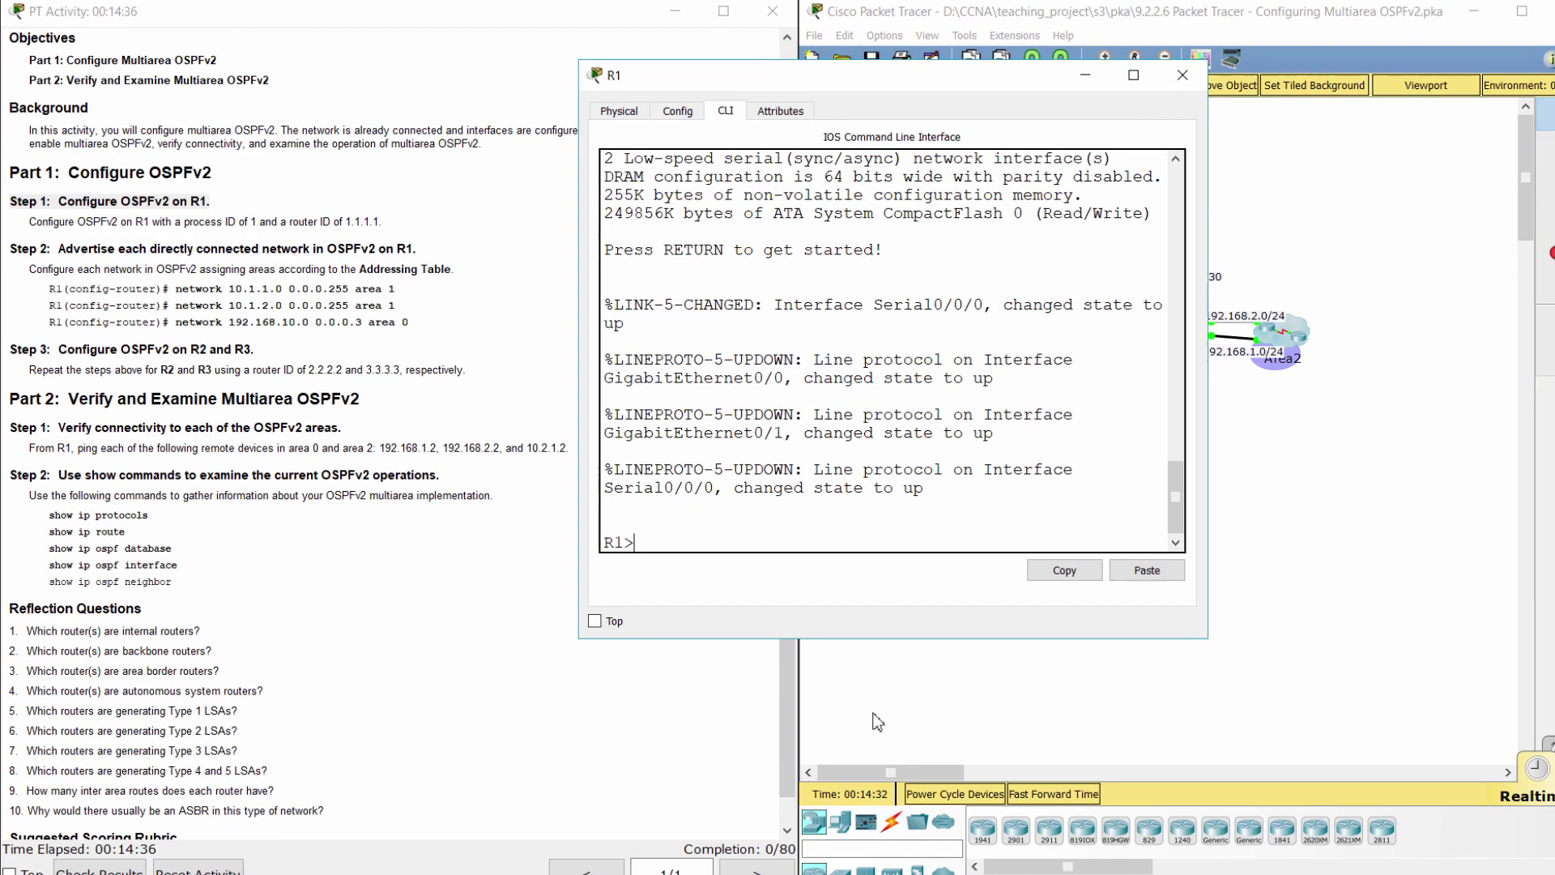
{"action": "type", "text": "ena"}
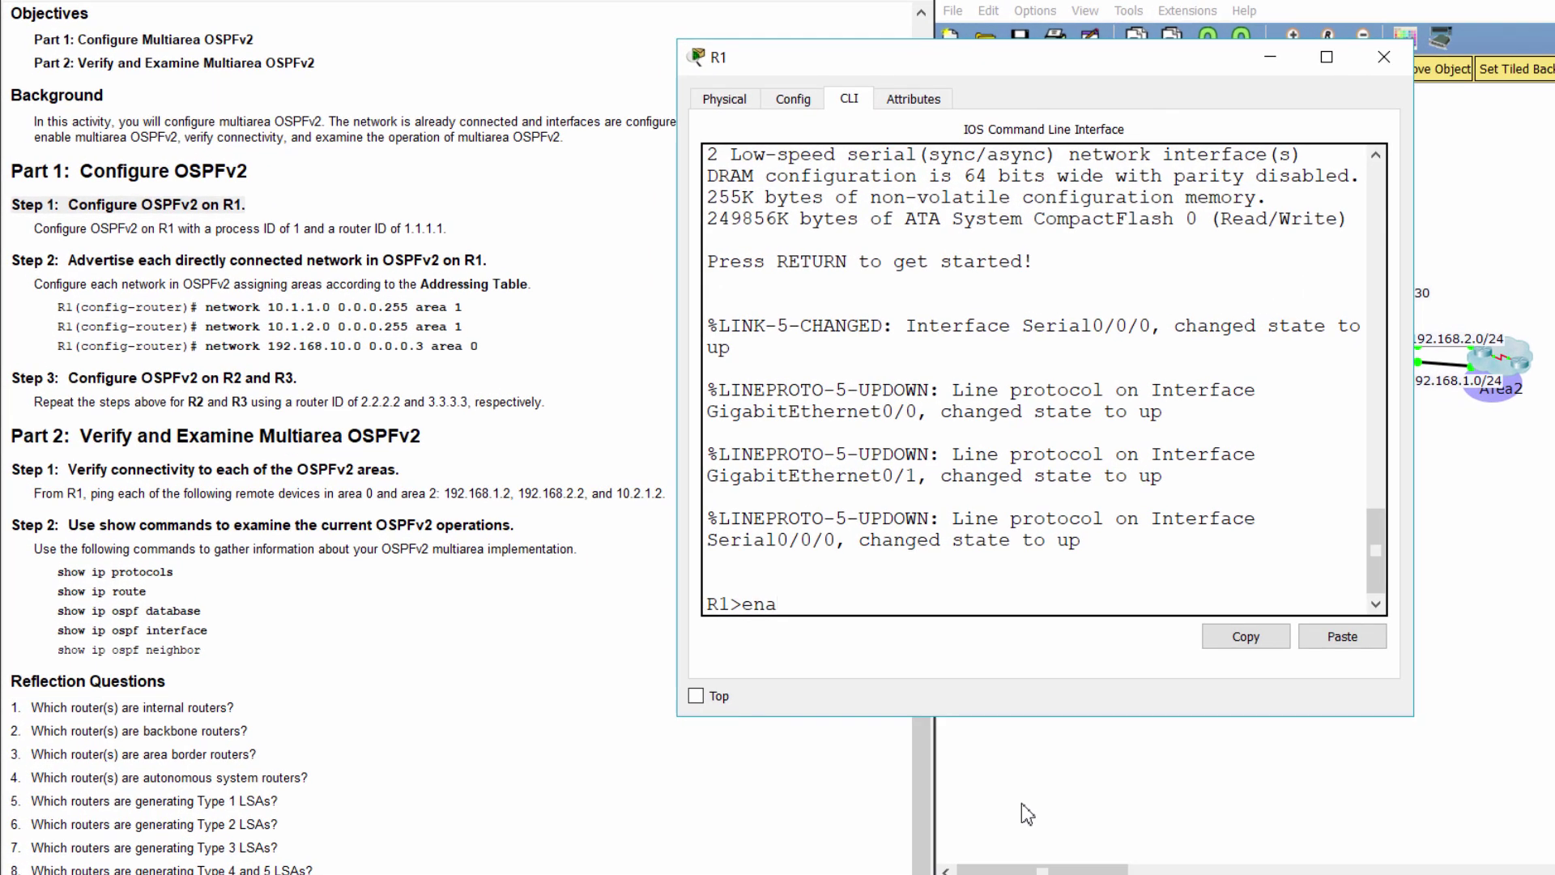
{"action": "key", "text": "Return"}
{"action": "type", "text": "conf t"}
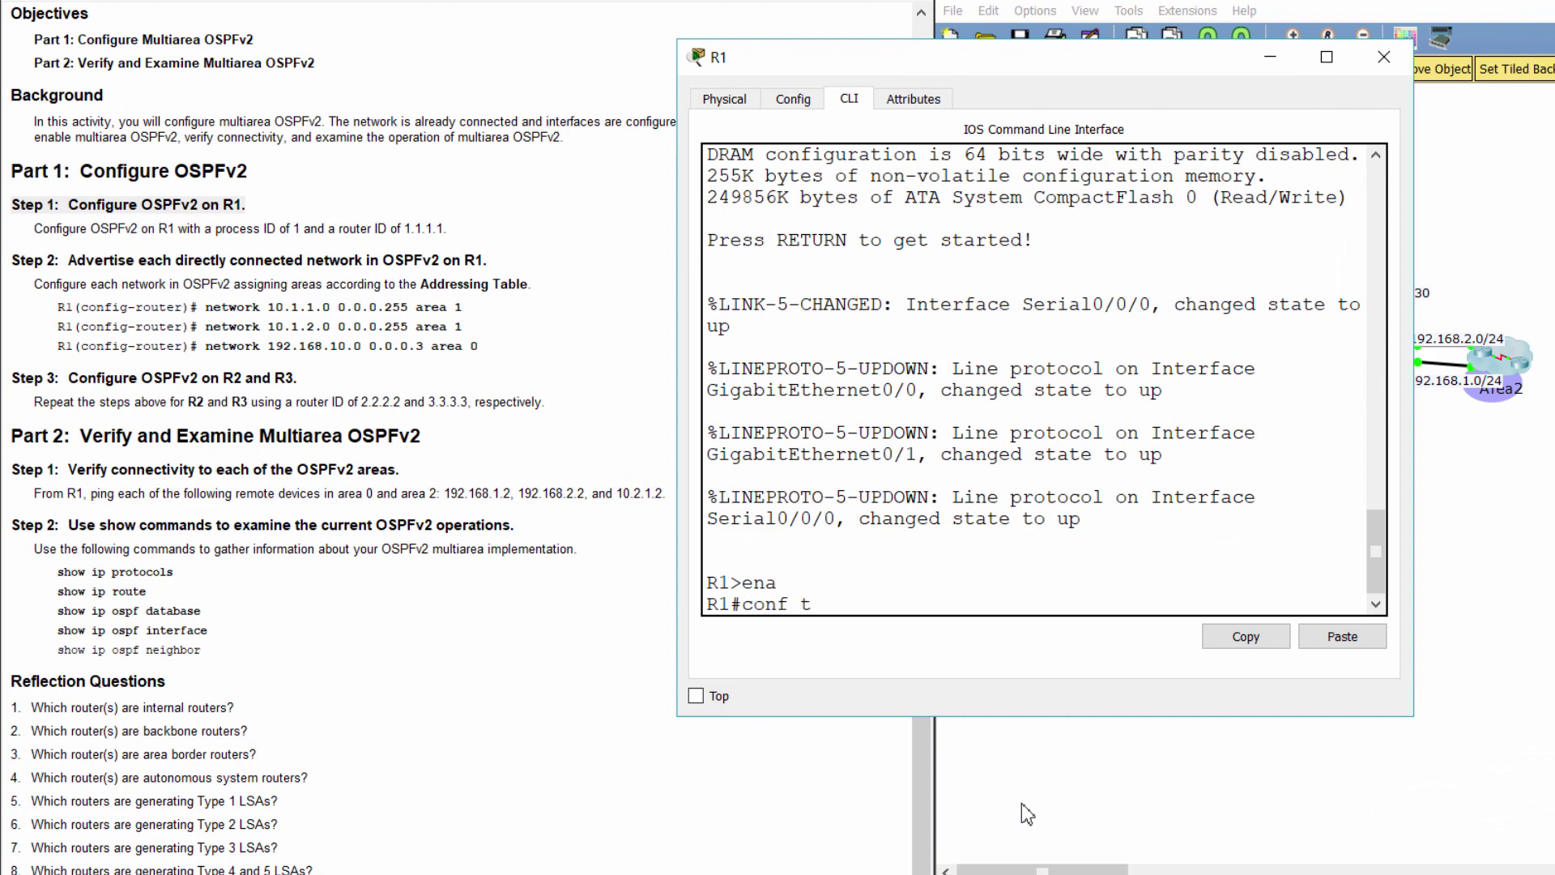
{"action": "key", "text": "Return"}
{"action": "type", "text": "router"}
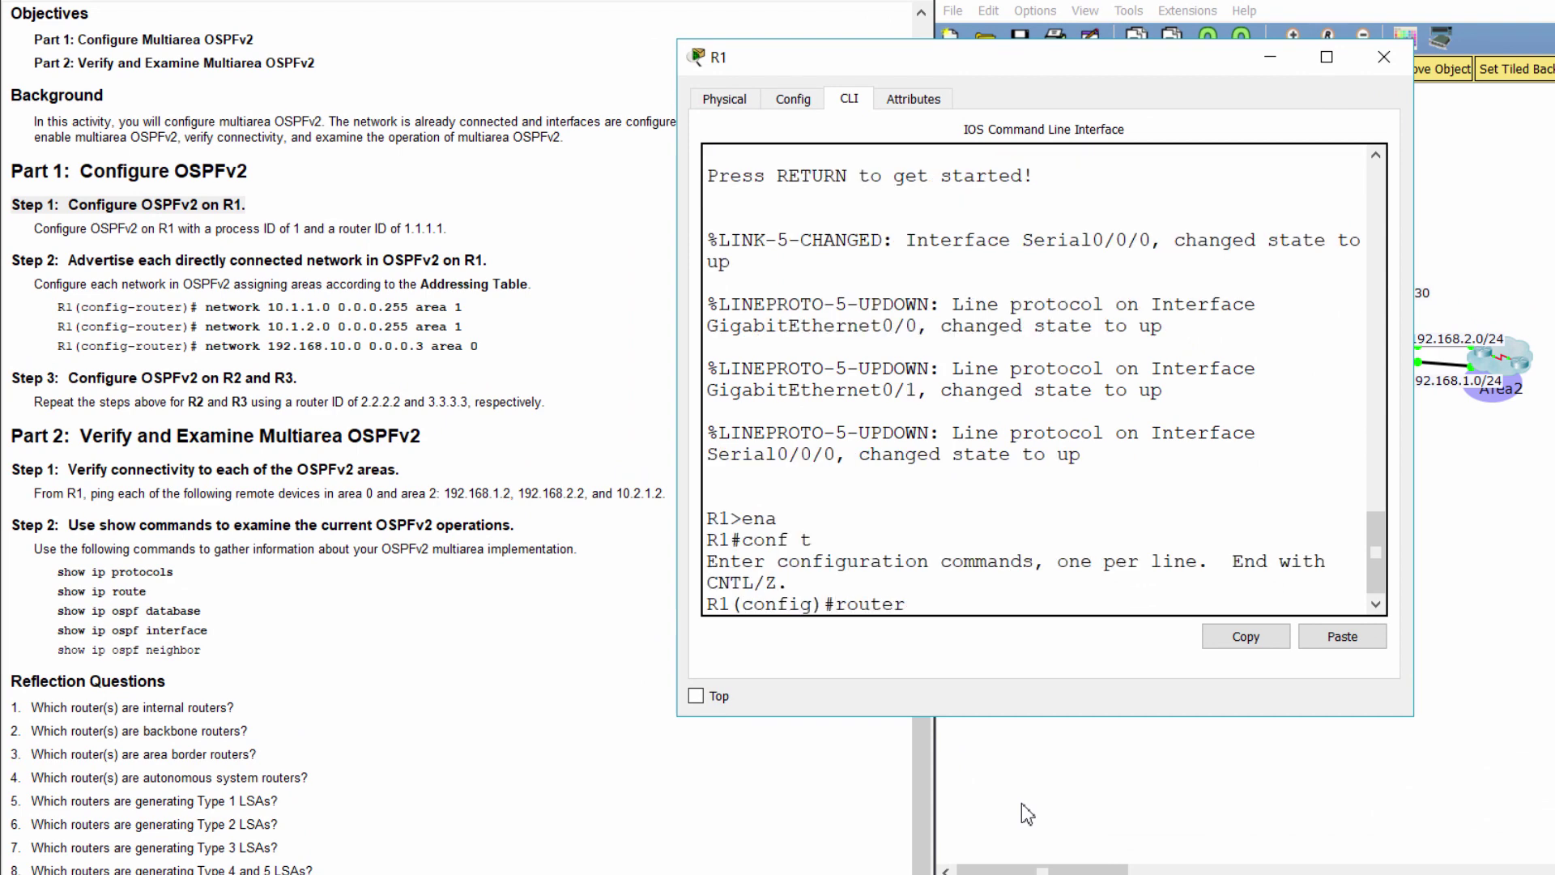
{"action": "type", "text": " ospf 1"}
{"action": "key", "text": "Return"}
{"action": "type", "text": "router)#rout"}
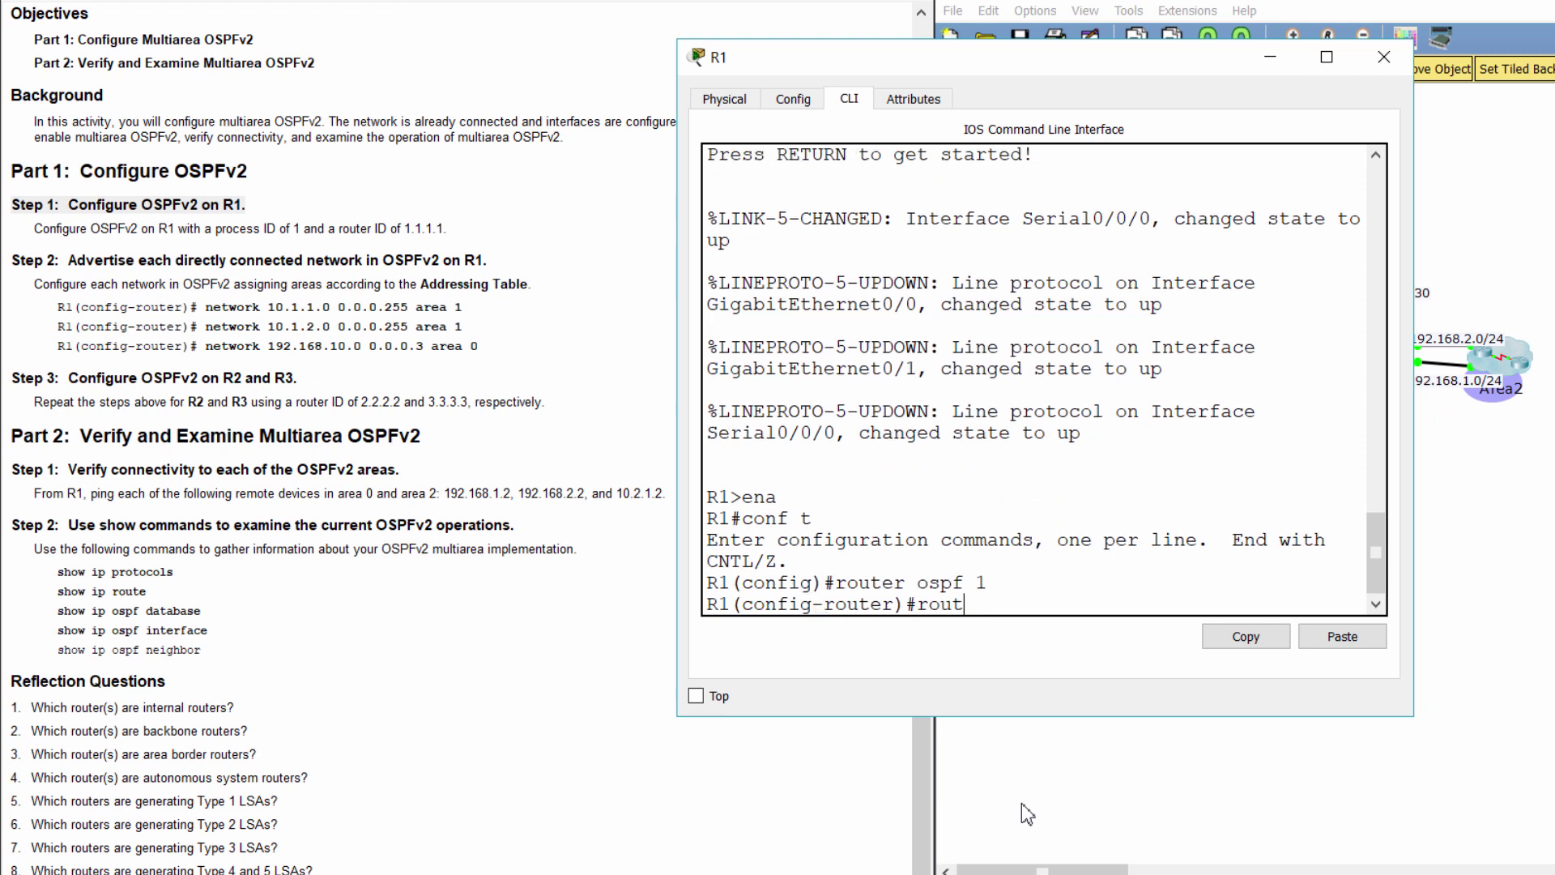
{"action": "type", "text": "er-id 1.1.1.1"}
{"action": "key", "text": "Return"}
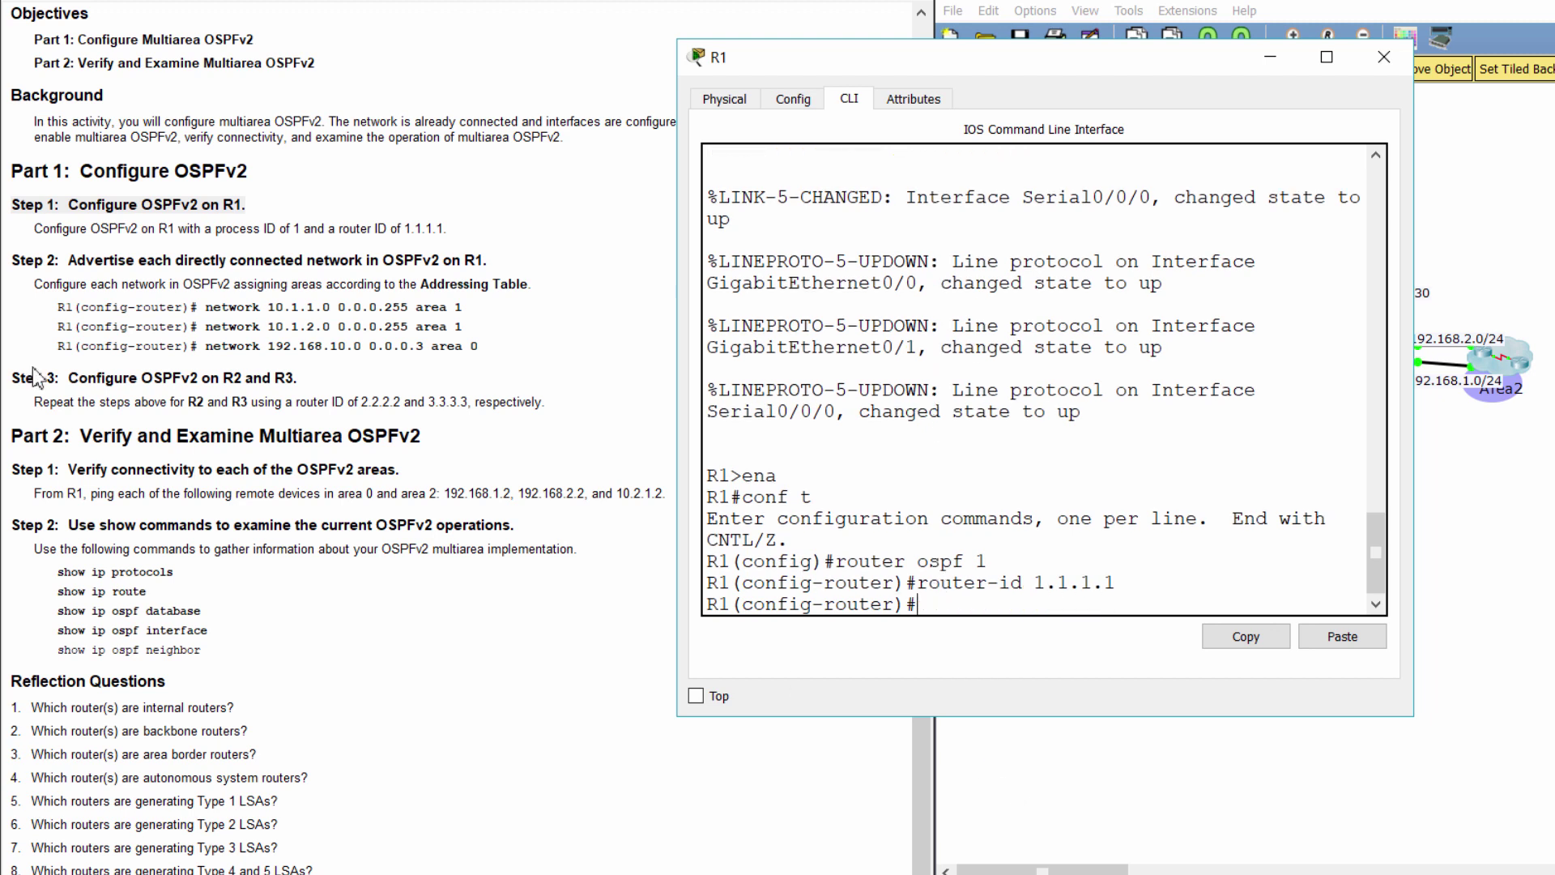
Following Step 2, advertise 10.1.1.0 and 10.1.2.0 (0.0.0.255) in area 1 on R1.
{"action": "left_click", "coordinate": [20, 268]}
{"action": "left_click_drag", "start_coordinate": [12, 259], "coordinate": [557, 345]}
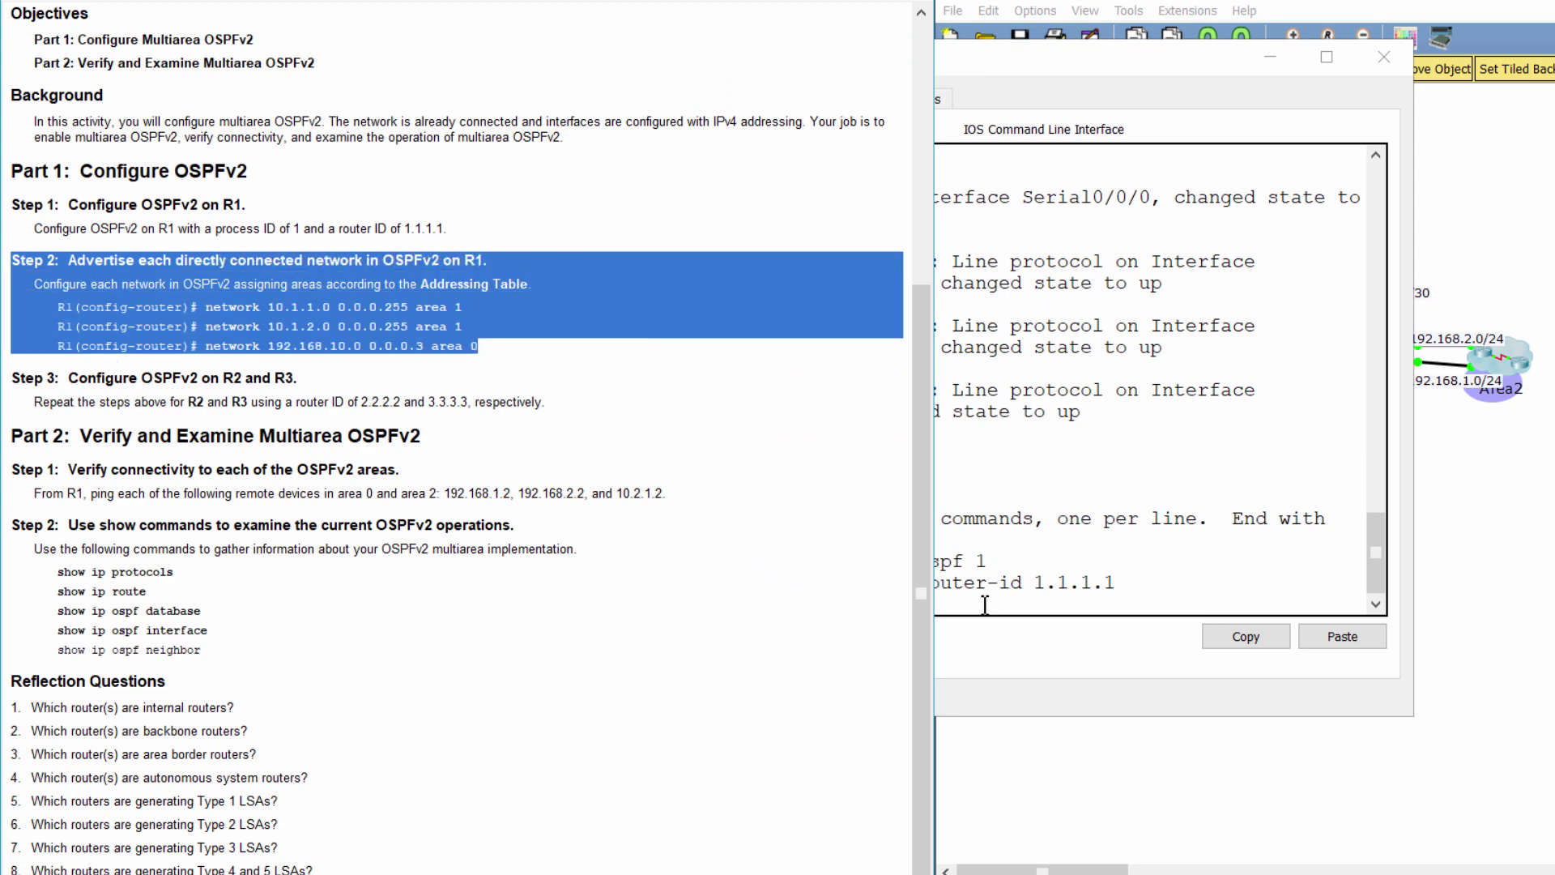
{"action": "left_click", "coordinate": [1063, 613]}
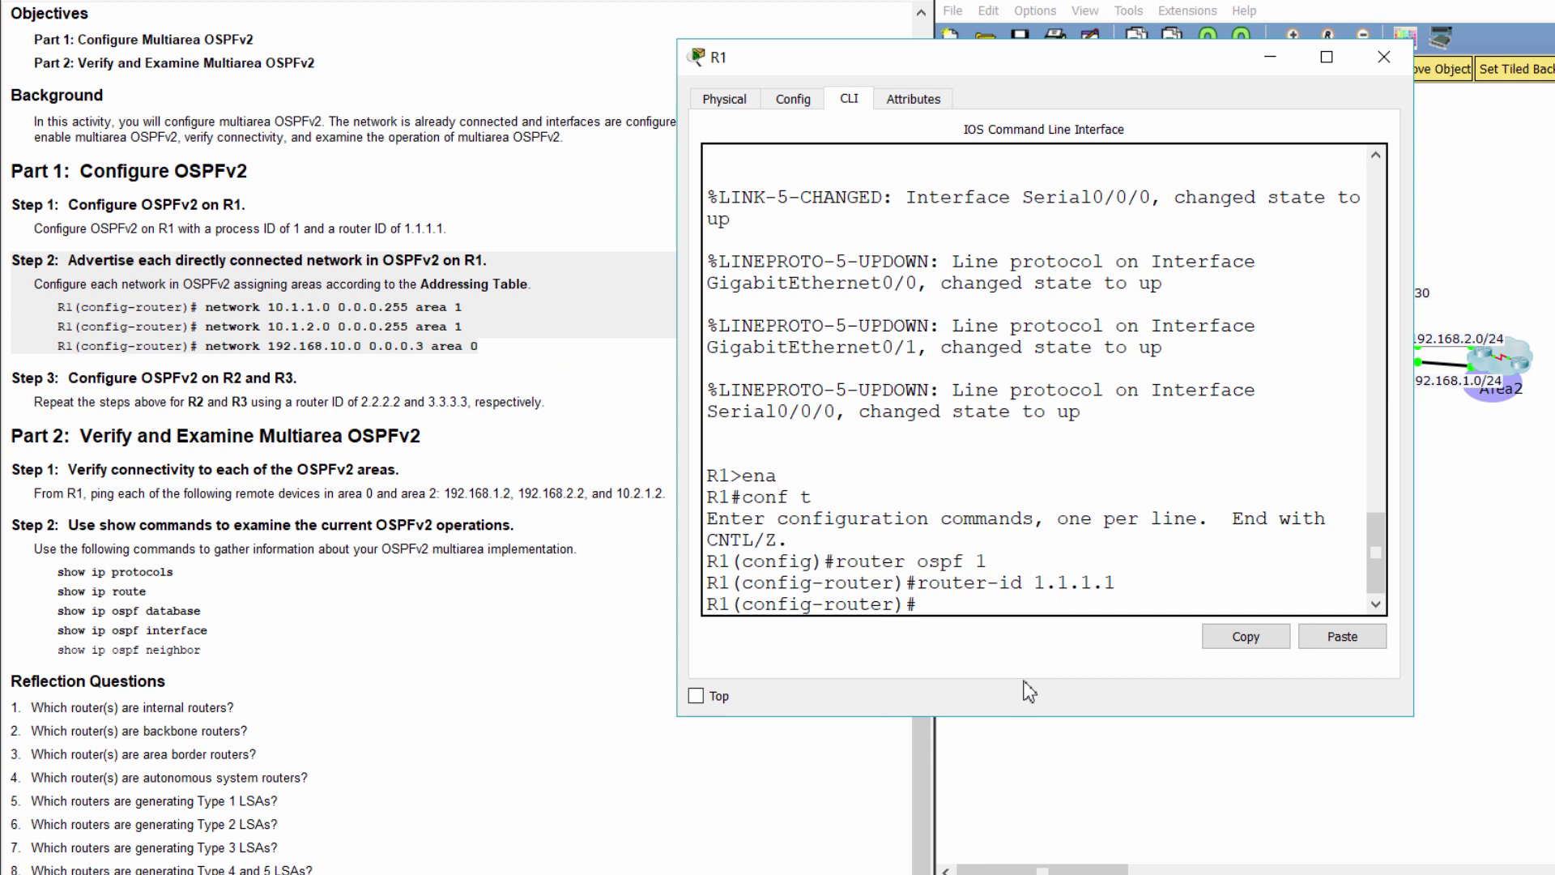
{"action": "type", "text": "network 10.1.1.0 0.0."}
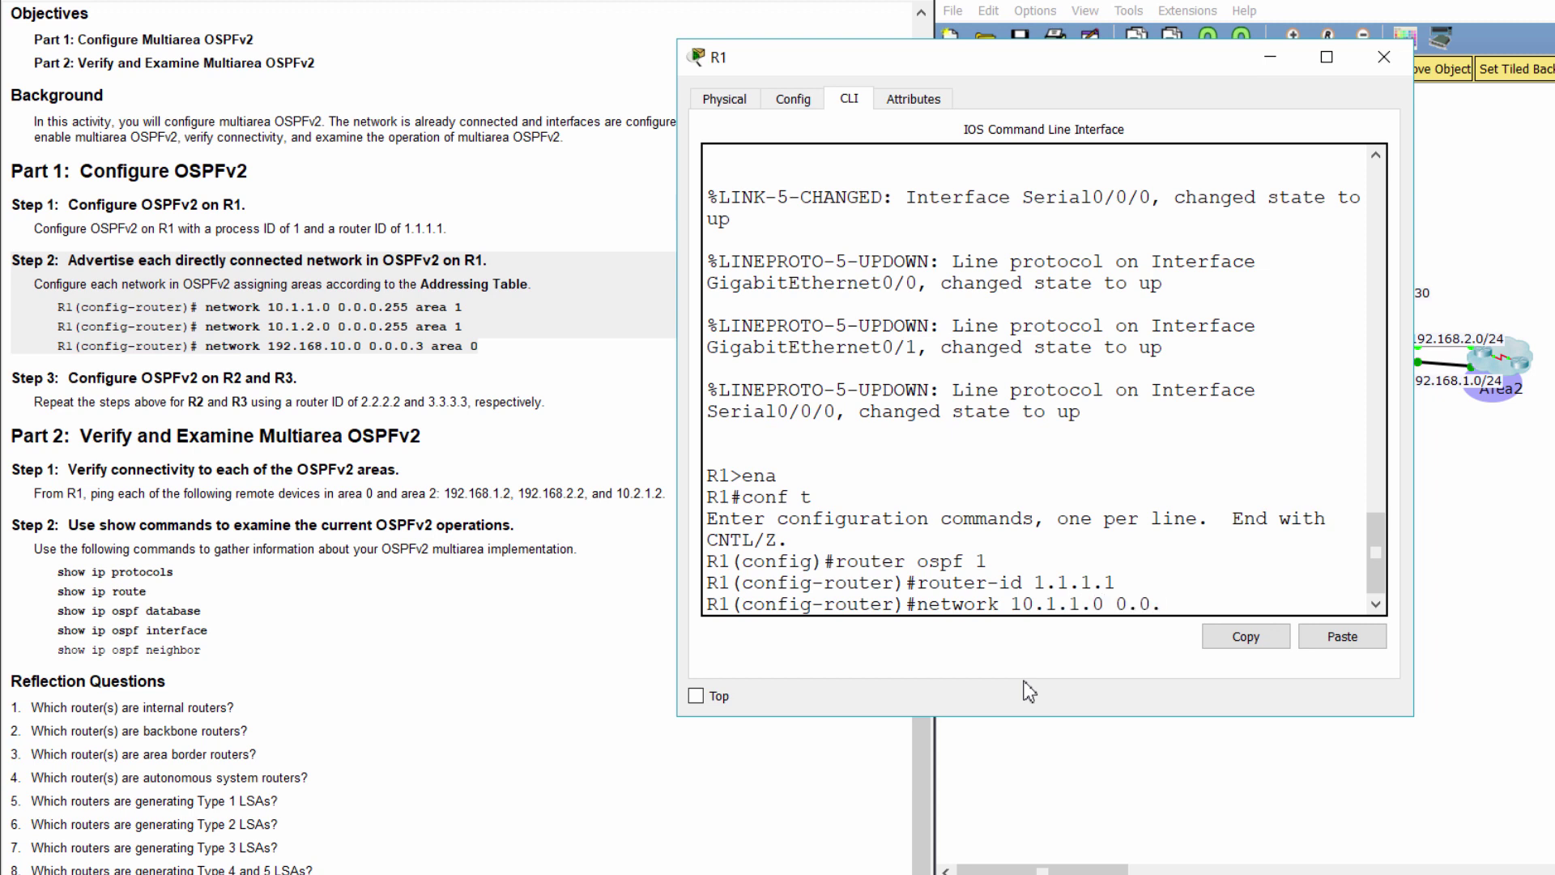
{"action": "type", "text": "0.255 area 1"}
{"action": "key", "text": "Return"}
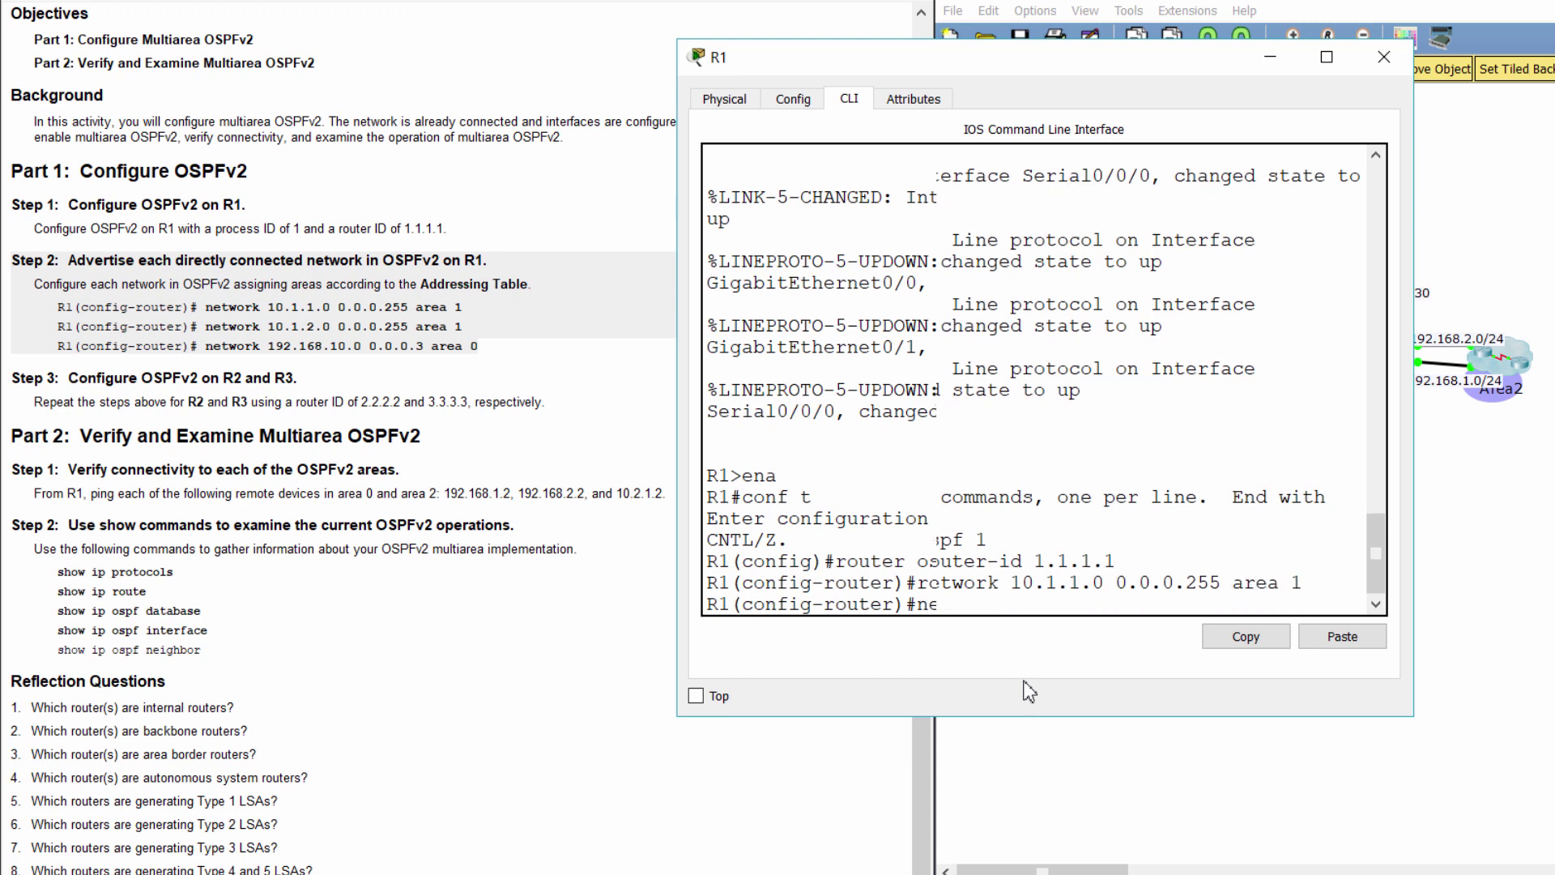
{"action": "type", "text": "network"}
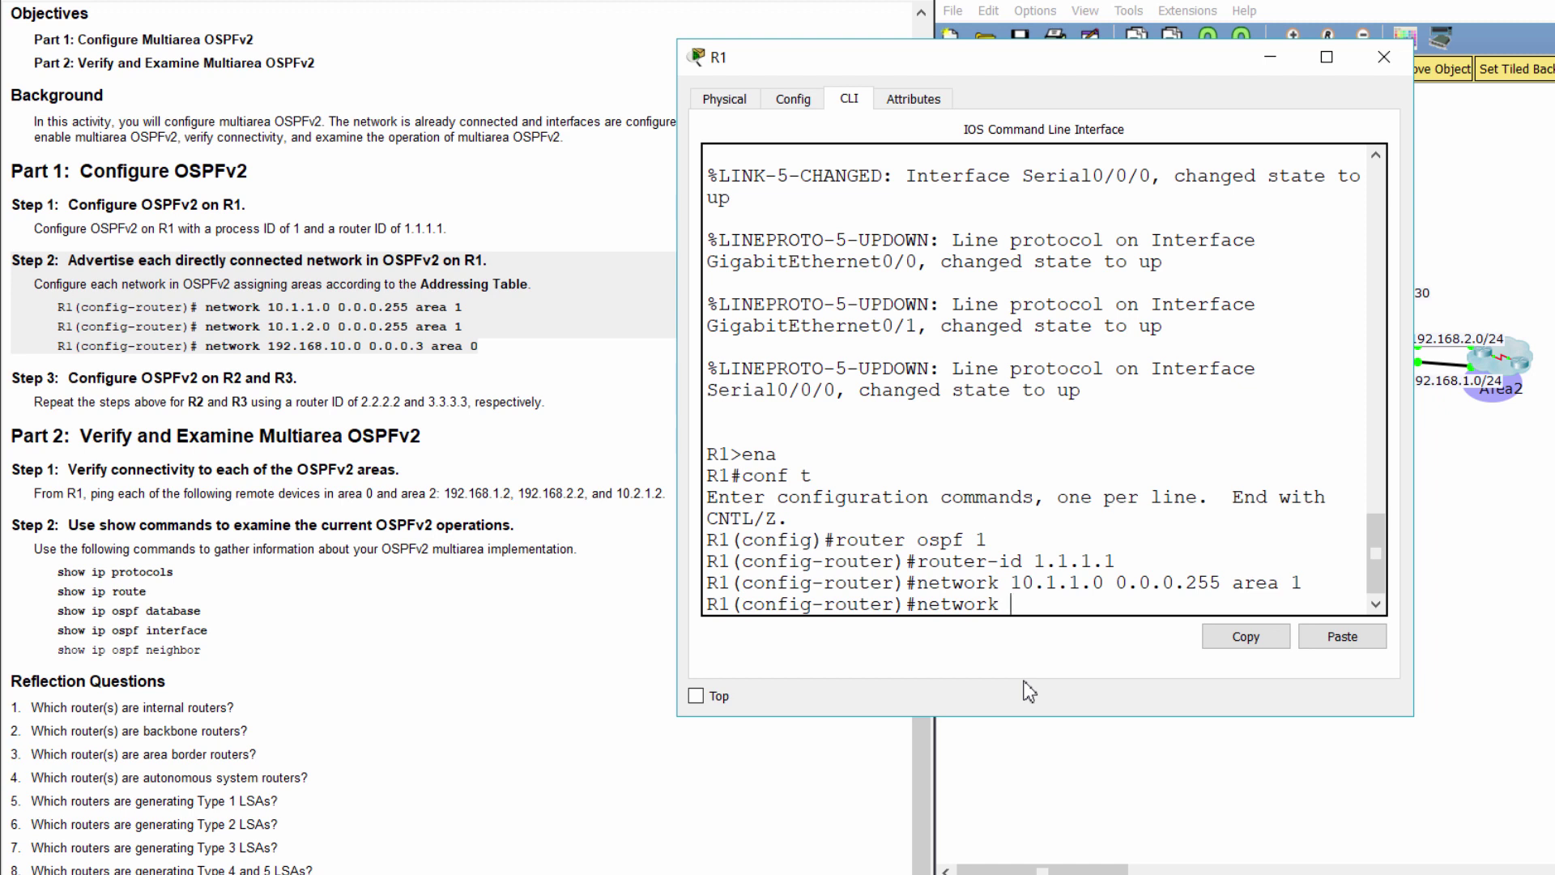
{"action": "type", "text": " 10.1.2.0 0.0.0.255"}
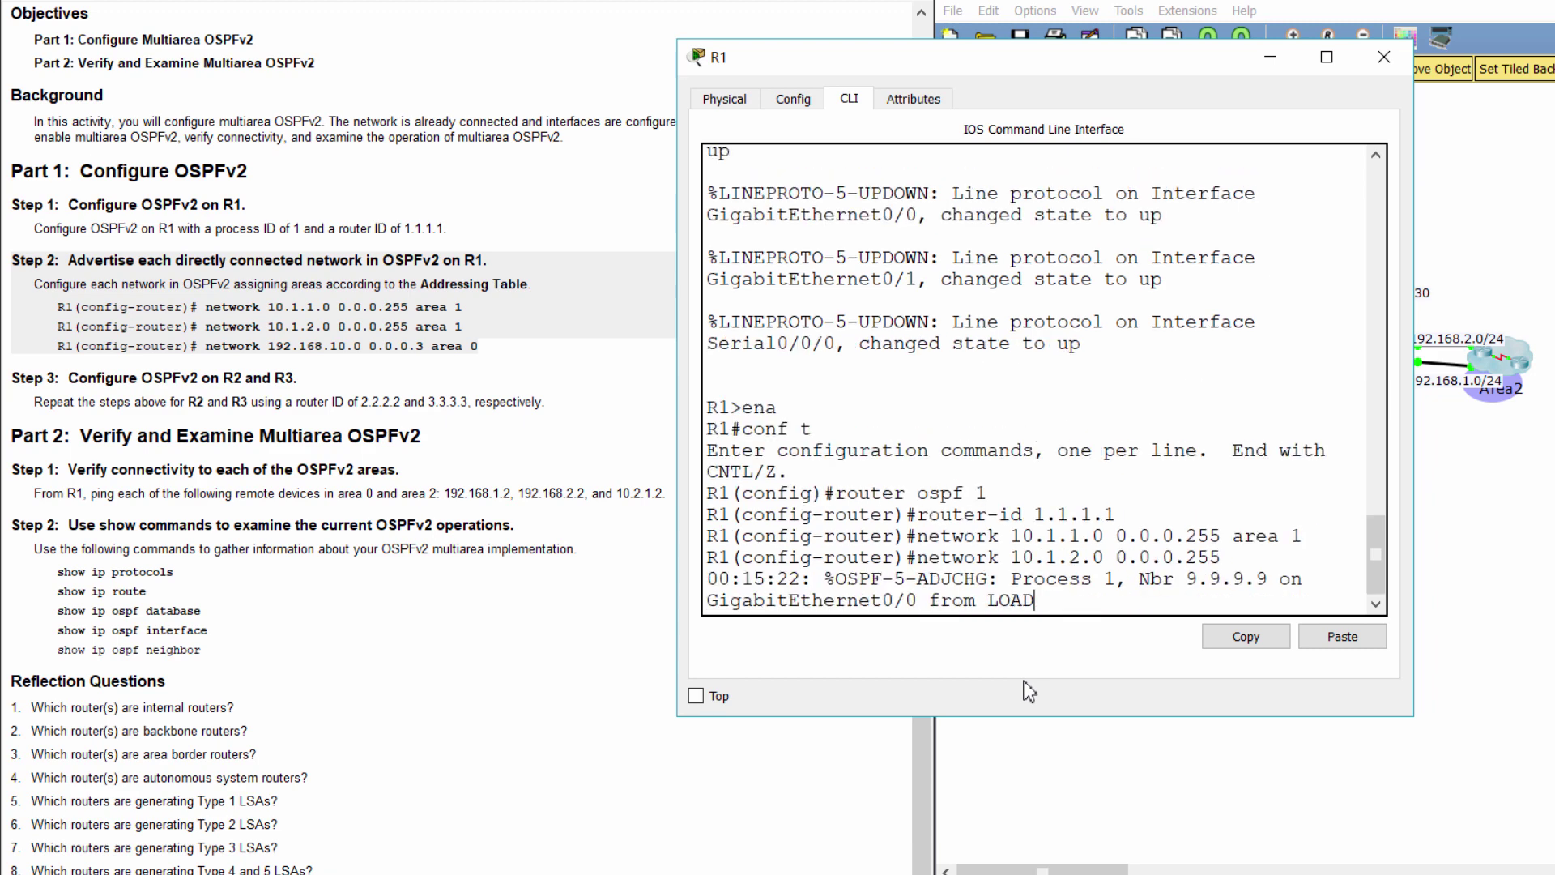
{"action": "type", "text": "networ"}
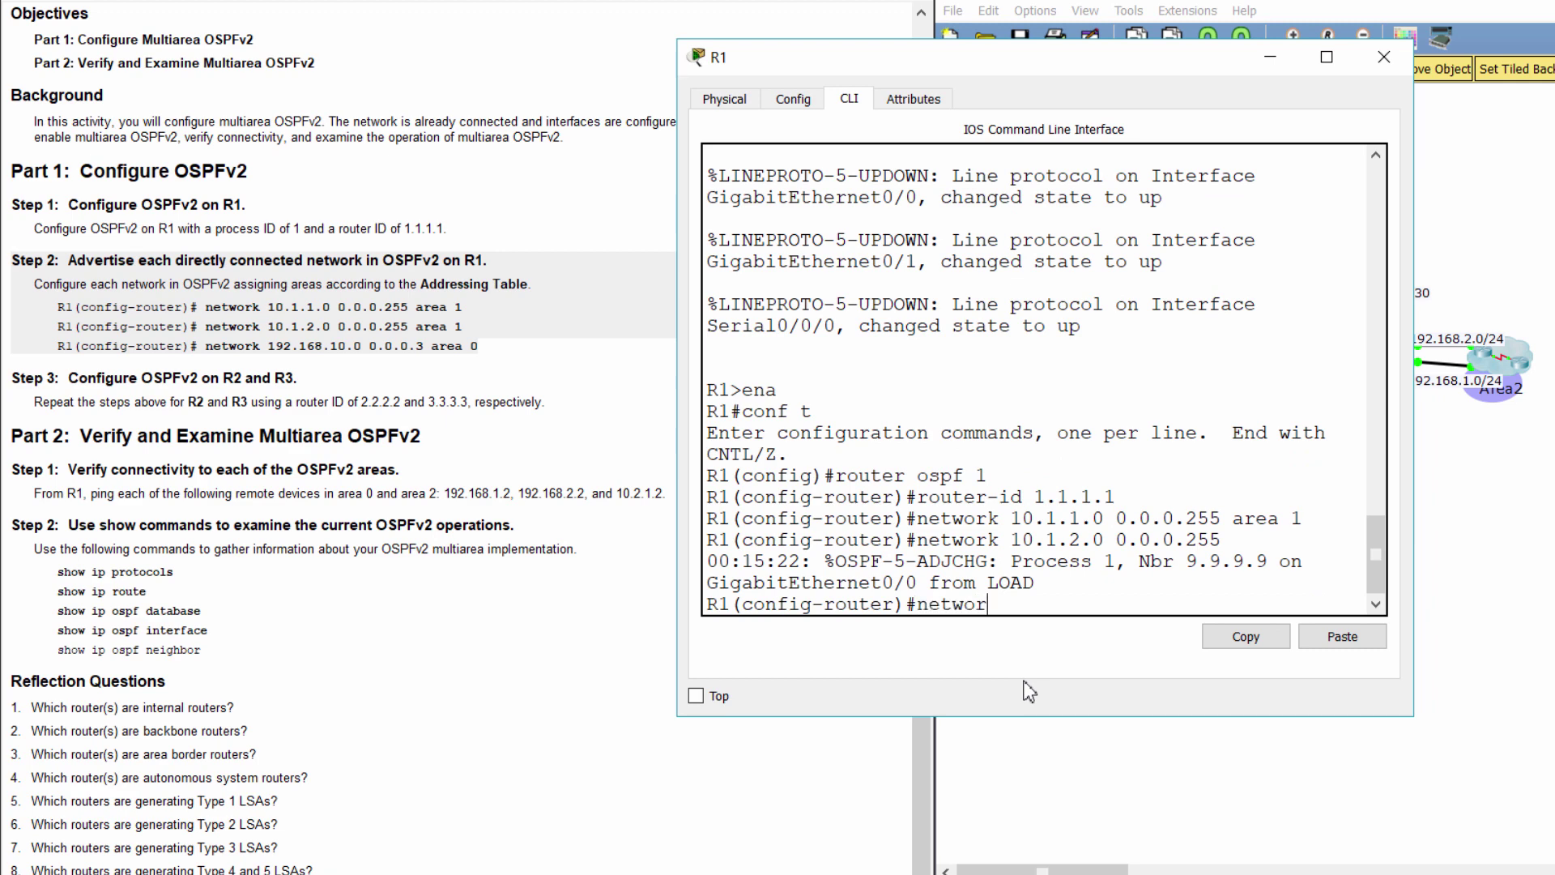
{"action": "type", "text": "k 10.1.2.0 0.0.0.255"}
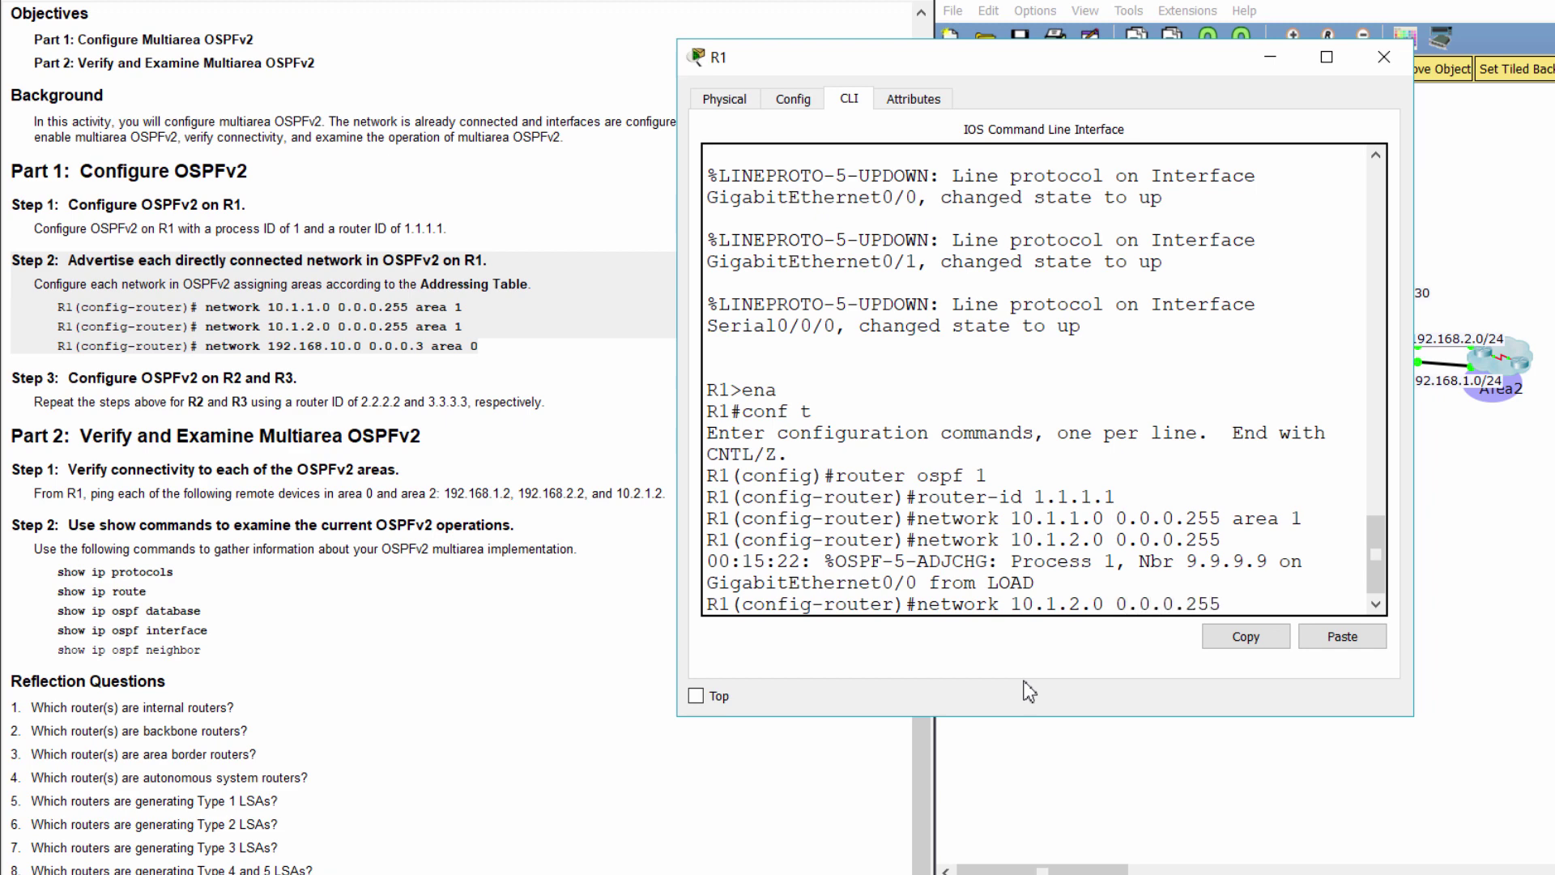
{"action": "type", "text": " area 1"}
{"action": "key", "text": "Return"}
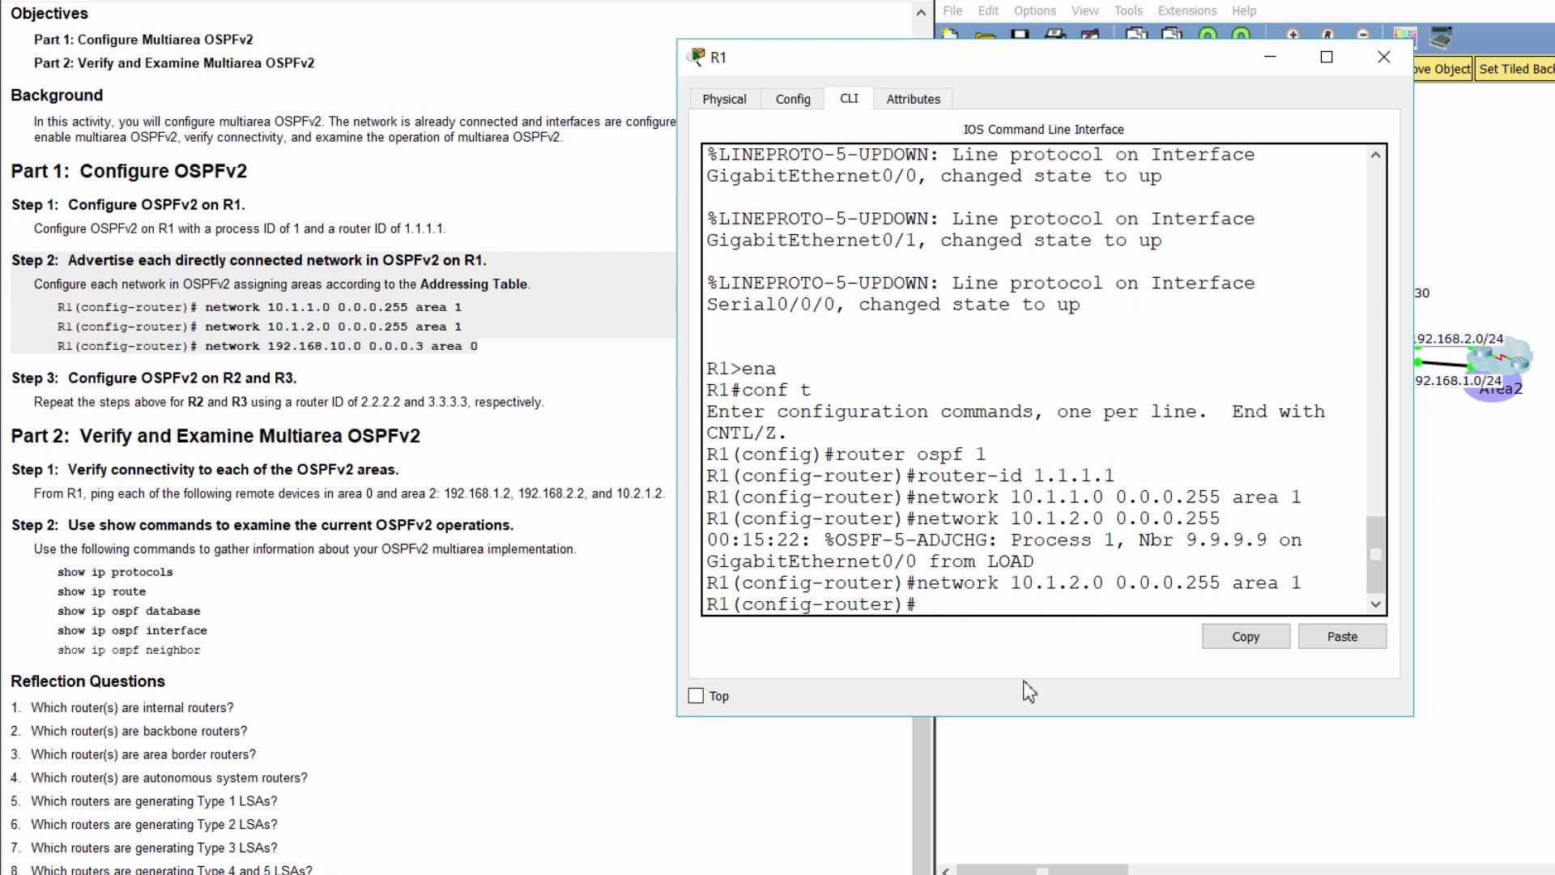
Advertise 192.168.10.0 0.0.0.3 in area 0 on R1.
{"action": "type", "text": "network 192."}
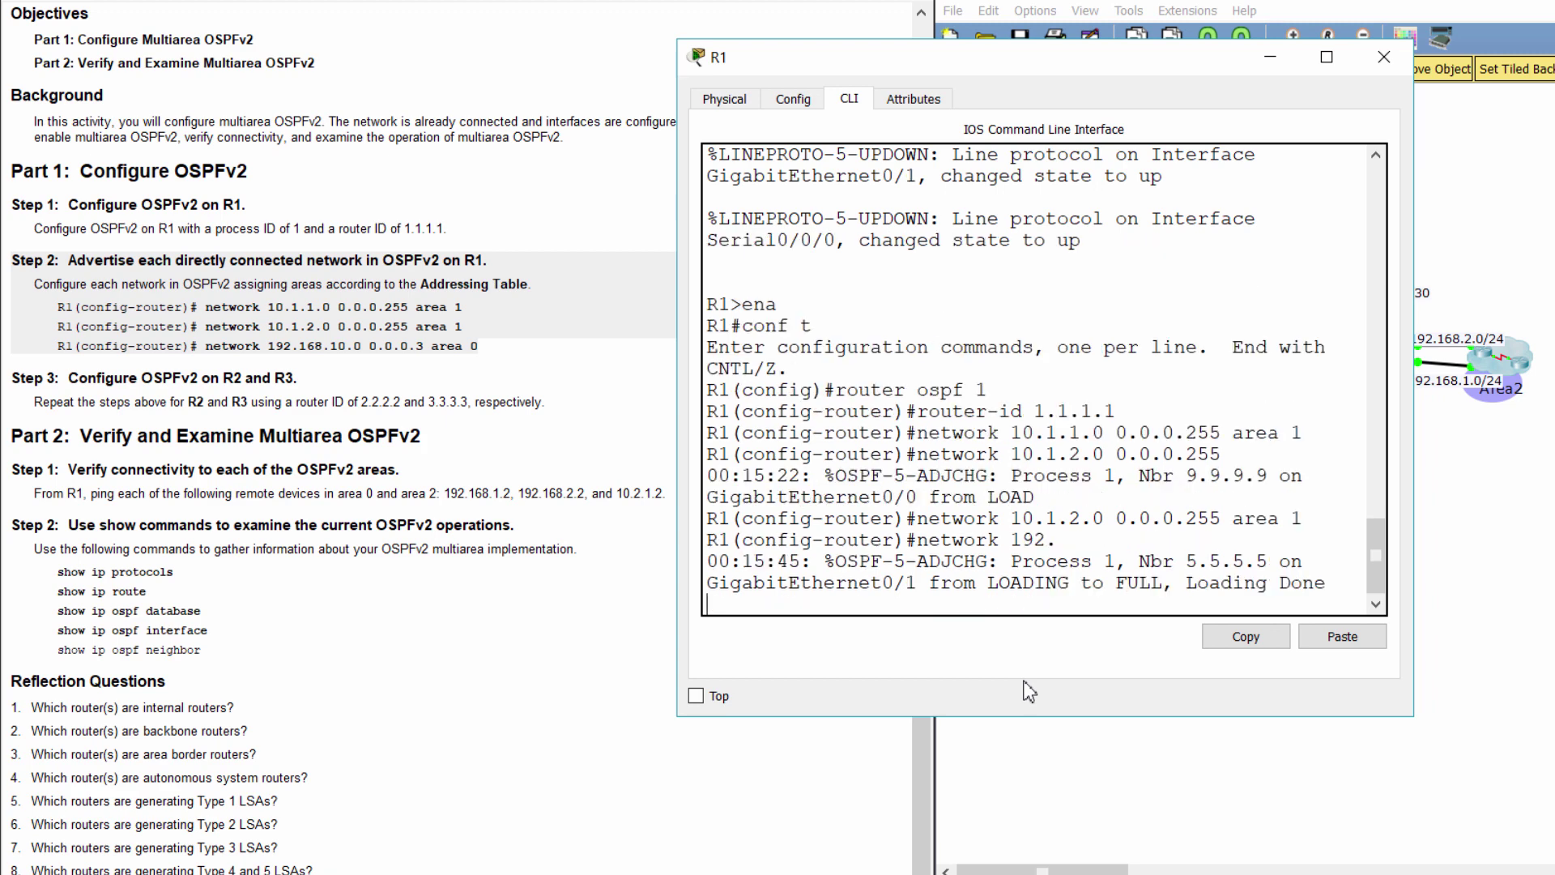
{"action": "type", "text": "168"}
{"action": "key", "text": "BackSpace"}
{"action": "key", "text": "BackSpace"}
{"action": "key", "text": "BackSpace"}
{"action": "key", "text": "BackSpace"}
{"action": "key", "text": "BackSpace"}
{"action": "key", "text": "BackSpace"}
{"action": "key", "text": "BackSpace"}
{"action": "key", "text": "BackSpace"}
{"action": "key", "text": "BackSpace"}
{"action": "key", "text": "BackSpace"}
{"action": "key", "text": "BackSpace"}
{"action": "key", "text": "BackSpace"}
{"action": "key", "text": "BackSpace"}
{"action": "key", "text": "BackSpace"}
{"action": "key", "text": "BackSpace"}
{"action": "key", "text": "Return"}
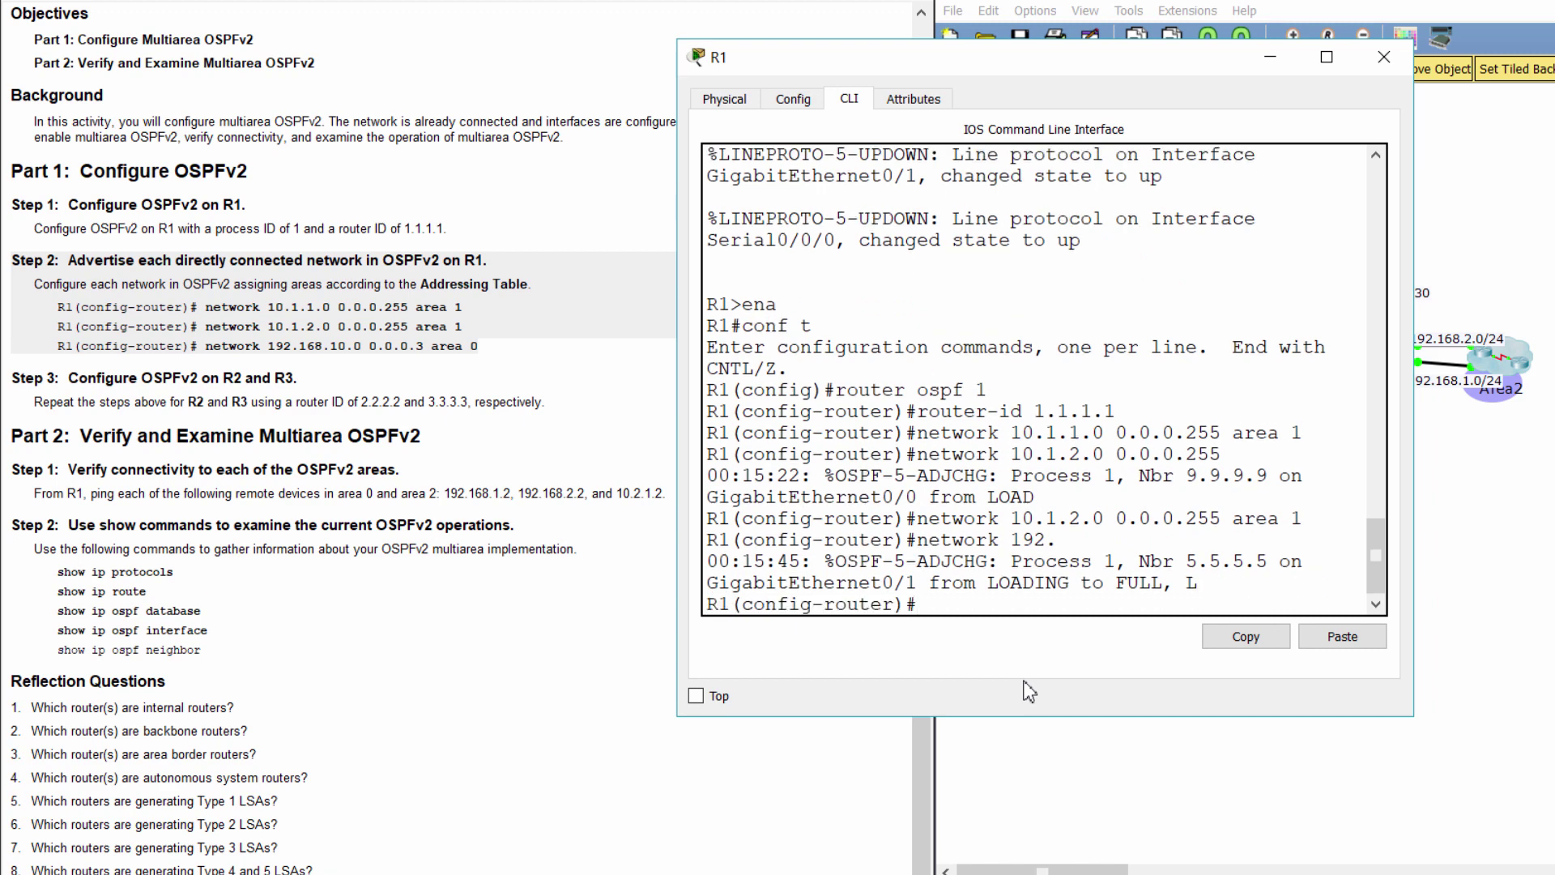
{"action": "type", "text": "network 192.168.10.0"}
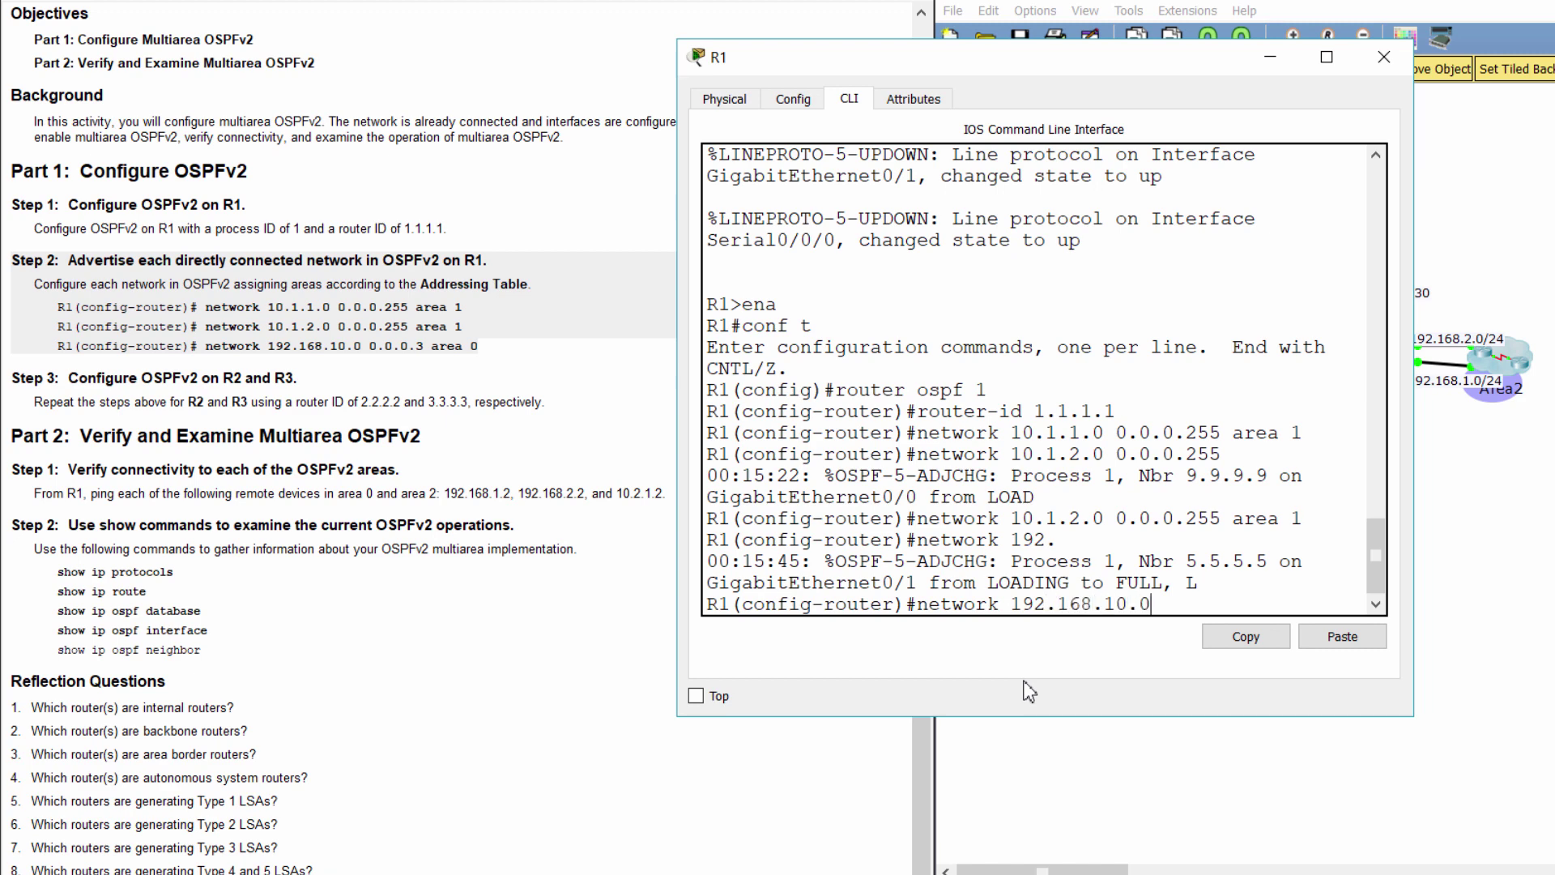
{"action": "type", "text": " 0.0.0.3 area 0"}
{"action": "key", "text": "Return"}
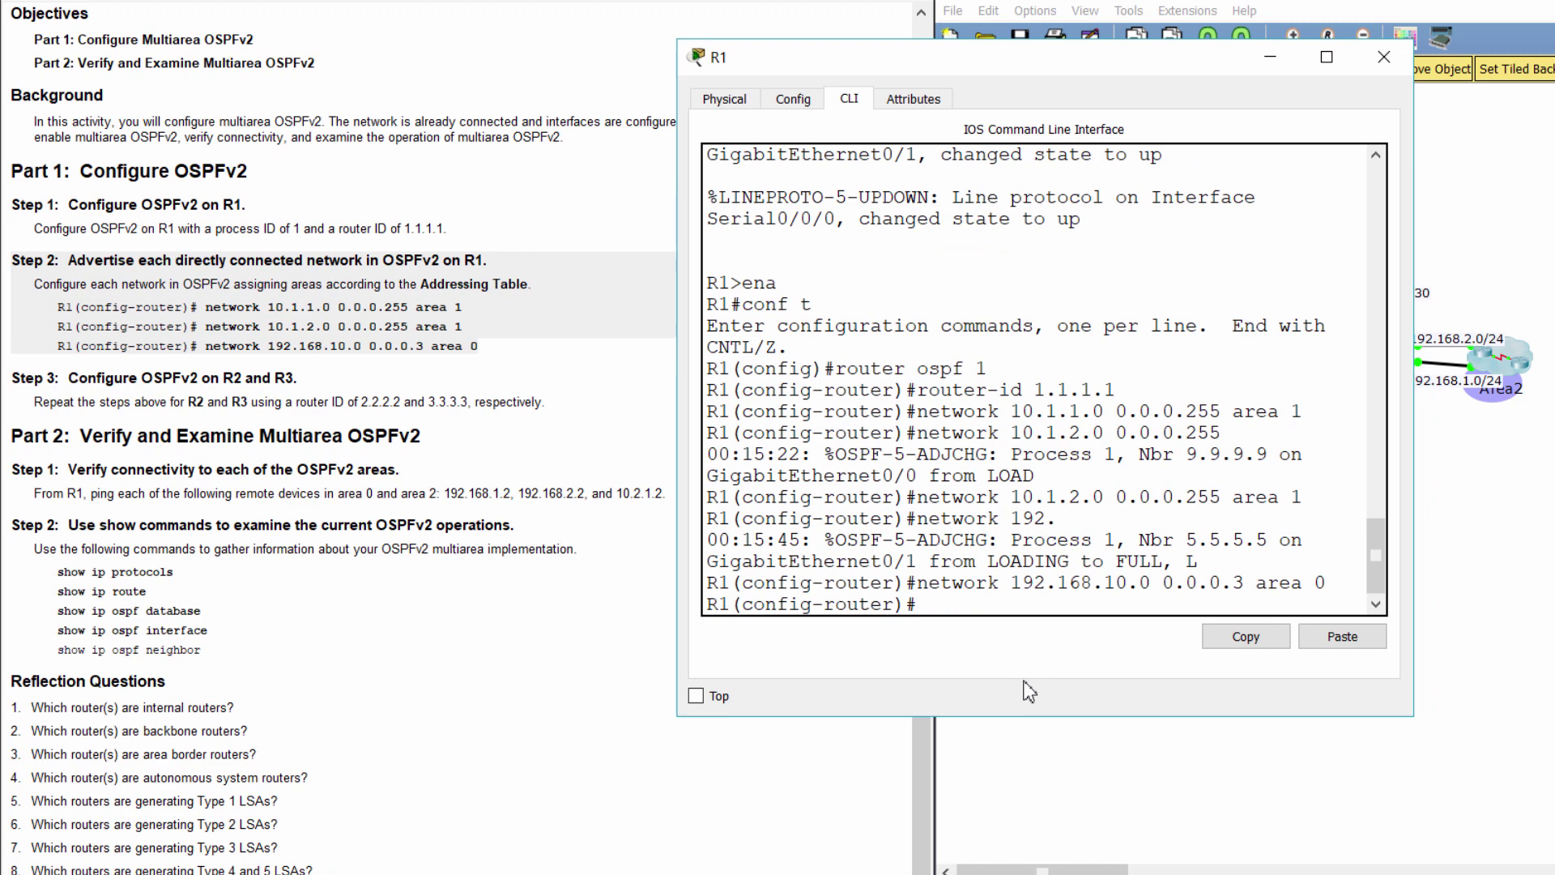
Highlight the Step 3 heading in the activity instructions.
{"action": "left_click", "coordinate": [6, 384]}
{"action": "left_click_drag", "start_coordinate": [8, 382], "coordinate": [585, 397]}
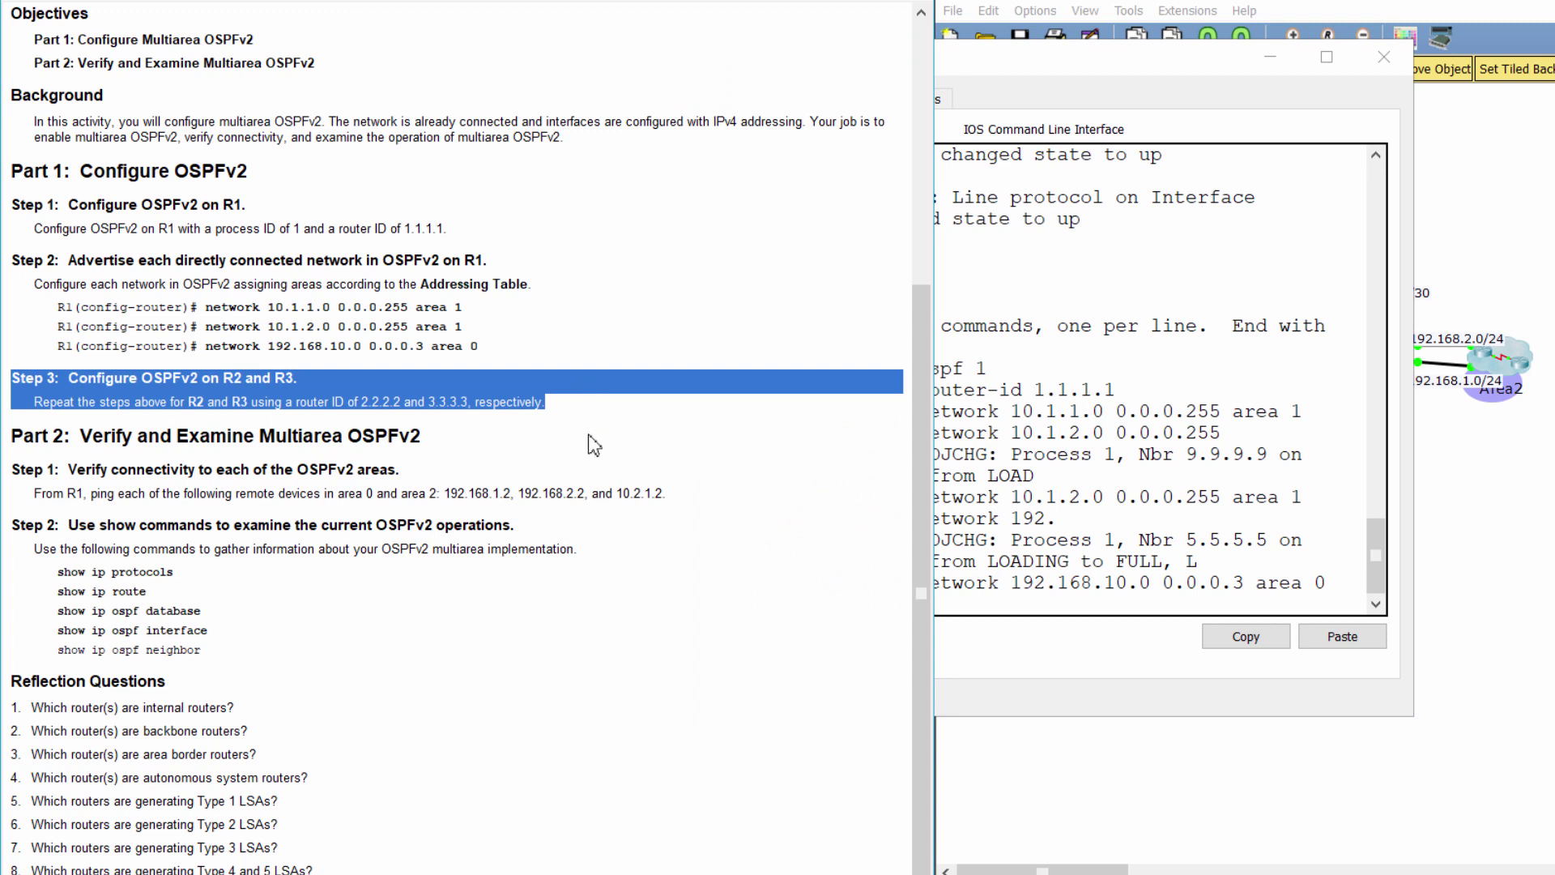
{"action": "scroll", "coordinate": [595, 445], "scroll_direction": "down", "scroll_amount": 1}
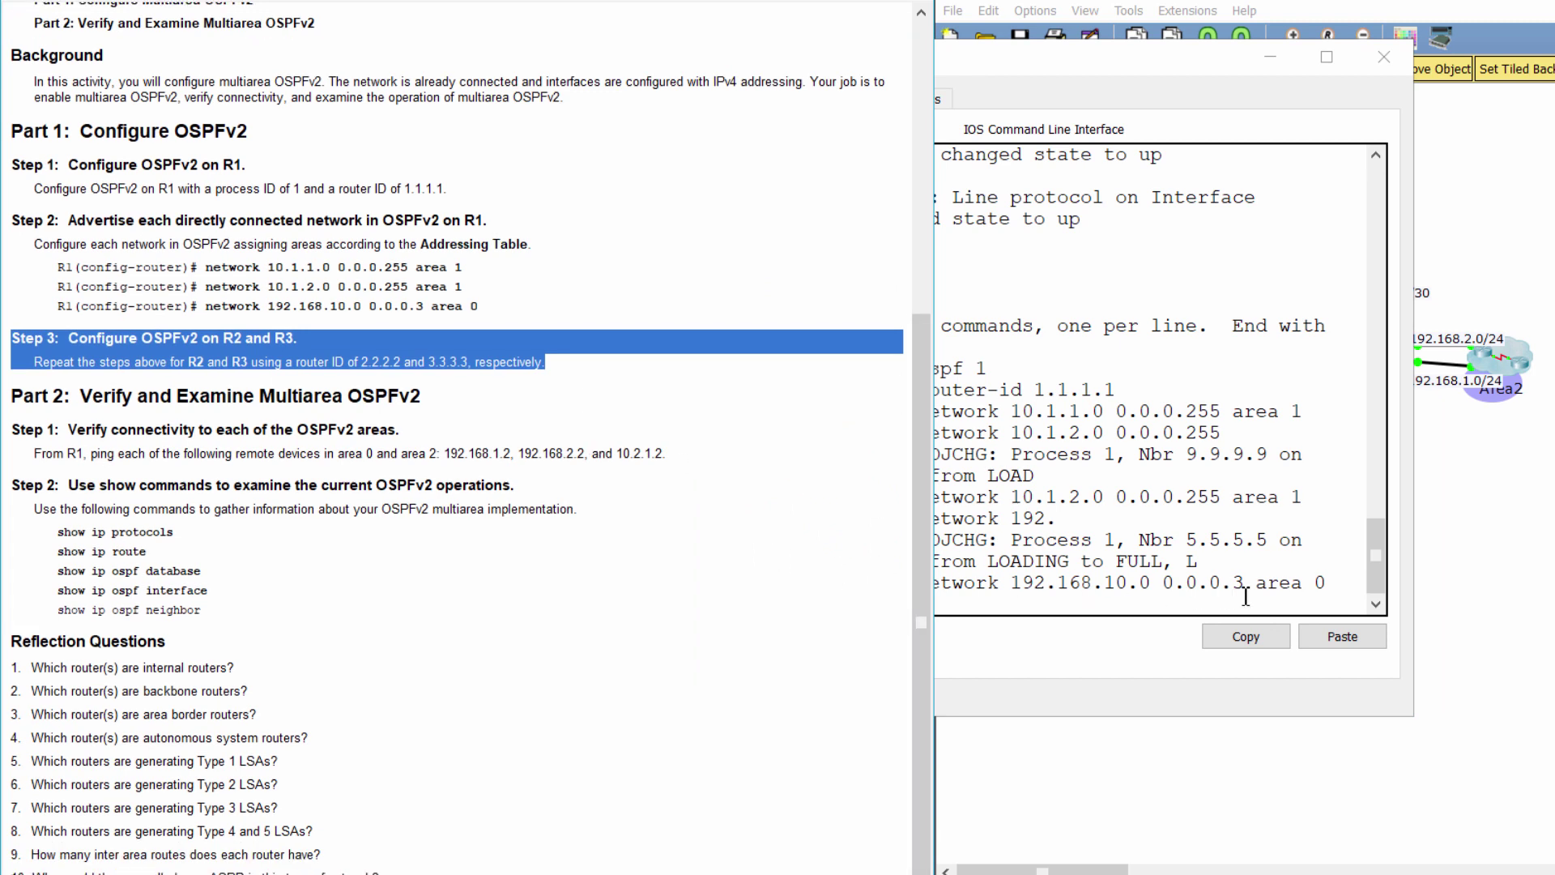
Close R1 and start OSPF process 1 on R2 with router-id 2.2.2.2.
{"action": "left_click", "coordinate": [1384, 56]}
{"action": "left_click", "coordinate": [1314, 235]}
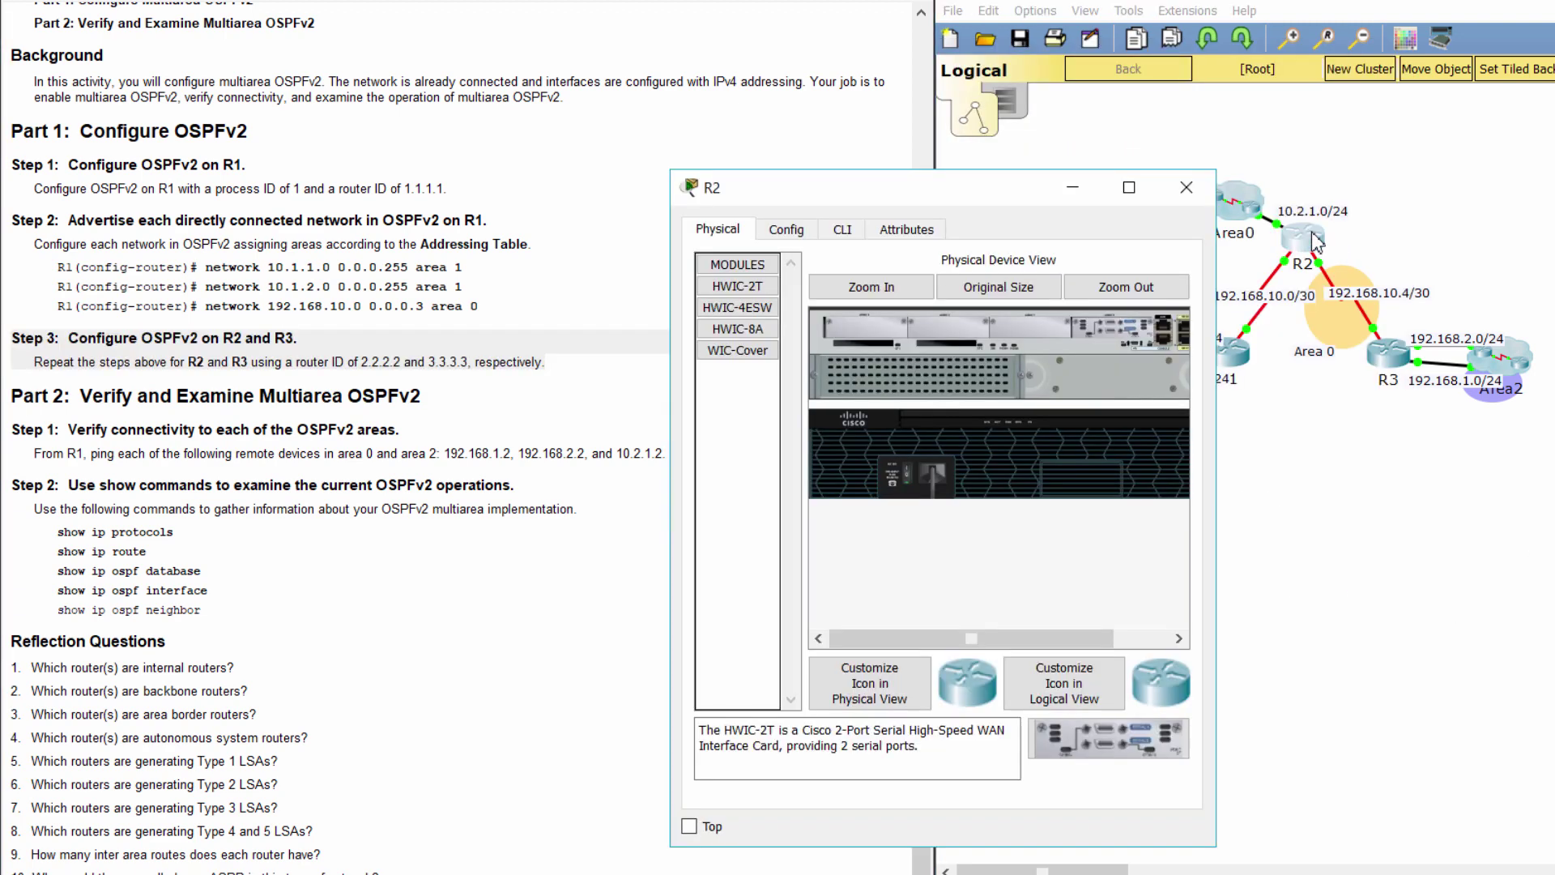
{"action": "left_click_drag", "start_coordinate": [949, 192], "coordinate": [957, 79]}
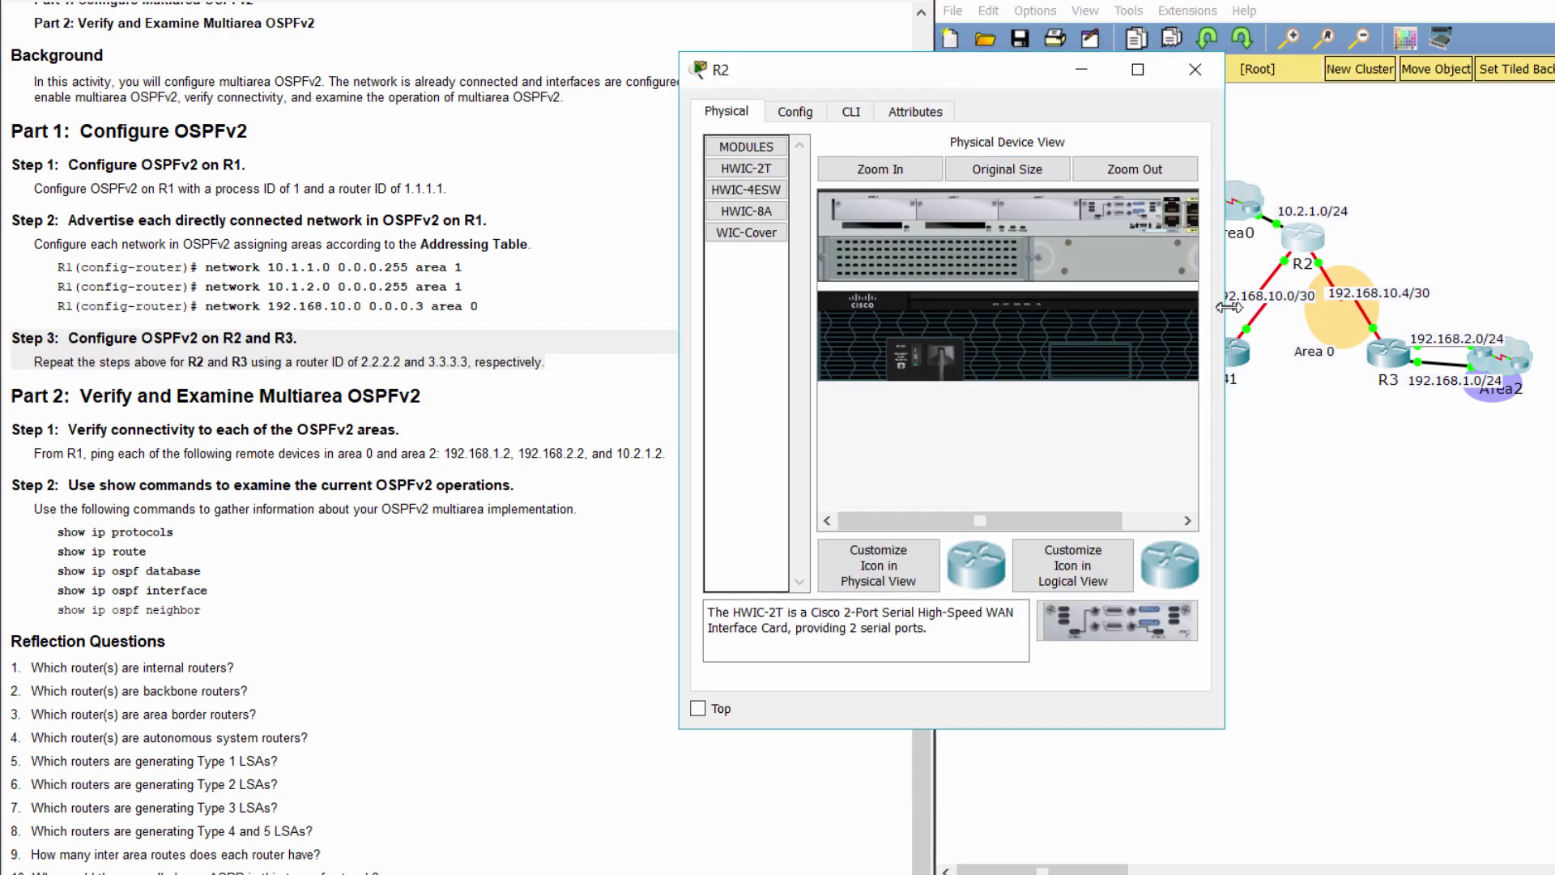
{"action": "left_click_drag", "start_coordinate": [1224, 307], "coordinate": [1462, 308]}
{"action": "left_click", "coordinate": [851, 112]}
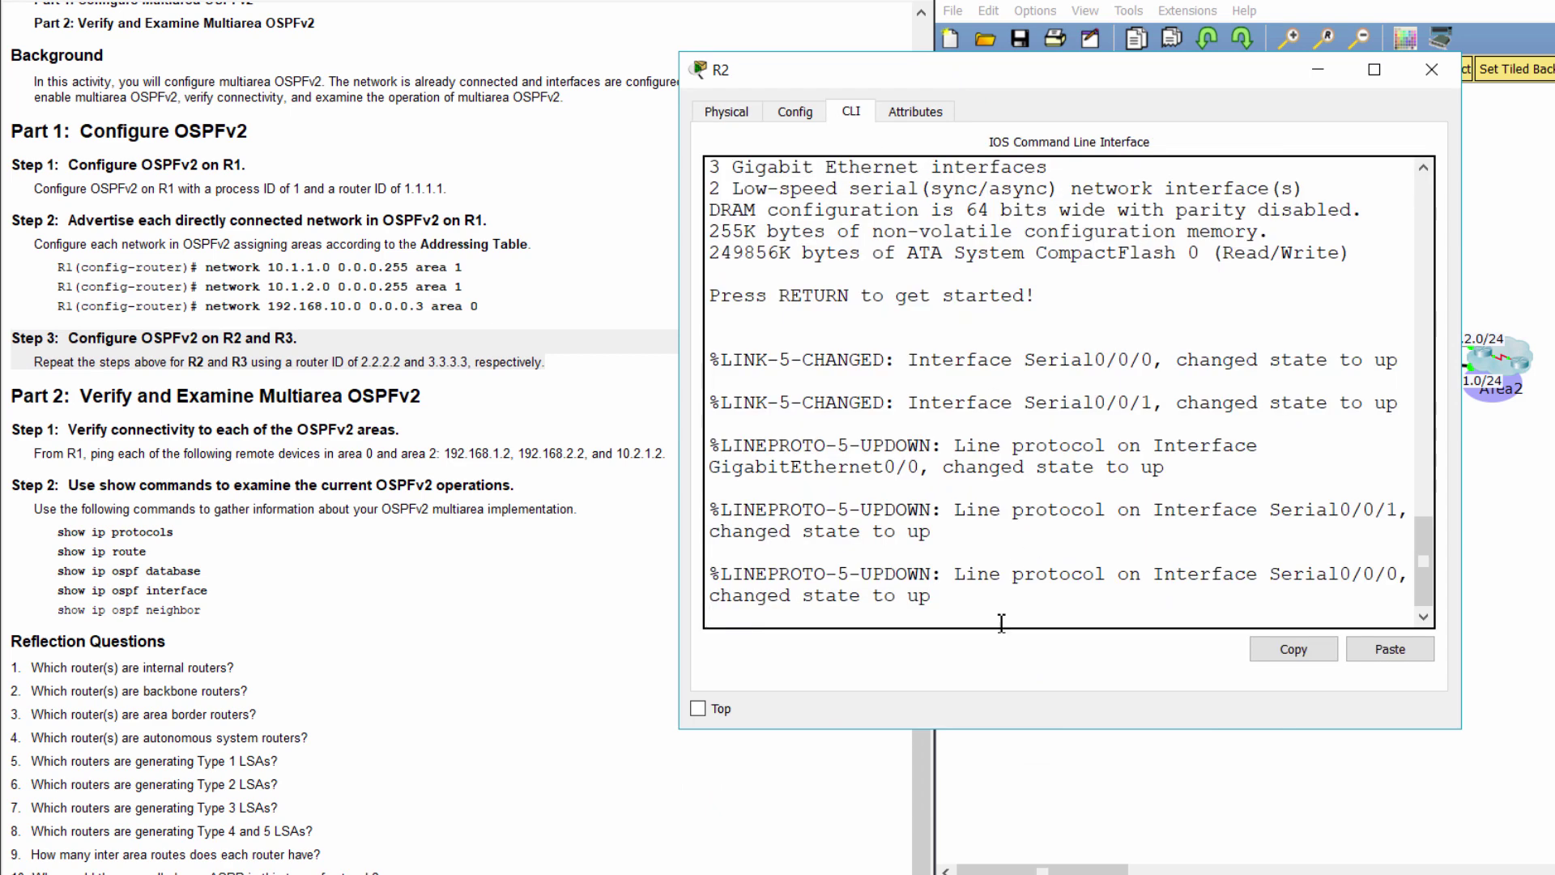
{"action": "key", "text": "Return"}
{"action": "type", "text": "ena"}
{"action": "key", "text": "Return"}
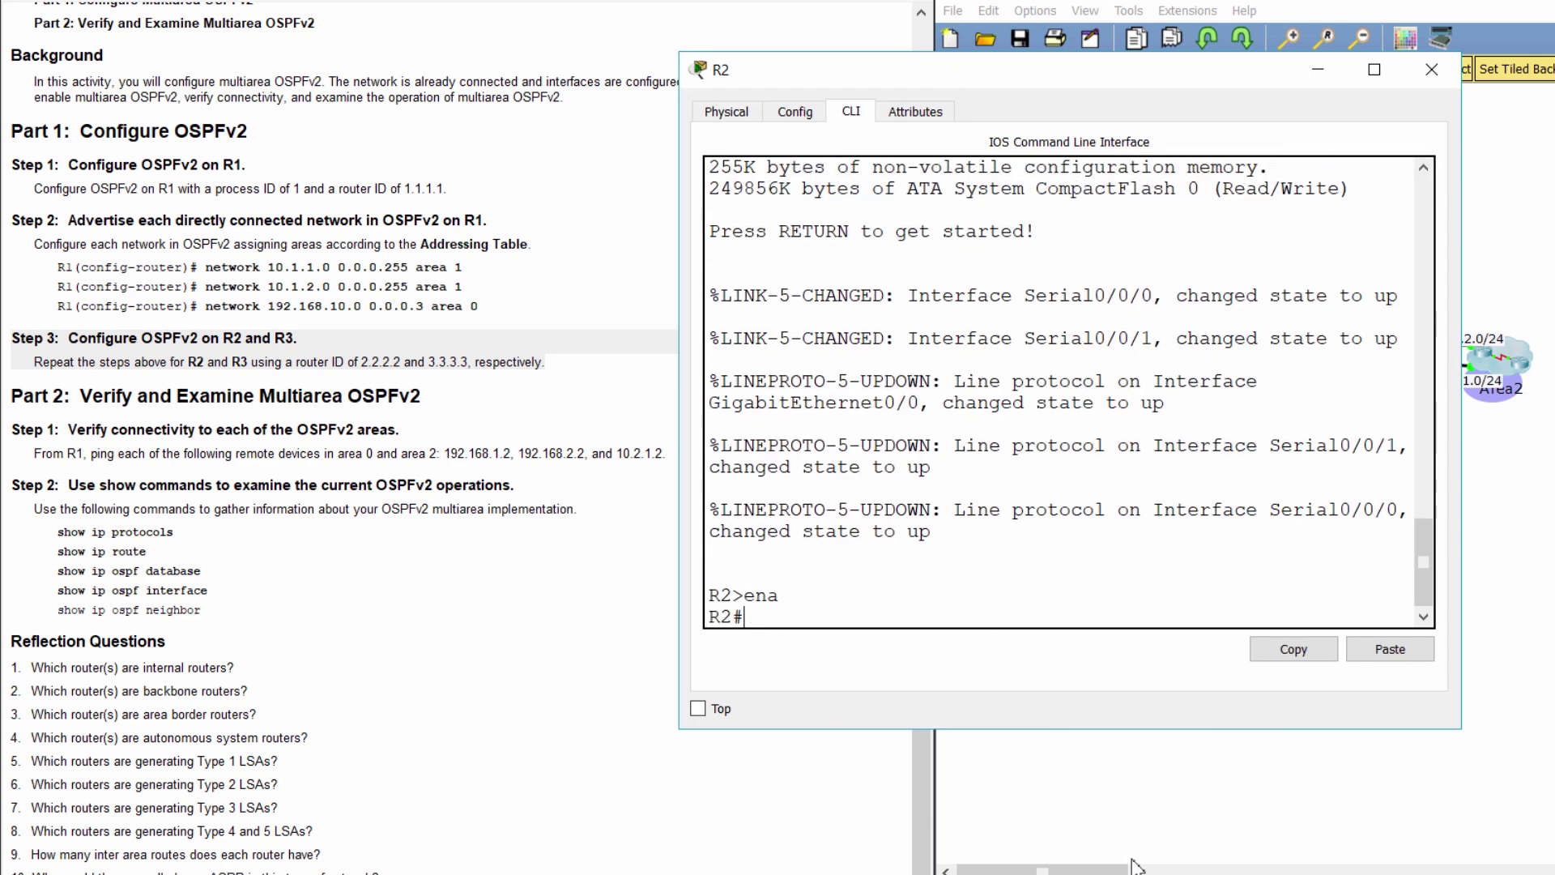
{"action": "type", "text": "conf t"}
{"action": "key", "text": "Return"}
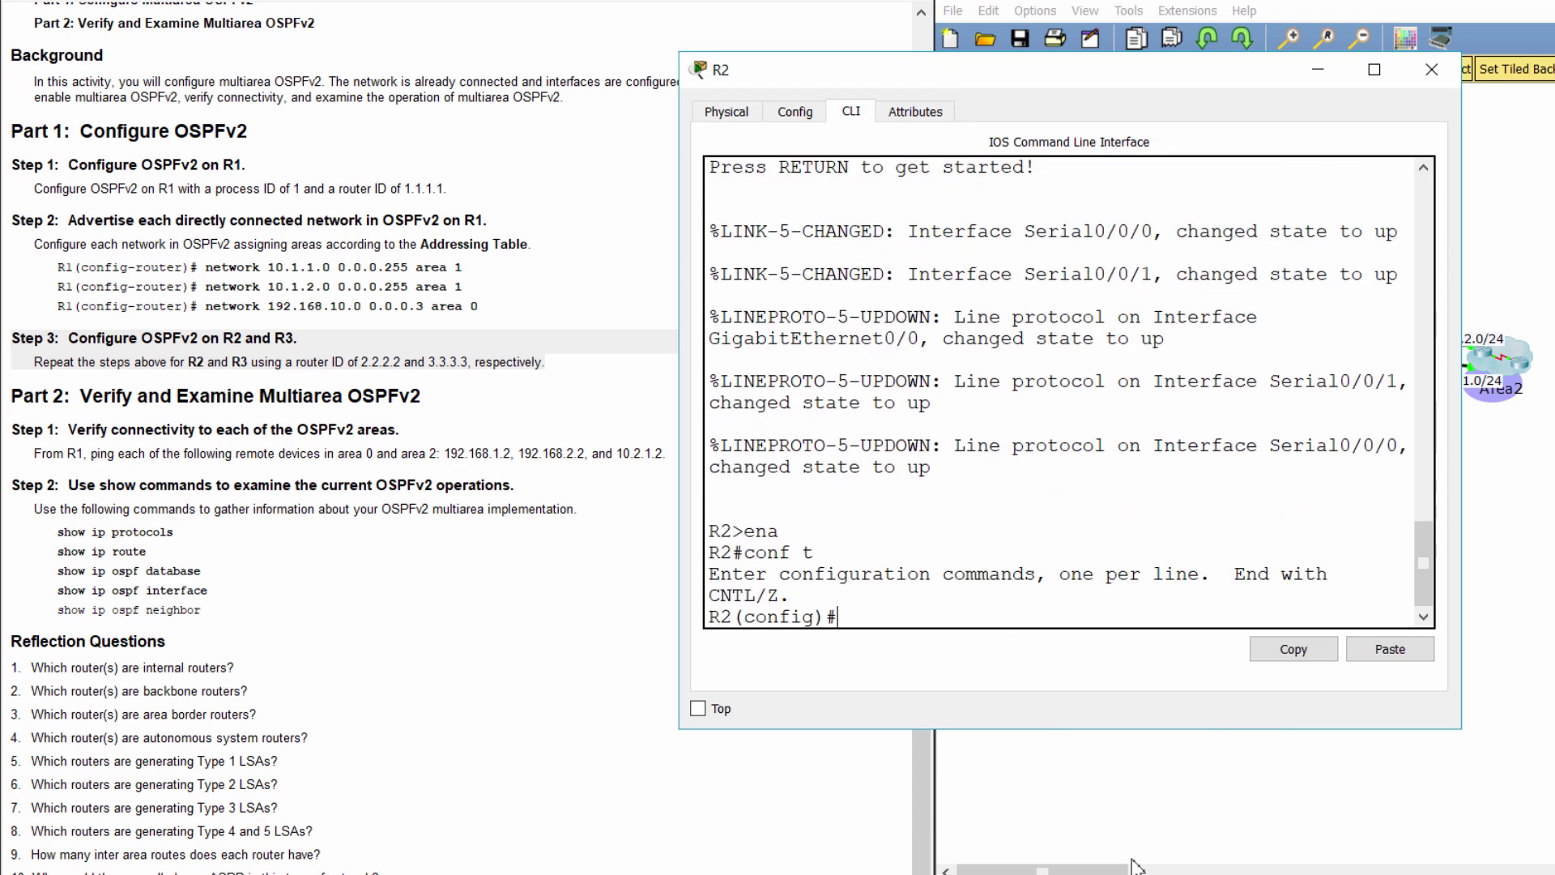
{"action": "type", "text": "router ospf 1"}
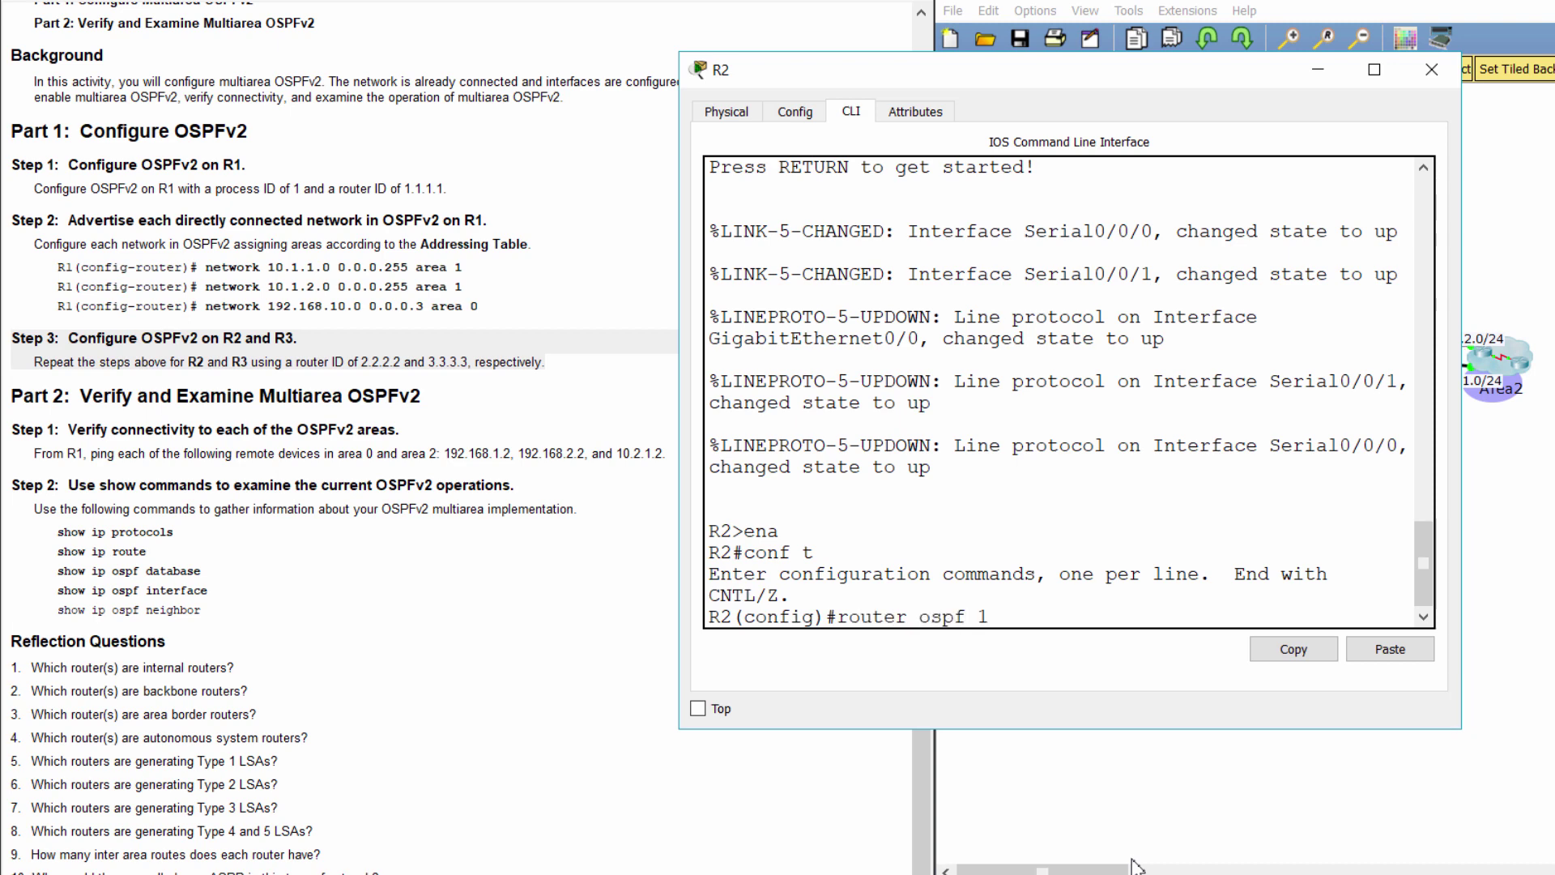
{"action": "key", "text": "Return"}
{"action": "type", "text": "router"}
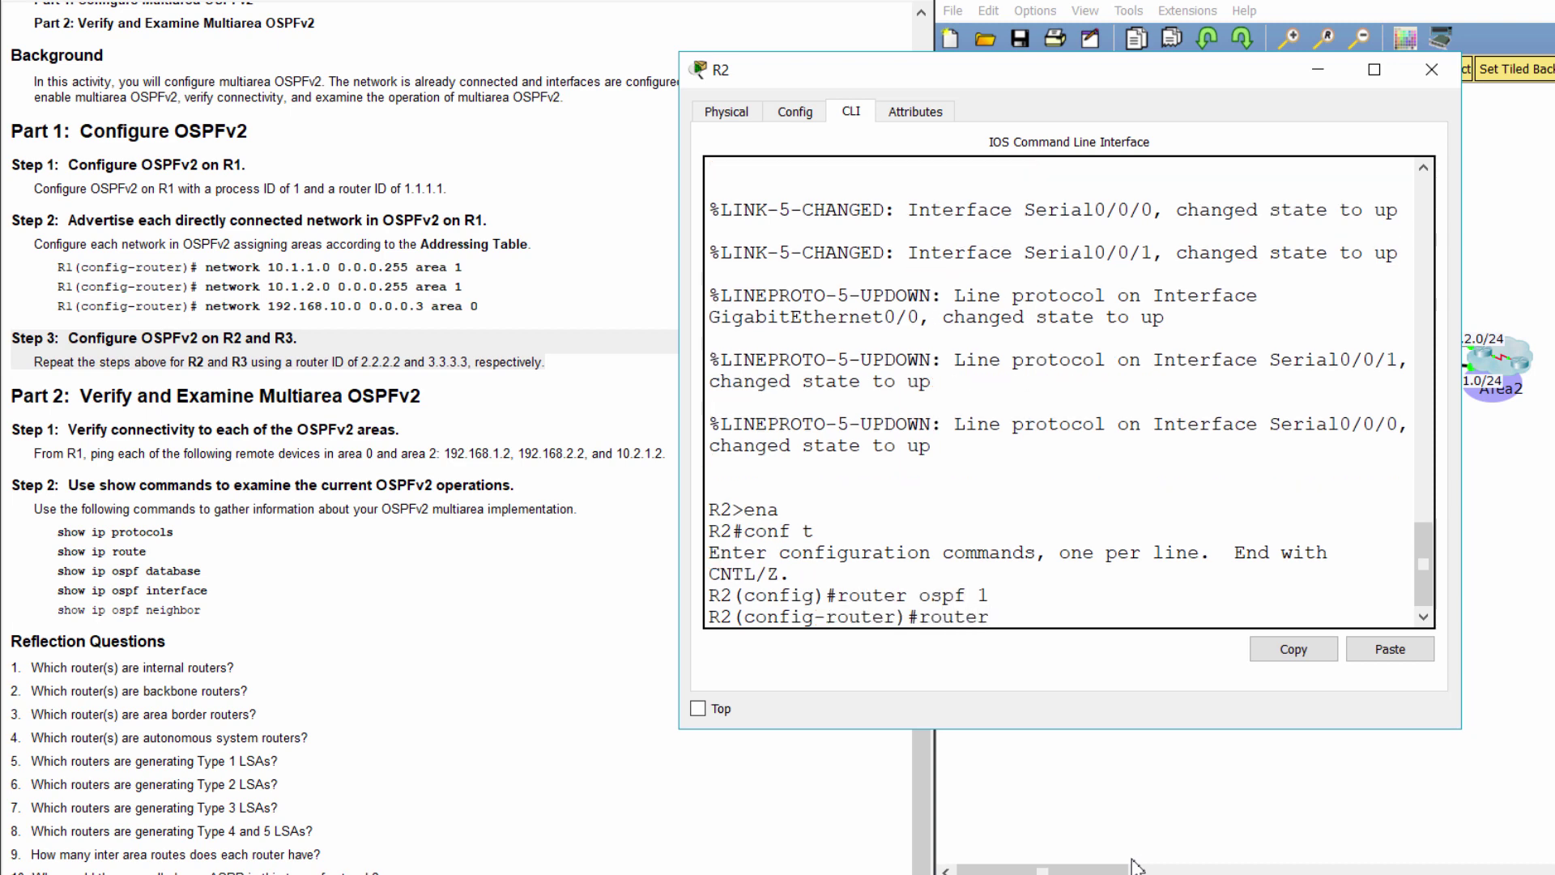
{"action": "type", "text": "-id 2.2.2.2"}
{"action": "key", "text": "Return"}
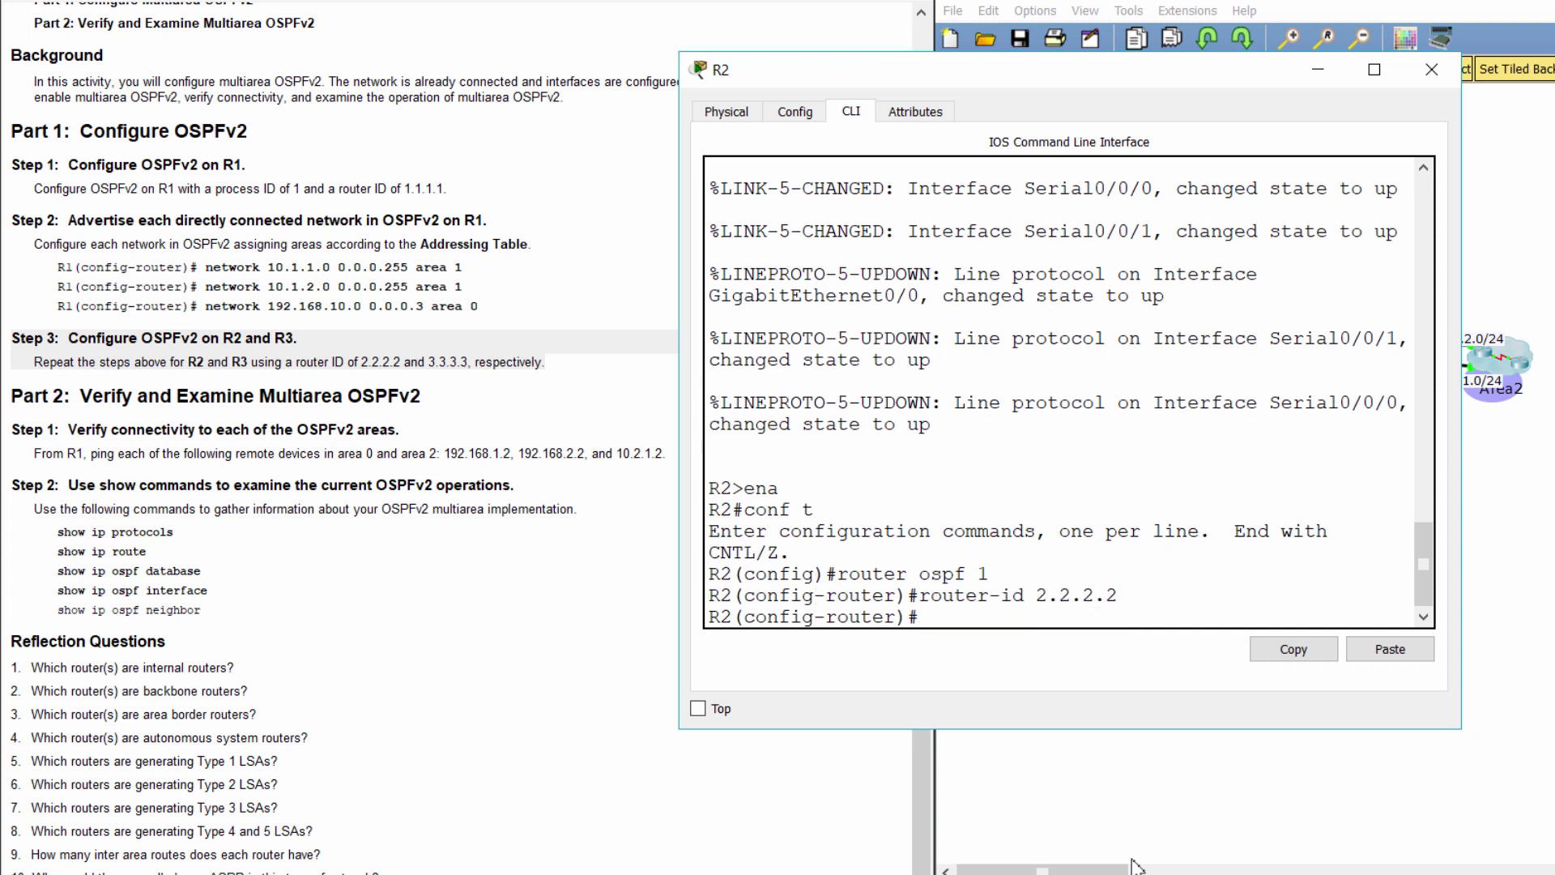
Advertise 10.2.1.0/24, 192.168.10.0/30 and 192.168.10.4/30 in area 0 on R2.
{"action": "type", "text": "network 10.2.1.0 0.0.0"}
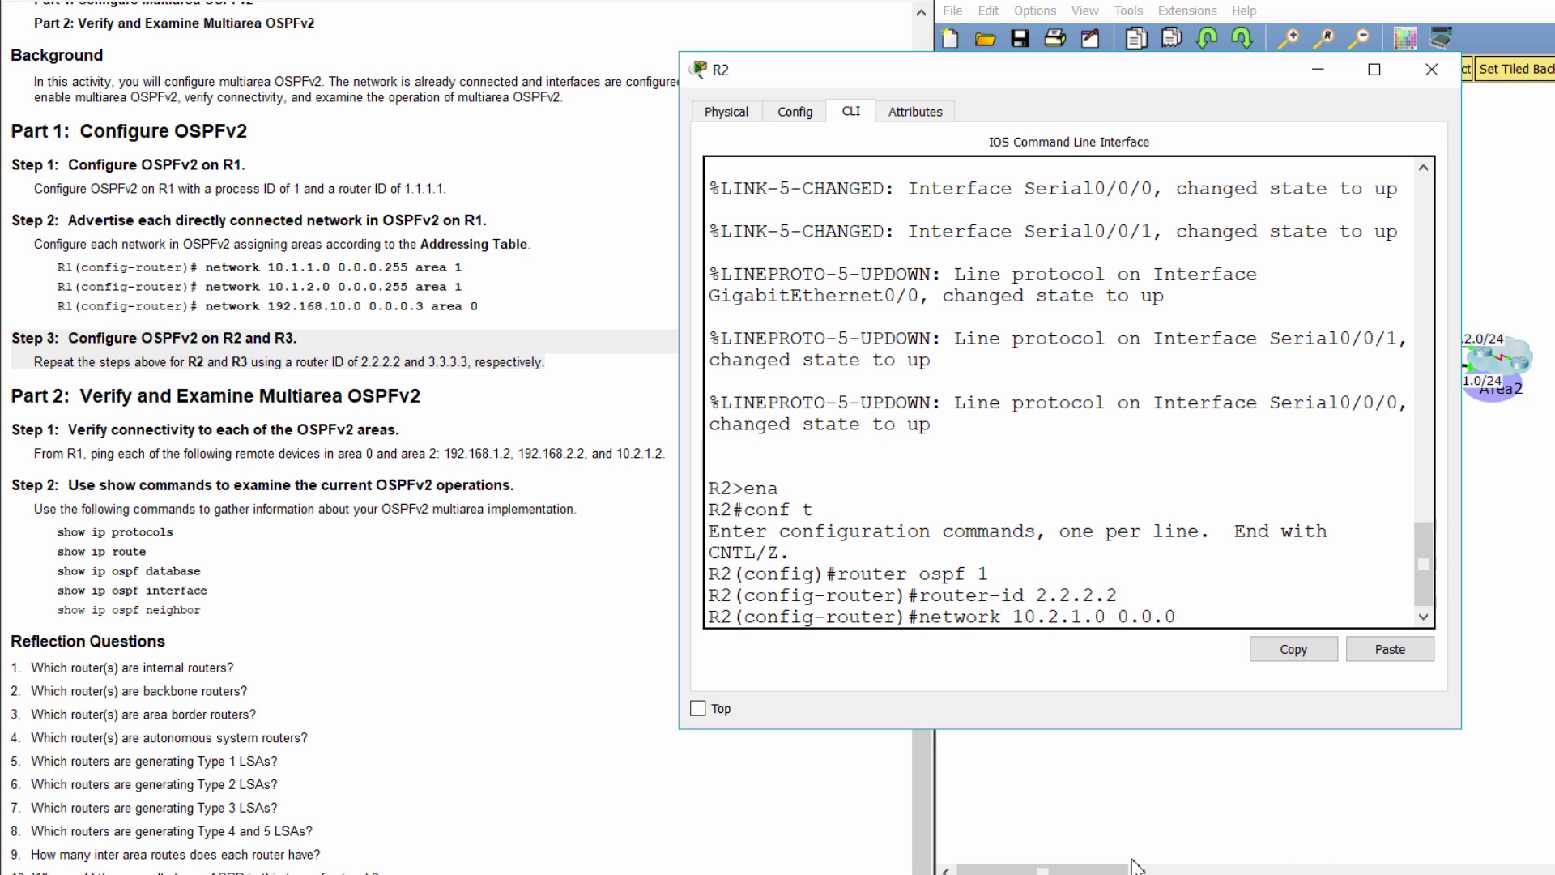
{"action": "type", "text": ".255 area 0"}
{"action": "key", "text": "Return"}
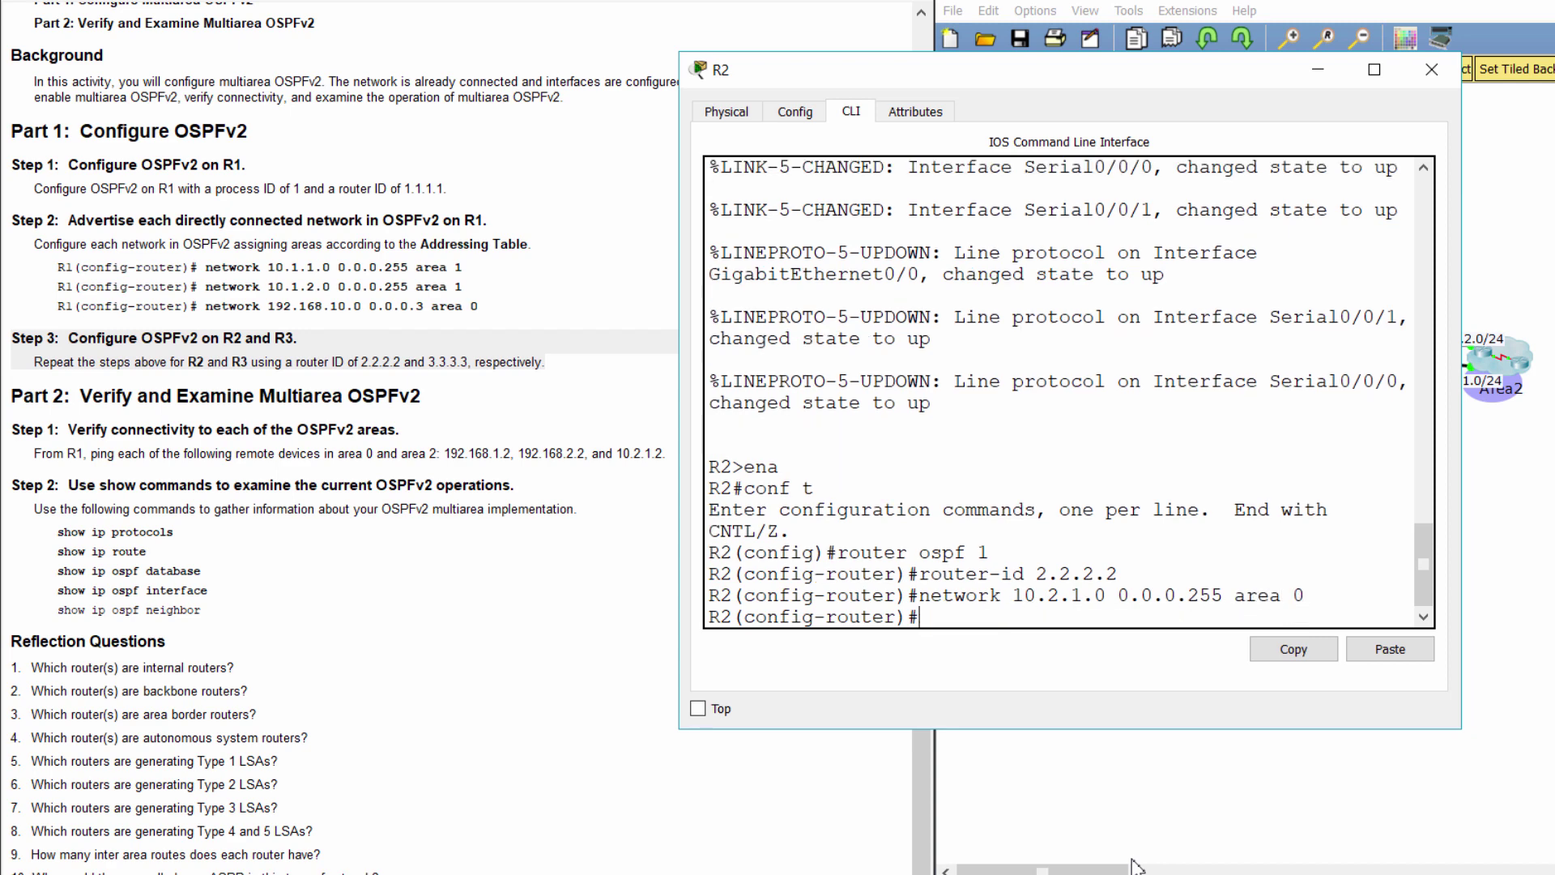
{"action": "type", "text": "network 192."}
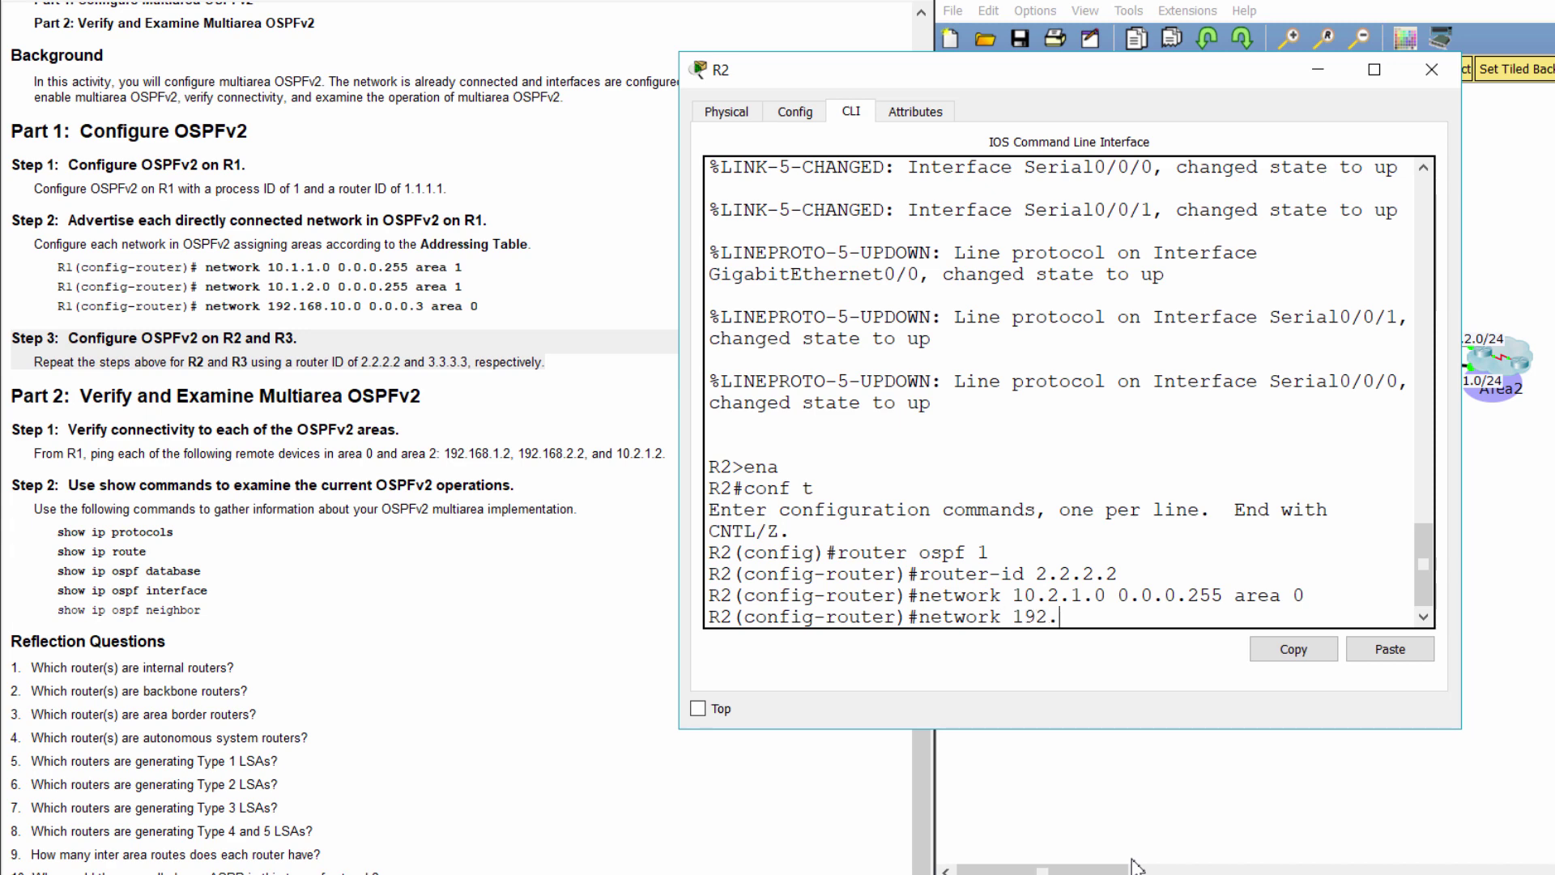
{"action": "type", "text": "168.10"}
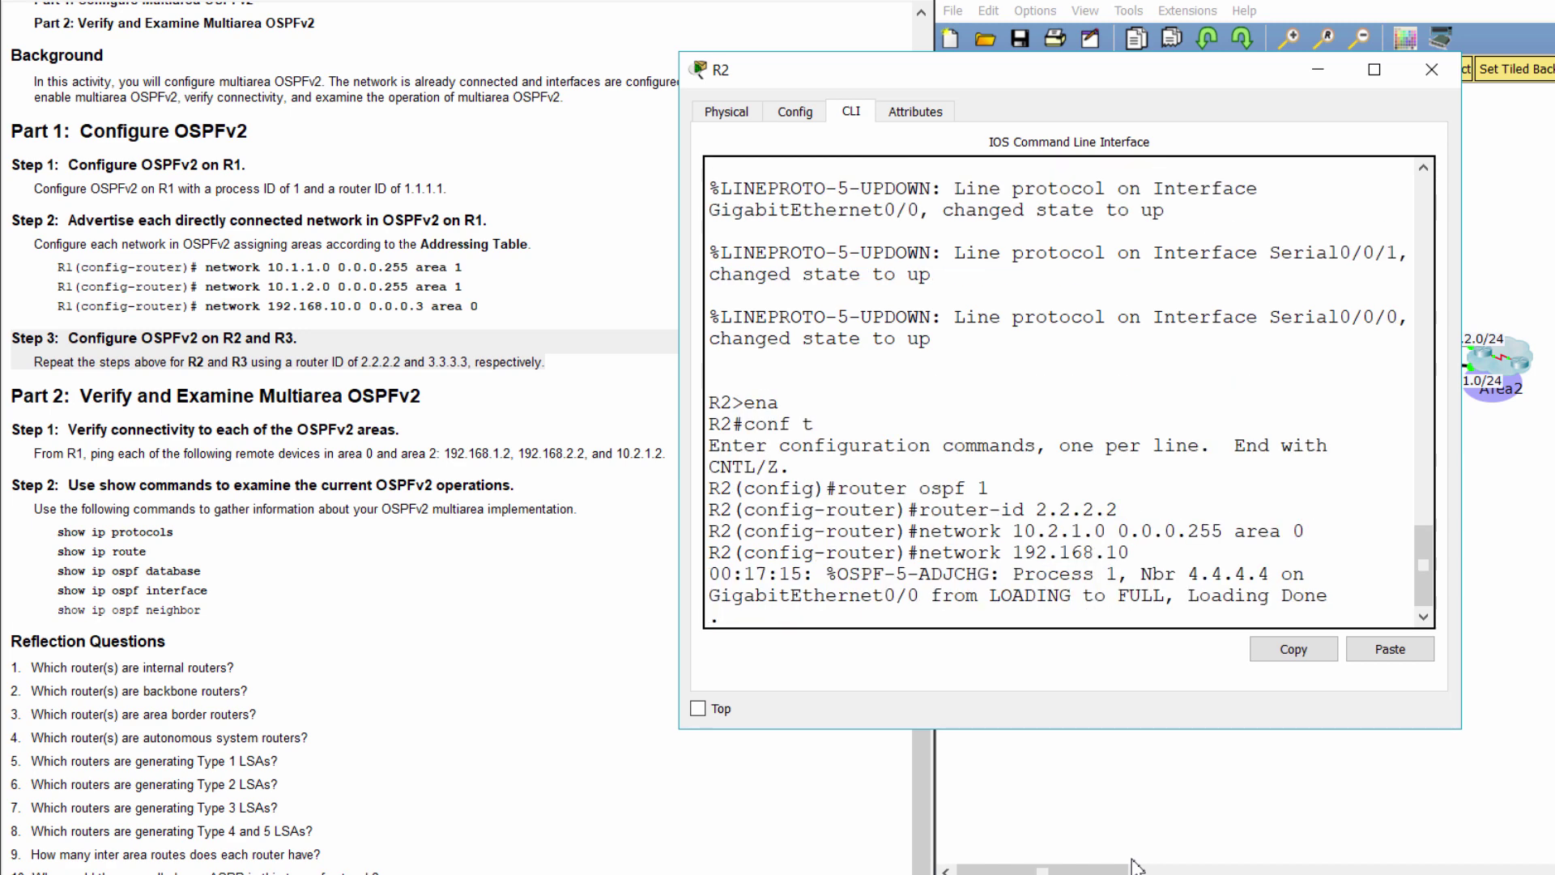
{"action": "type", "text": "n"}
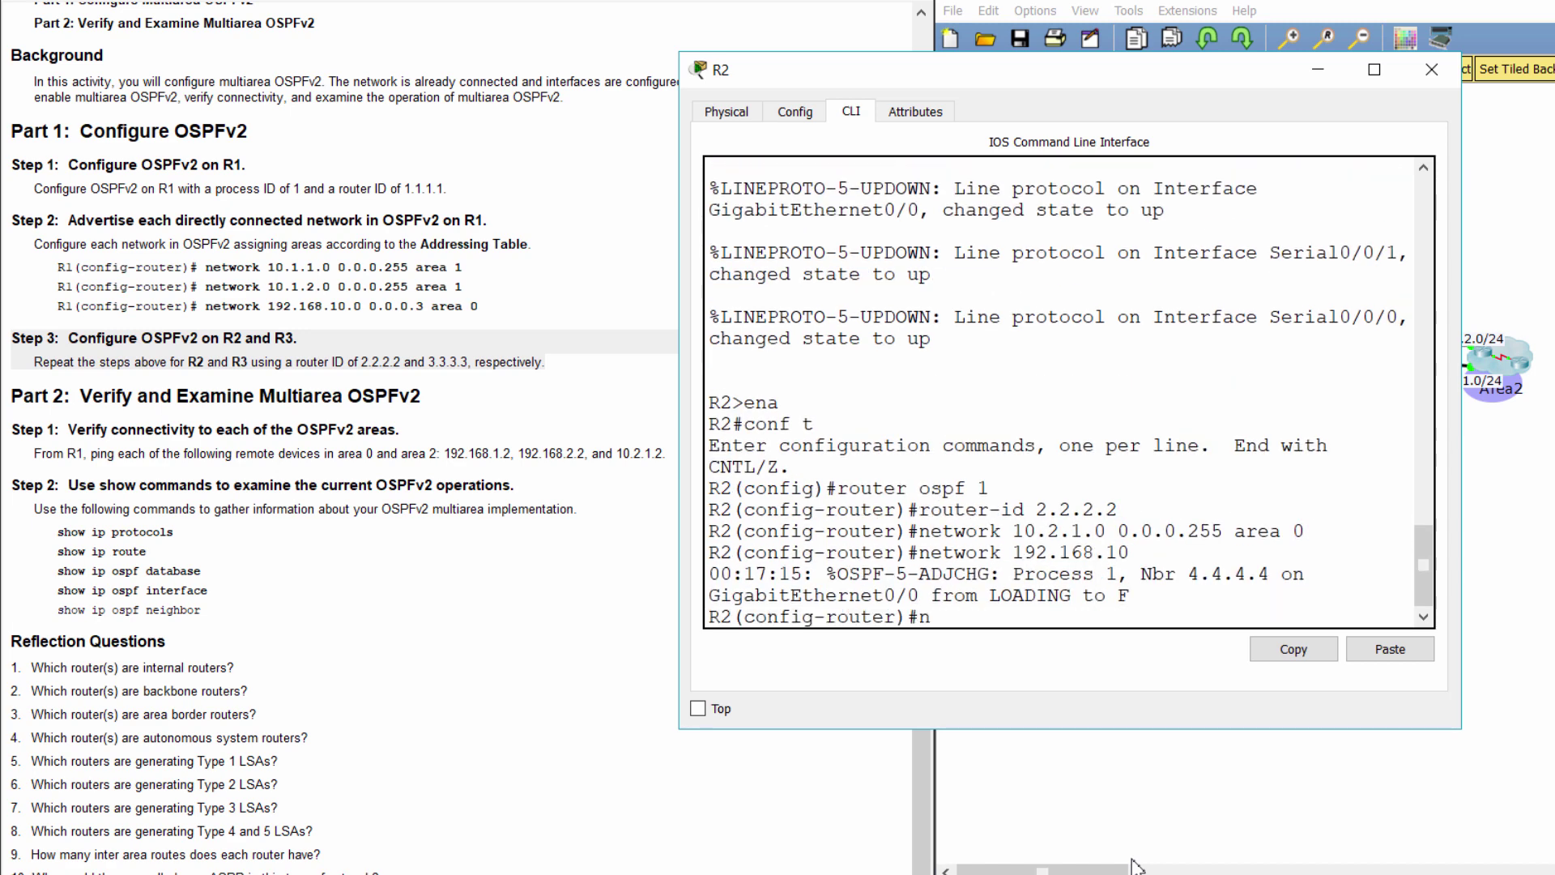
{"action": "type", "text": "etwork 192.168"}
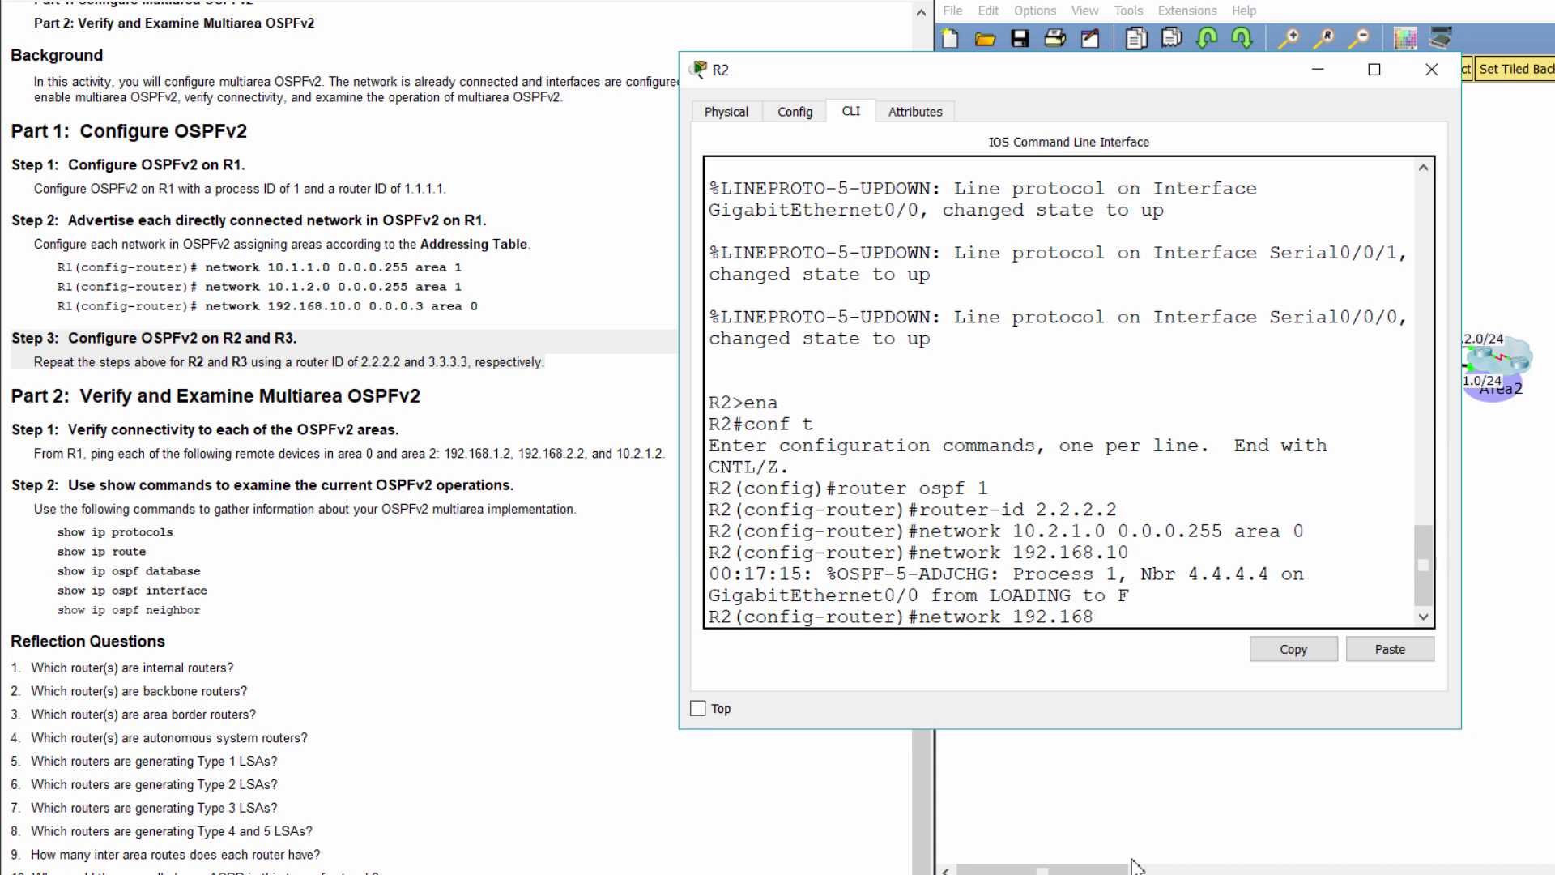
{"action": "type", "text": ".10.0 0.0.0.3 area"}
{"action": "type", "text": "0"}
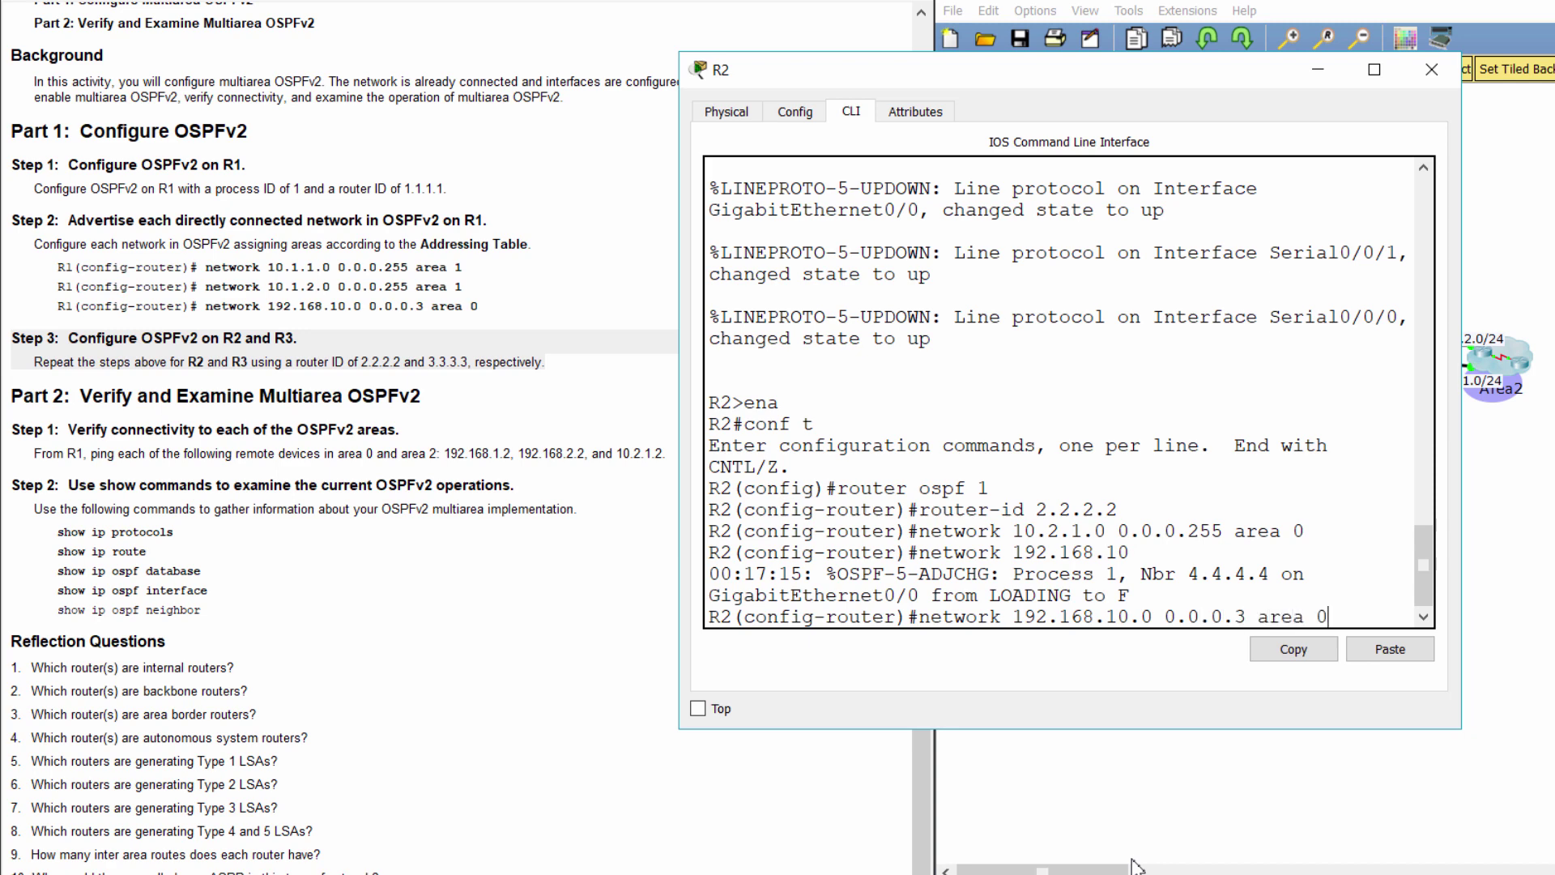
{"action": "key", "text": "Return"}
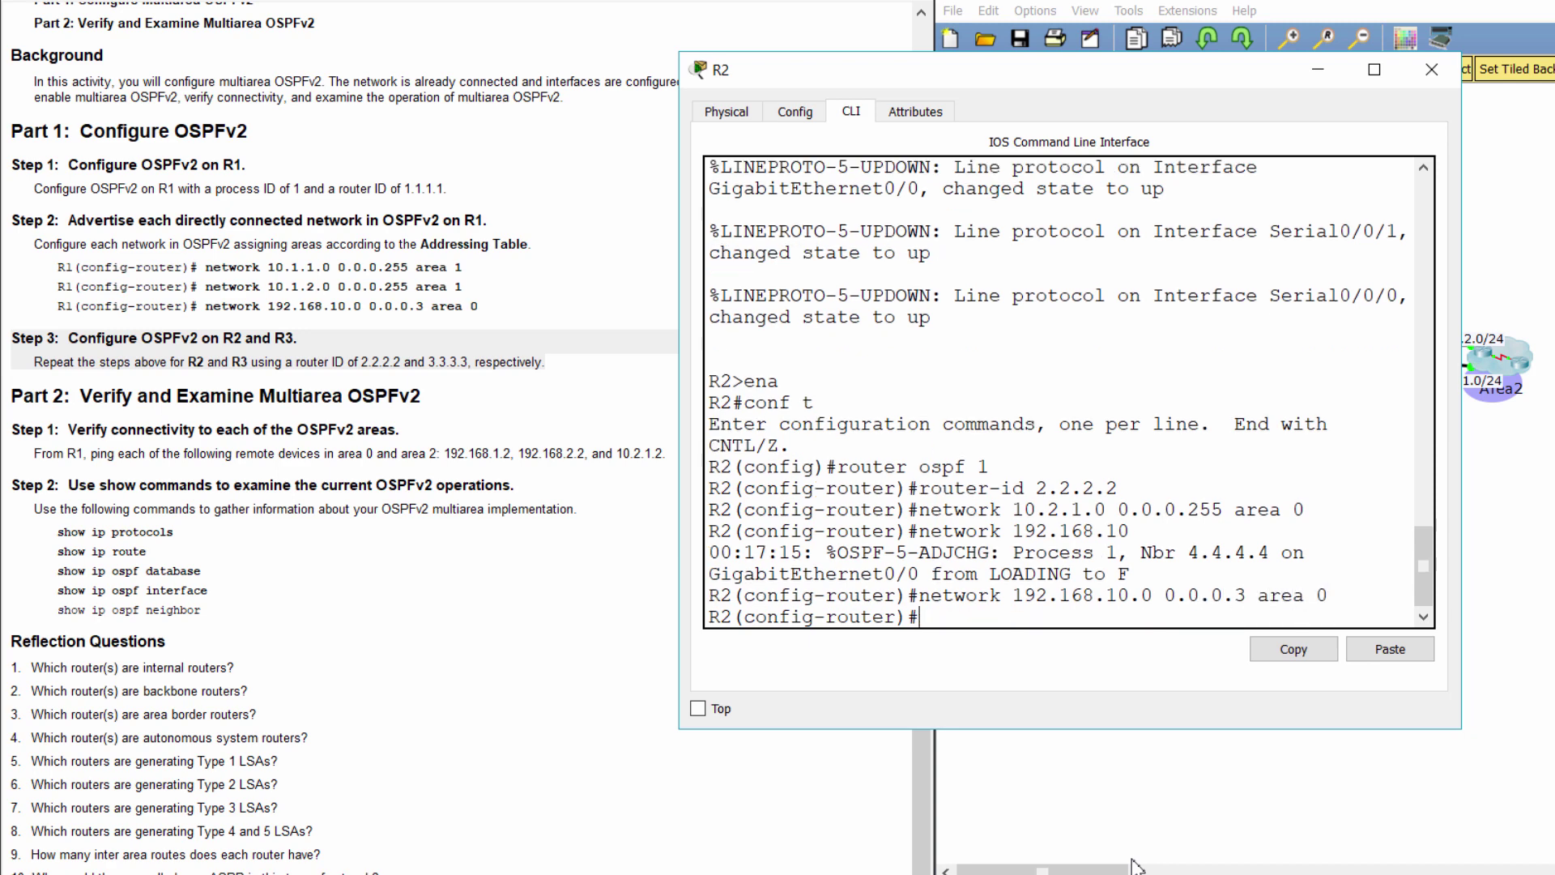
{"action": "type", "text": "network 192.1"}
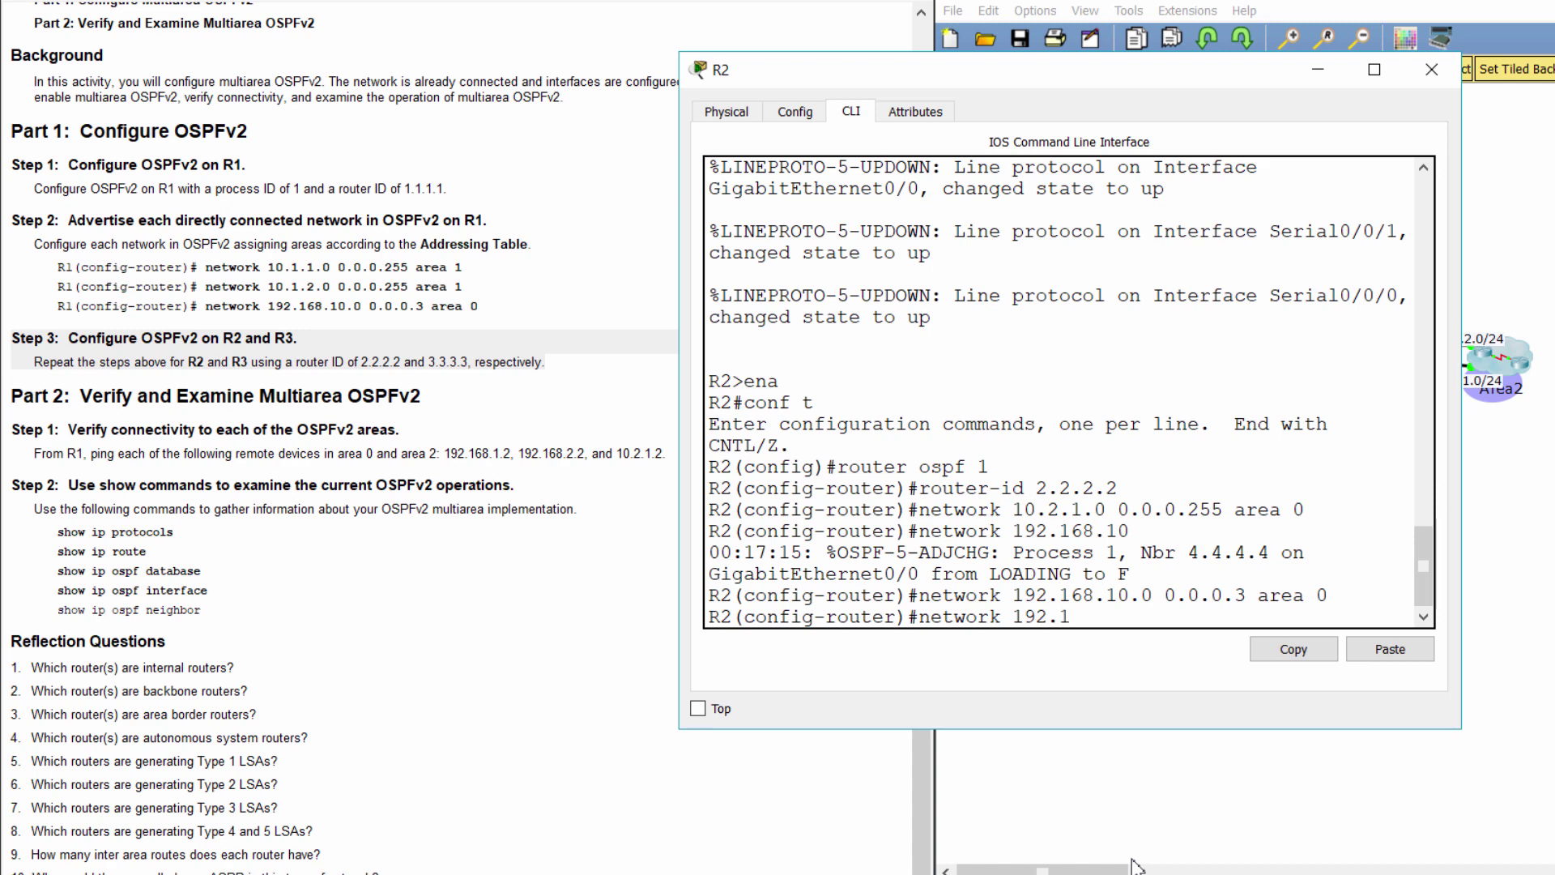
{"action": "type", "text": "68"}
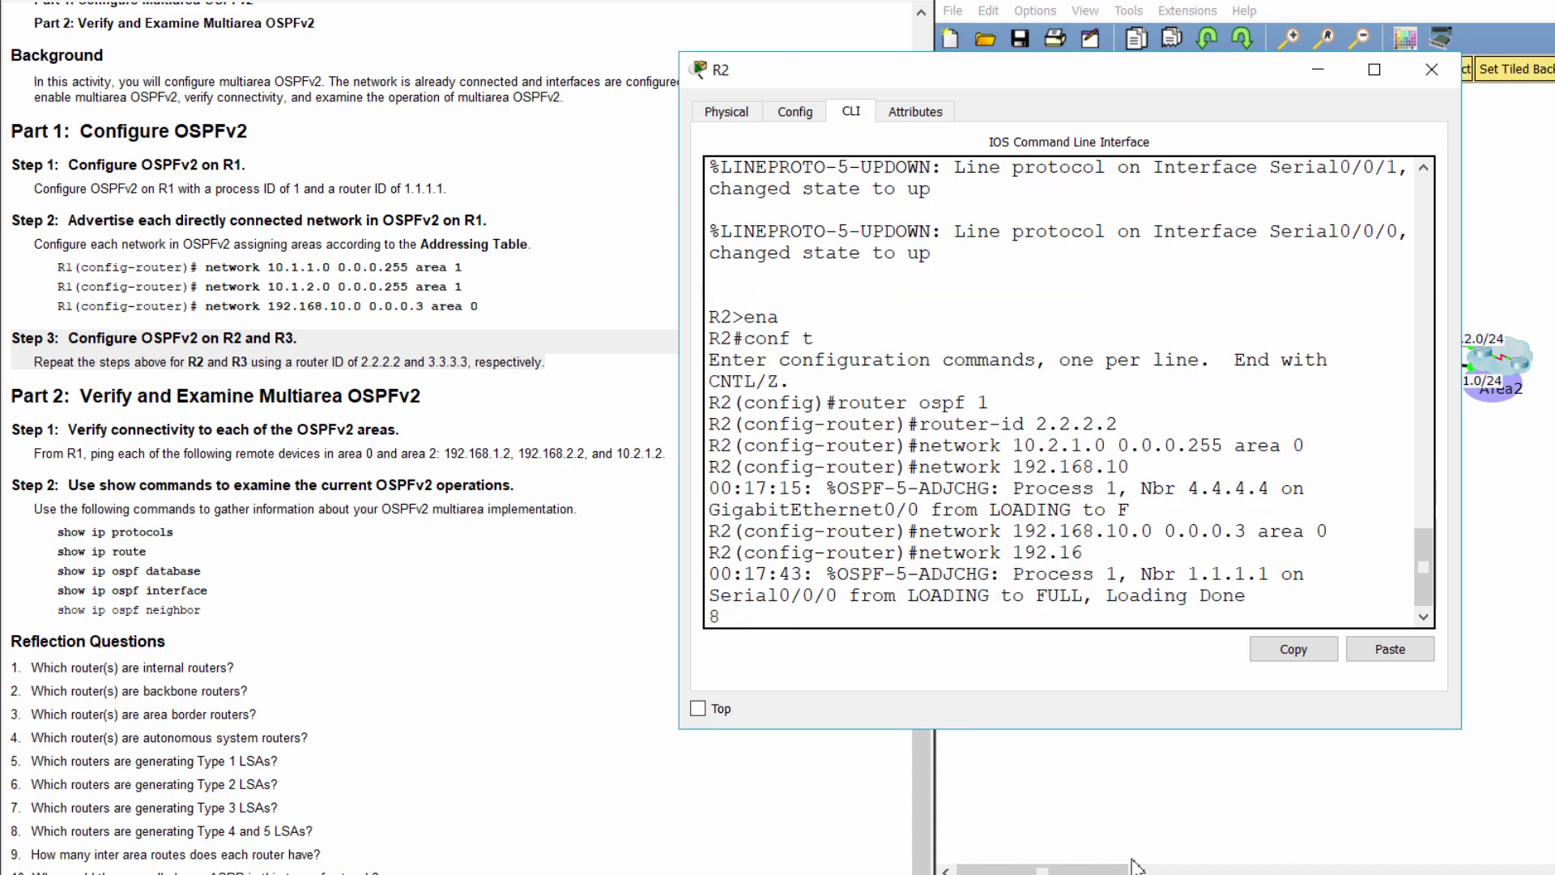
{"action": "key", "text": "BackSpace"}
{"action": "key", "text": "BackSpace"}
{"action": "key", "text": "BackSpace"}
{"action": "key", "text": "BackSpace"}
{"action": "key", "text": "BackSpace"}
{"action": "key", "text": "BackSpace"}
{"action": "key", "text": "BackSpace"}
{"action": "key", "text": "BackSpace"}
{"action": "key", "text": "BackSpace"}
{"action": "key", "text": "BackSpace"}
{"action": "key", "text": "BackSpace"}
{"action": "key", "text": "BackSpace"}
{"action": "key", "text": "BackSpace"}
{"action": "key", "text": "BackSpace"}
{"action": "key", "text": "BackSpace"}
{"action": "type", "text": "n"}
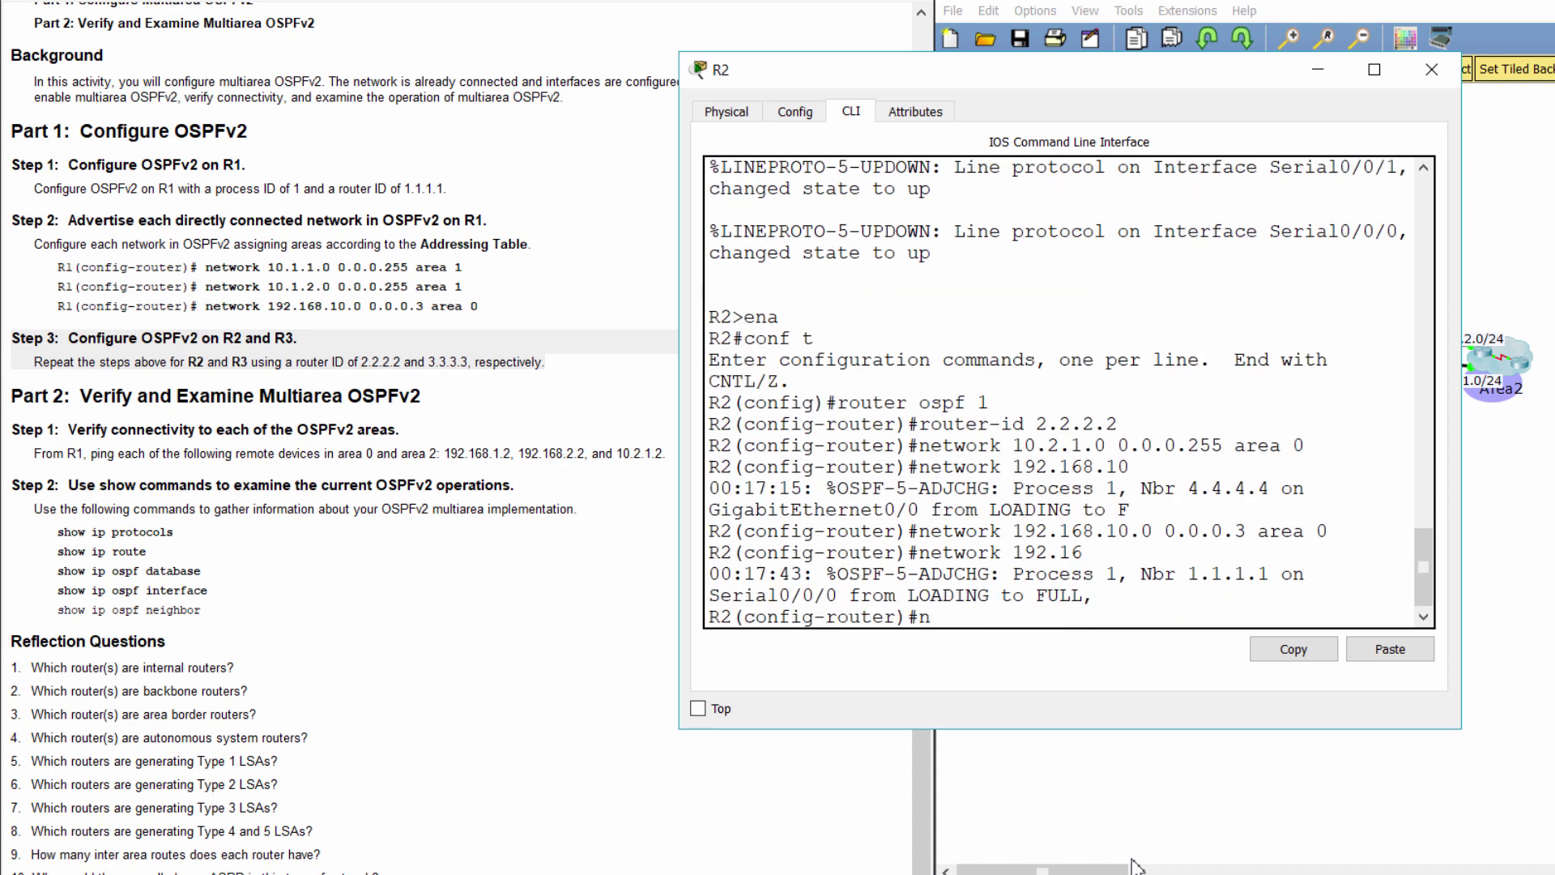
{"action": "type", "text": "etwork 192.168.10"}
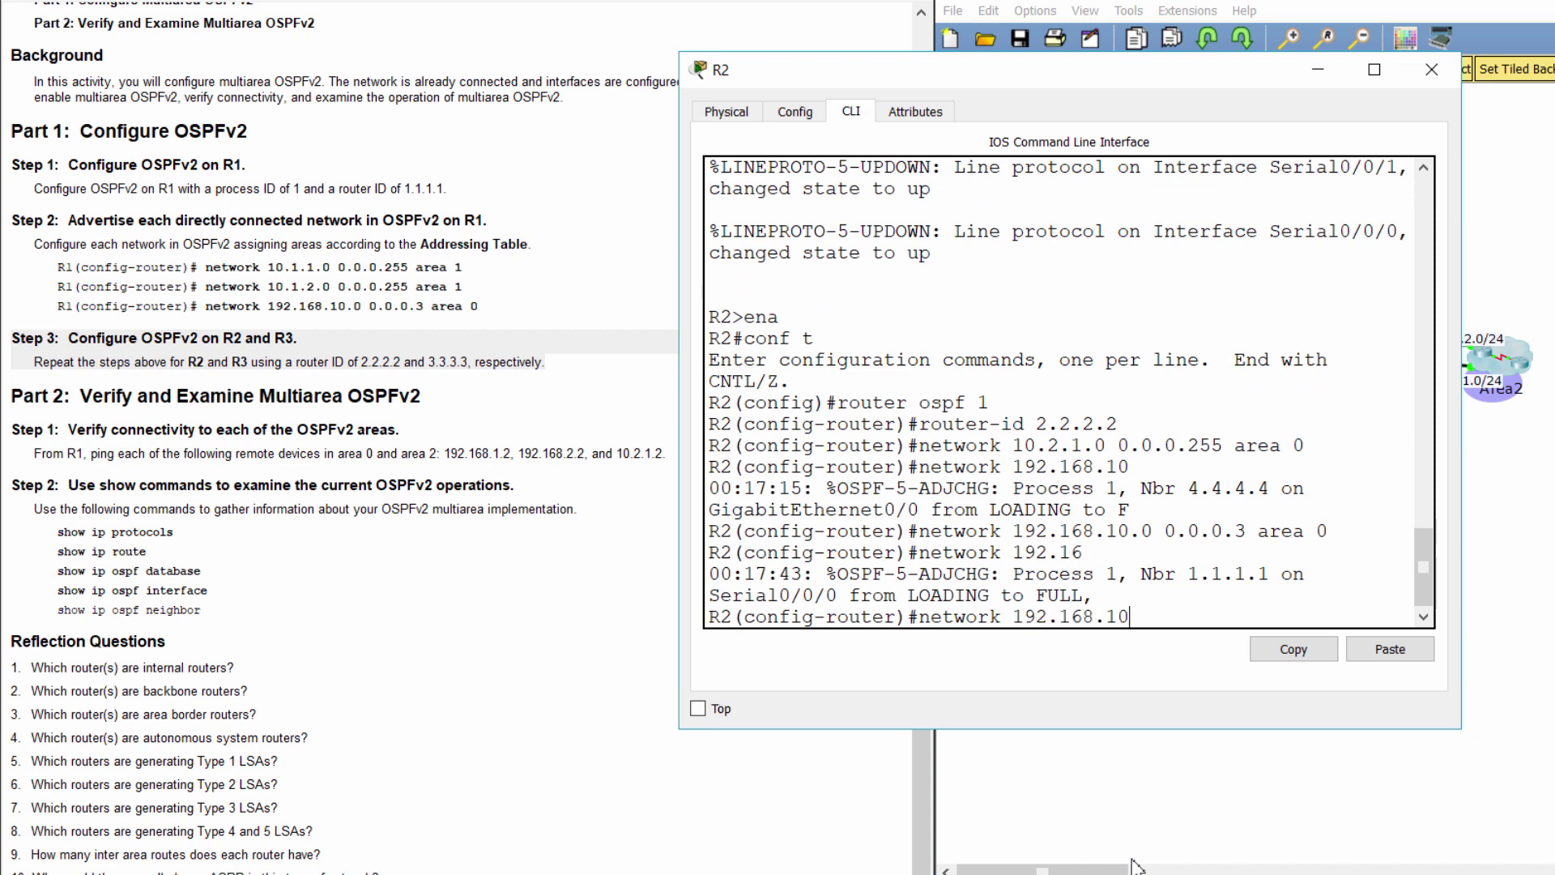
{"action": "type", "text": ".4 0.0.0.3 area 0"}
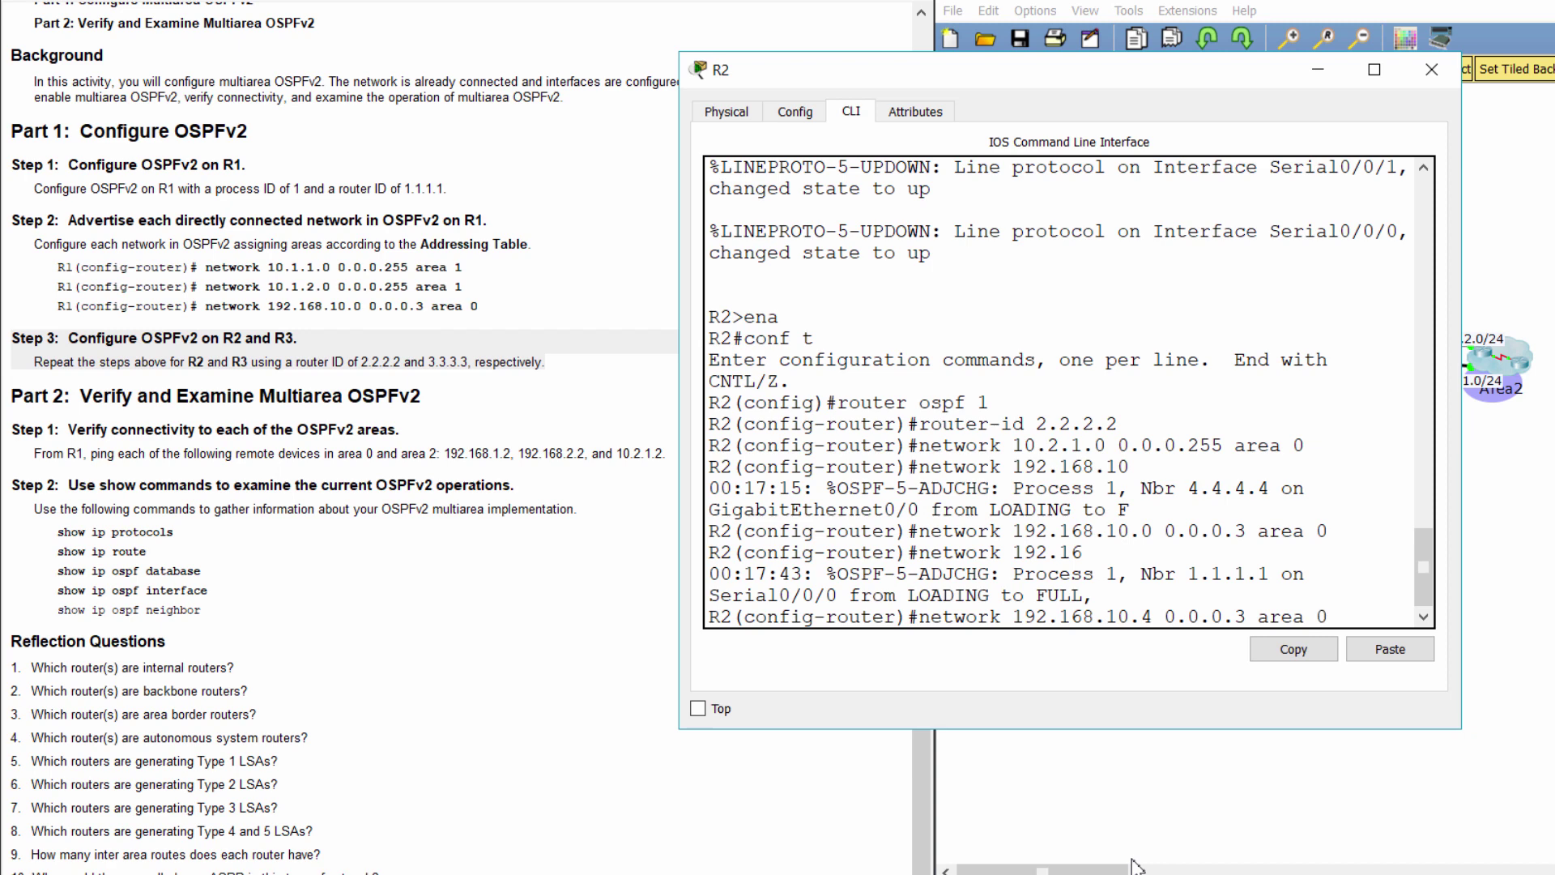
{"action": "key", "text": "Return"}
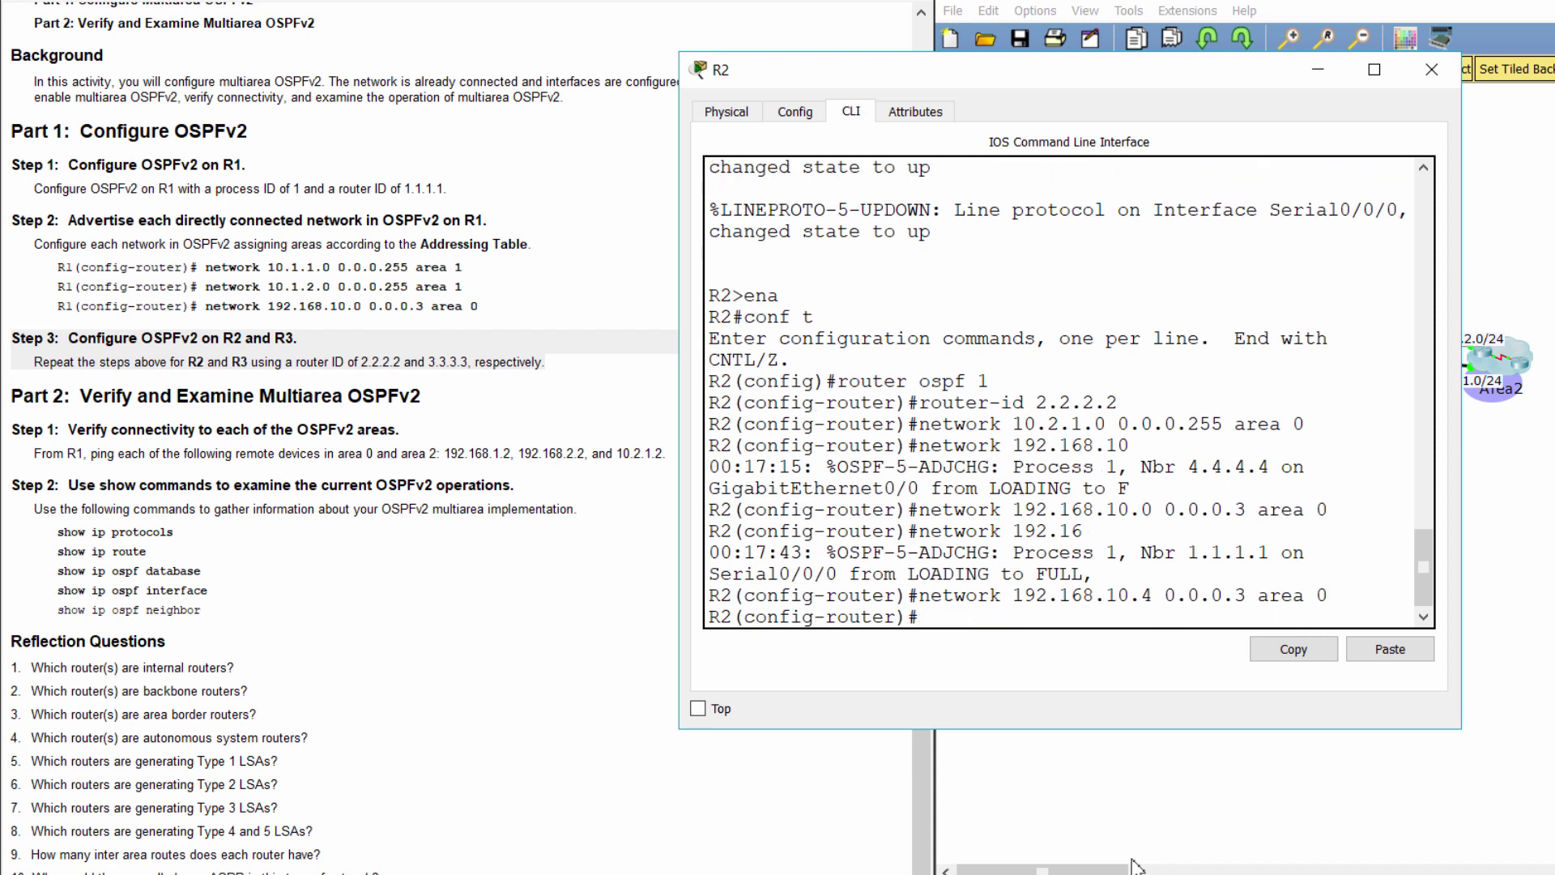
Open R3's window, enlarge it, and switch to its command line.
{"action": "left_click", "coordinate": [1254, 798]}
{"action": "left_click", "coordinate": [1386, 361]}
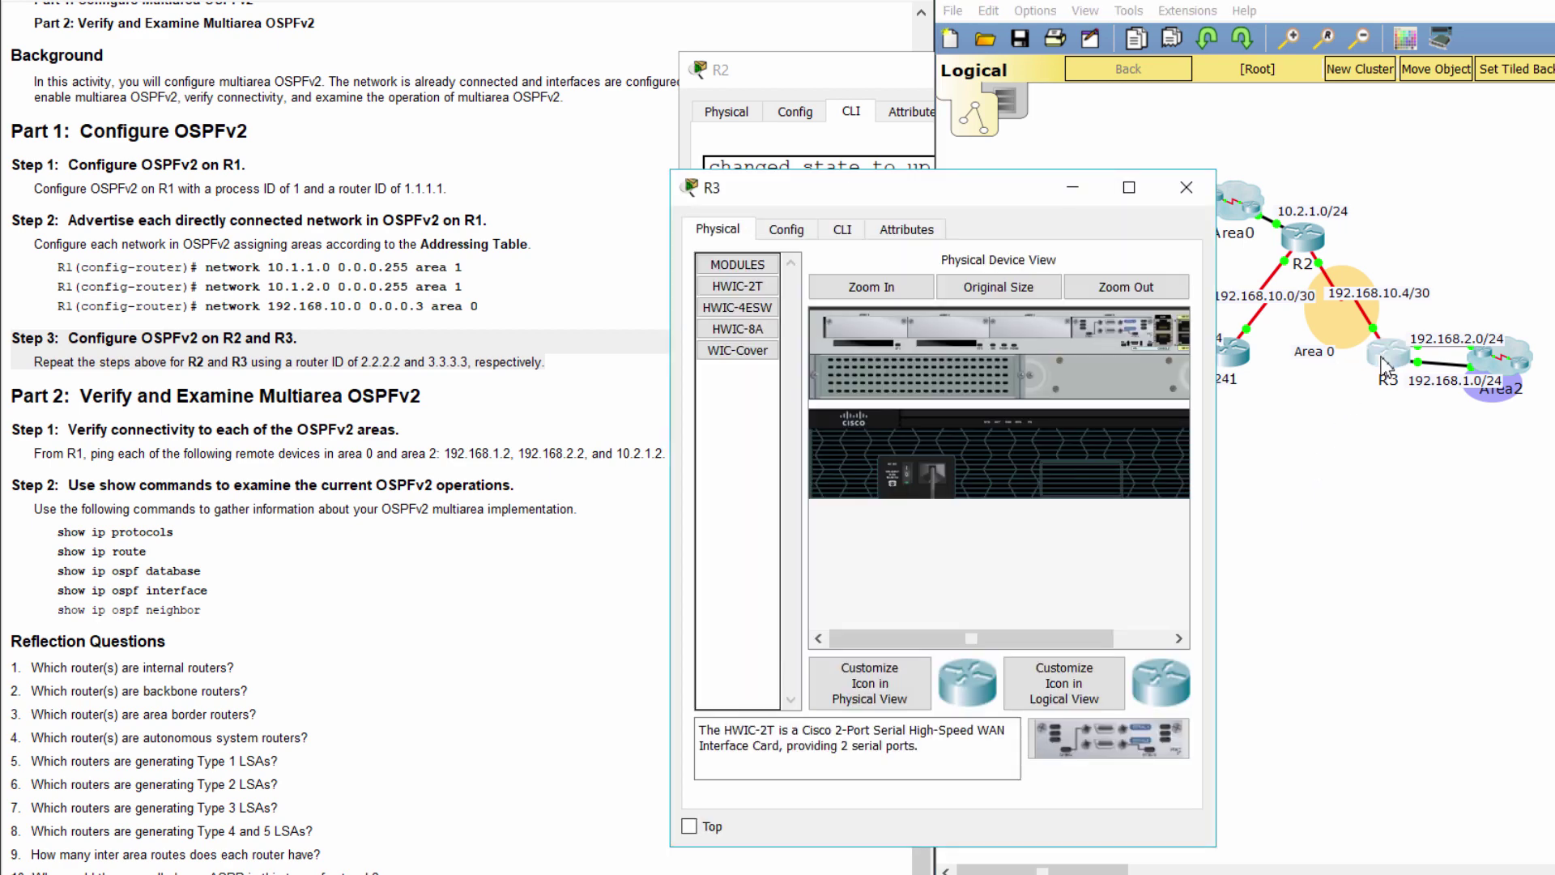
{"action": "left_click_drag", "start_coordinate": [990, 202], "coordinate": [988, 80]}
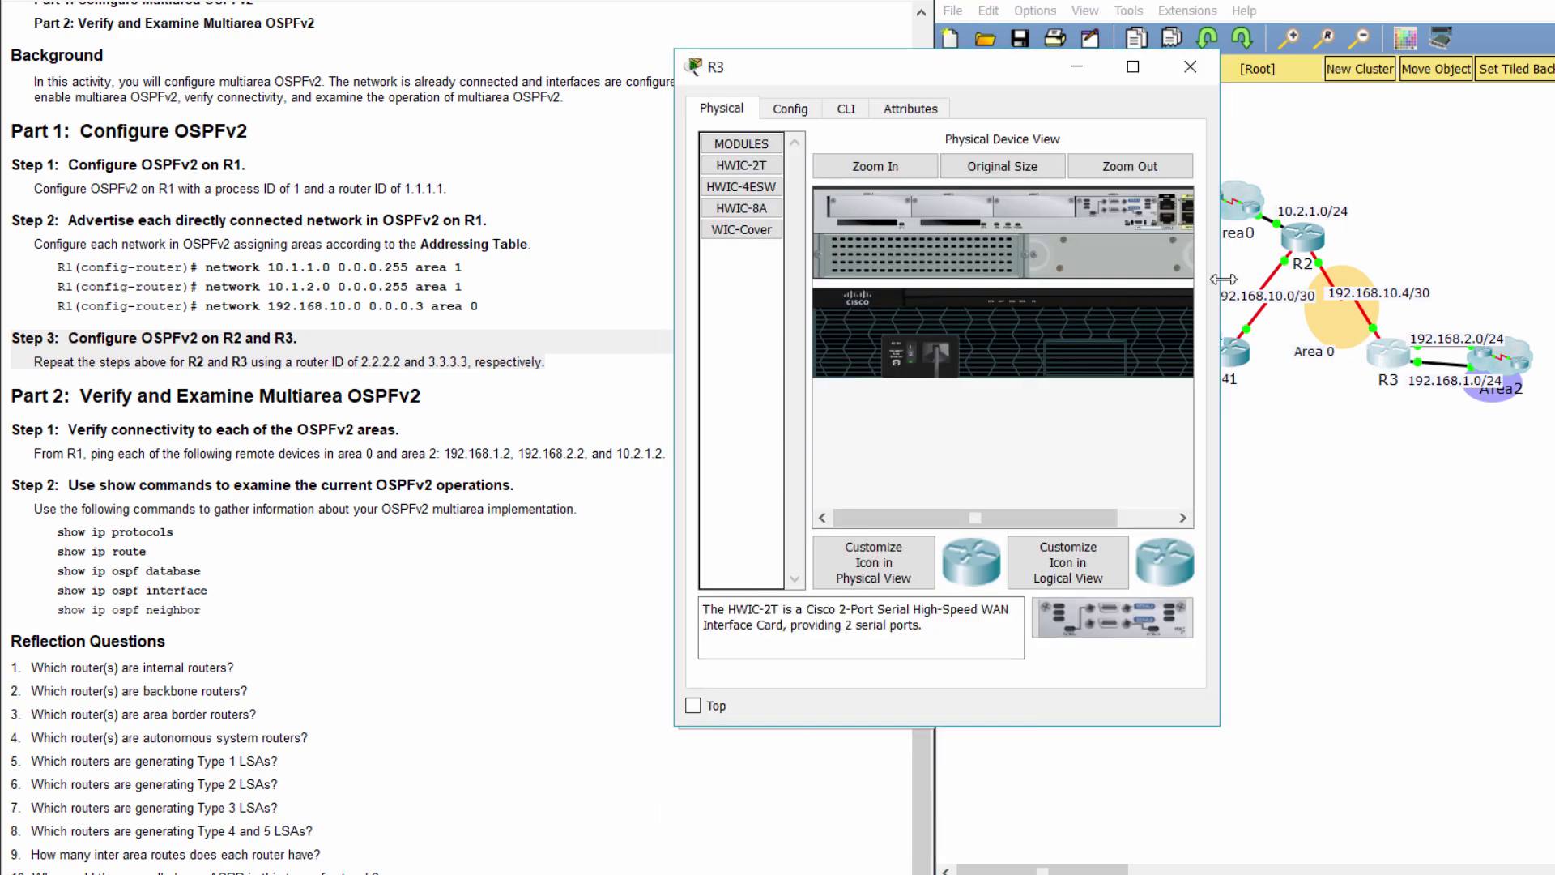
{"action": "left_click_drag", "start_coordinate": [1218, 277], "coordinate": [1463, 280]}
{"action": "left_click", "coordinate": [845, 109]}
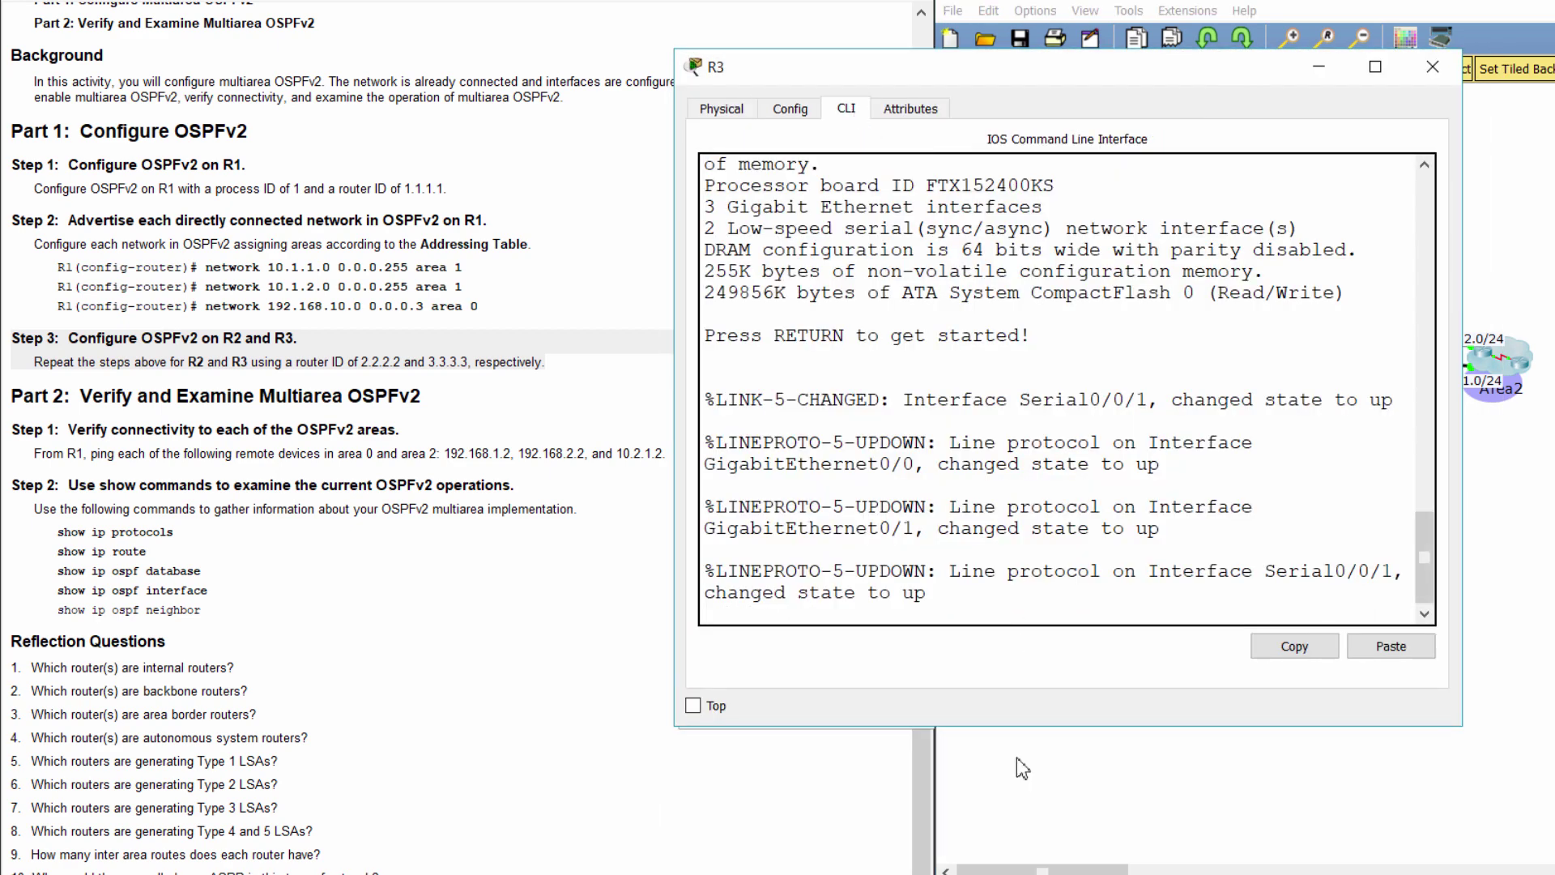
On R3, enter configuration mode and start OSPF process 1 with router-id 3.3.3.3.
{"action": "key", "text": "Return"}
{"action": "type", "text": "ena"}
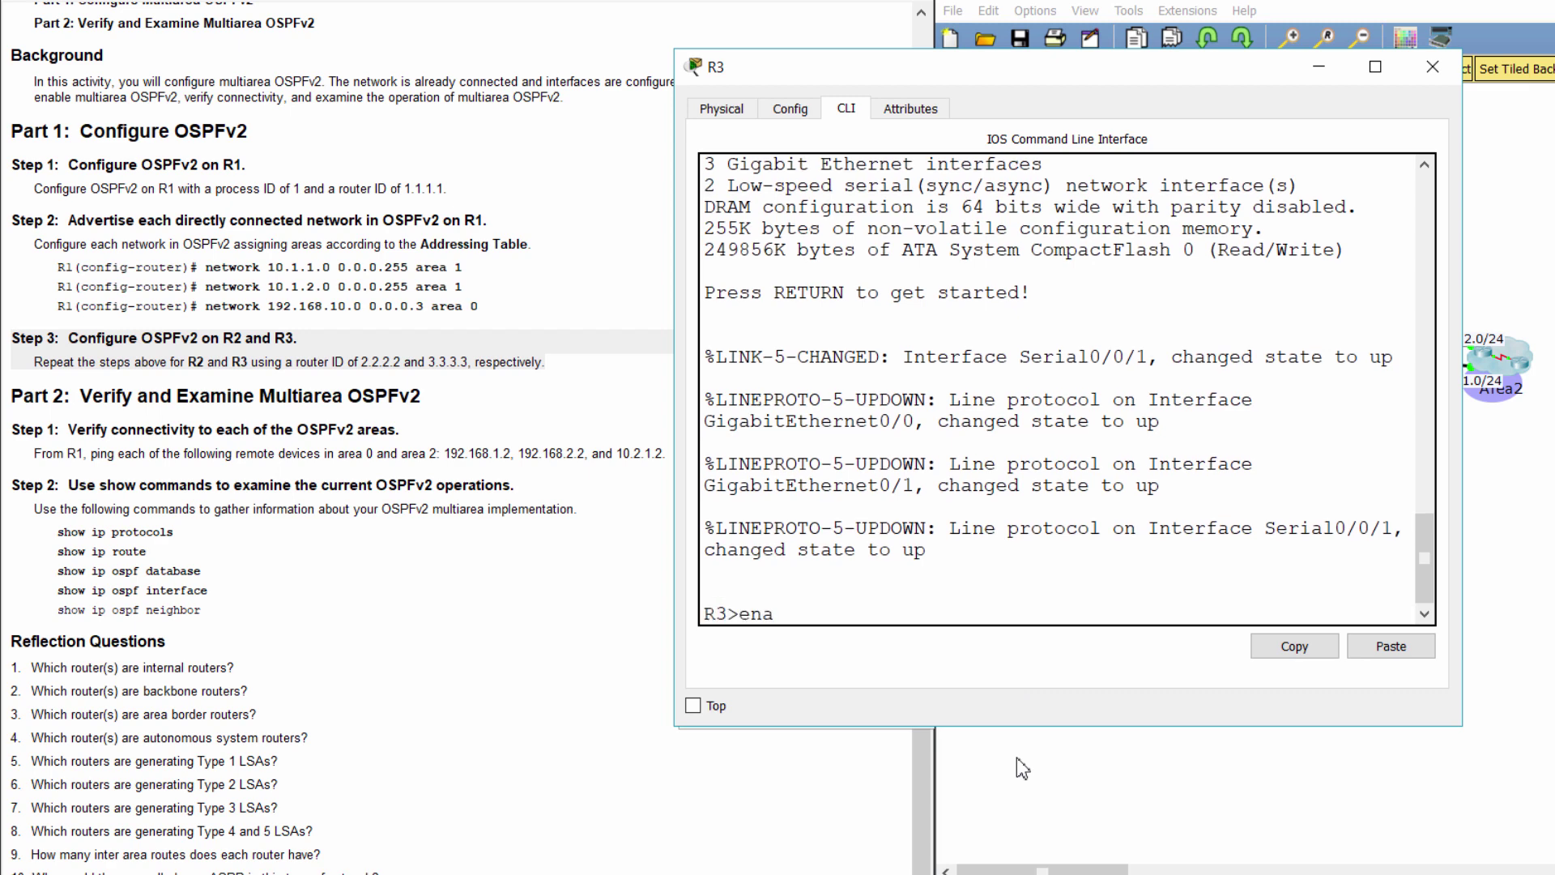
{"action": "key", "text": "Return"}
{"action": "type", "text": "conf t"}
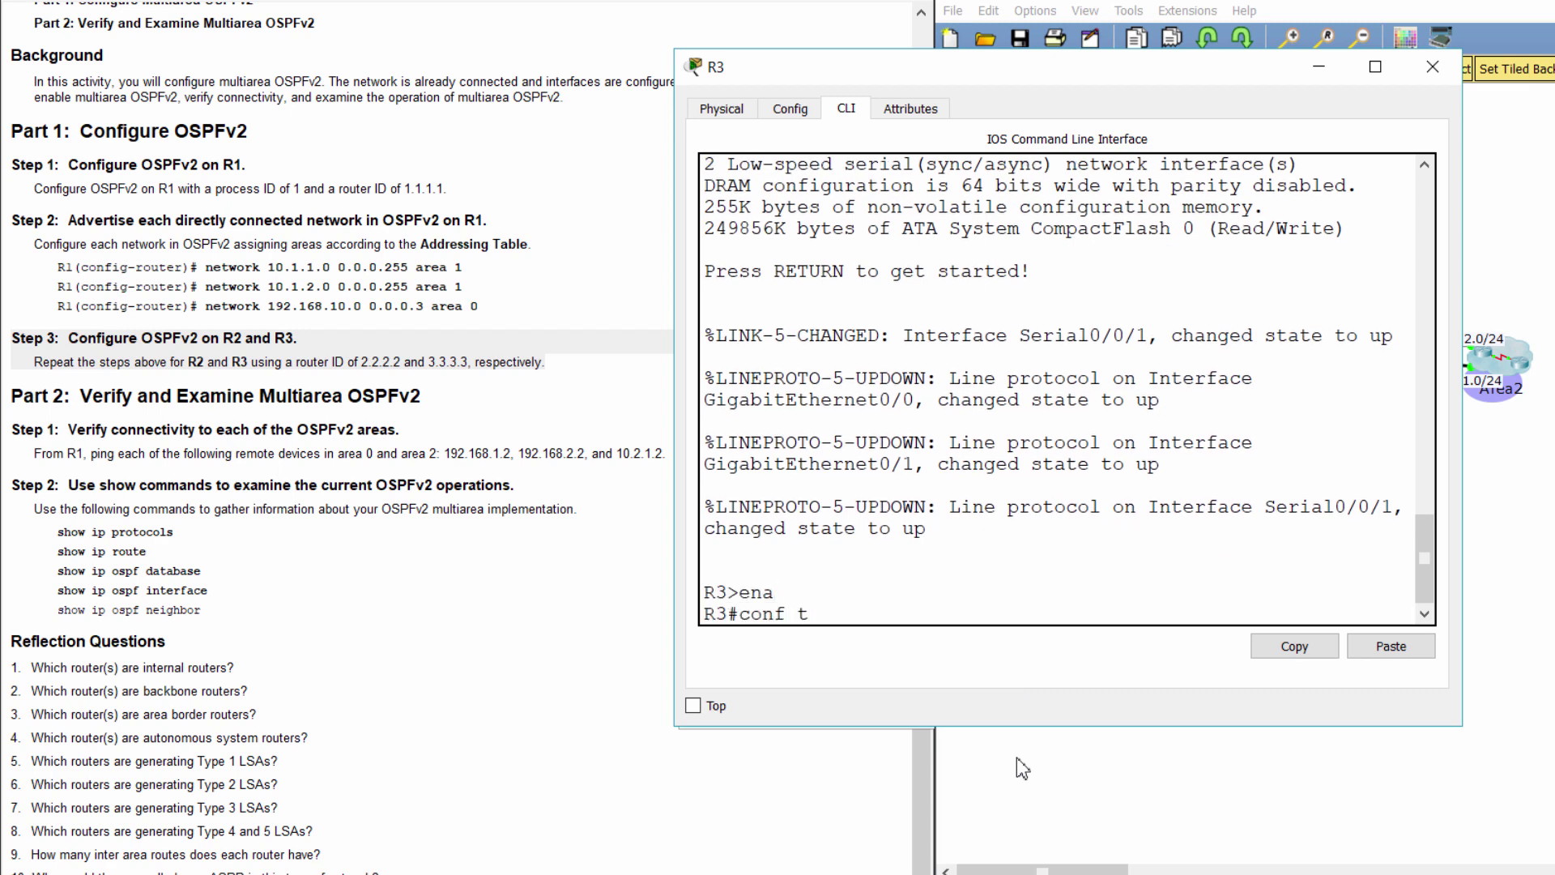
{"action": "key", "text": "Return"}
{"action": "type", "text": "route"}
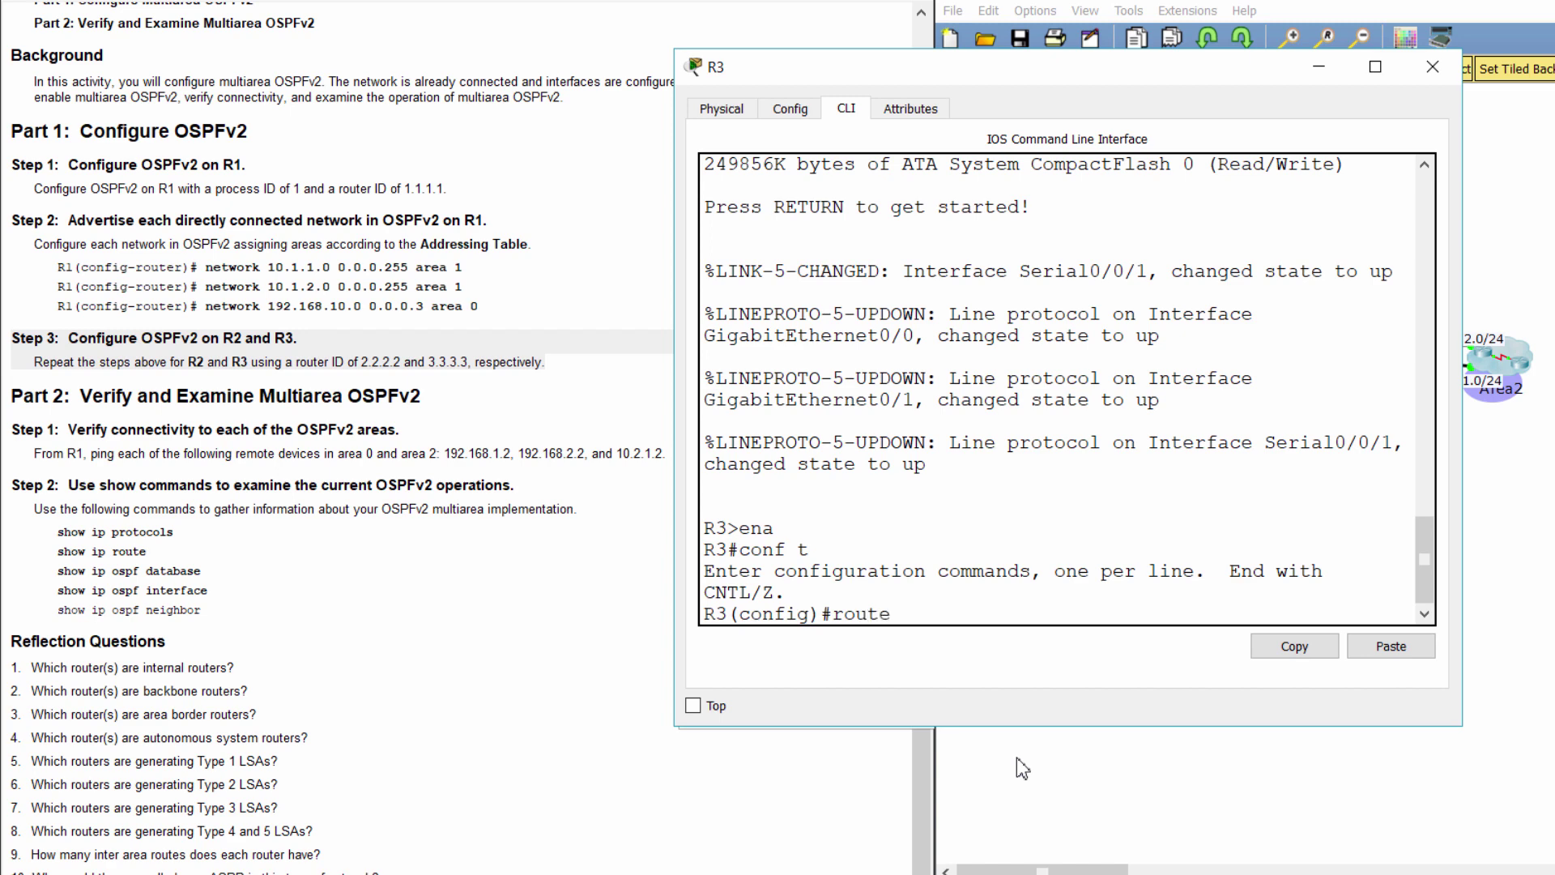
{"action": "type", "text": "r ospf 1"}
{"action": "key", "text": "Return"}
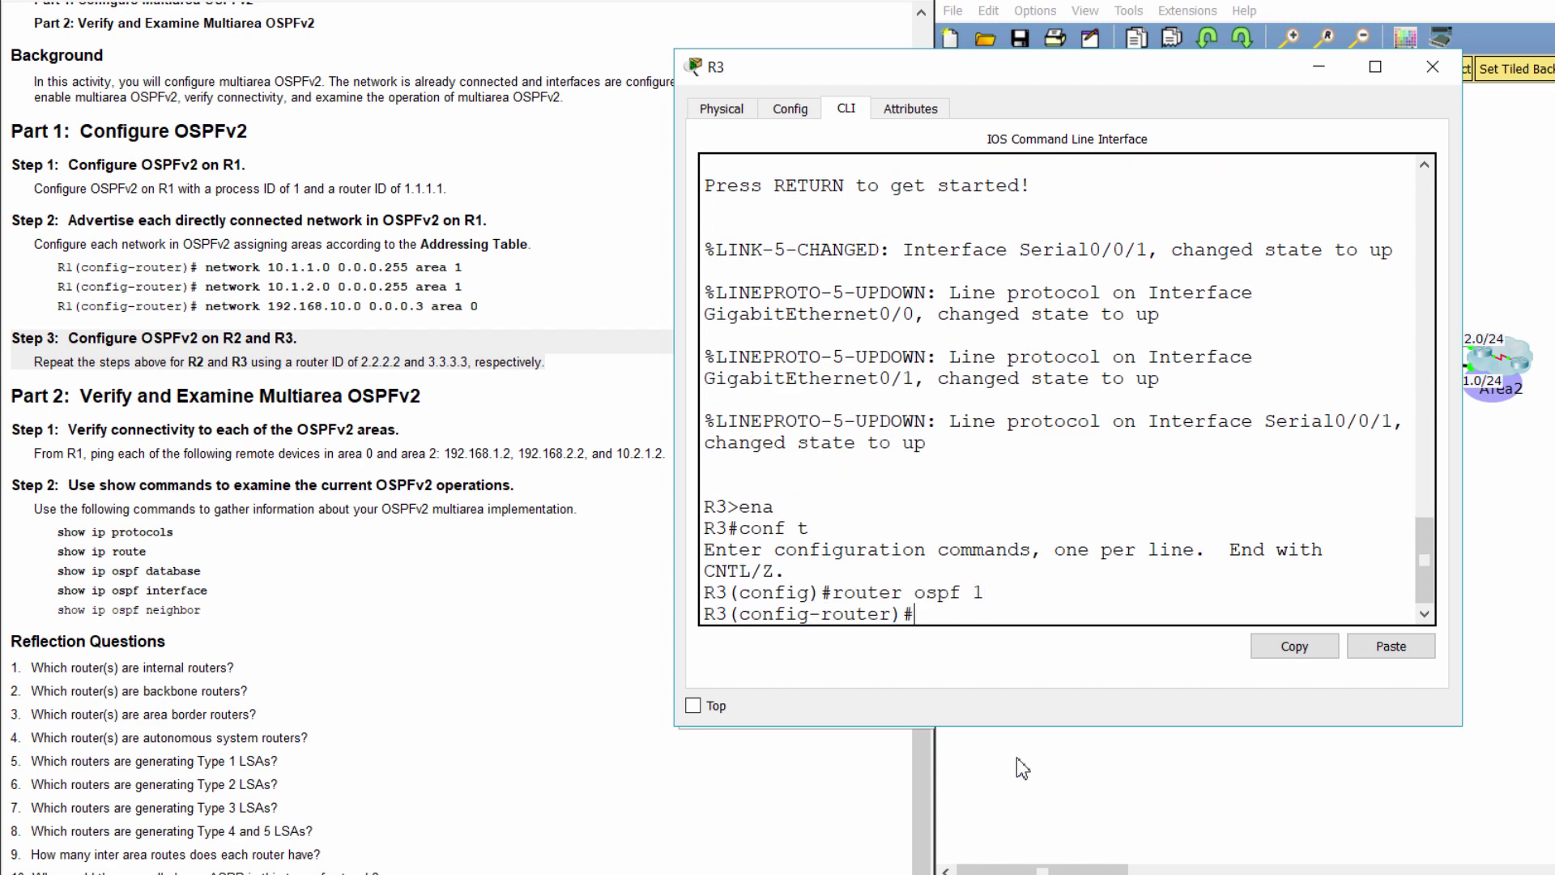
{"action": "type", "text": "router-id 3.3.3.3"}
{"action": "key", "text": "Return"}
Advertise 192.168.1.0 0.0.0.3 and 192.168.2.0 0.0.0.255 in area 2, 192.168.10.4 0.0.0.3 in area 0.
{"action": "type", "text": "network 192"}
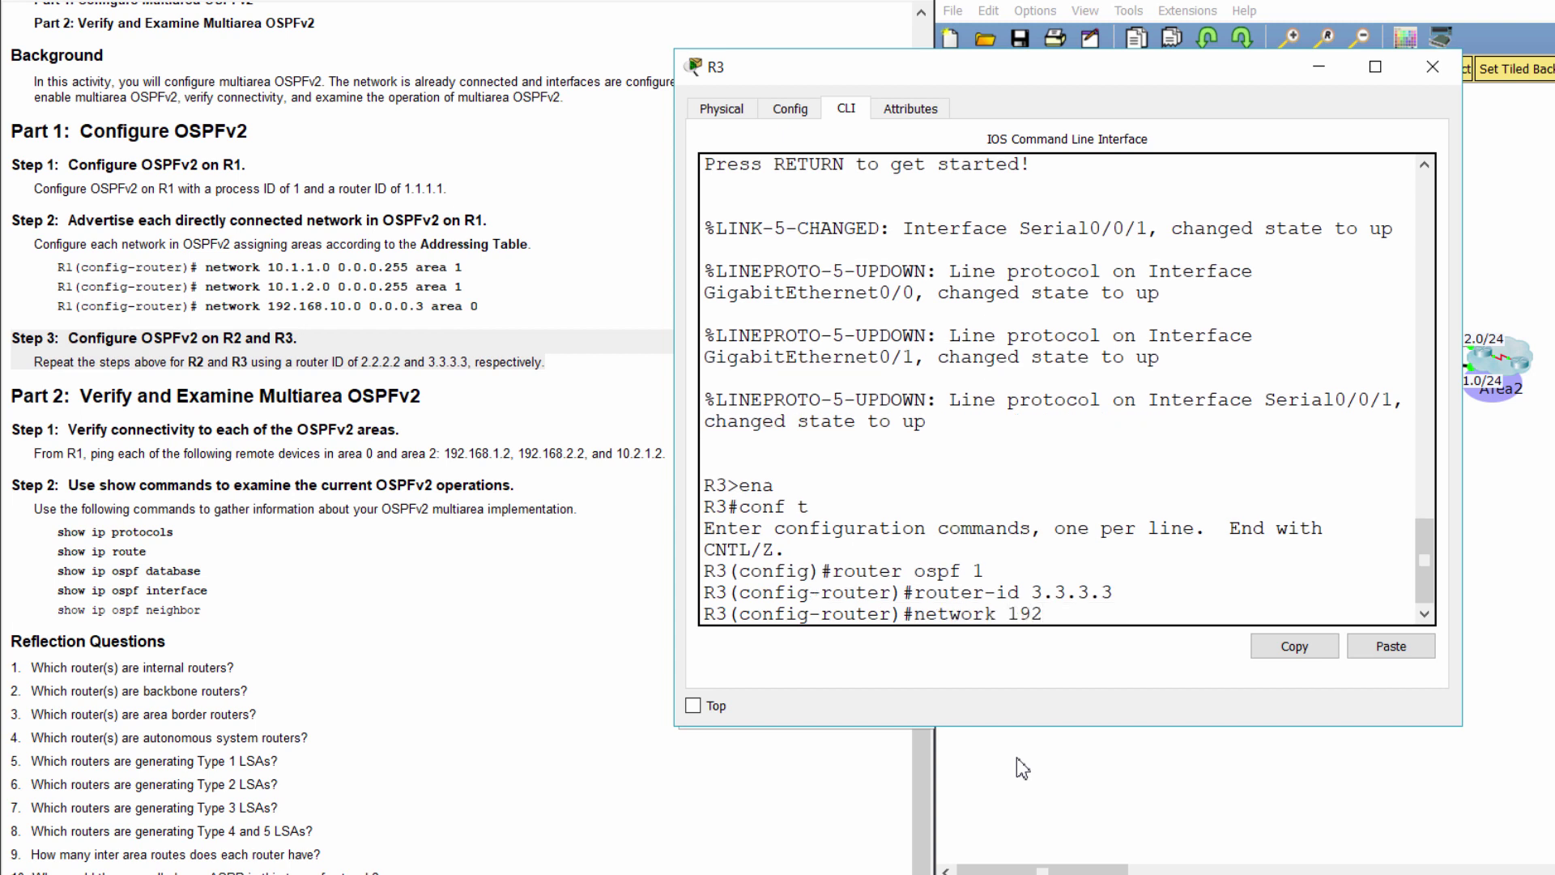
{"action": "type", "text": ".168.1.0 0.0.0.3 area 2"}
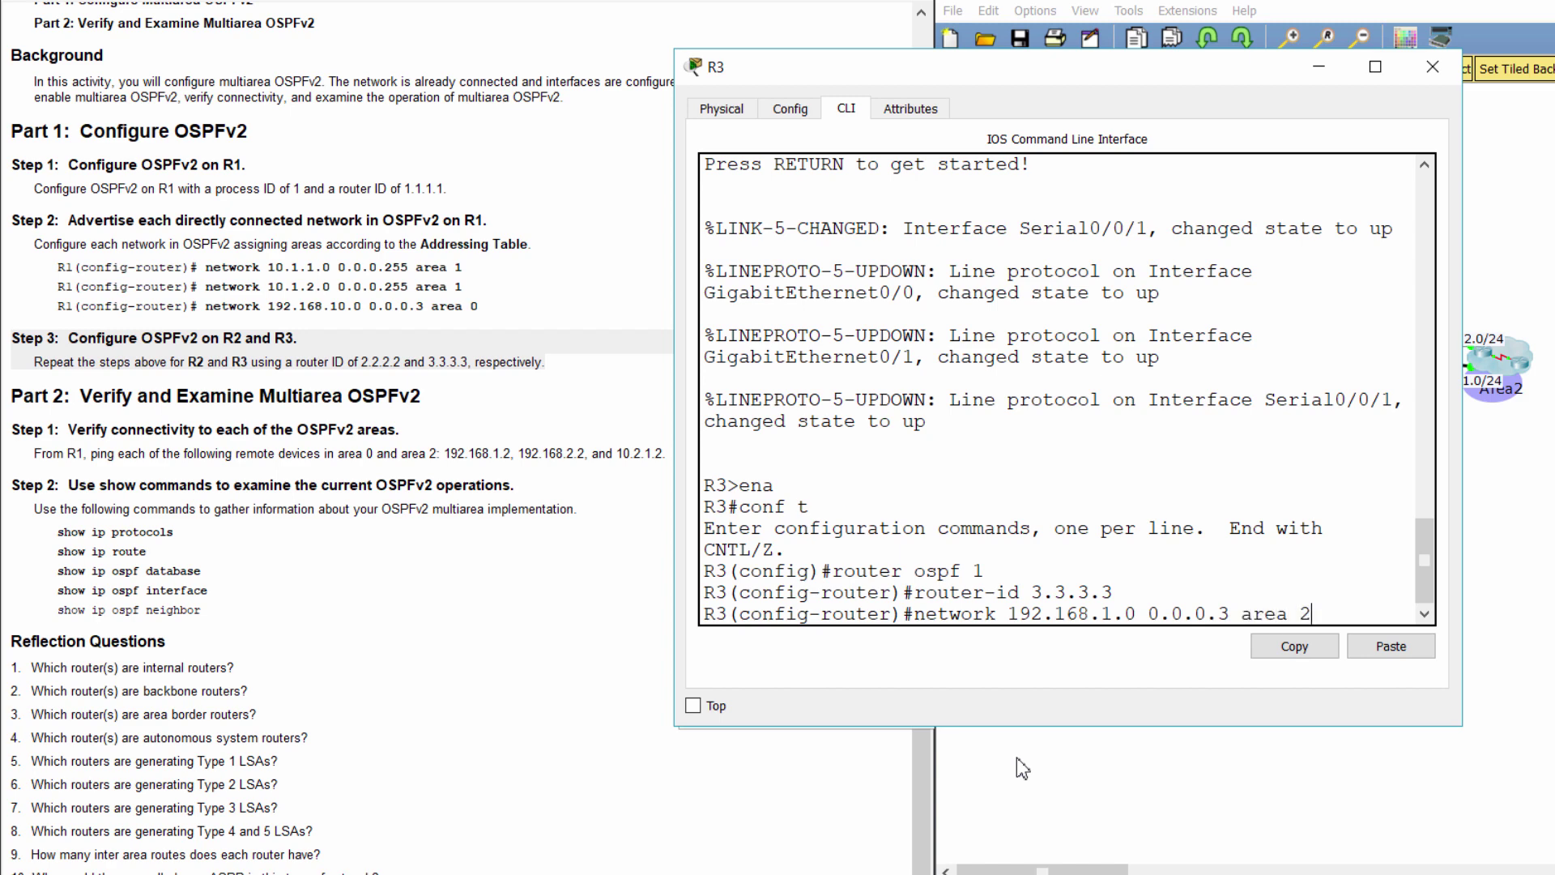
{"action": "key", "text": "Return"}
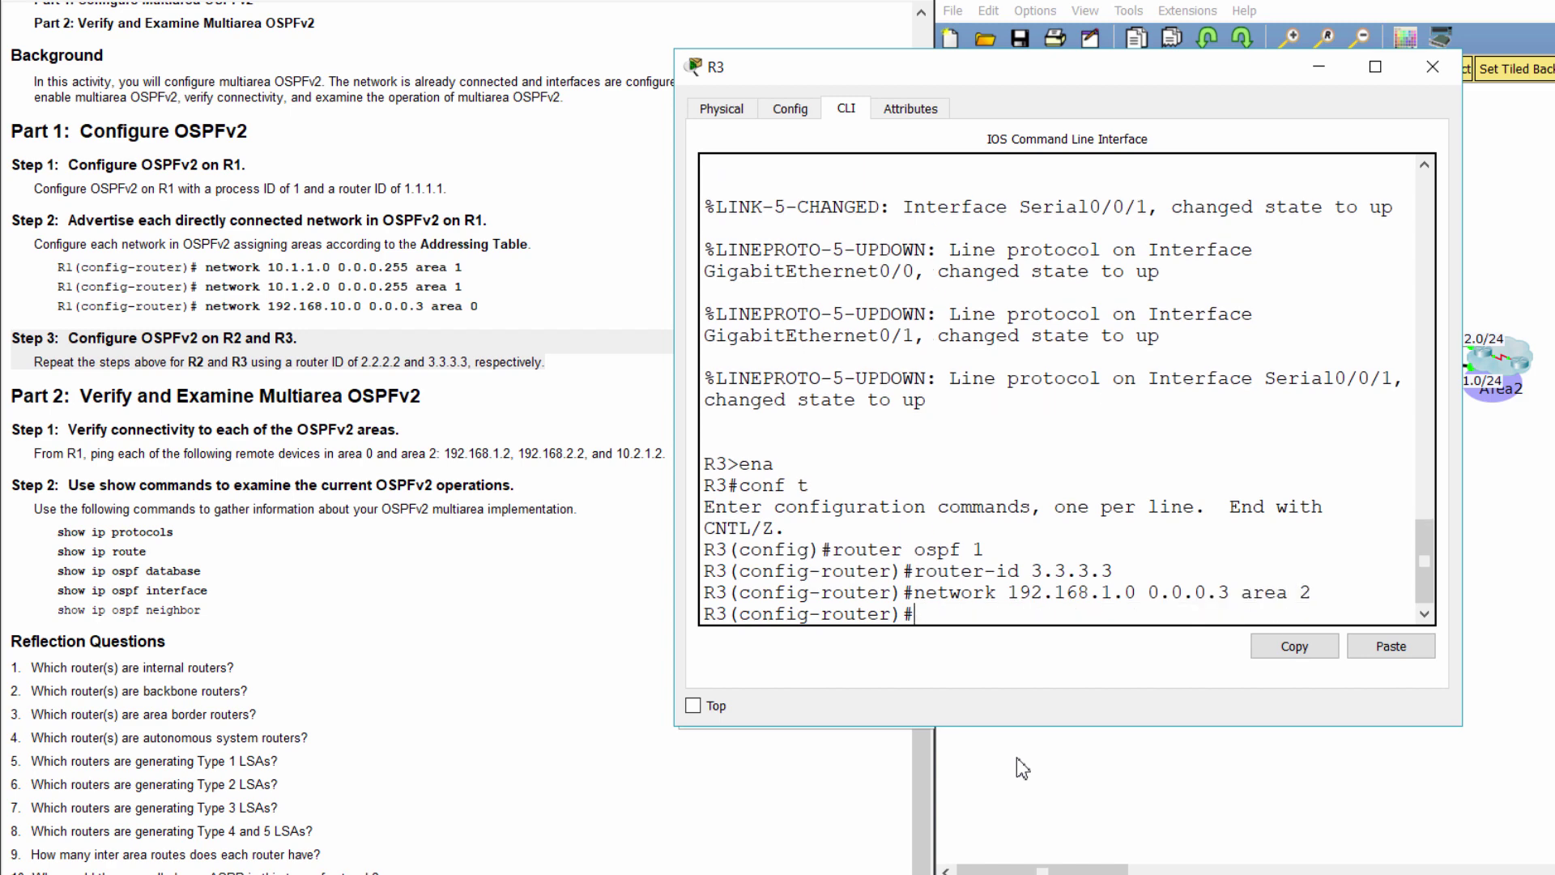
{"action": "type", "text": "network 192.168"}
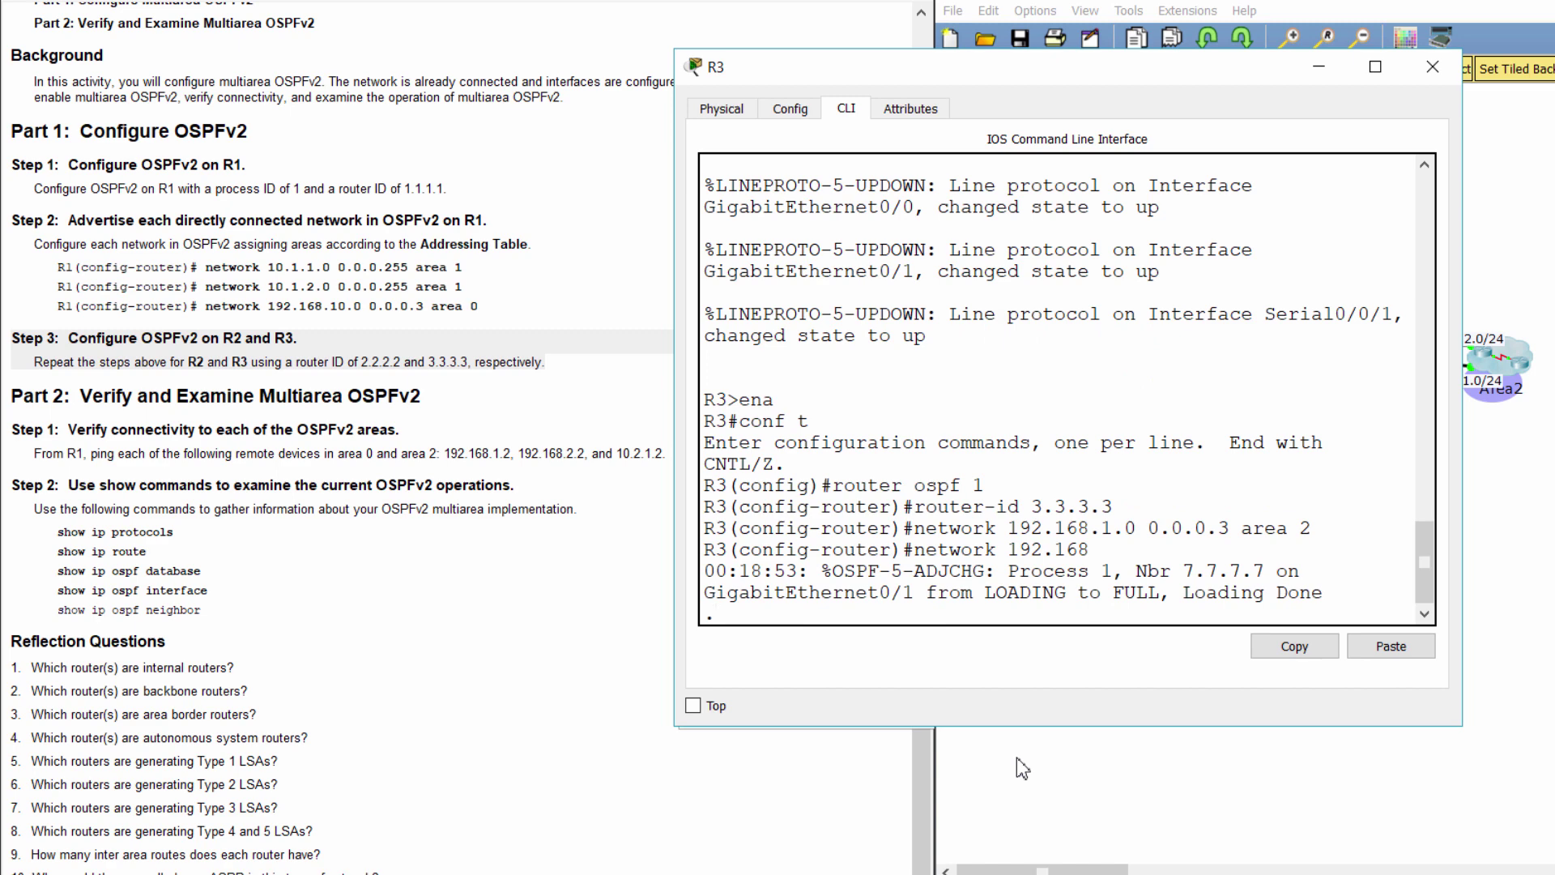
{"action": "type", "text": "netwo"}
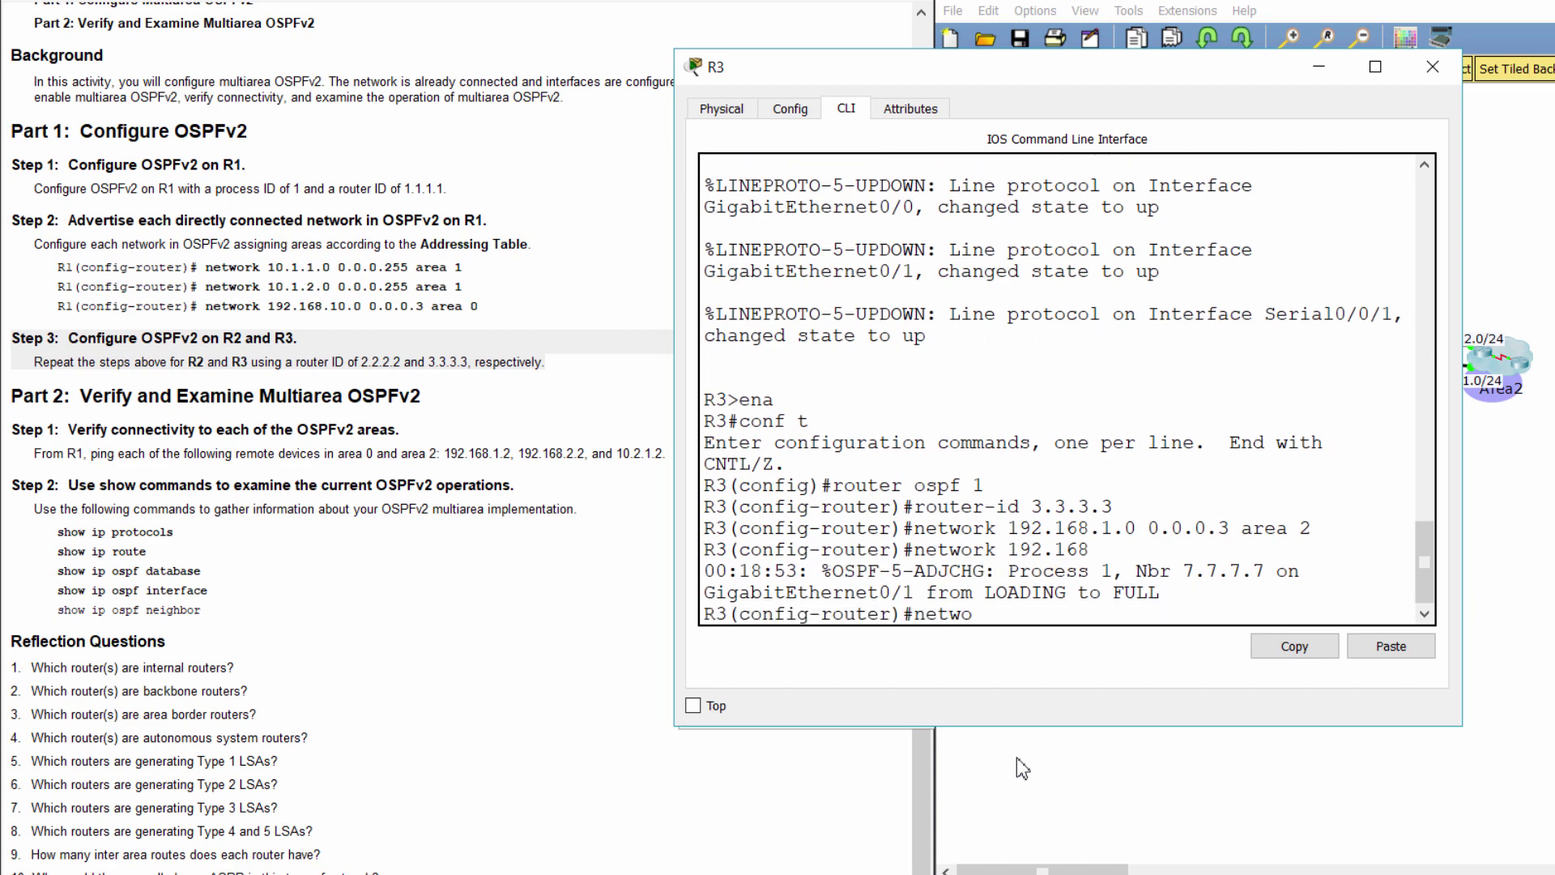
{"action": "type", "text": "rk 192.168.2.0 0.0.0"}
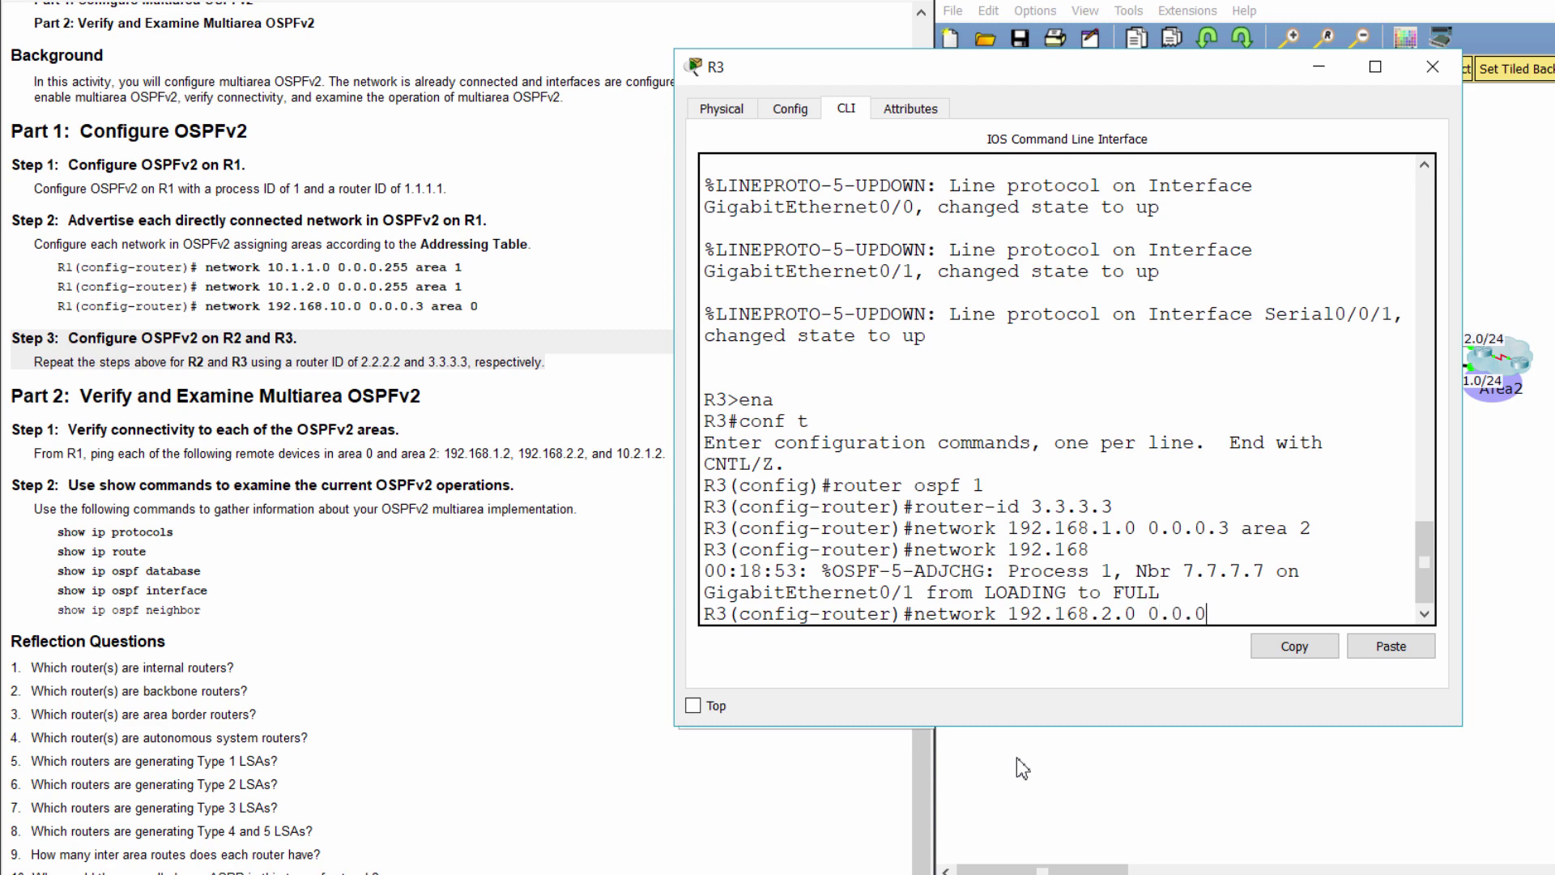
{"action": "type", "text": ".255 area 2"}
{"action": "key", "text": "Return"}
{"action": "type", "text": "ne"}
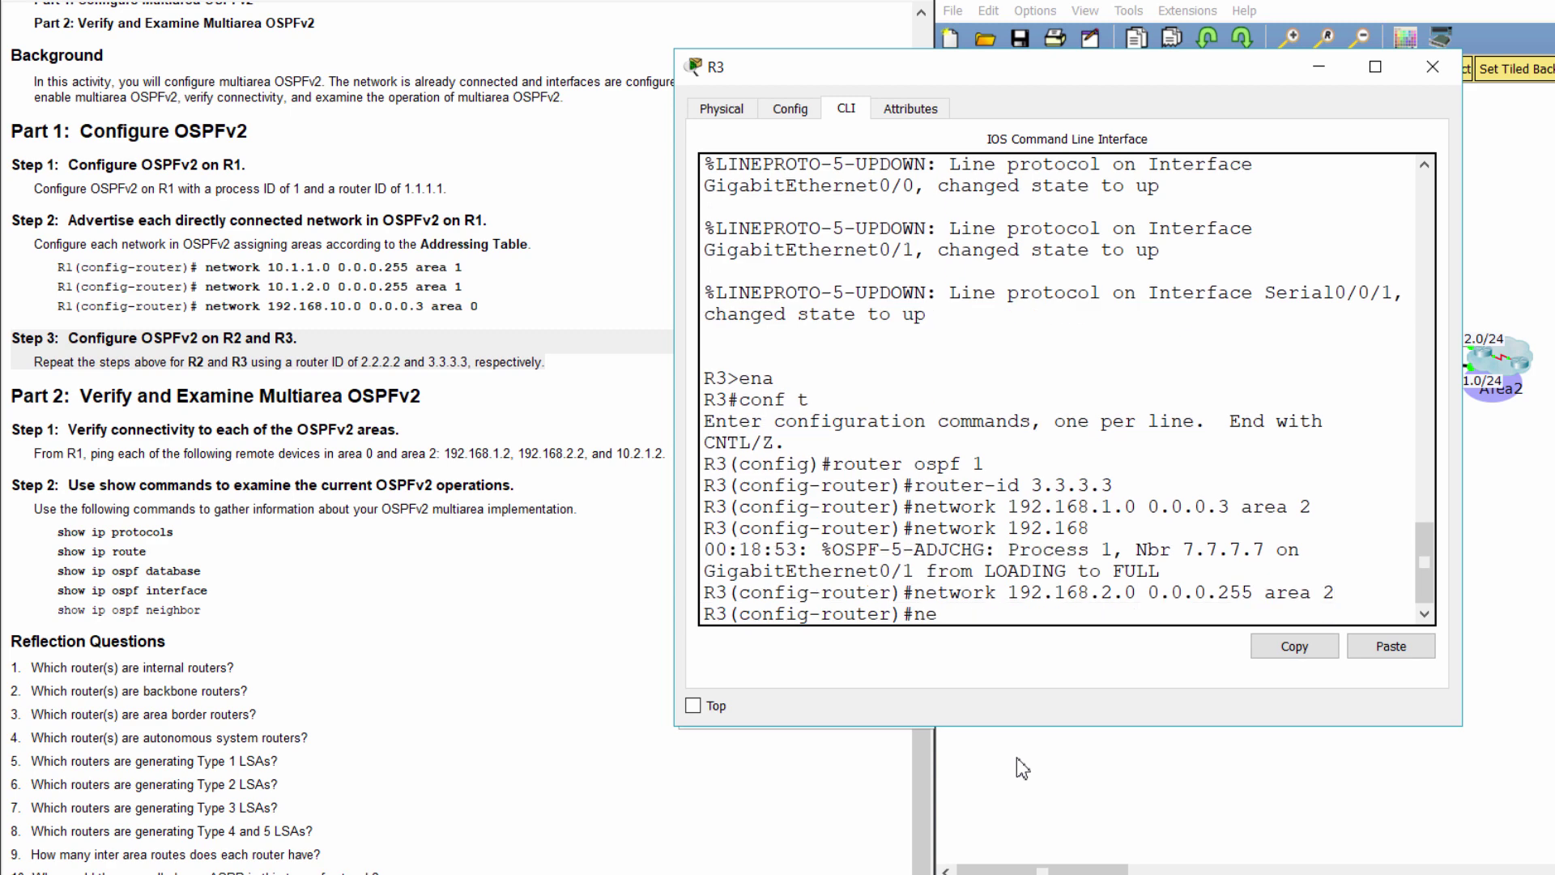
{"action": "type", "text": "twork 192.168.10.4"}
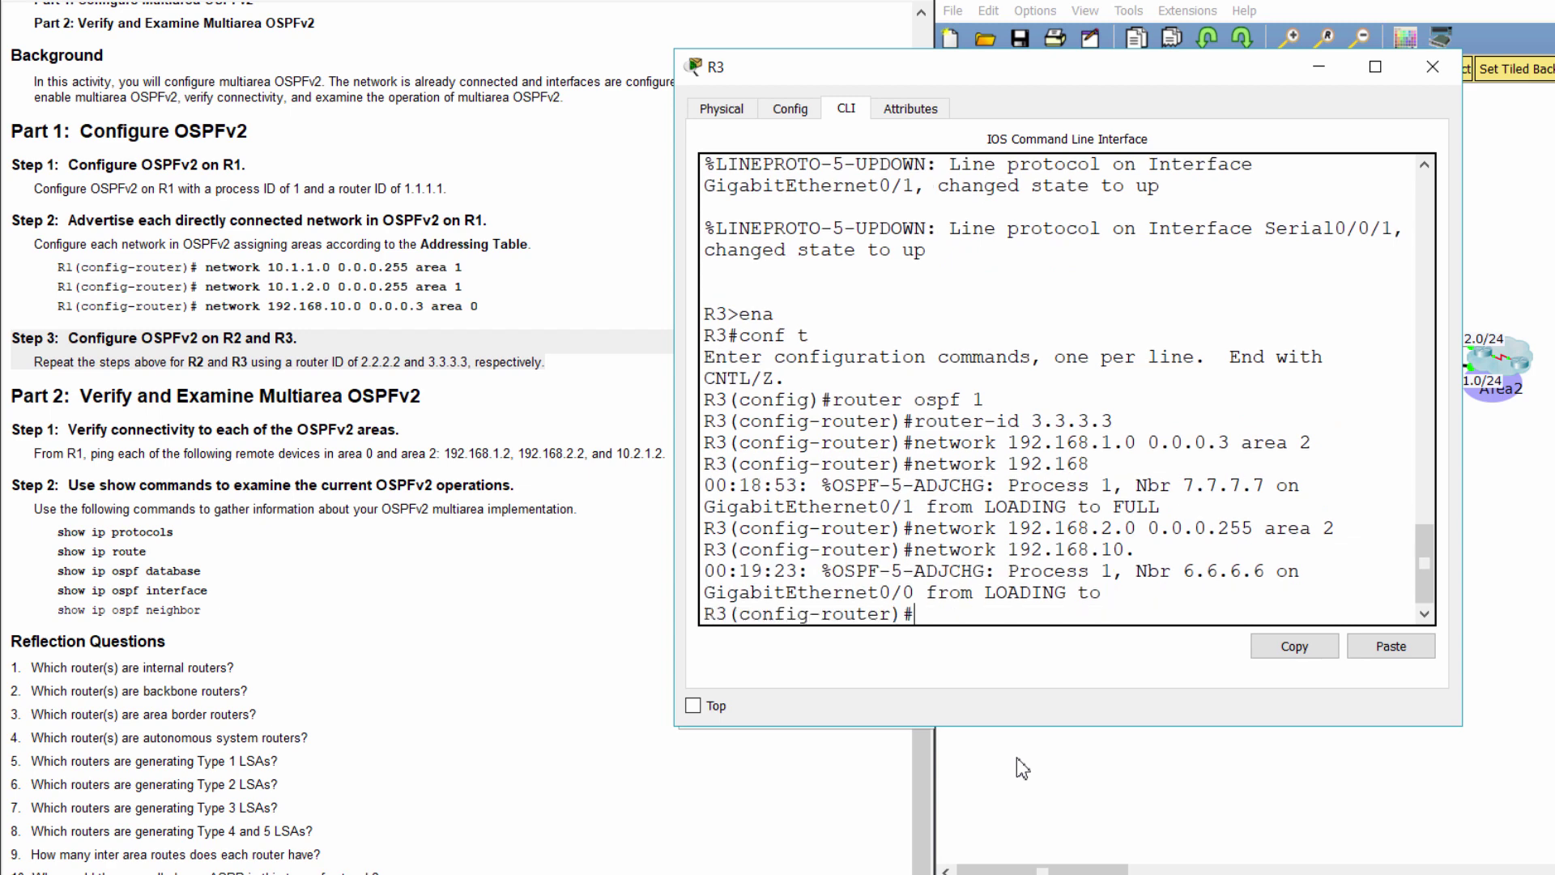
{"action": "type", "text": "network 192.168.10.4"}
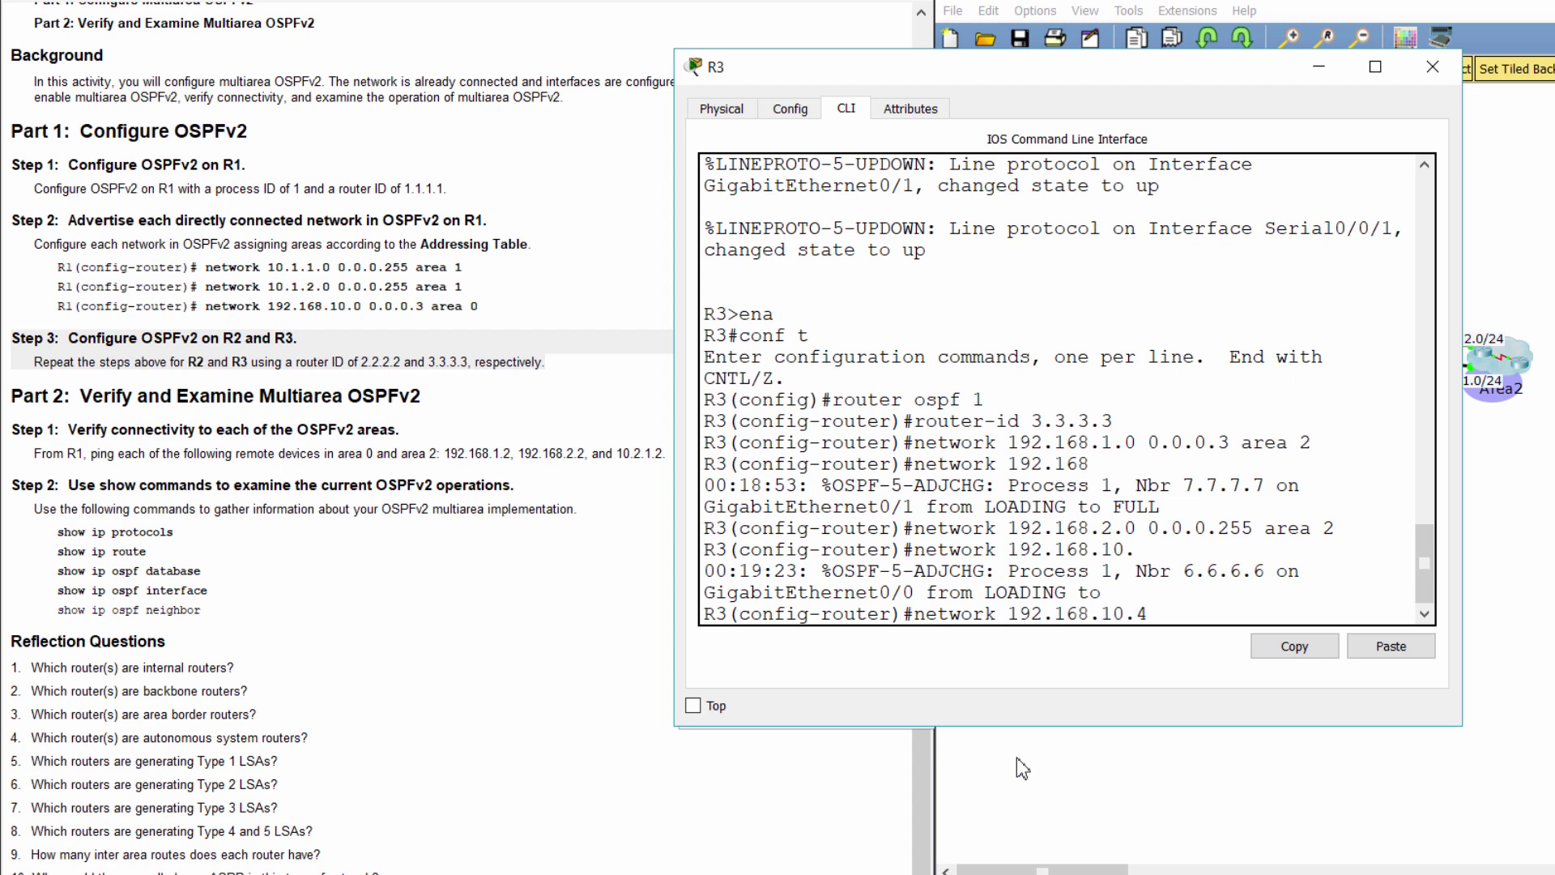
{"action": "type", "text": " 0.0.0.3 area 0"}
{"action": "key", "text": "Return"}
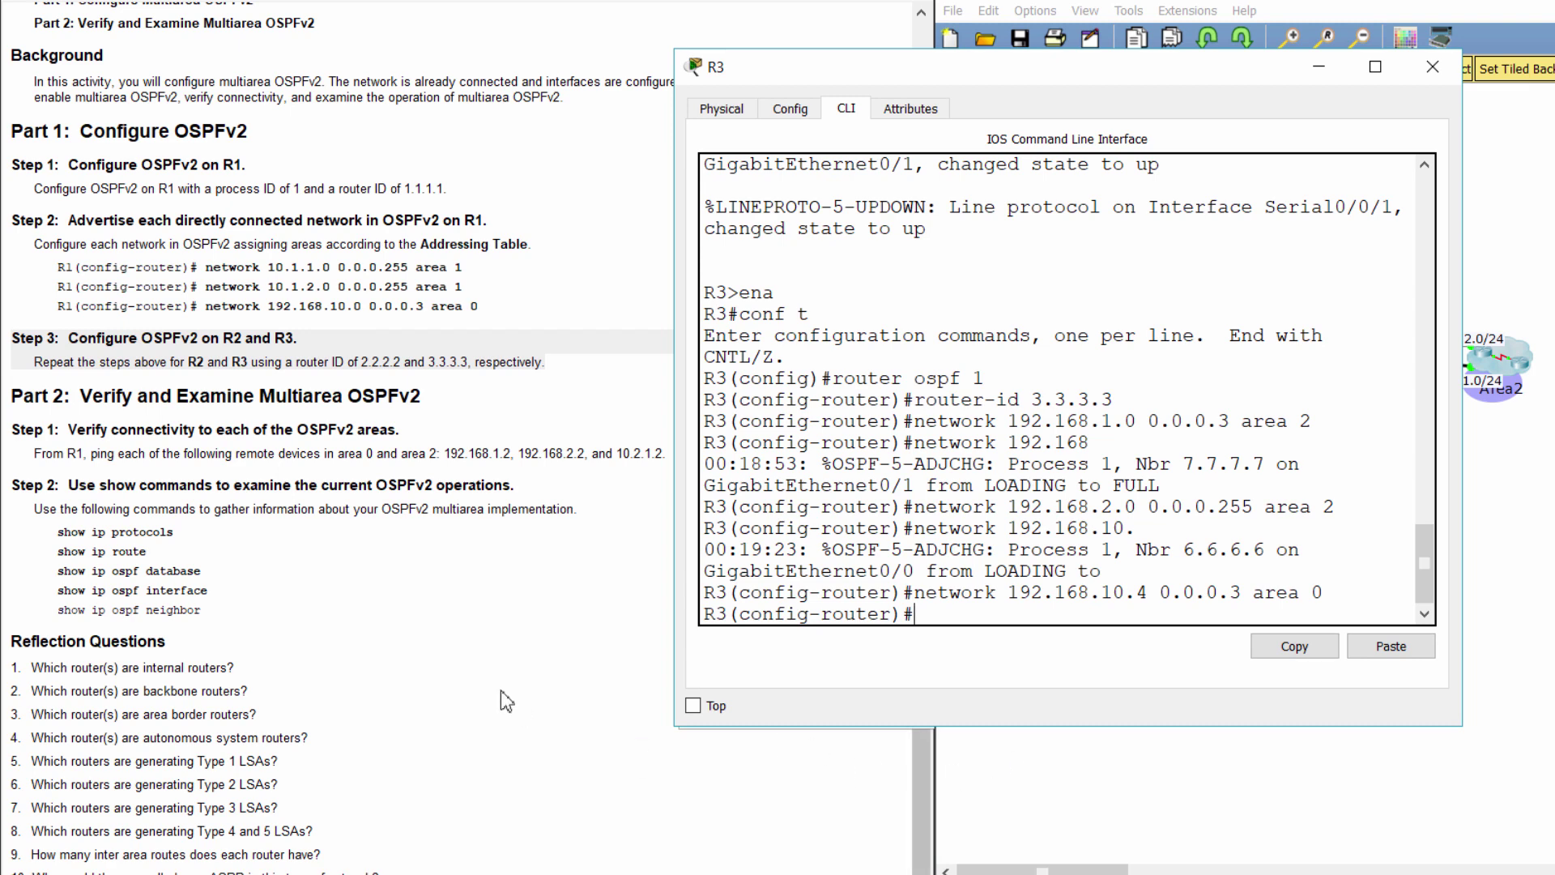
{"action": "left_click", "coordinate": [389, 626]}
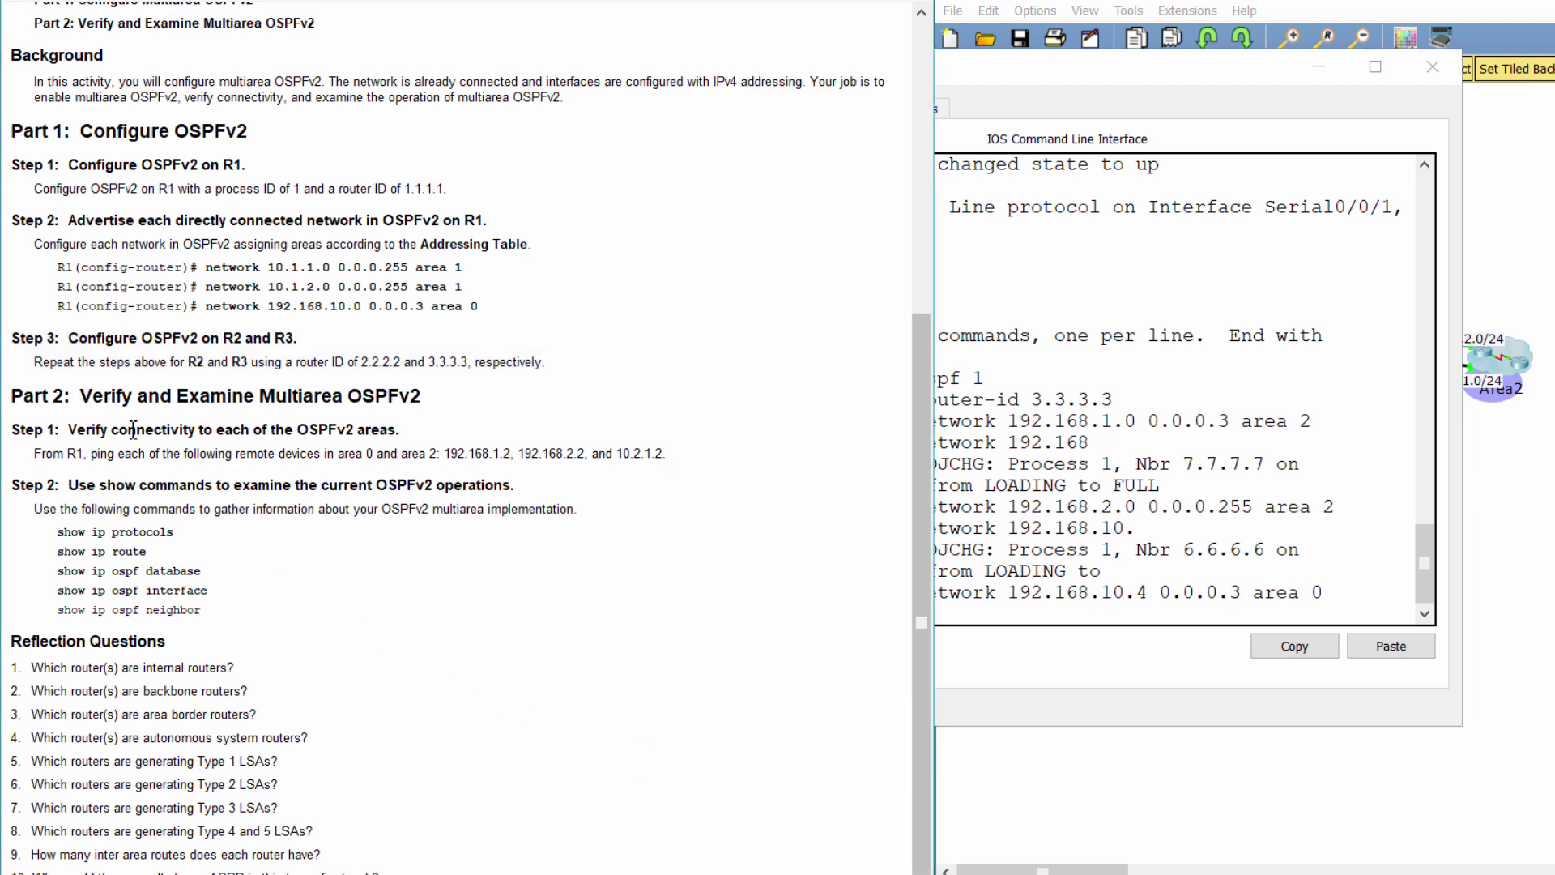
Highlight the Part 2 heading and the Step 1 list of addresses to ping, then return to the topology.
{"action": "left_click_drag", "start_coordinate": [13, 396], "coordinate": [432, 378]}
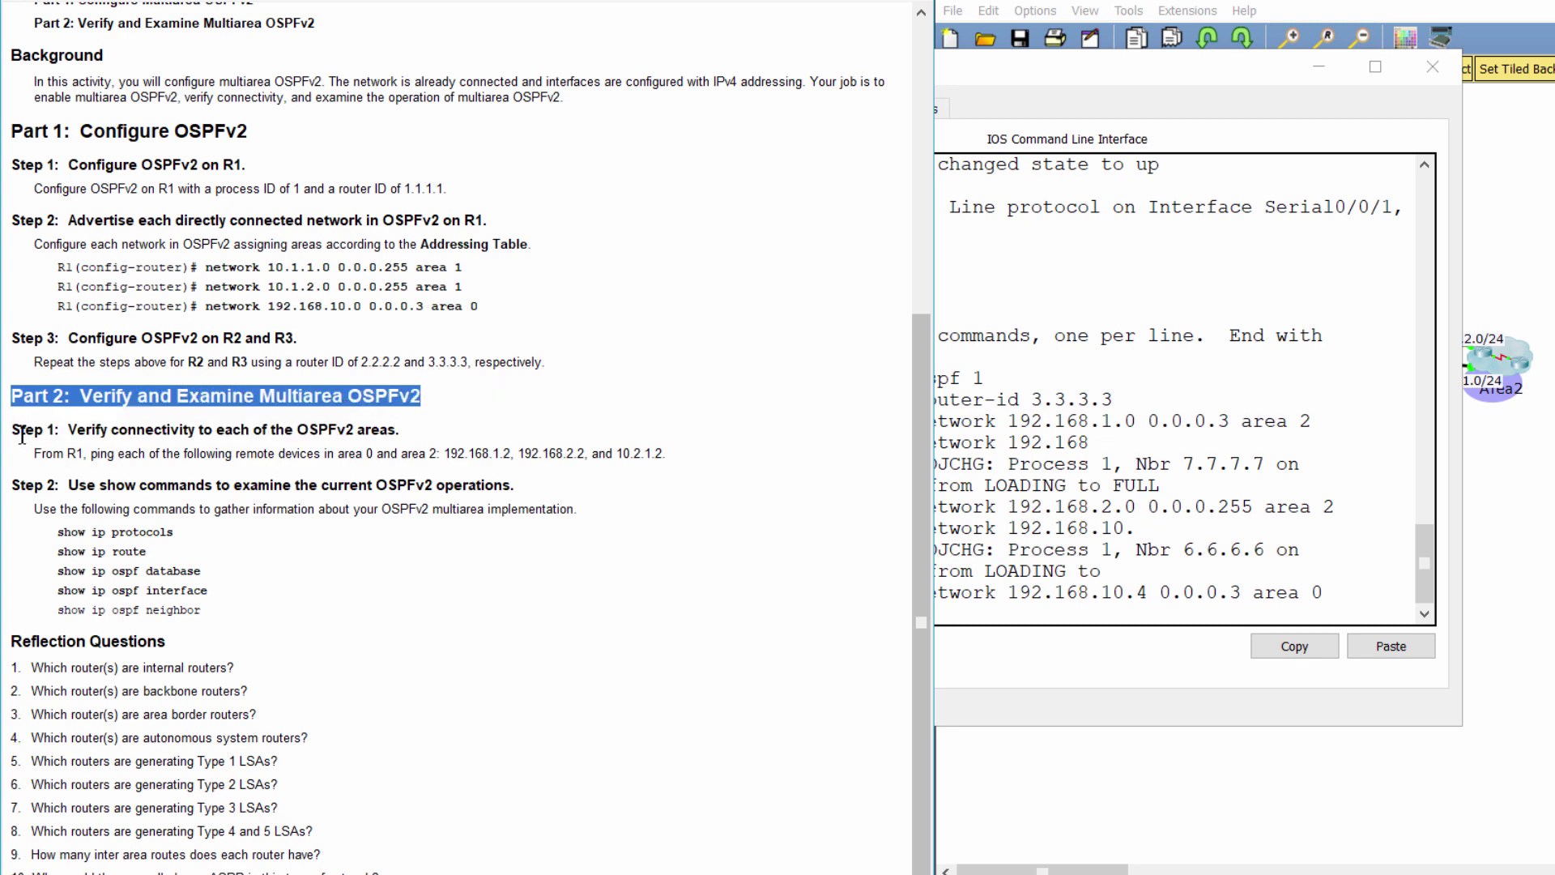
{"action": "left_click_drag", "start_coordinate": [18, 434], "coordinate": [408, 435]}
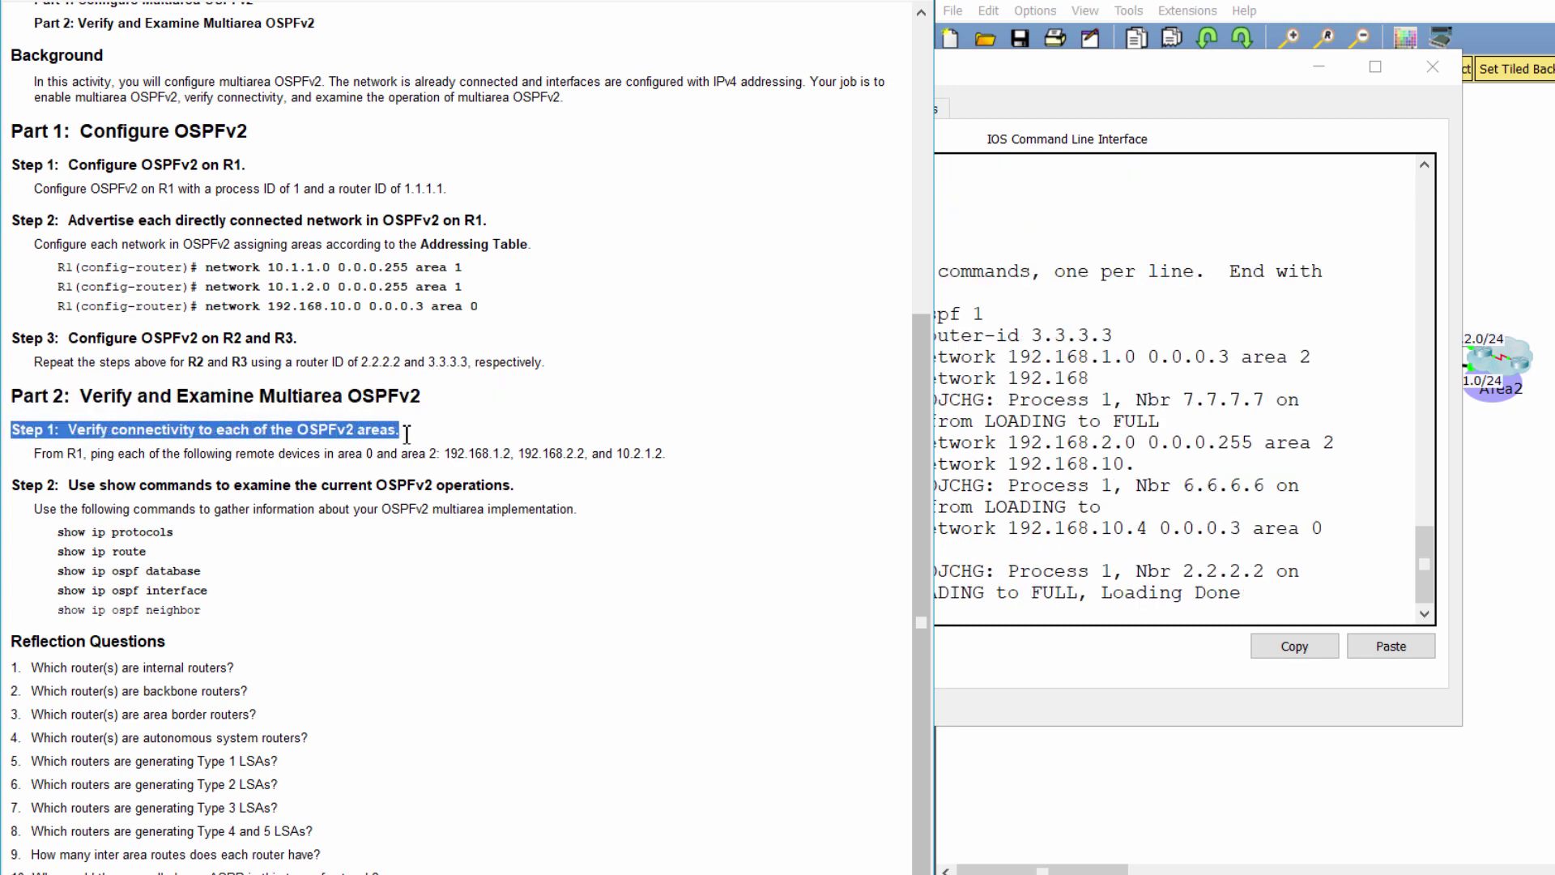
{"action": "left_click", "coordinate": [33, 459]}
{"action": "left_click_drag", "start_coordinate": [32, 459], "coordinate": [721, 447]}
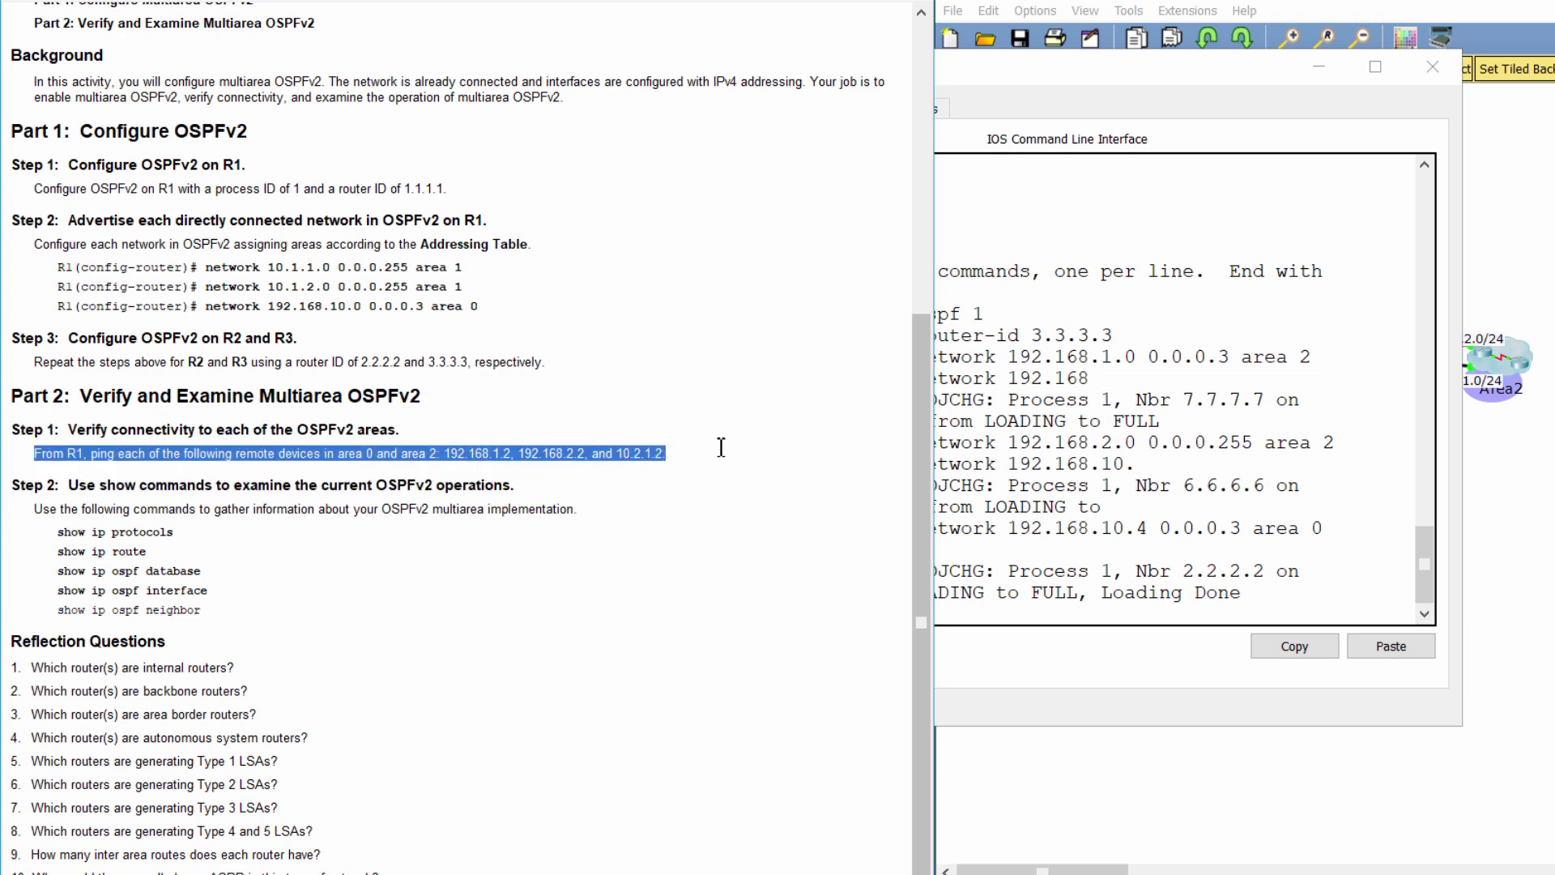
{"action": "left_click", "coordinate": [1145, 771]}
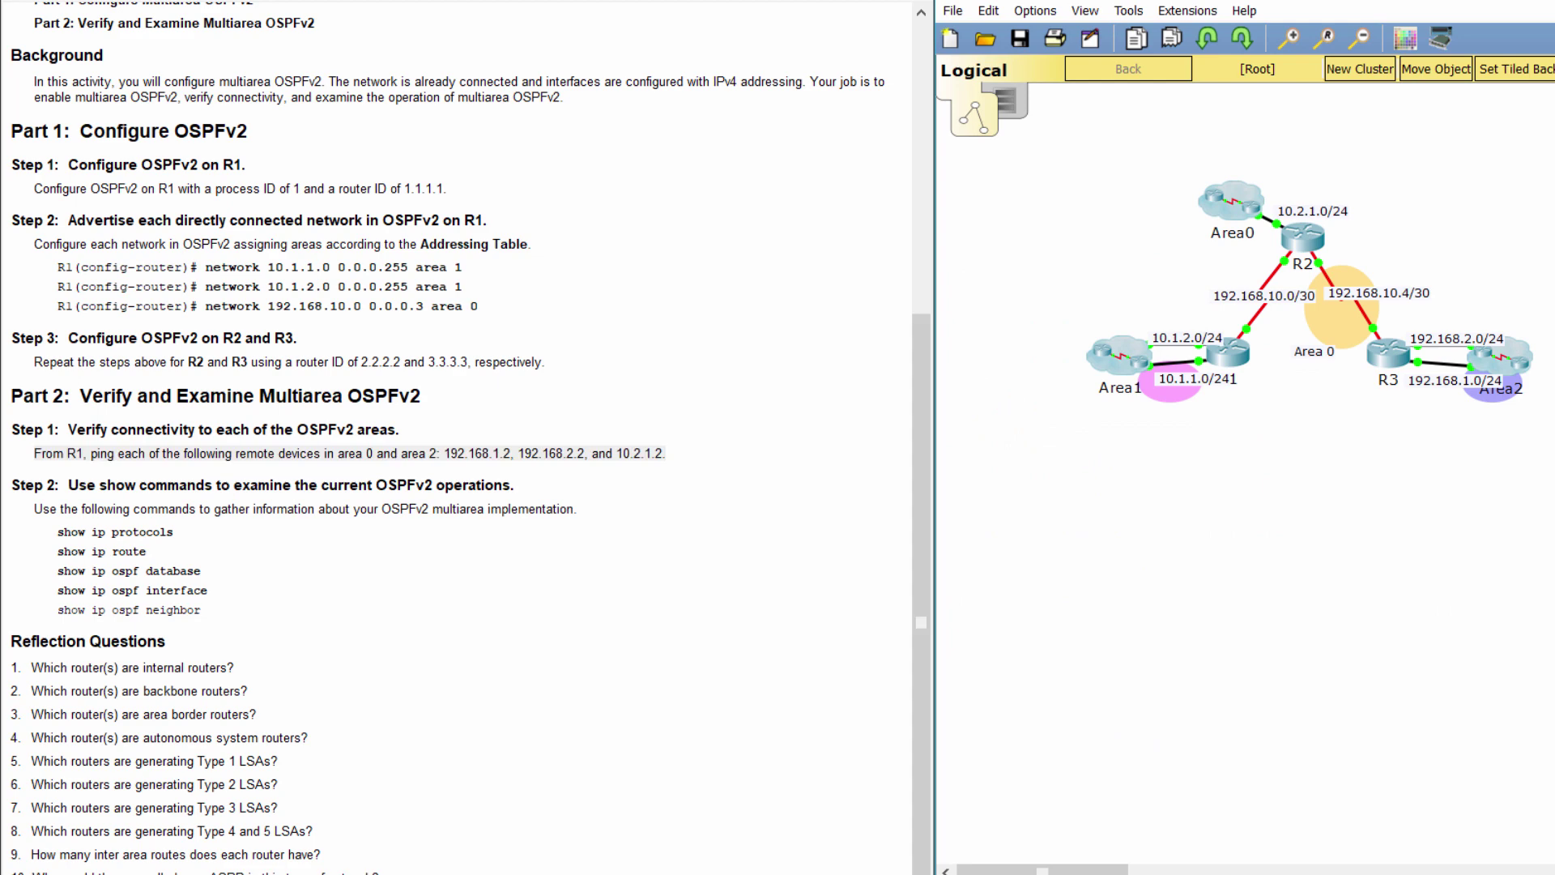
From R1, ping 192.168.1.2, 192.168.2.2 and 10.2.1.2, highlighting each 100 percent success rate.
{"action": "left_click", "coordinate": [1223, 363]}
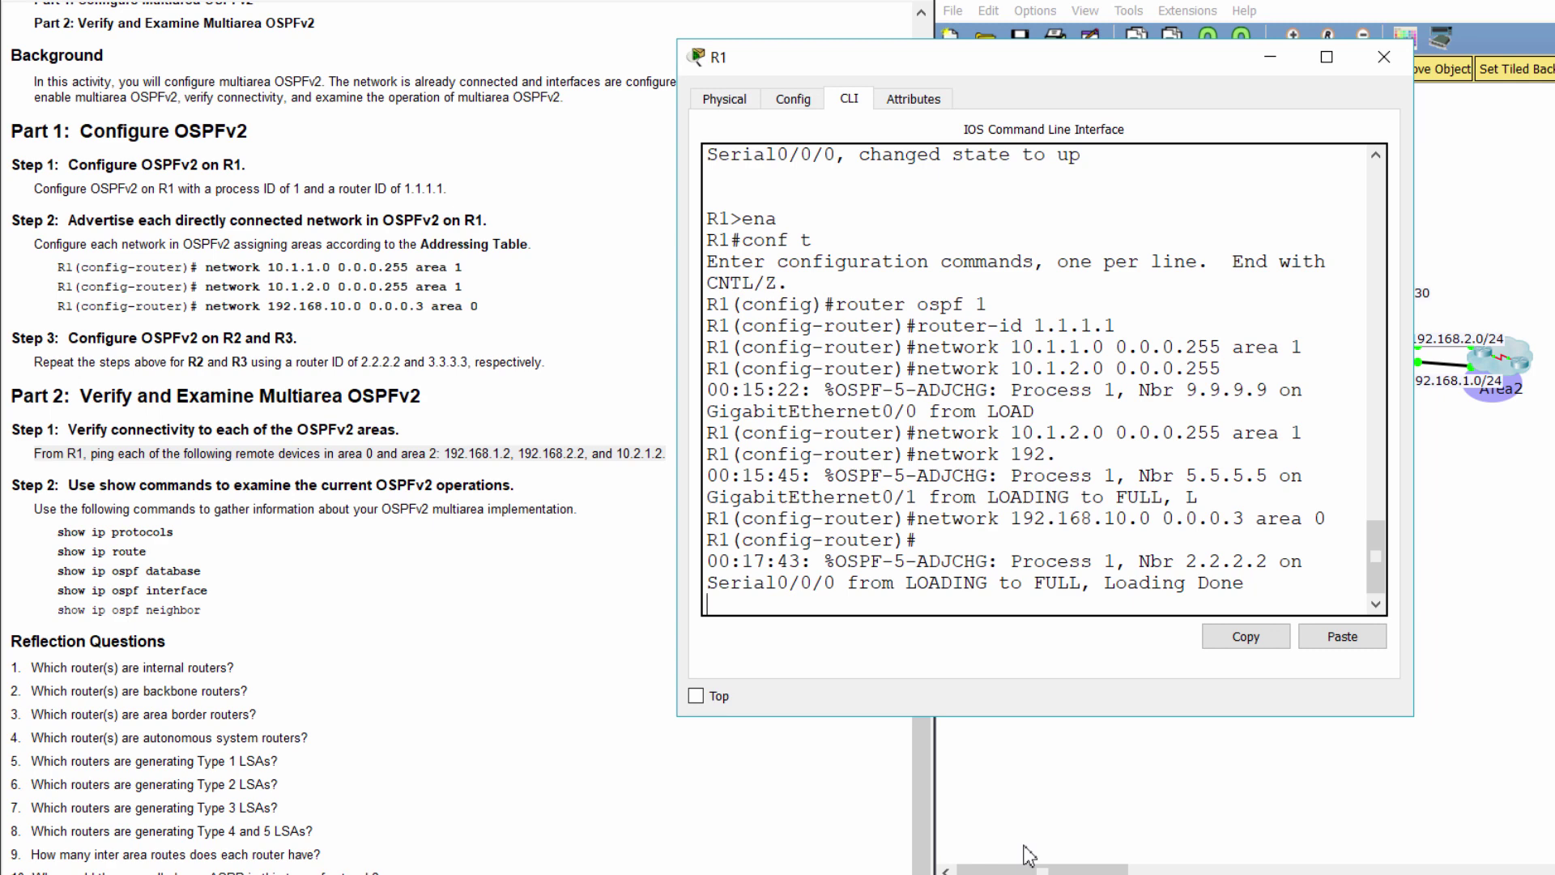
{"action": "key", "text": "Return"}
{"action": "type", "text": "do pi"}
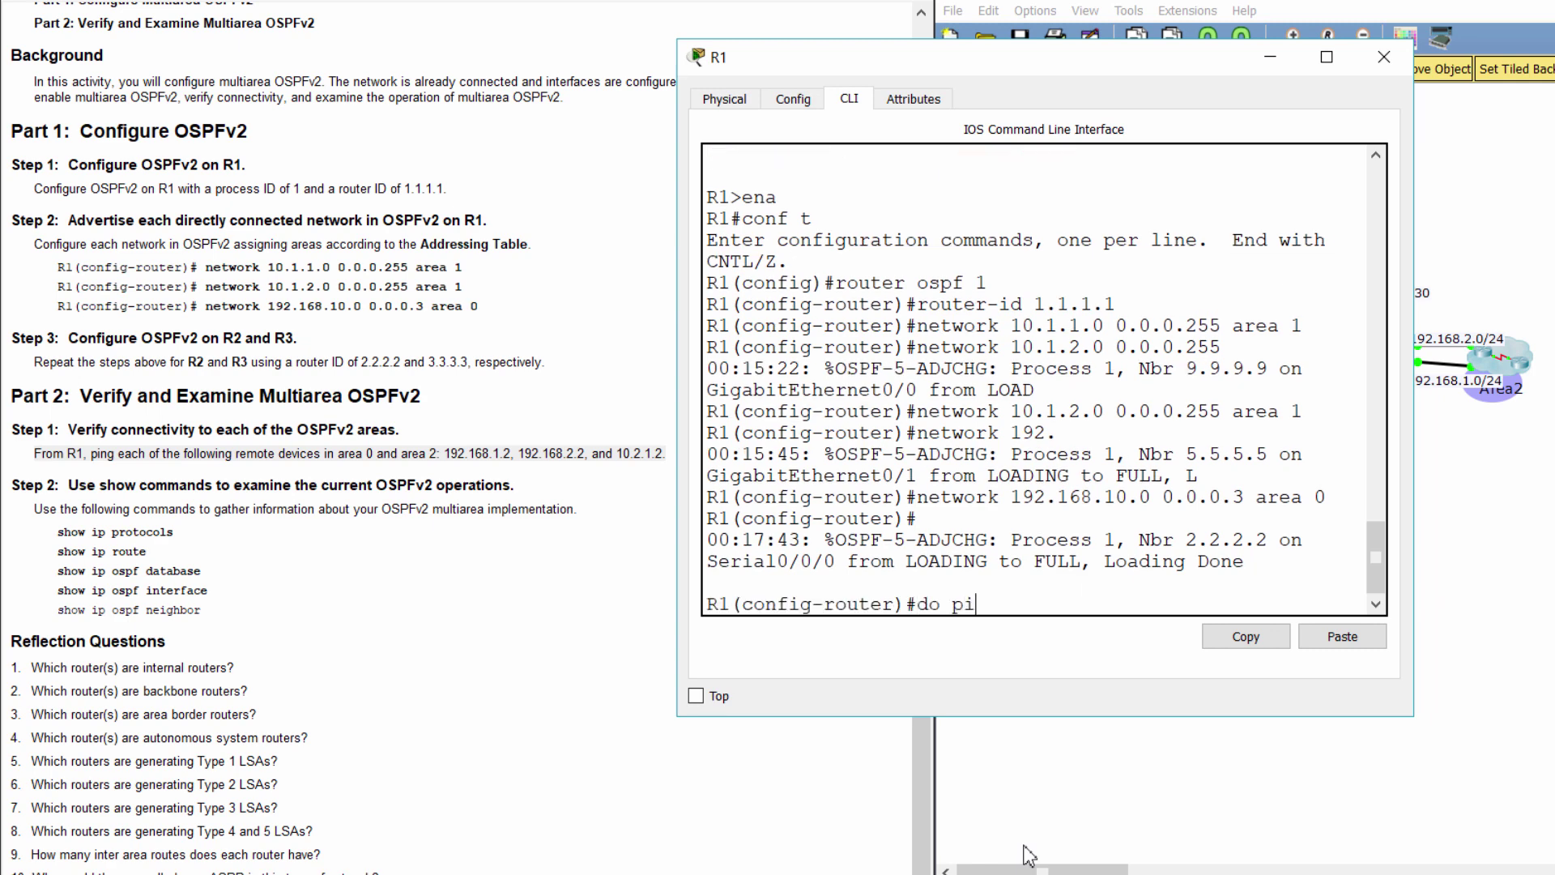
{"action": "type", "text": "ng 192.168.1.2"}
{"action": "key", "text": "Return"}
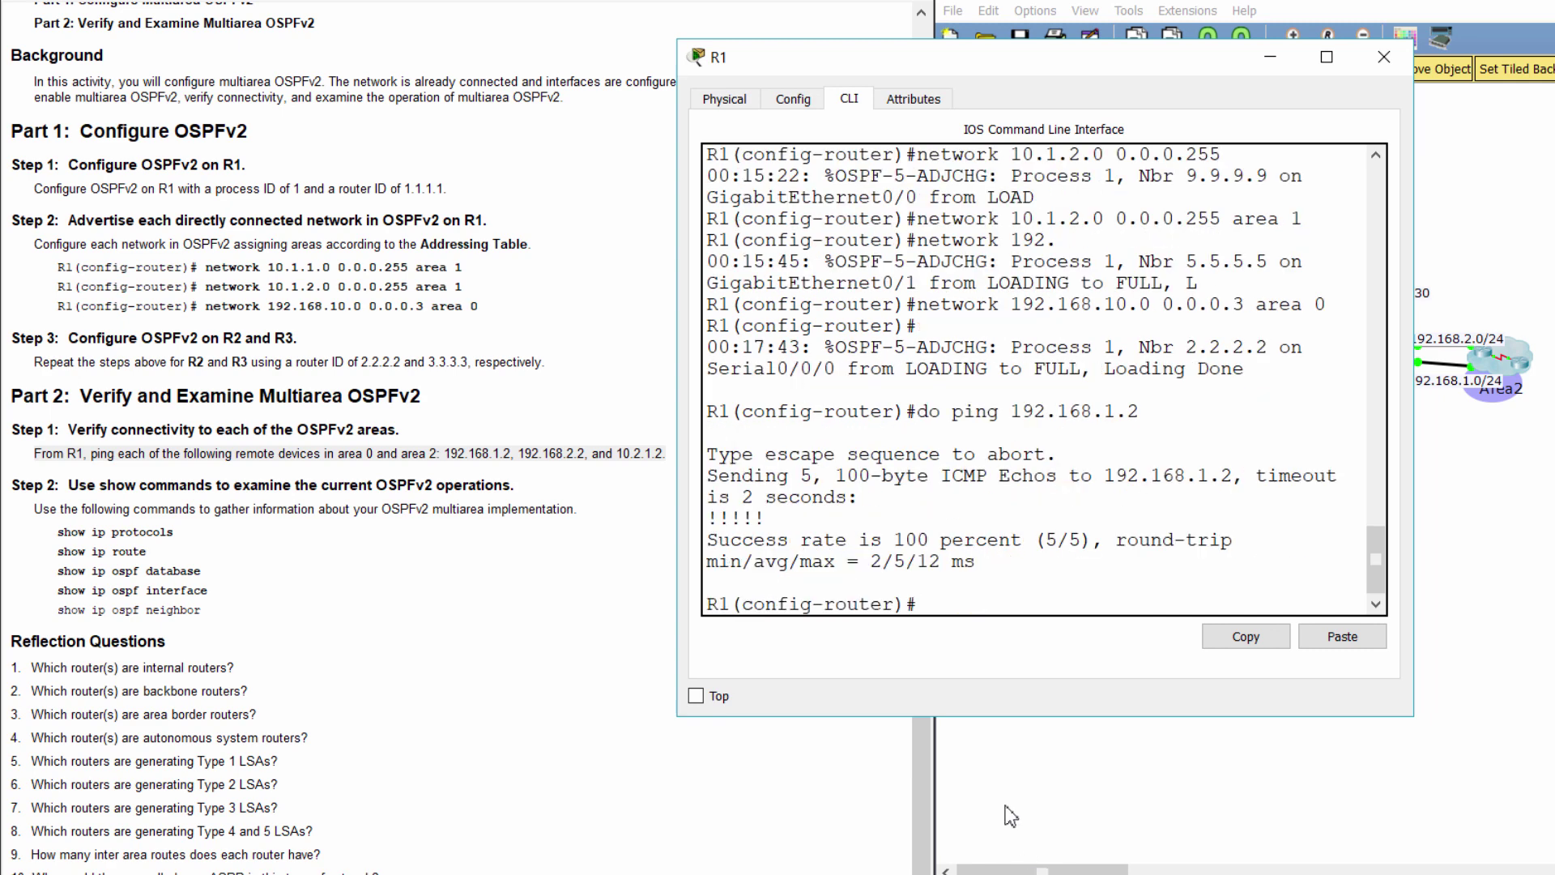
{"action": "left_click_drag", "start_coordinate": [895, 539], "coordinate": [1090, 540]}
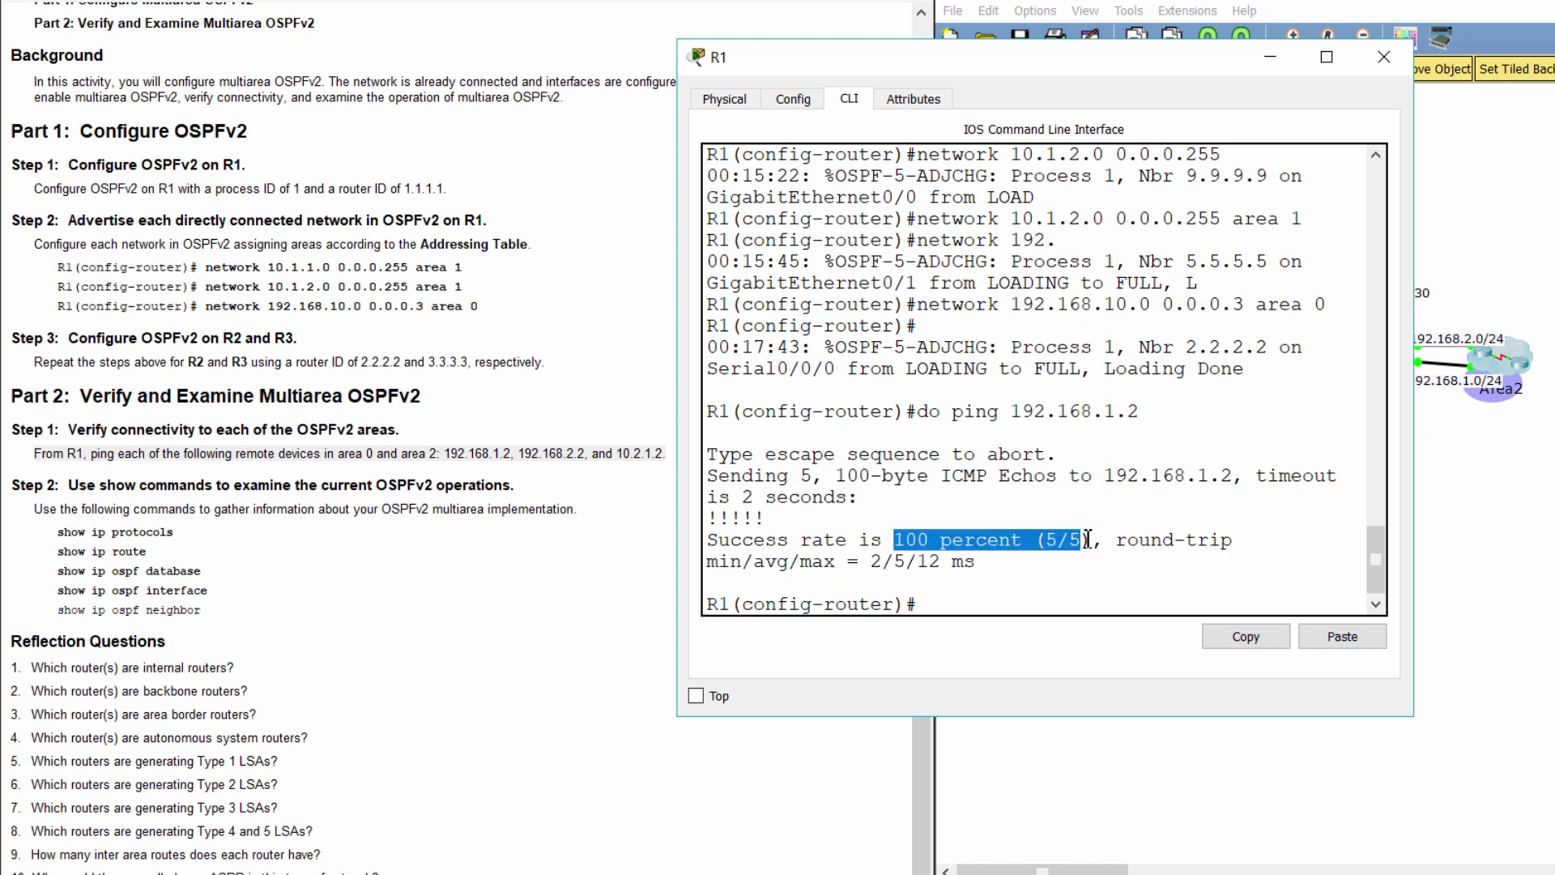
{"action": "left_click", "coordinate": [985, 620]}
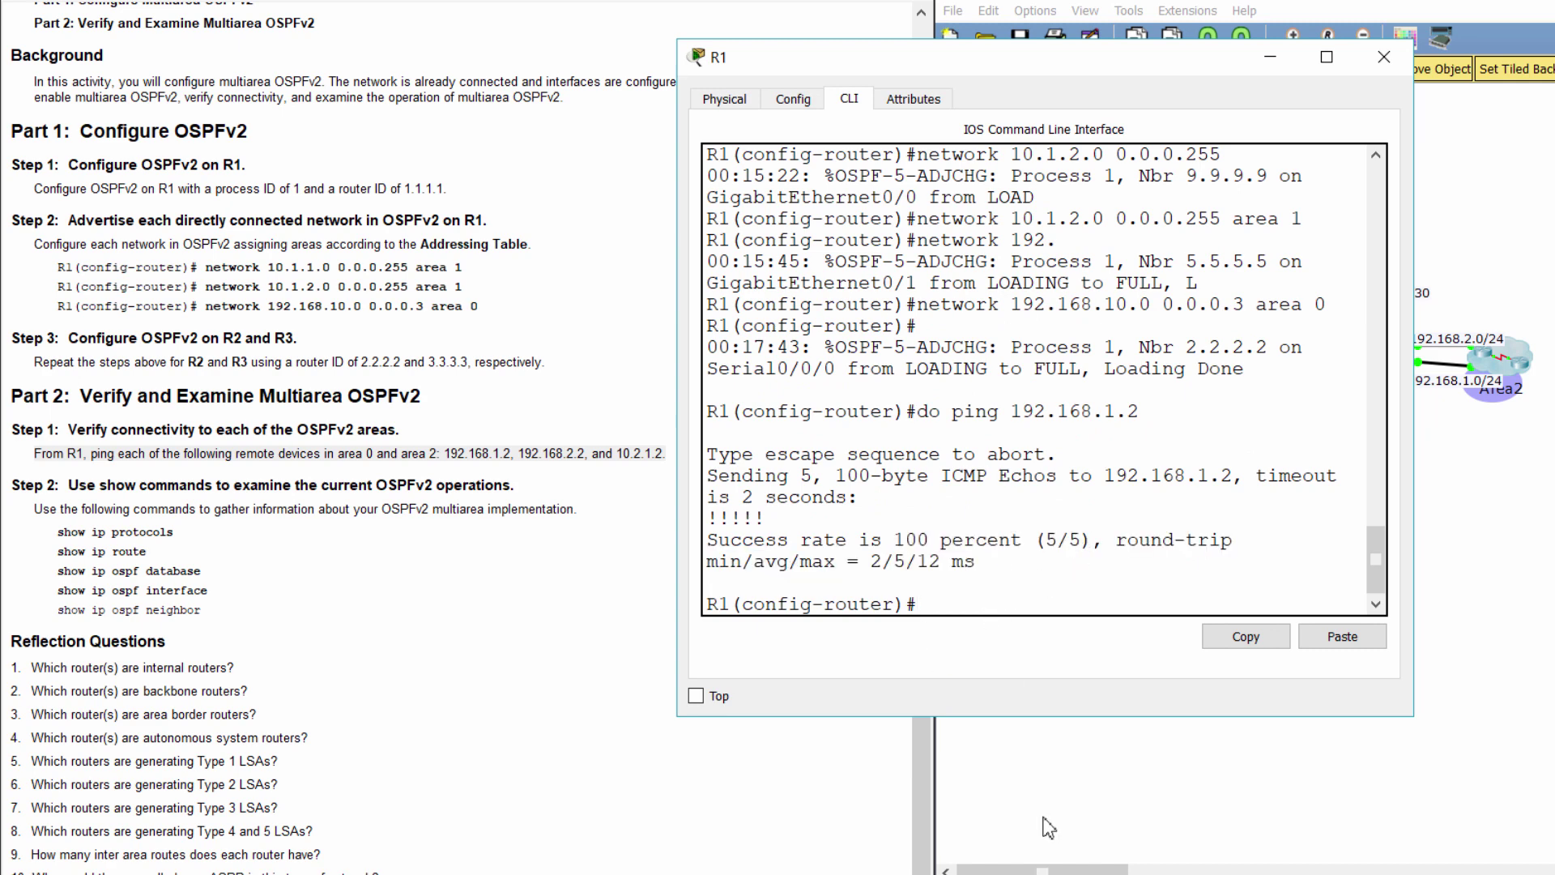
{"action": "type", "text": "do ping 192.168.2.2"}
{"action": "key", "text": "Return"}
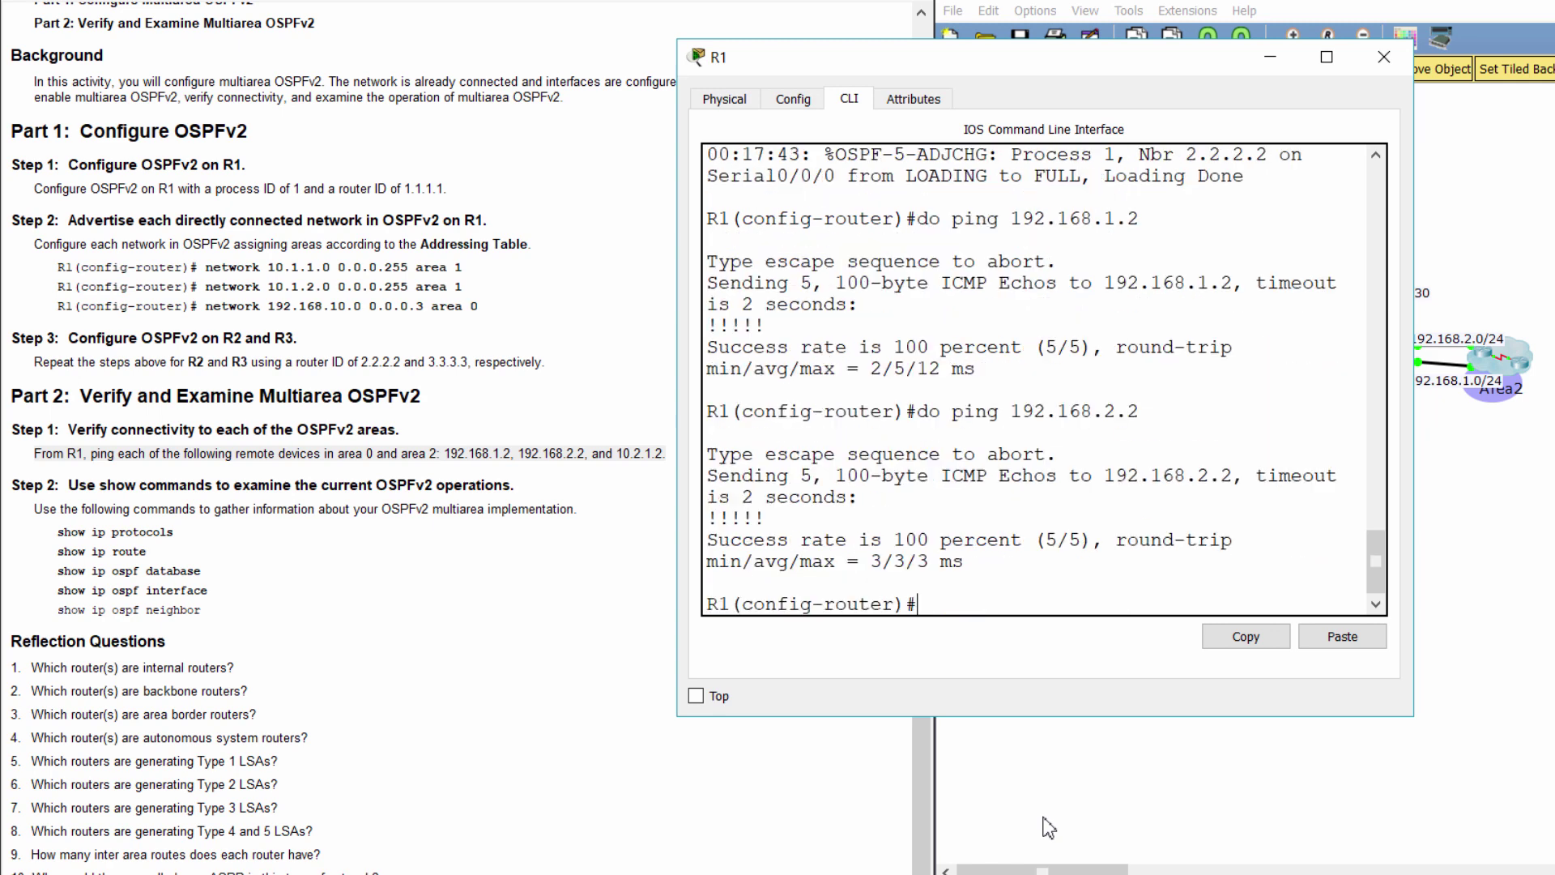
{"action": "left_click_drag", "start_coordinate": [885, 539], "coordinate": [1089, 543]}
{"action": "left_click", "coordinate": [986, 603]}
{"action": "type", "text": "do ping 10.2.1.2"}
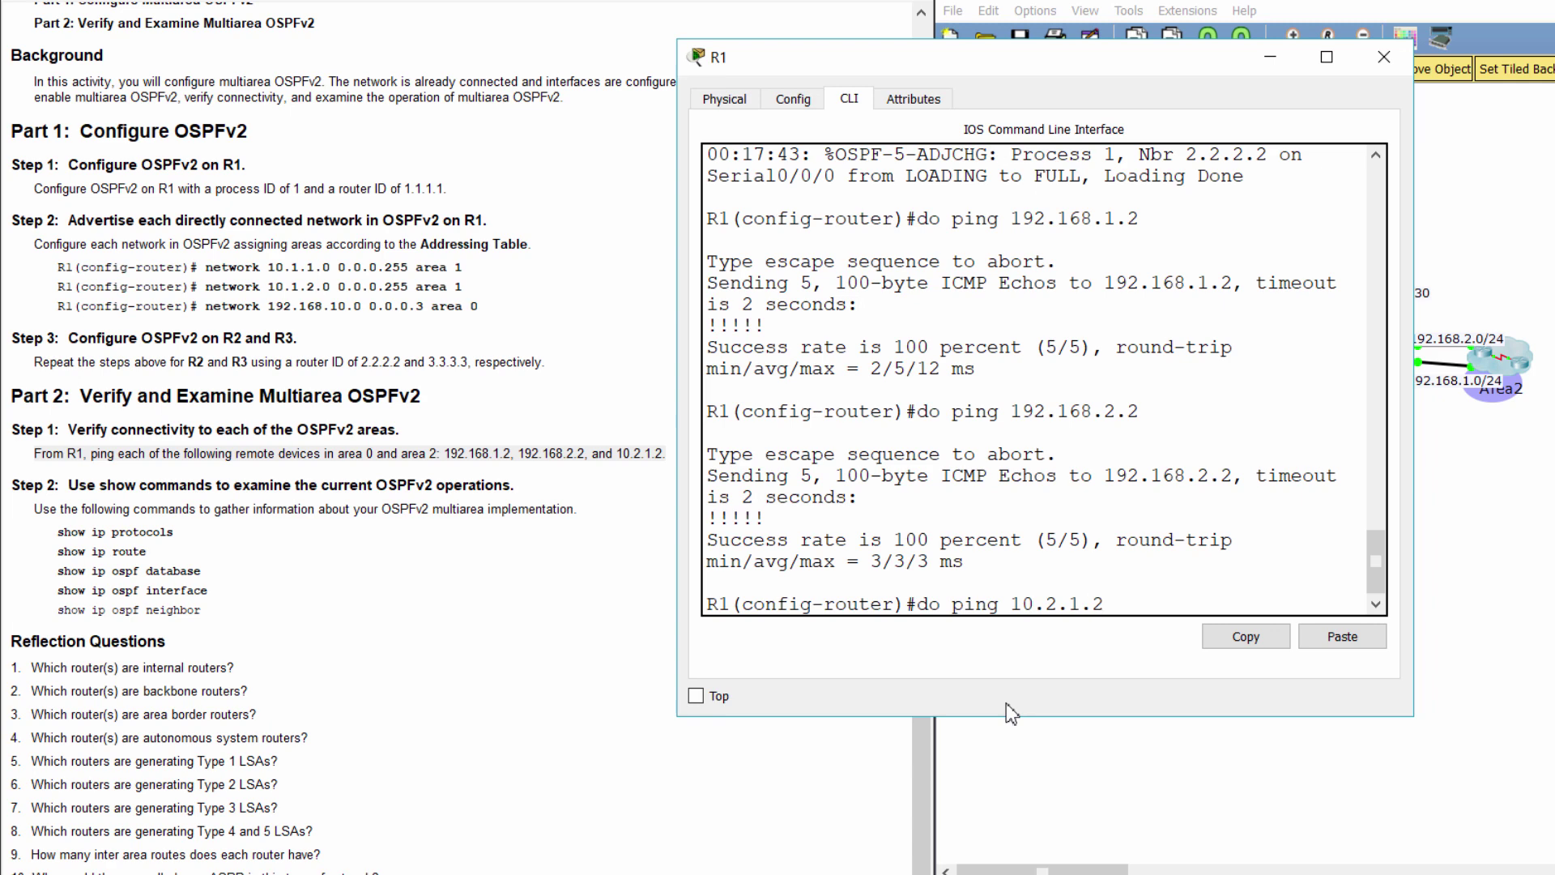
{"action": "key", "text": "Return"}
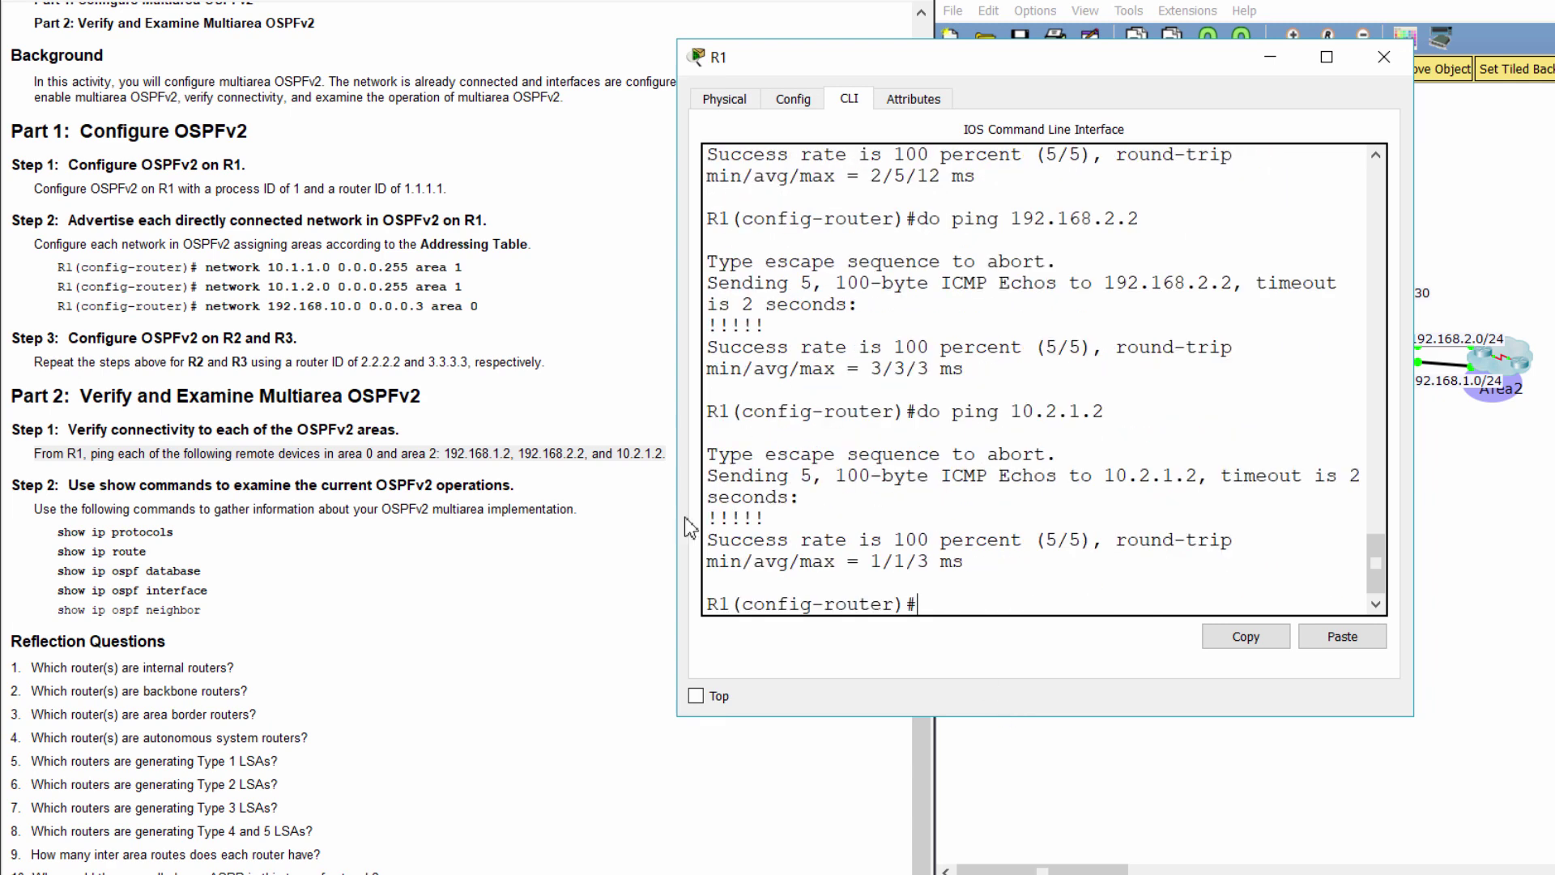
{"action": "left_click_drag", "start_coordinate": [711, 536], "coordinate": [1086, 541]}
Highlight the Step 2 heading and the five 'show ip' commands in the activity instructions.
{"action": "left_click", "coordinate": [1011, 617]}
{"action": "left_click", "coordinate": [498, 578]}
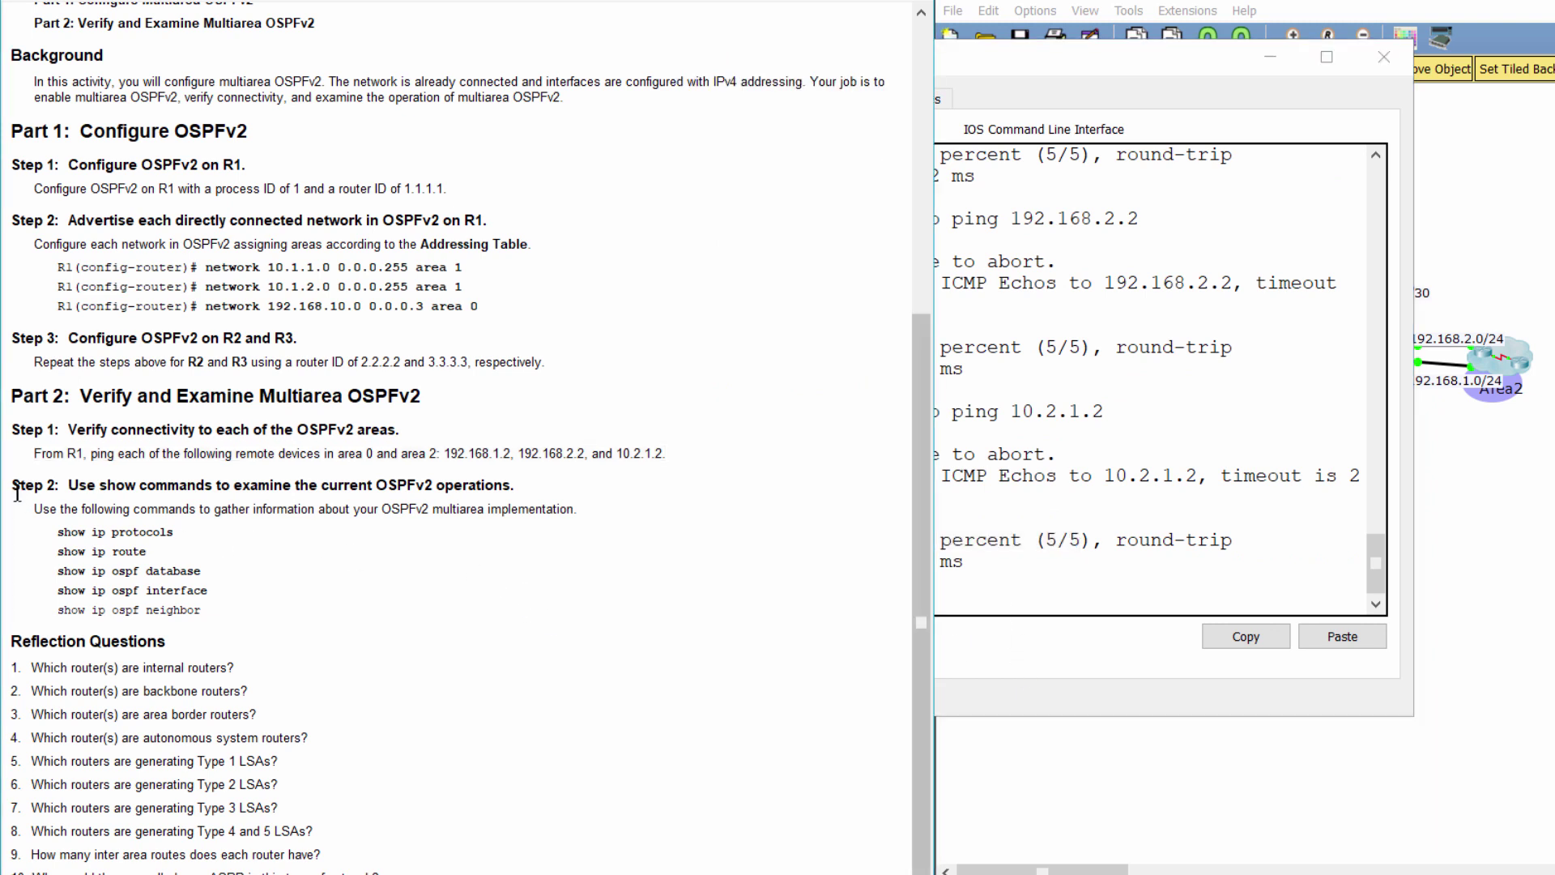
{"action": "left_click_drag", "start_coordinate": [11, 484], "coordinate": [538, 489]}
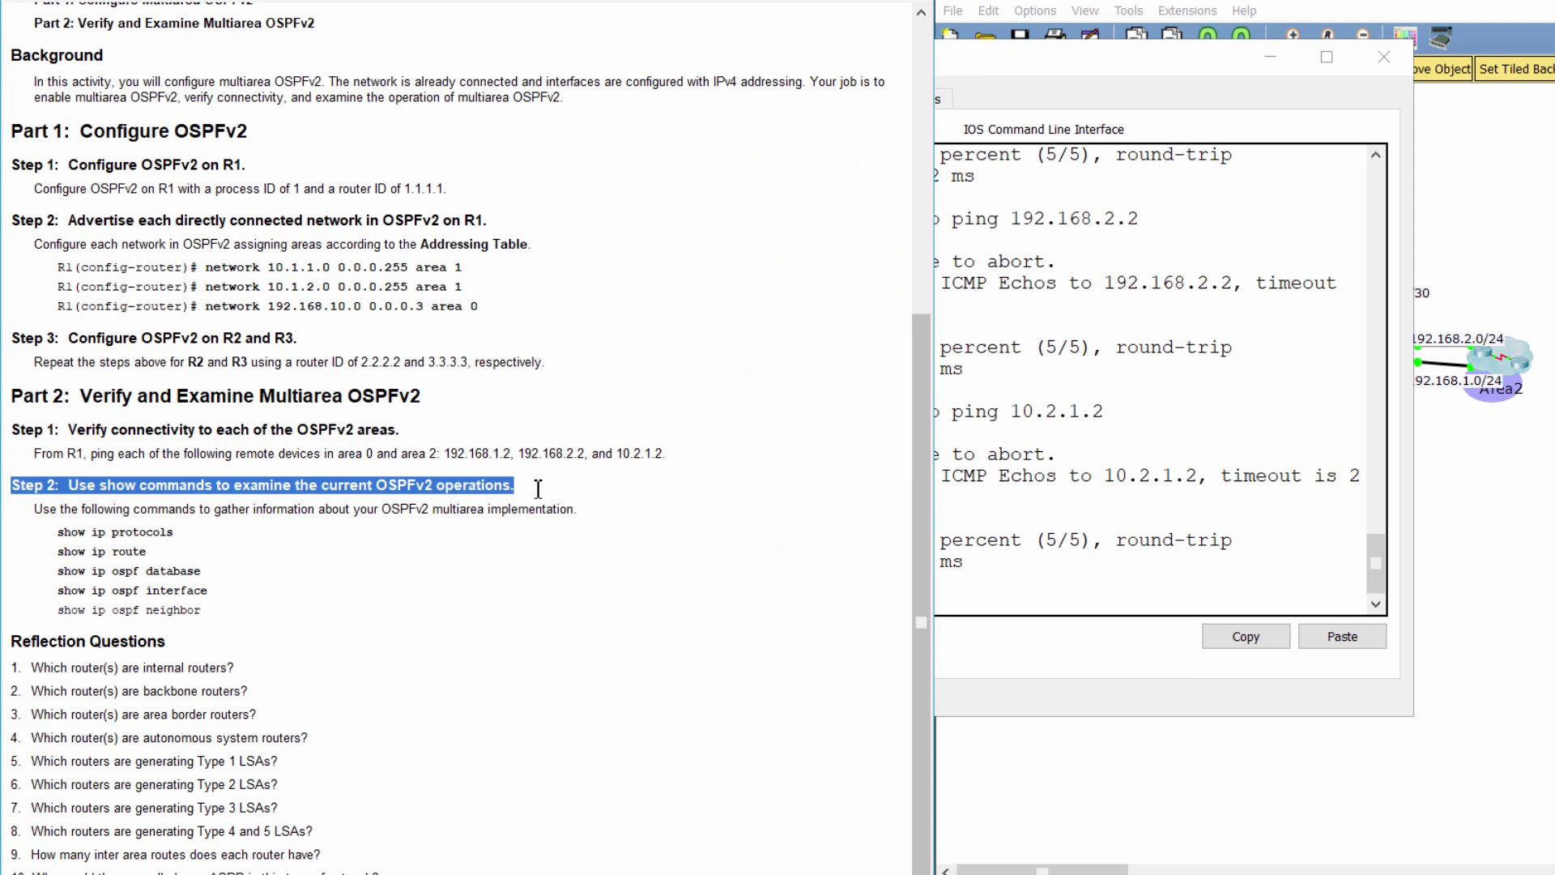
{"action": "left_click", "coordinate": [510, 552]}
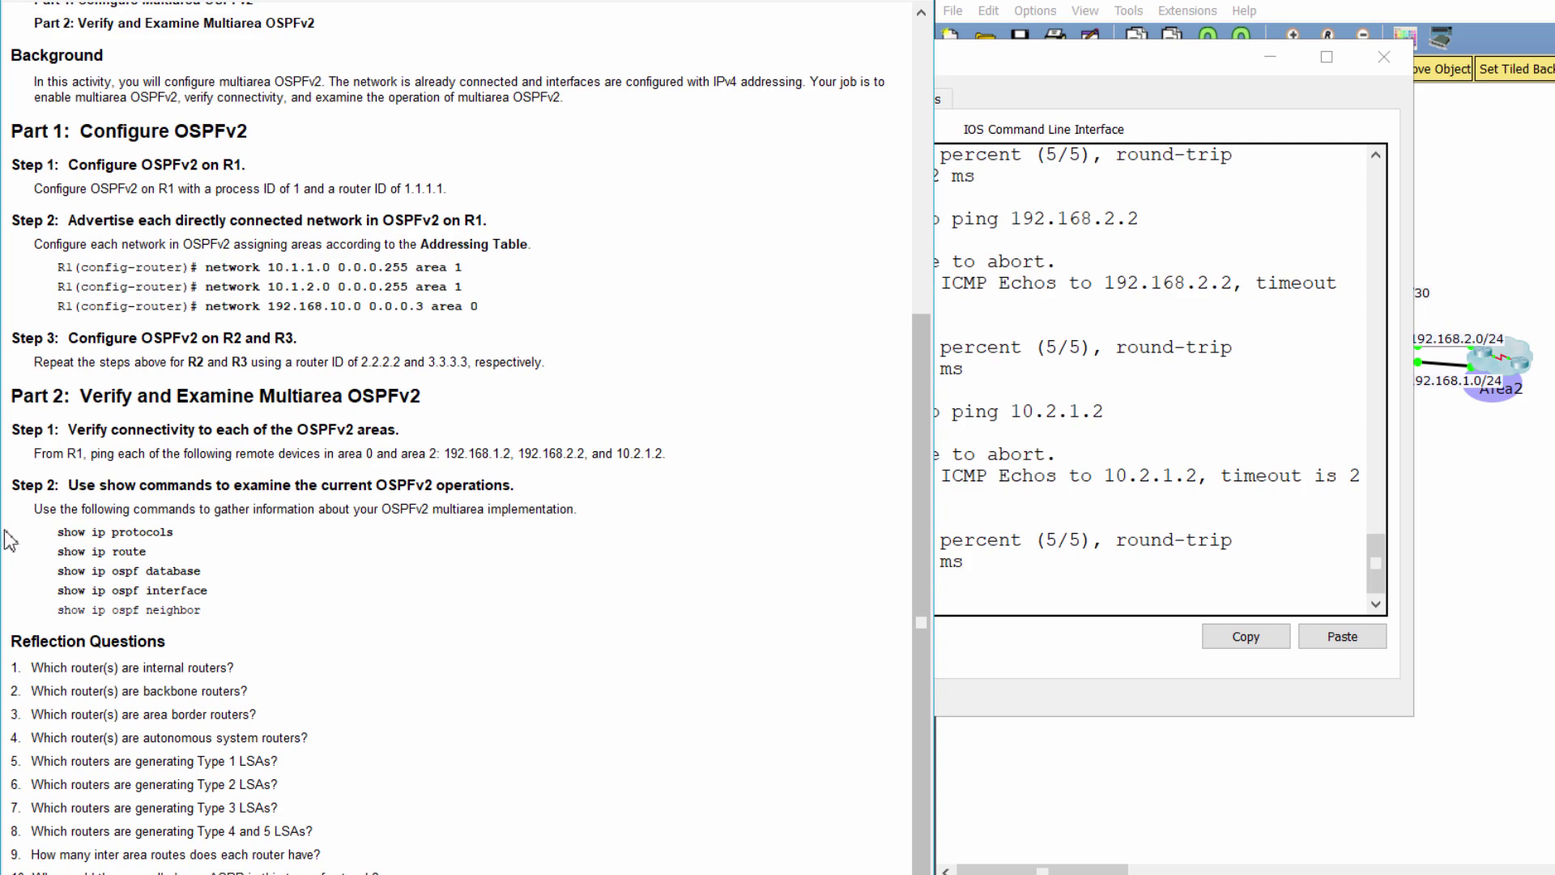
{"action": "left_click_drag", "start_coordinate": [42, 532], "coordinate": [217, 609]}
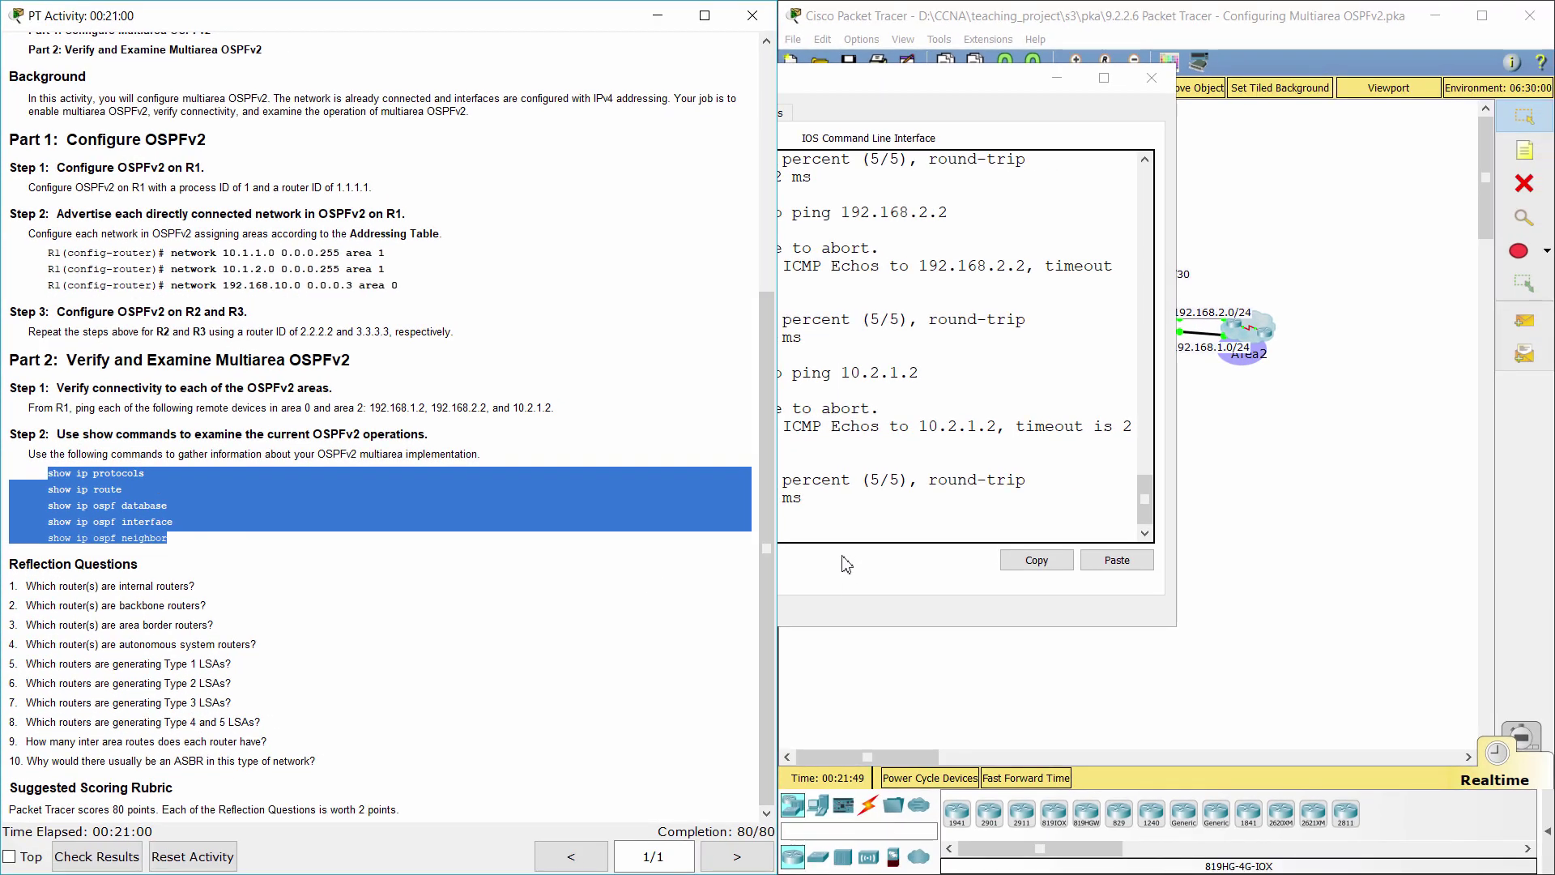
Run 'do show ip protocols' on R1 and highlight the maximum paths setting and three network lines.
{"action": "left_click", "coordinate": [1025, 607]}
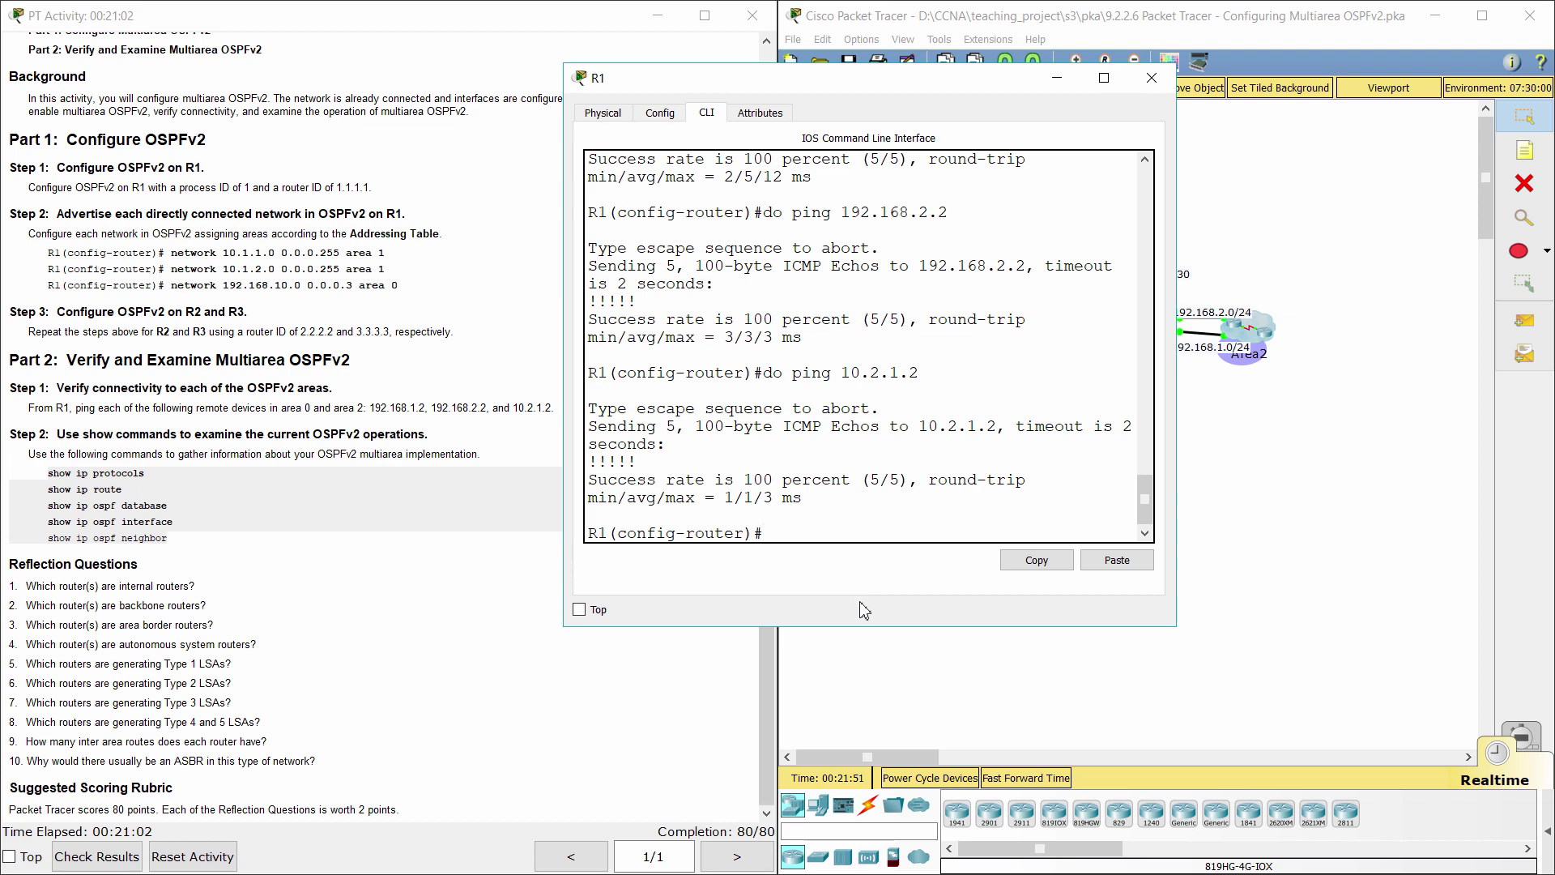
{"action": "type", "text": "do show ip pro"}
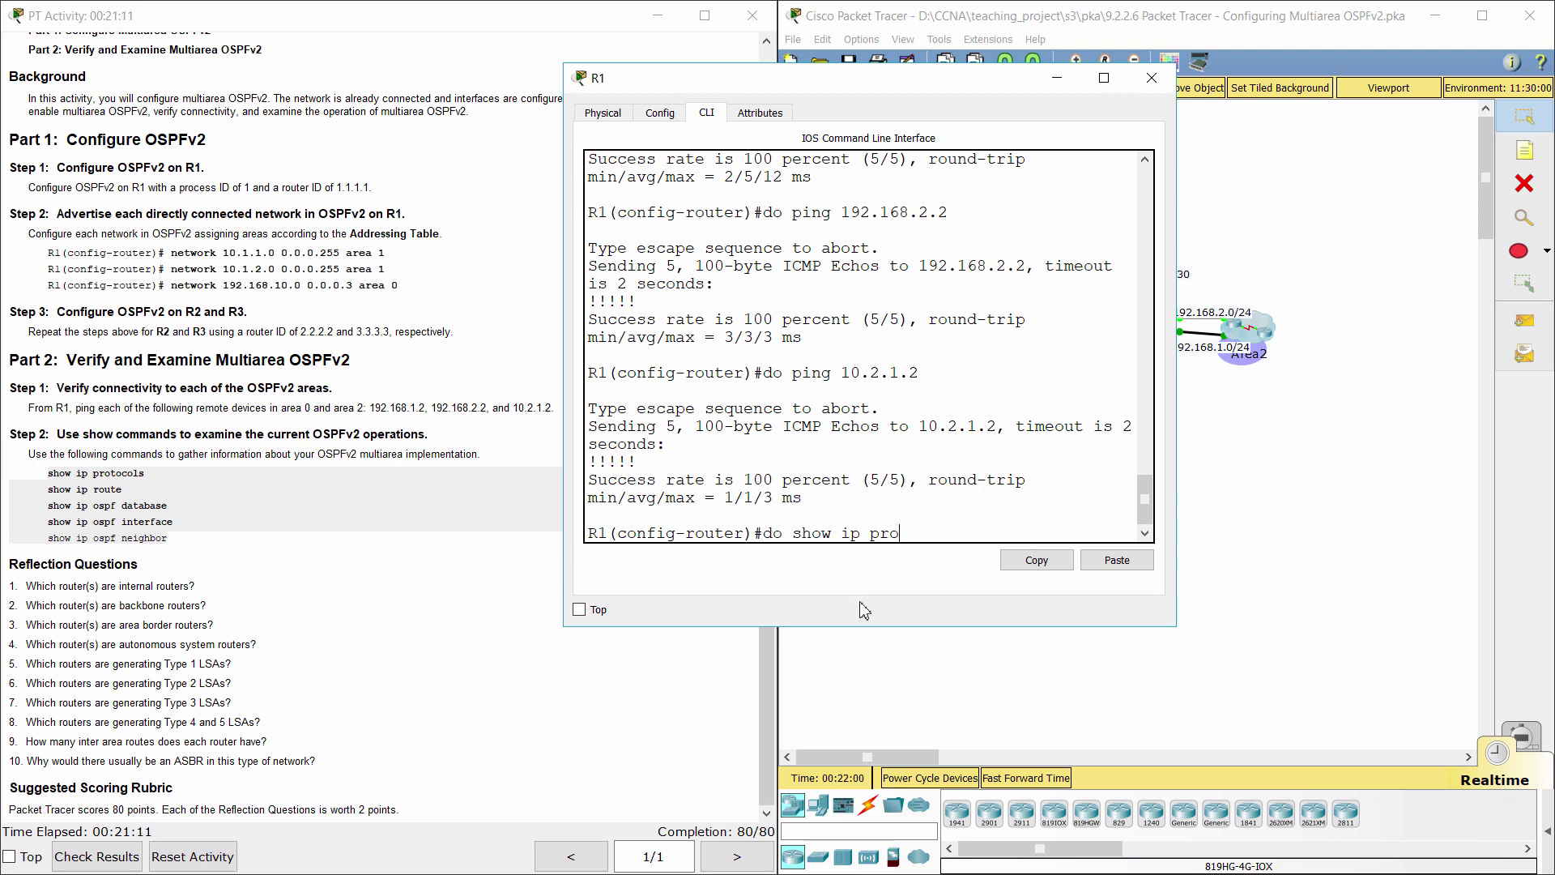
{"action": "type", "text": "tocols"}
{"action": "key", "text": "Return"}
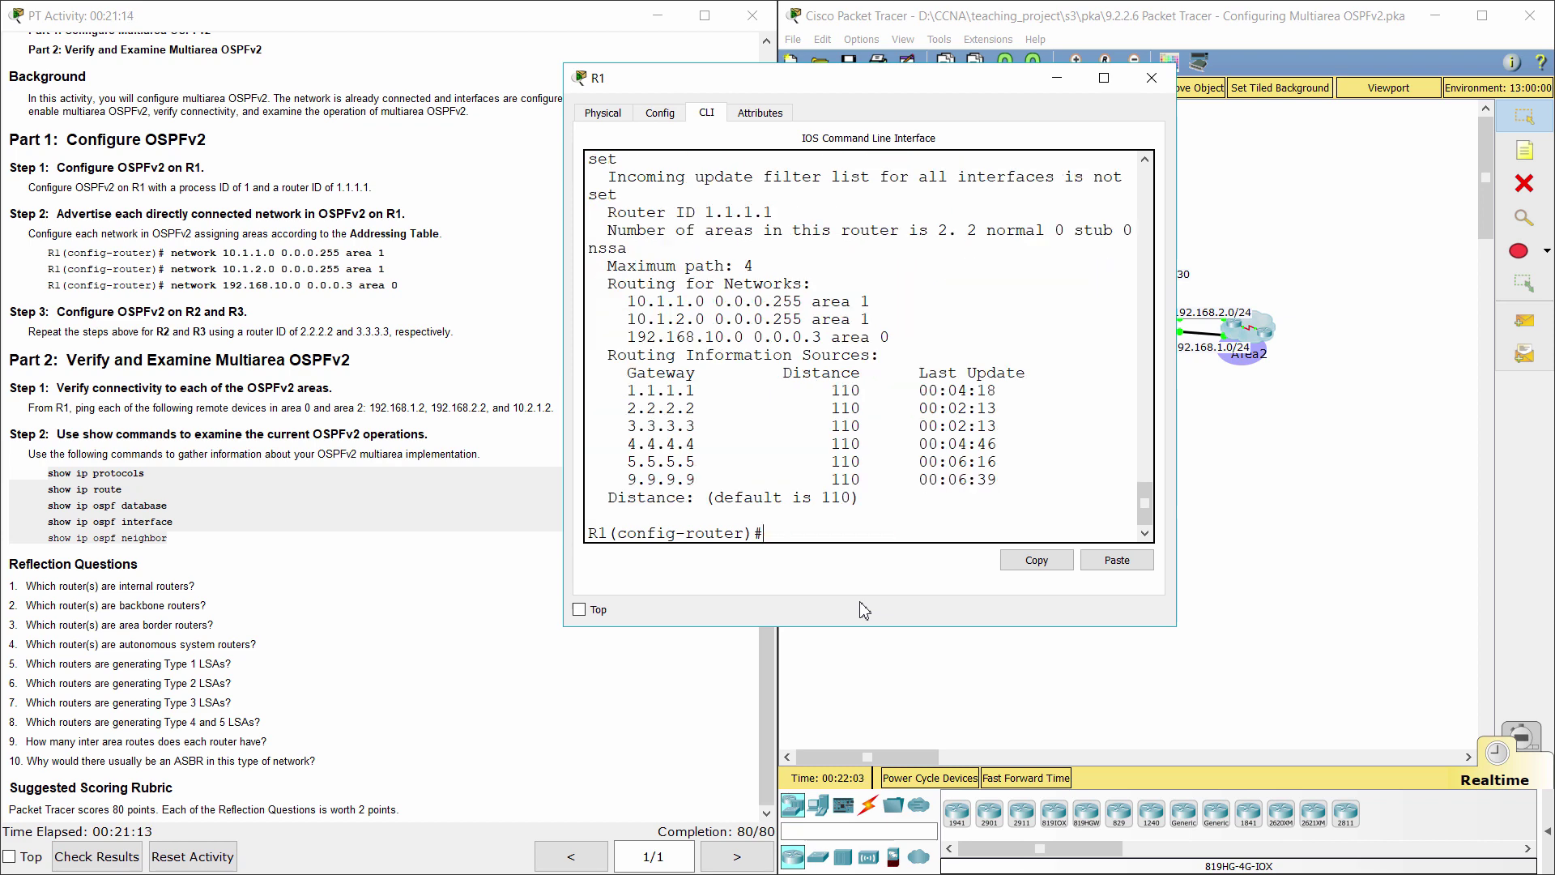
{"action": "scroll", "coordinate": [638, 343], "scroll_direction": "up", "scroll_amount": 5}
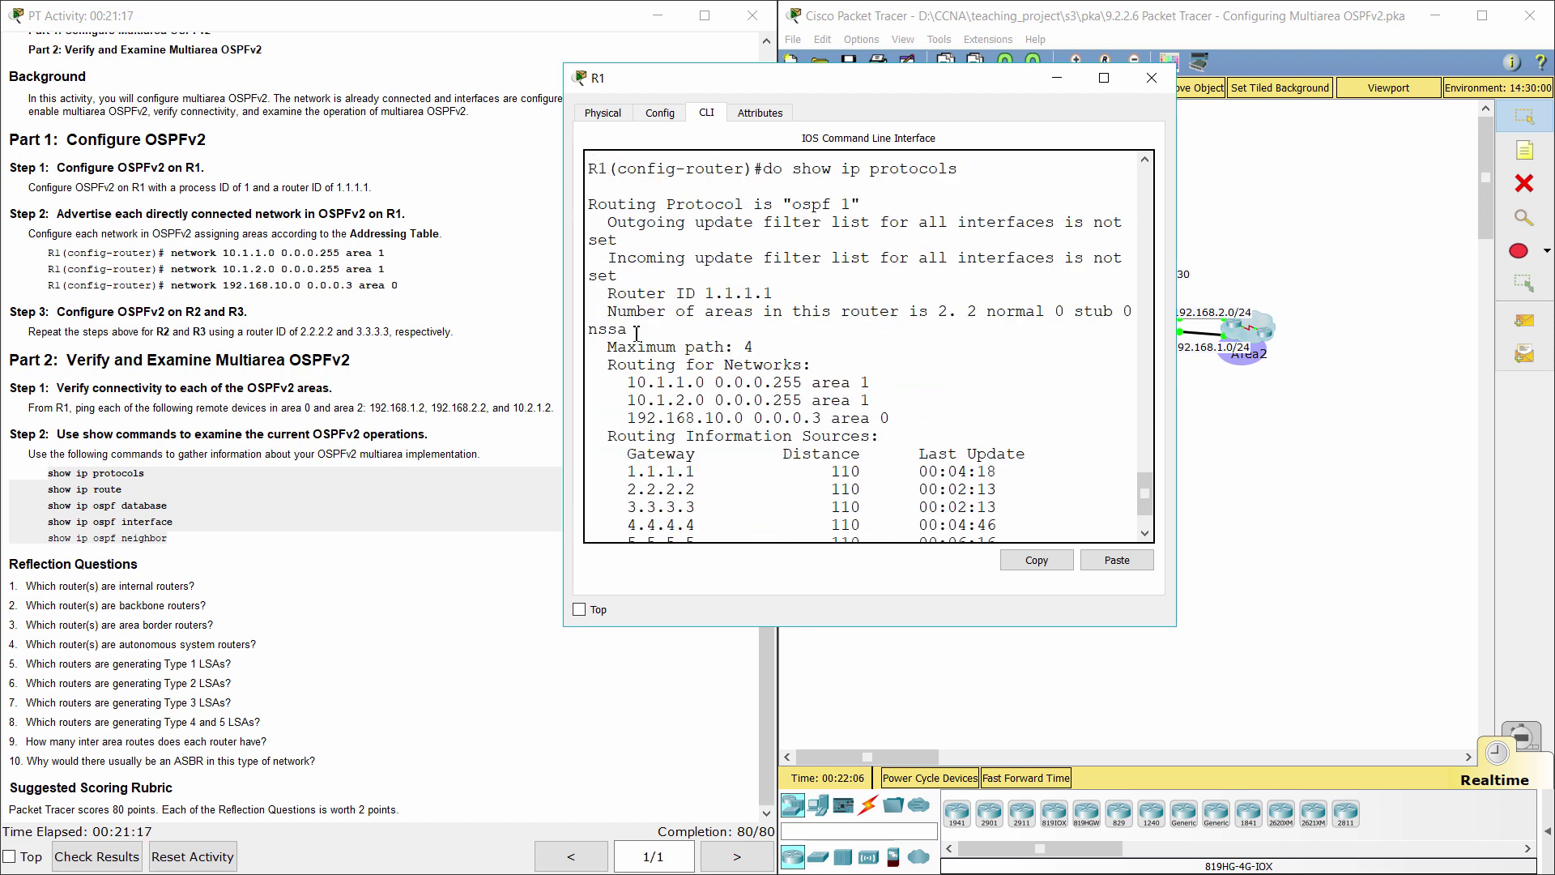
{"action": "left_click_drag", "start_coordinate": [856, 368], "coordinate": [861, 369]}
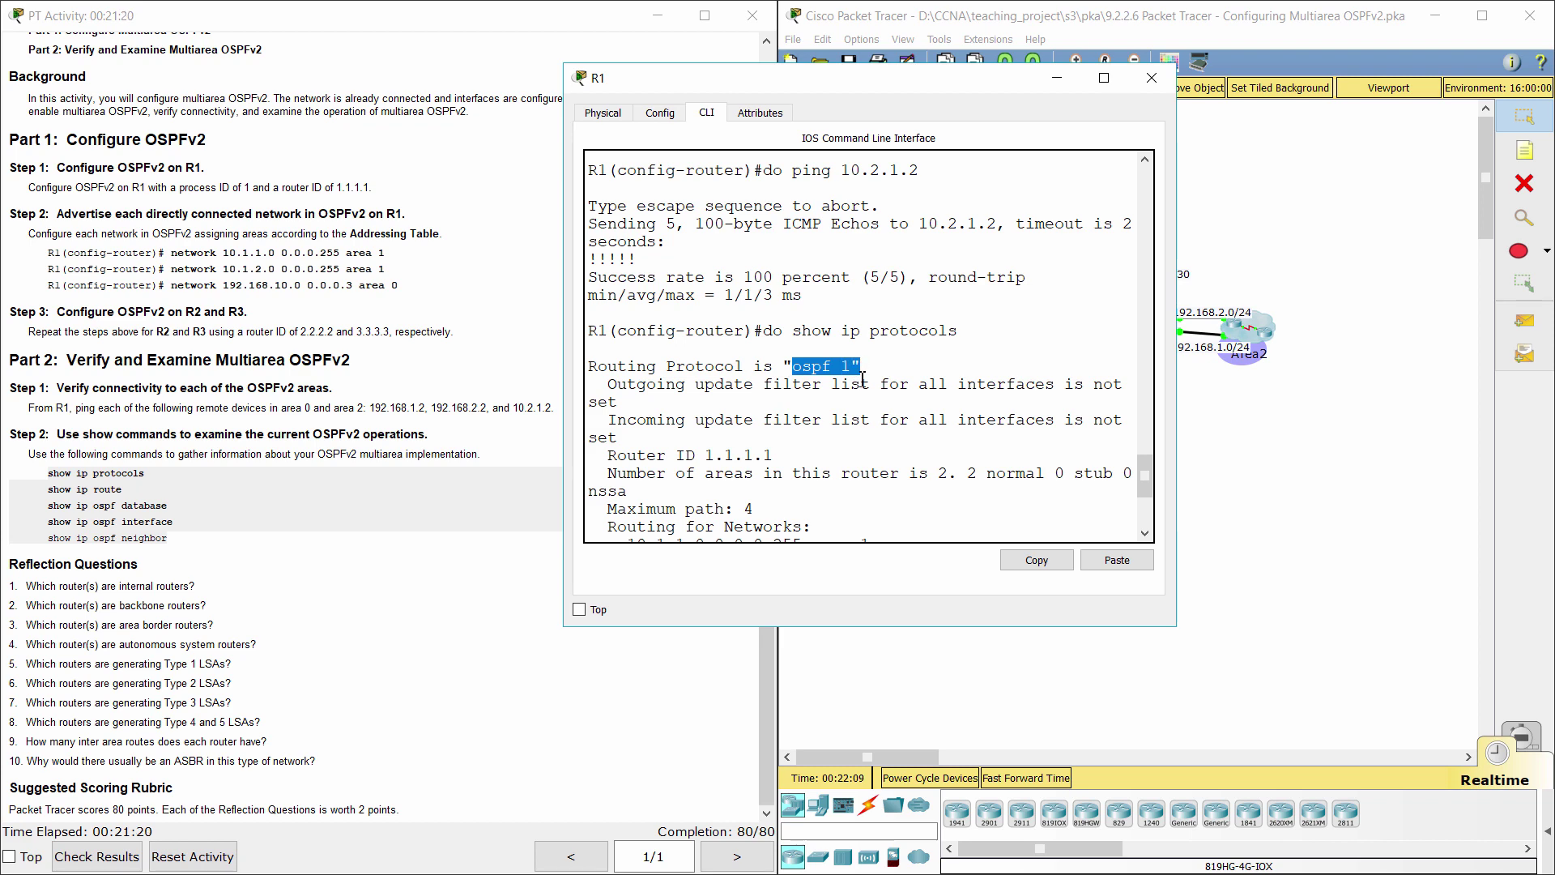
{"action": "scroll", "coordinate": [863, 379], "scroll_direction": "down", "scroll_amount": 2}
{"action": "scroll", "coordinate": [862, 379], "scroll_direction": "down", "scroll_amount": 2}
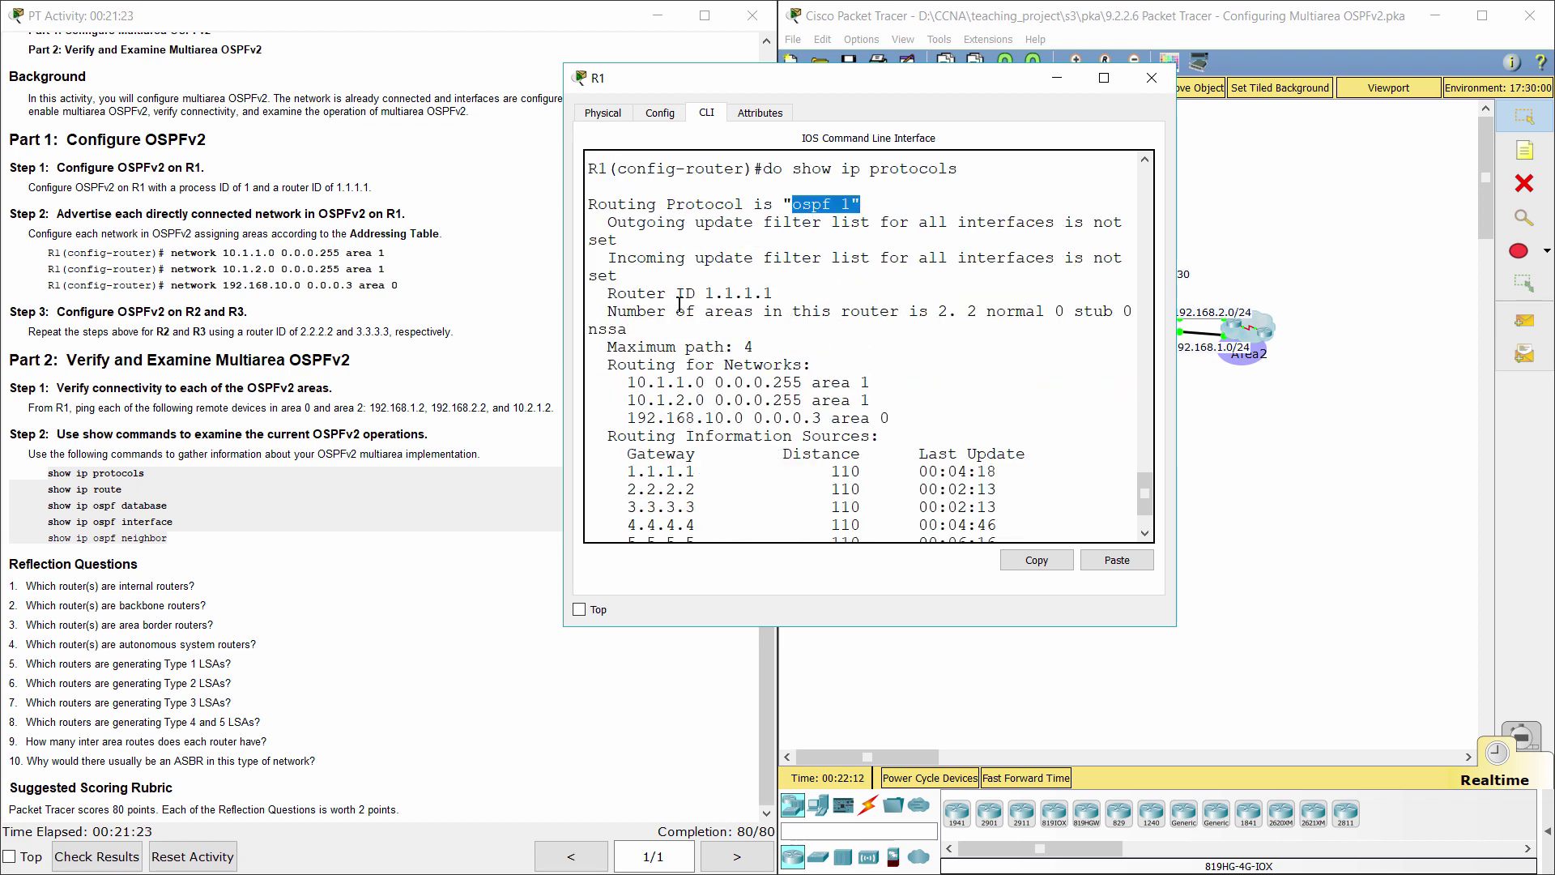
{"action": "left_click_drag", "start_coordinate": [703, 280], "coordinate": [774, 290]}
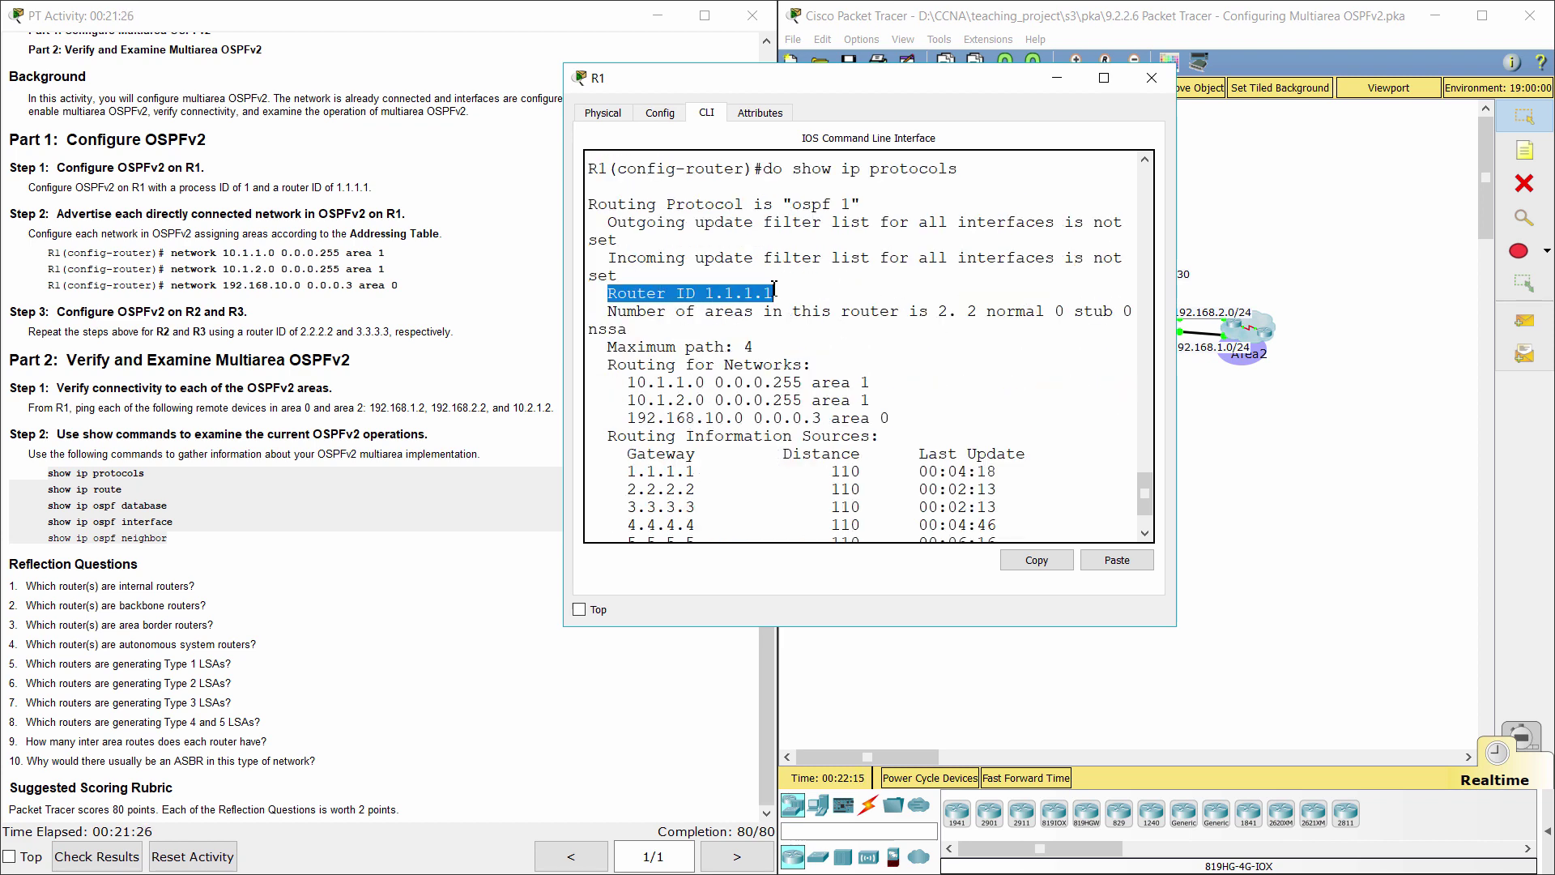
{"action": "scroll", "coordinate": [775, 289], "scroll_direction": "down", "scroll_amount": 2}
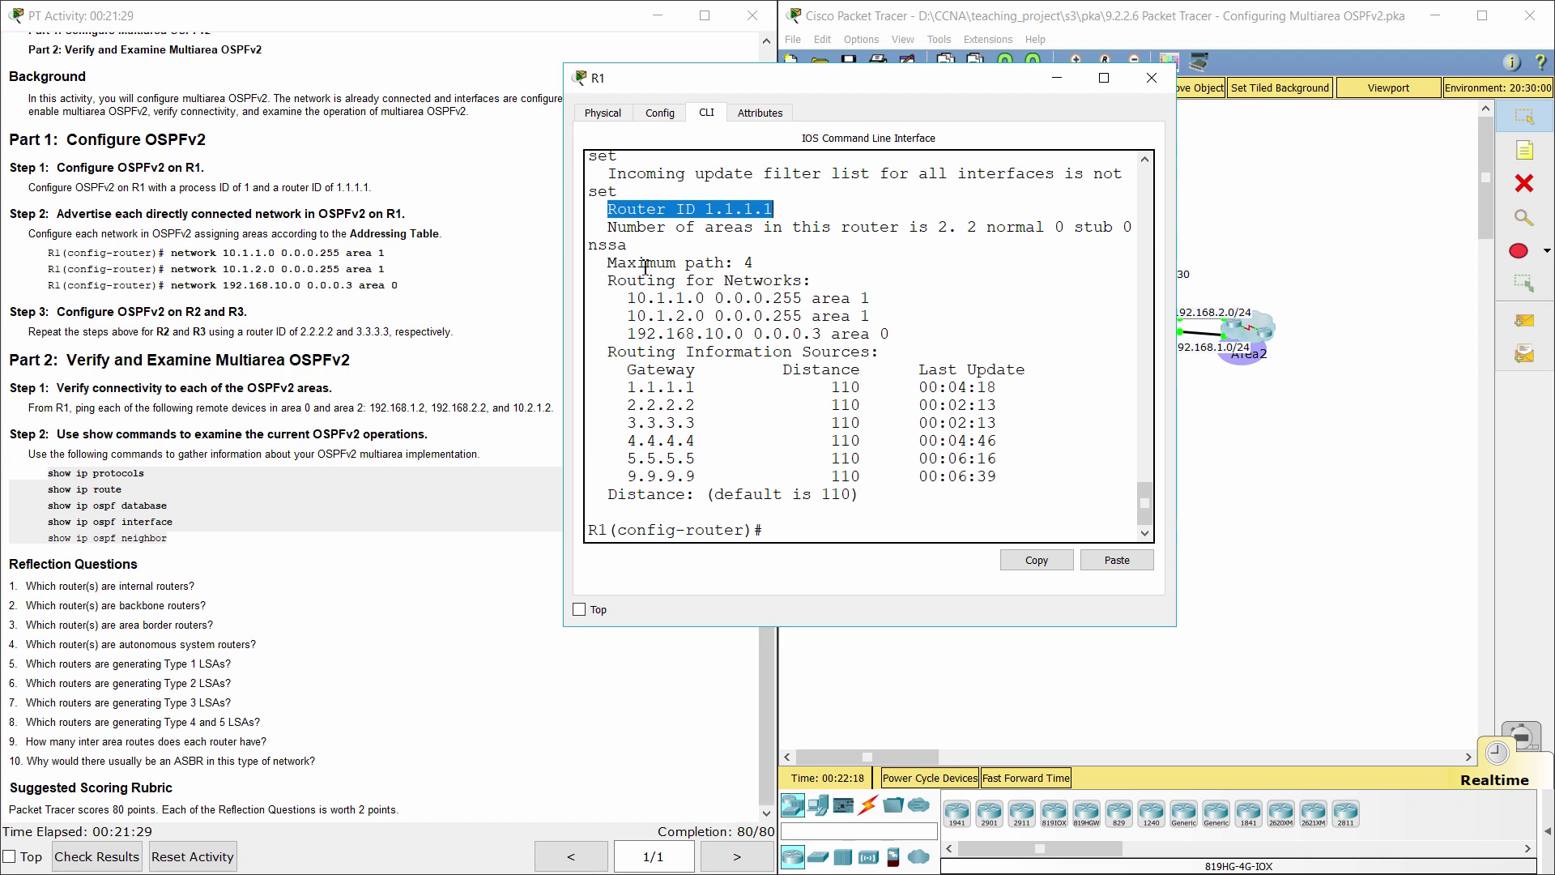
{"action": "left_click_drag", "start_coordinate": [644, 265], "coordinate": [757, 264]}
{"action": "left_click_drag", "start_coordinate": [608, 297], "coordinate": [936, 339]}
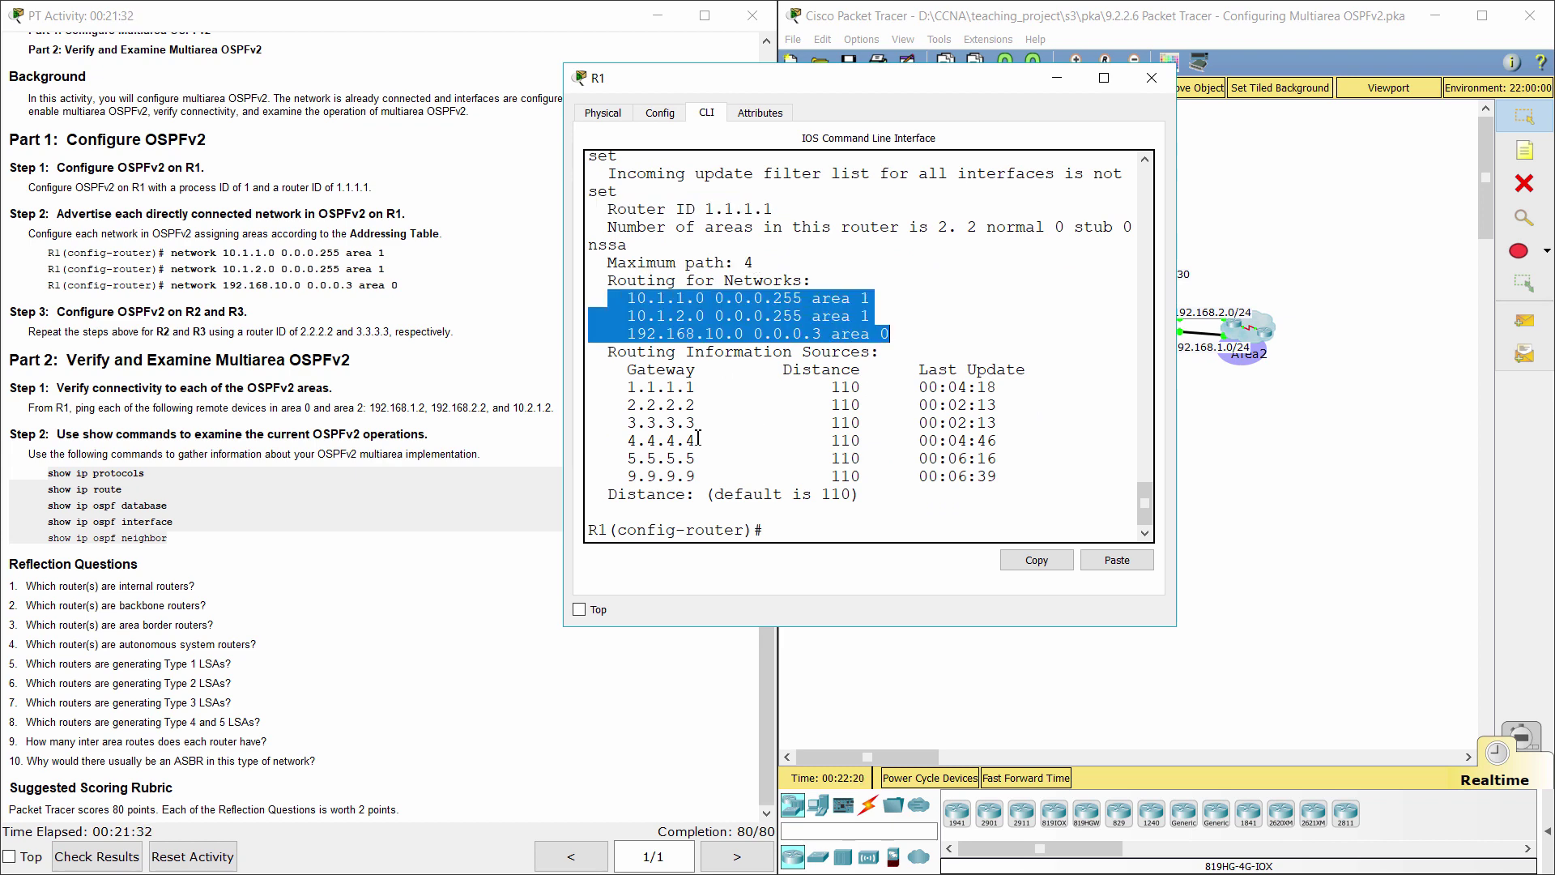
{"action": "left_click", "coordinate": [616, 399]}
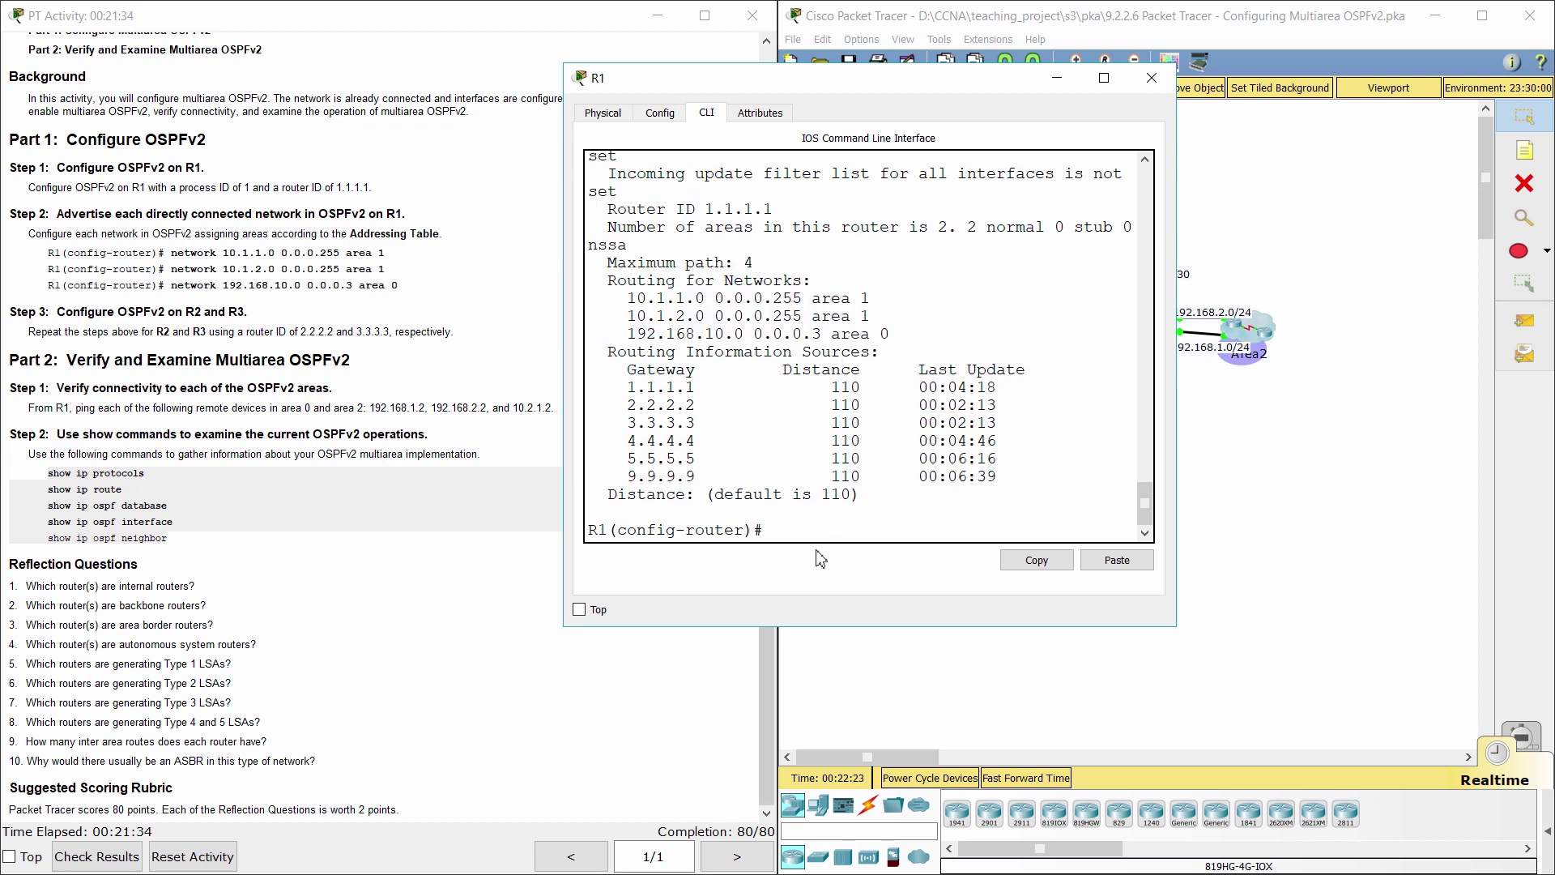
Run 'do show ip route' on R1 and widen the window so each route fits one line.
{"action": "type", "text": "do show ip route"}
{"action": "key", "text": "Return"}
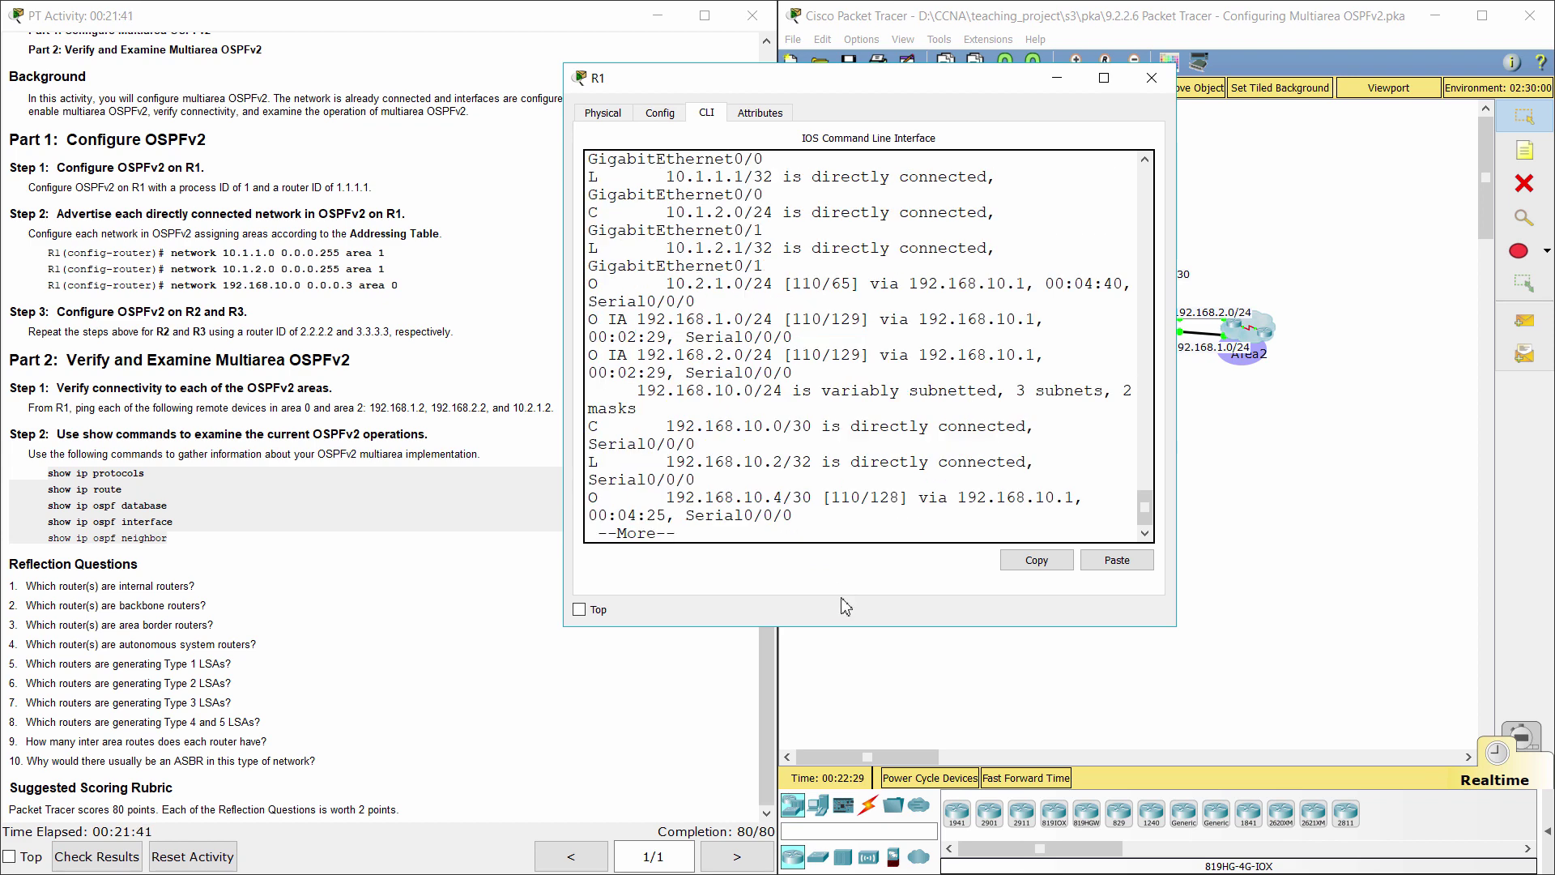
{"action": "key", "text": "space"}
{"action": "scroll", "coordinate": [887, 488], "scroll_direction": "up", "scroll_amount": 2}
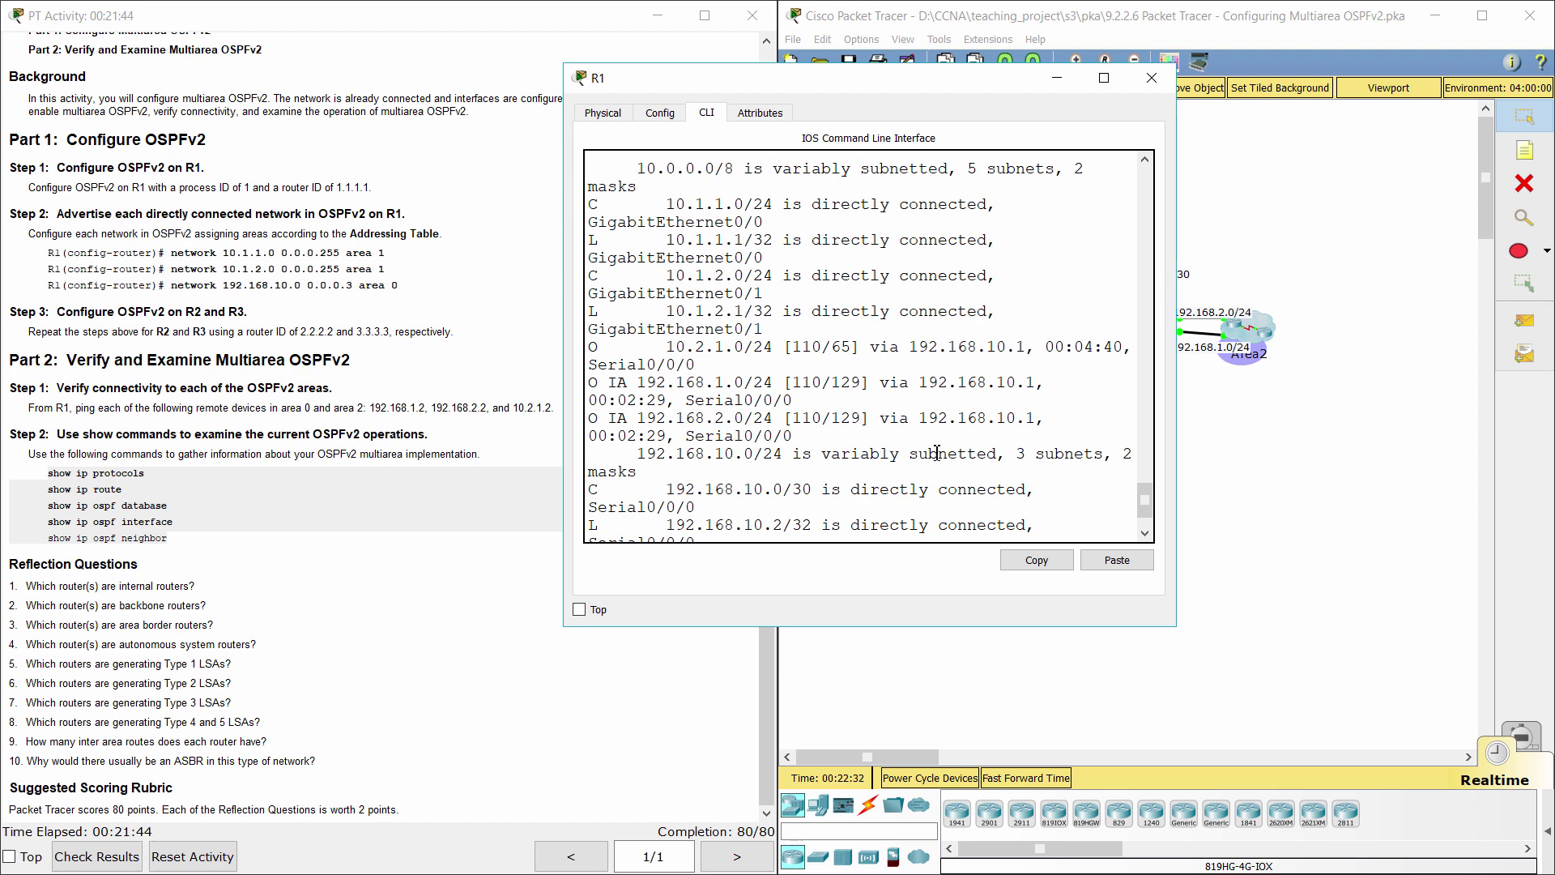
{"action": "scroll", "coordinate": [872, 451], "scroll_direction": "down", "scroll_amount": 2}
{"action": "left_click_drag", "start_coordinate": [1179, 326], "coordinate": [1358, 327]}
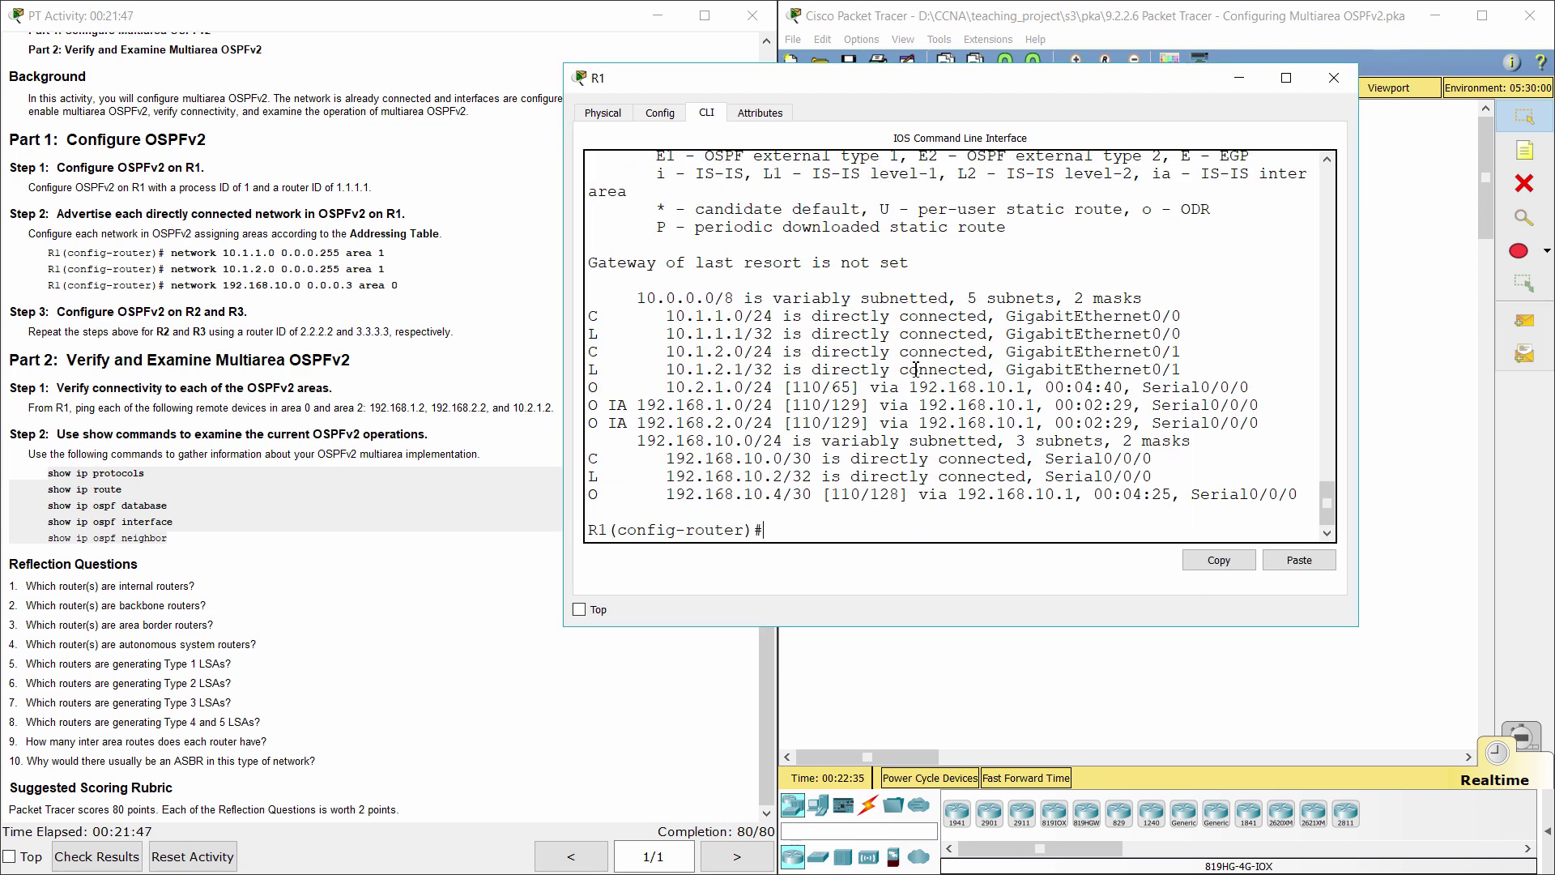
Highlight the O route to 10.2.1.0/24, the IA routes, the IA legend and 192.168.10.4/30.
{"action": "left_click_drag", "start_coordinate": [589, 388], "coordinate": [1304, 384]}
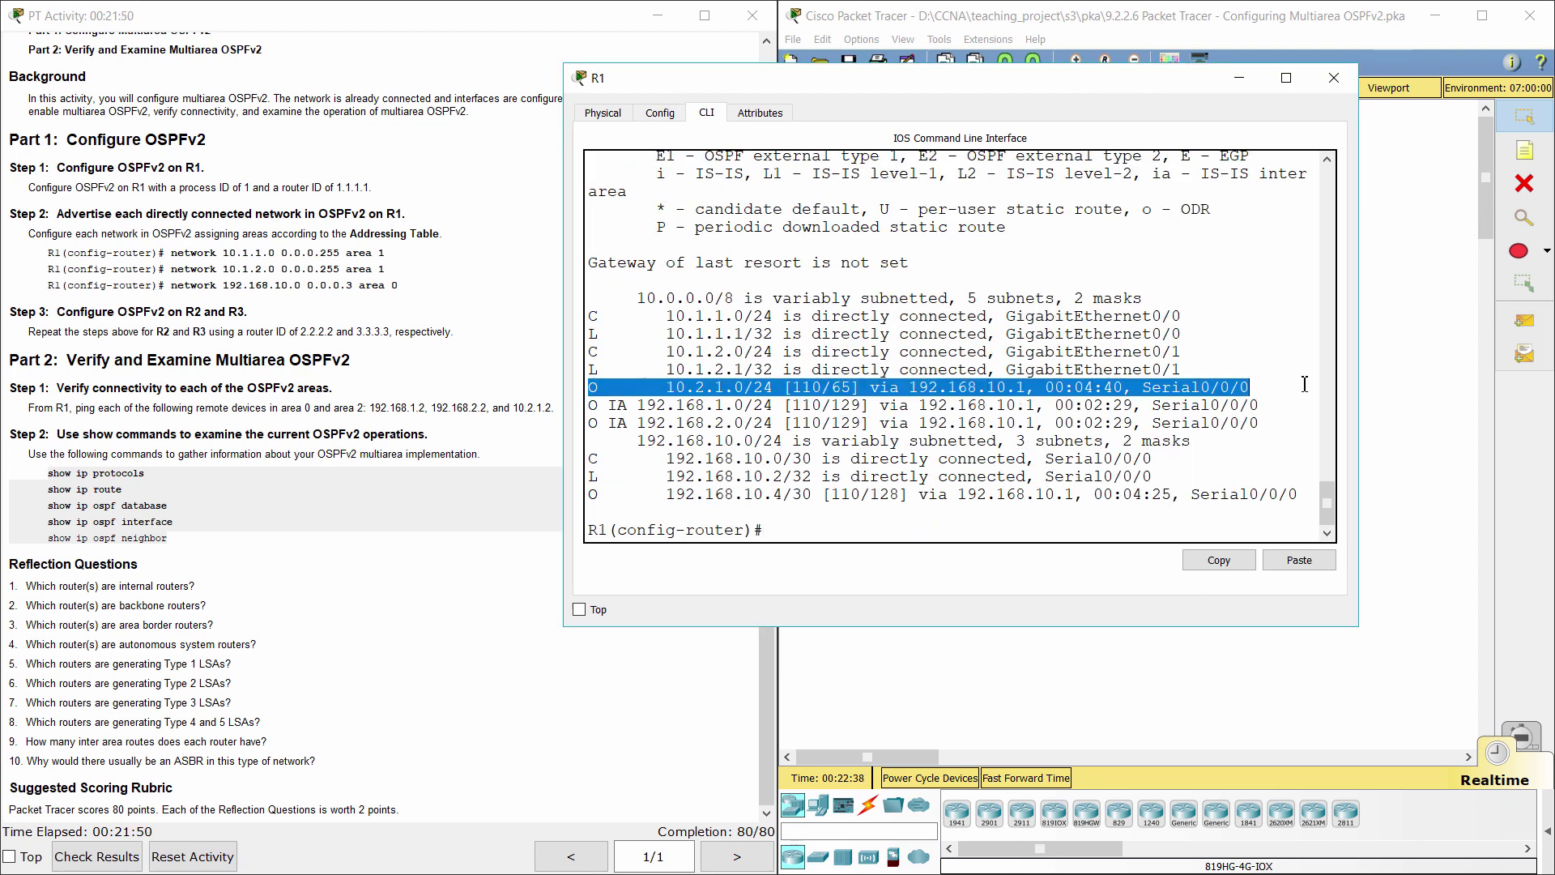
{"action": "left_click_drag", "start_coordinate": [590, 405], "coordinate": [1209, 445]}
{"action": "scroll", "coordinate": [1209, 446], "scroll_direction": "up", "scroll_amount": 2}
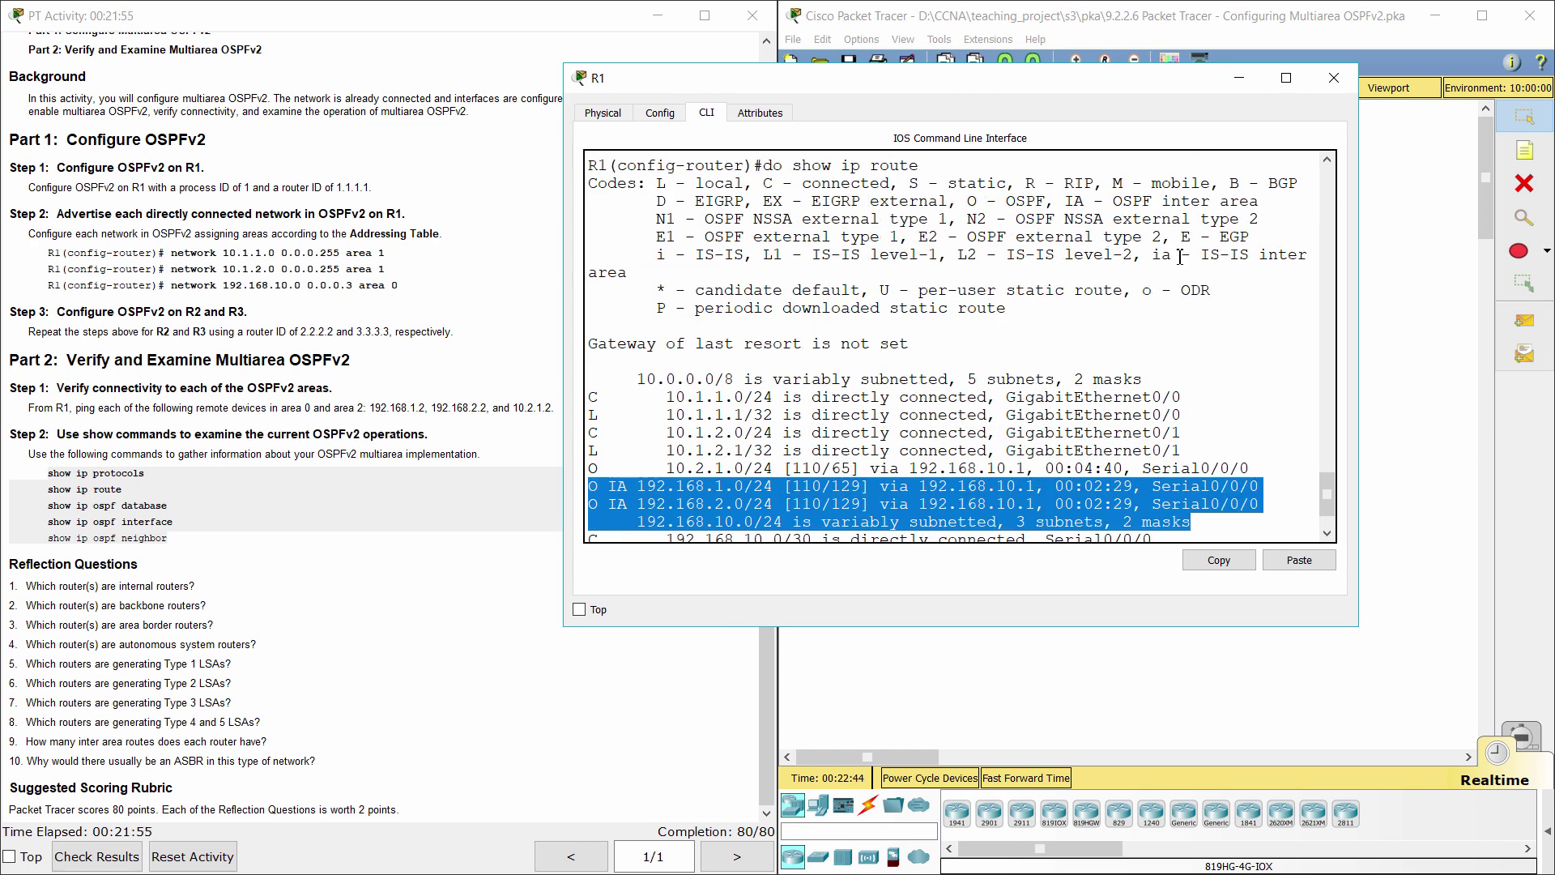
{"action": "left_click_drag", "start_coordinate": [1065, 201], "coordinate": [1260, 202]}
{"action": "scroll", "coordinate": [939, 440], "scroll_direction": "down", "scroll_amount": 2}
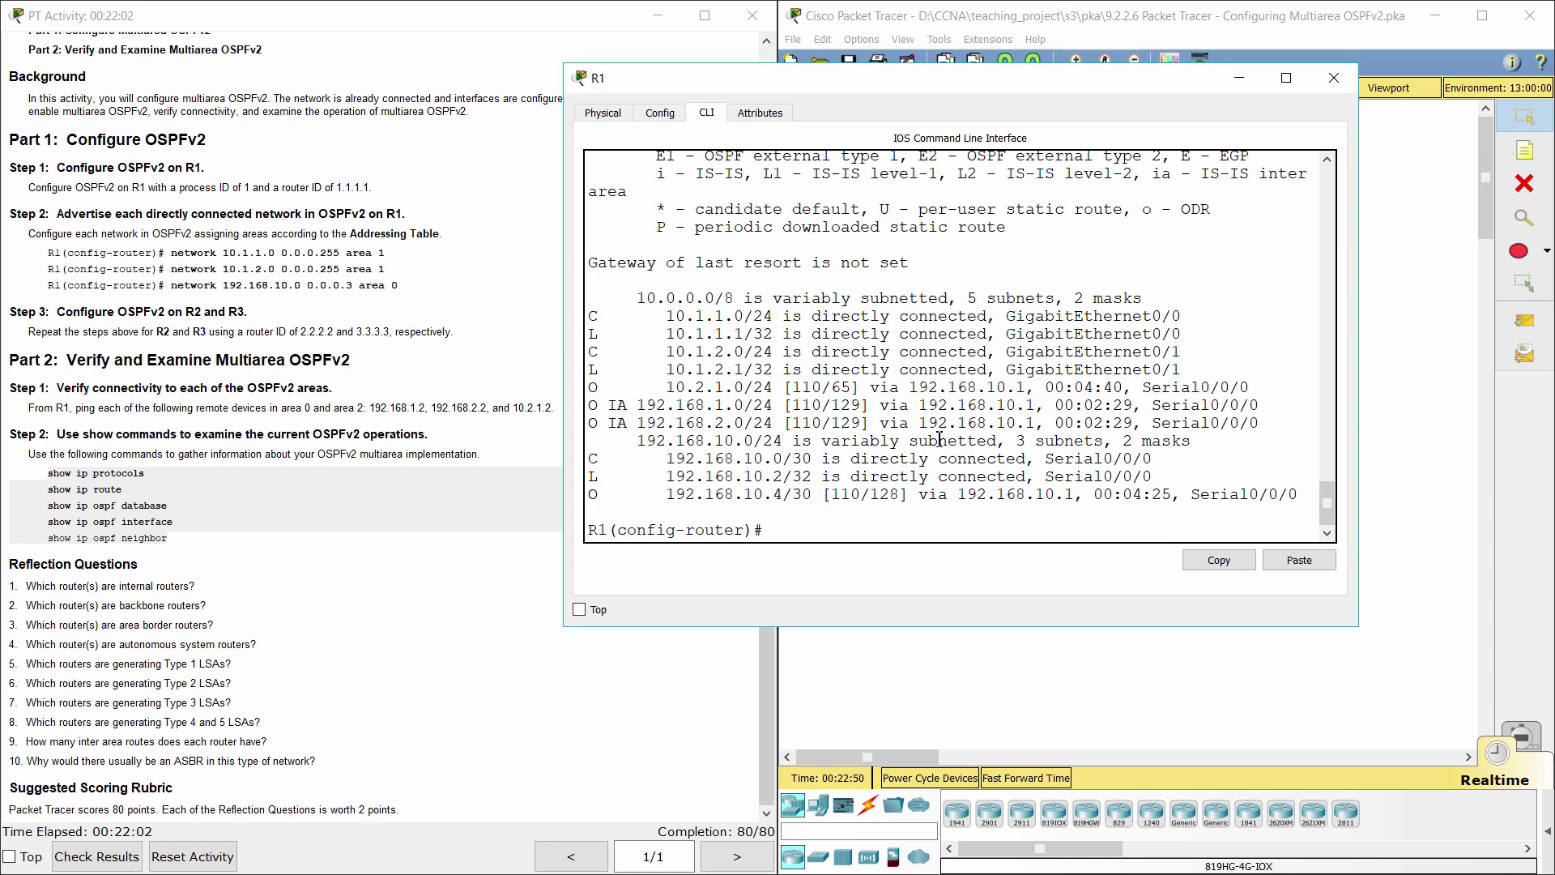
{"action": "left_click_drag", "start_coordinate": [606, 496], "coordinate": [1053, 516]}
{"action": "left_click", "coordinate": [883, 543]}
Show R1's full 'do show ip ospf database' output for areas 0 and 1, then type 'do show ip ospf interface'.
{"action": "type", "text": "do show ip ospf data"}
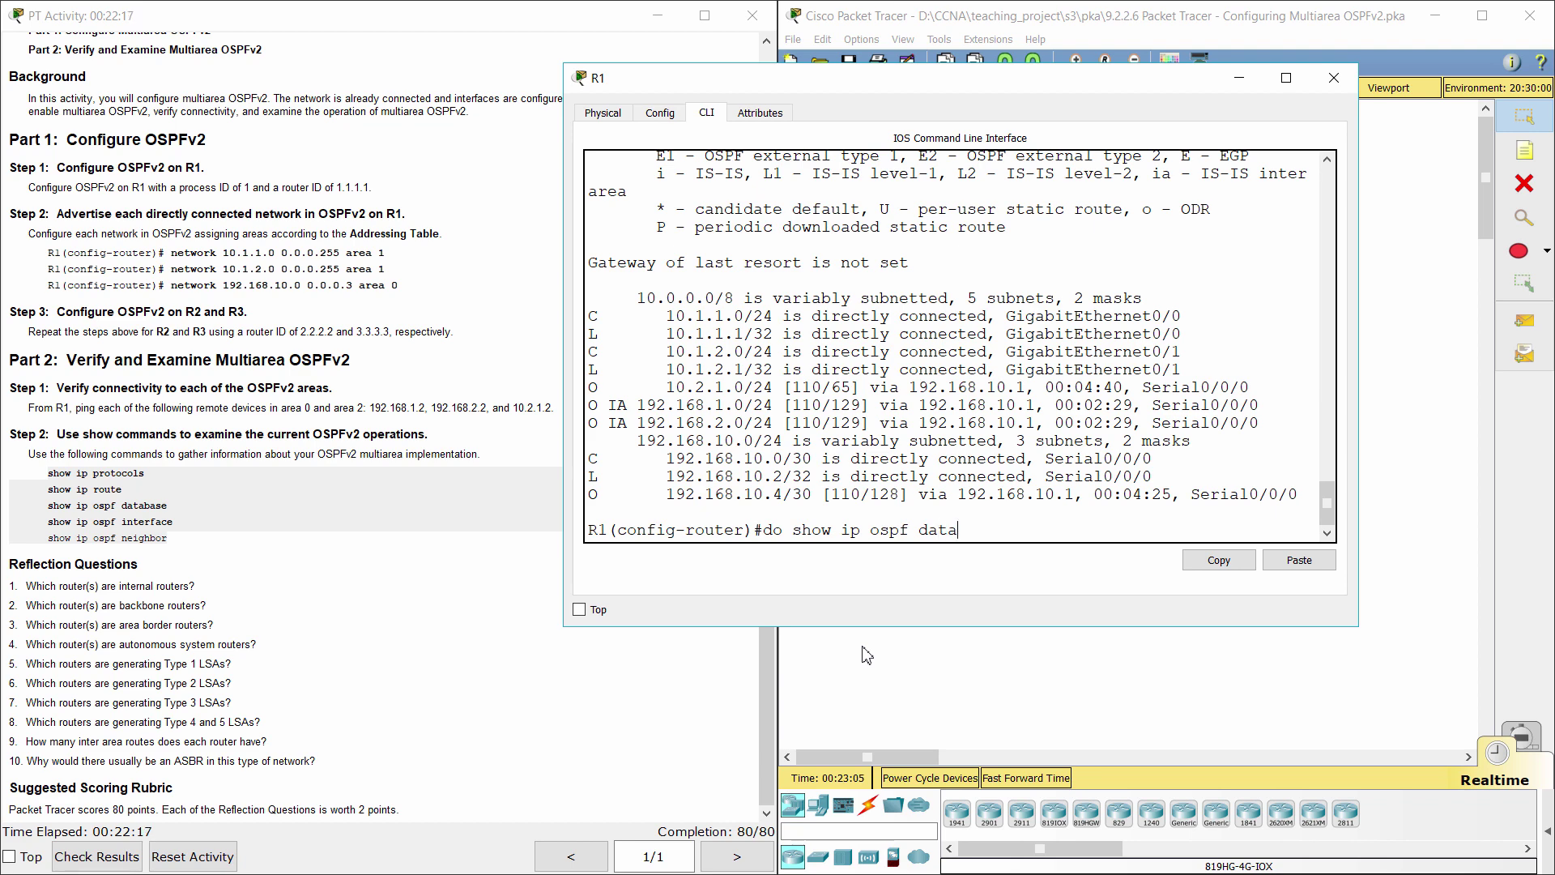
{"action": "type", "text": "base"}
{"action": "key", "text": "Return"}
{"action": "scroll", "coordinate": [875, 486], "scroll_direction": "up", "scroll_amount": 8}
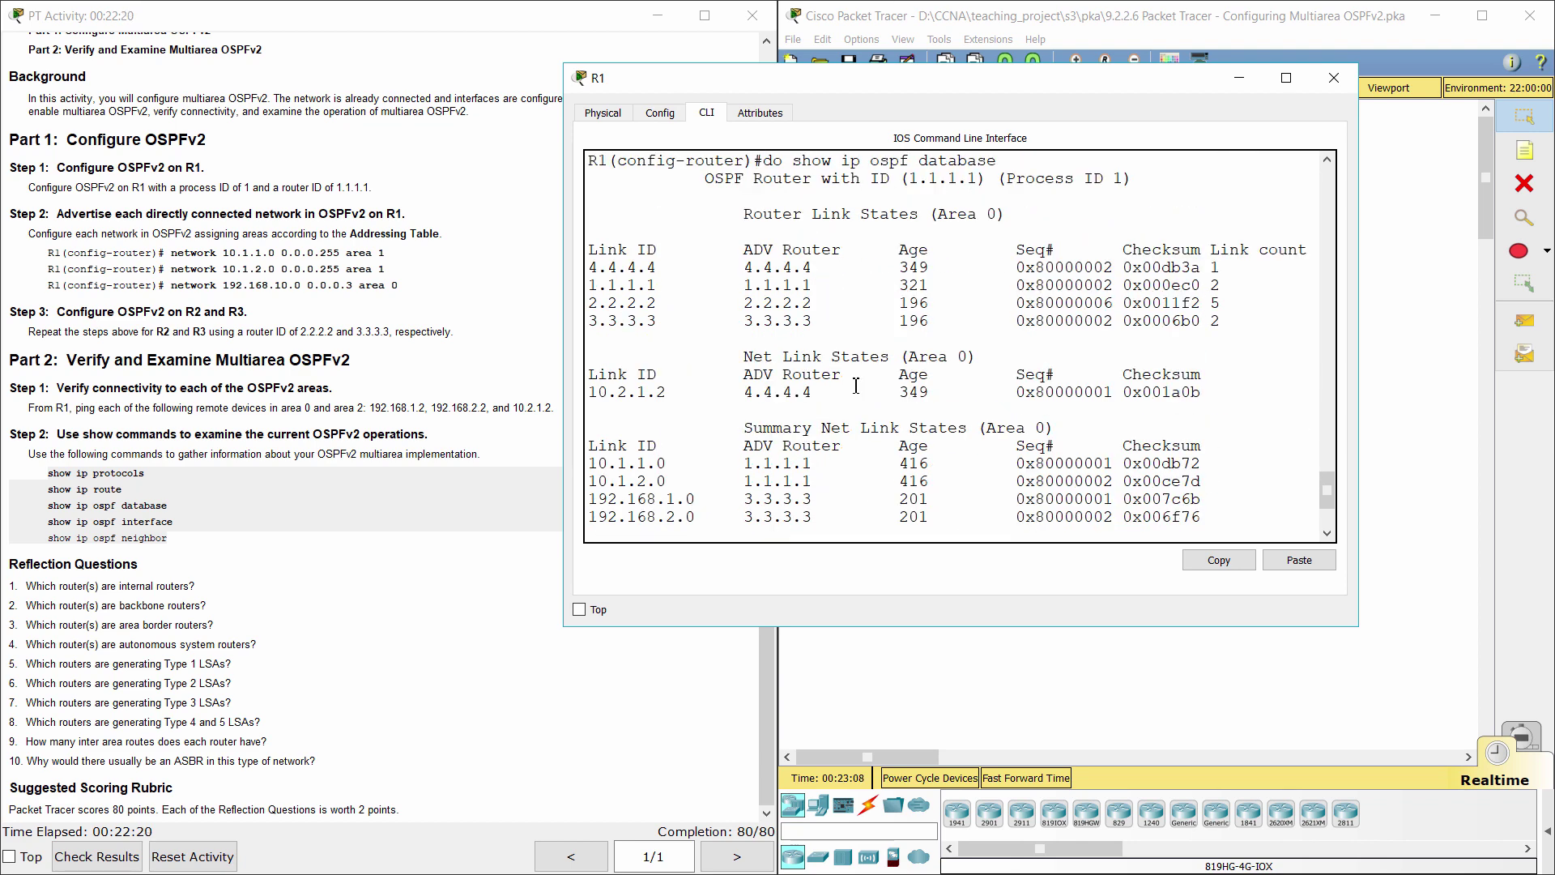
{"action": "scroll", "coordinate": [858, 387], "scroll_direction": "down", "scroll_amount": 6}
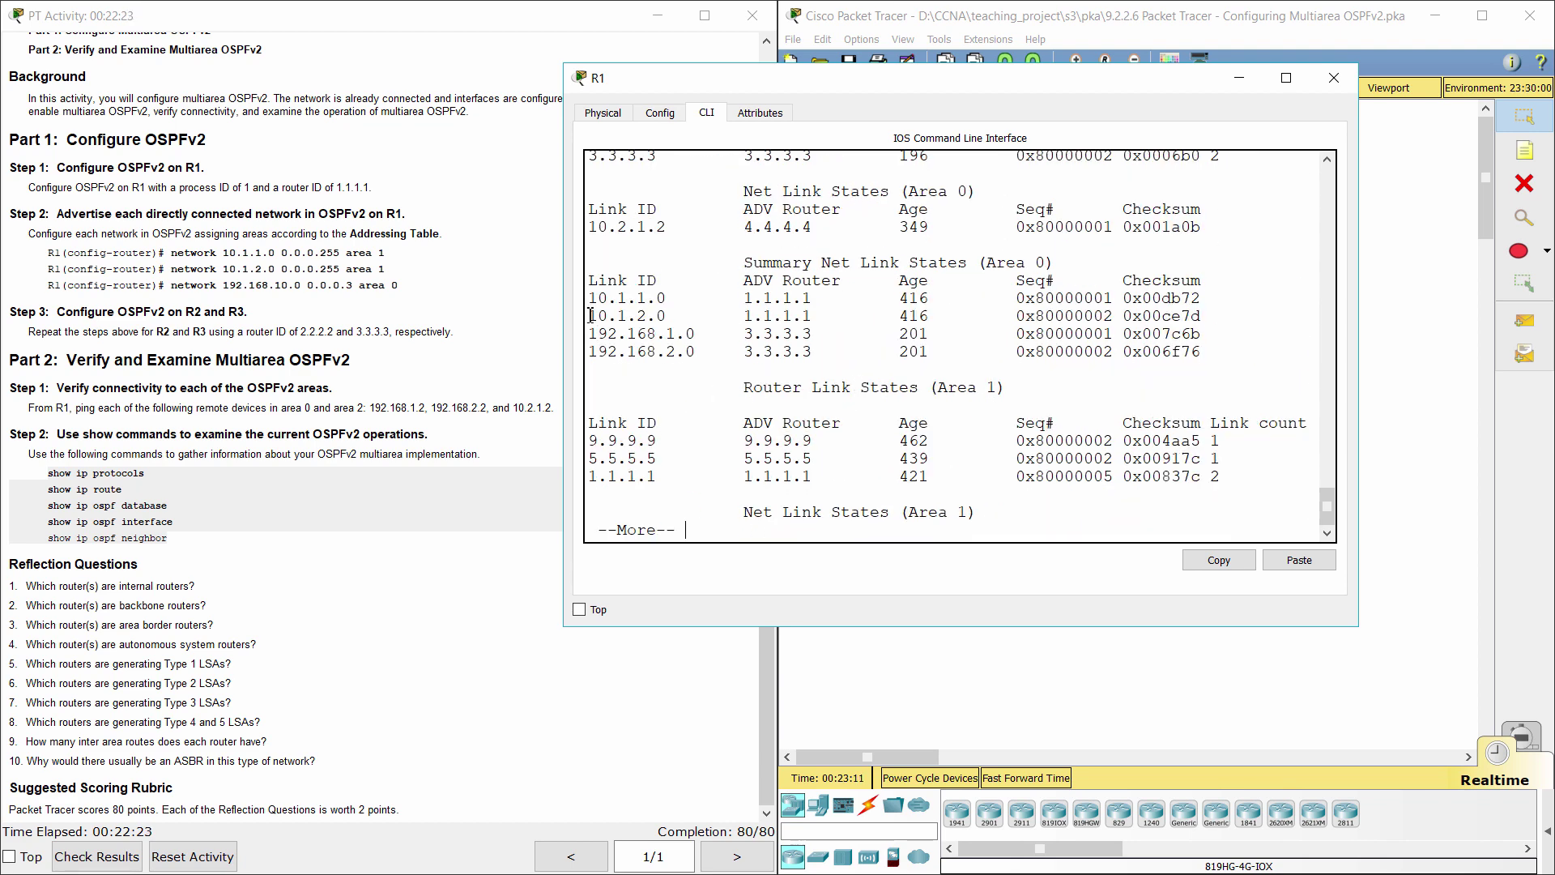
{"action": "key", "text": "space"}
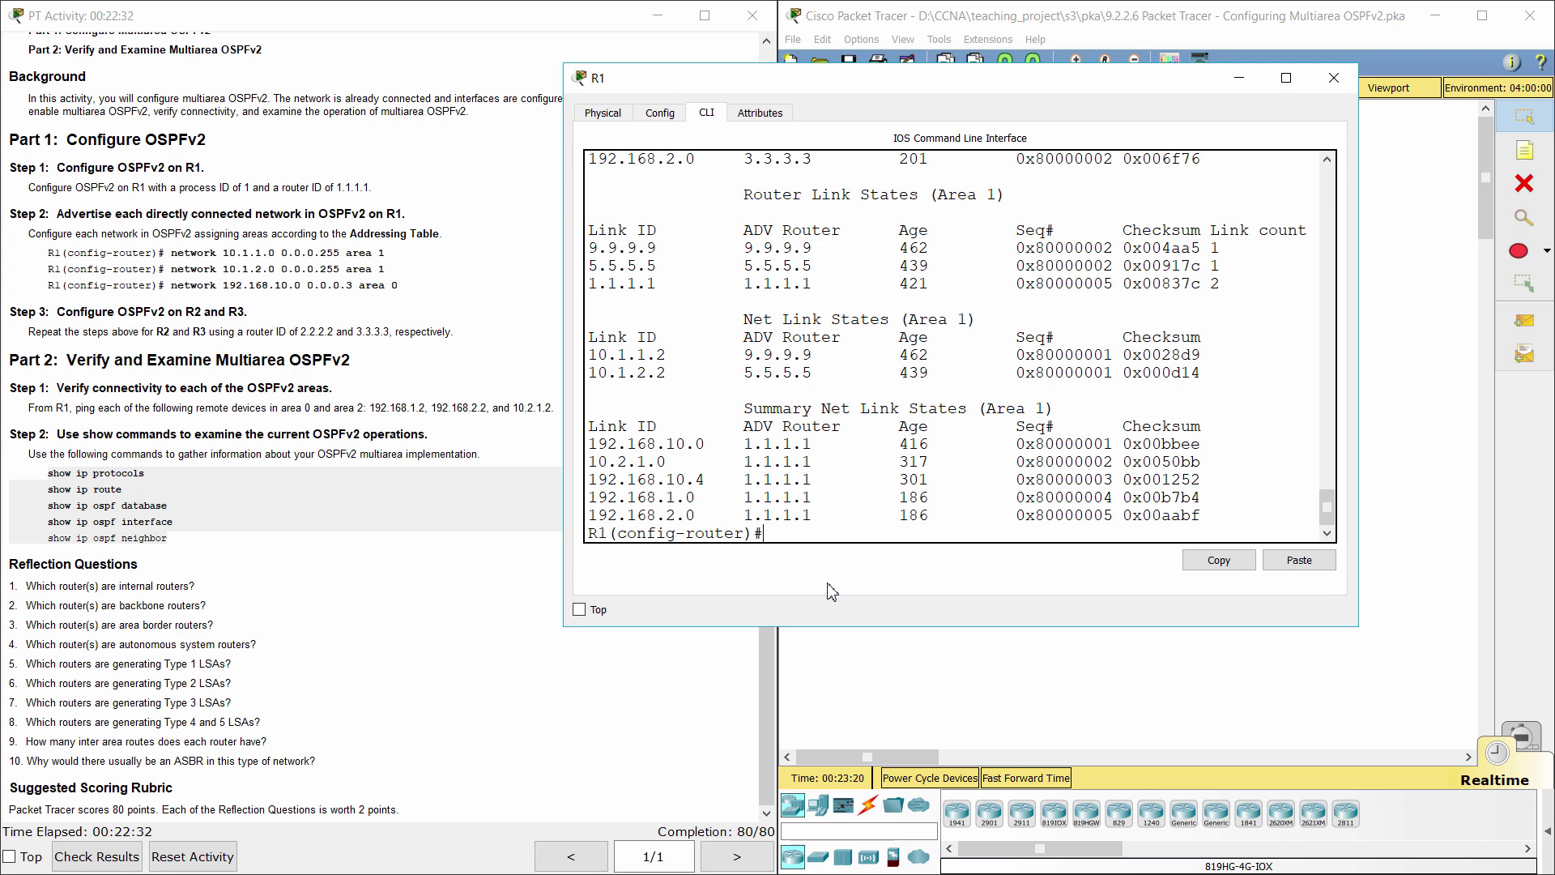
{"action": "type", "text": "do show ip ospf interfa"}
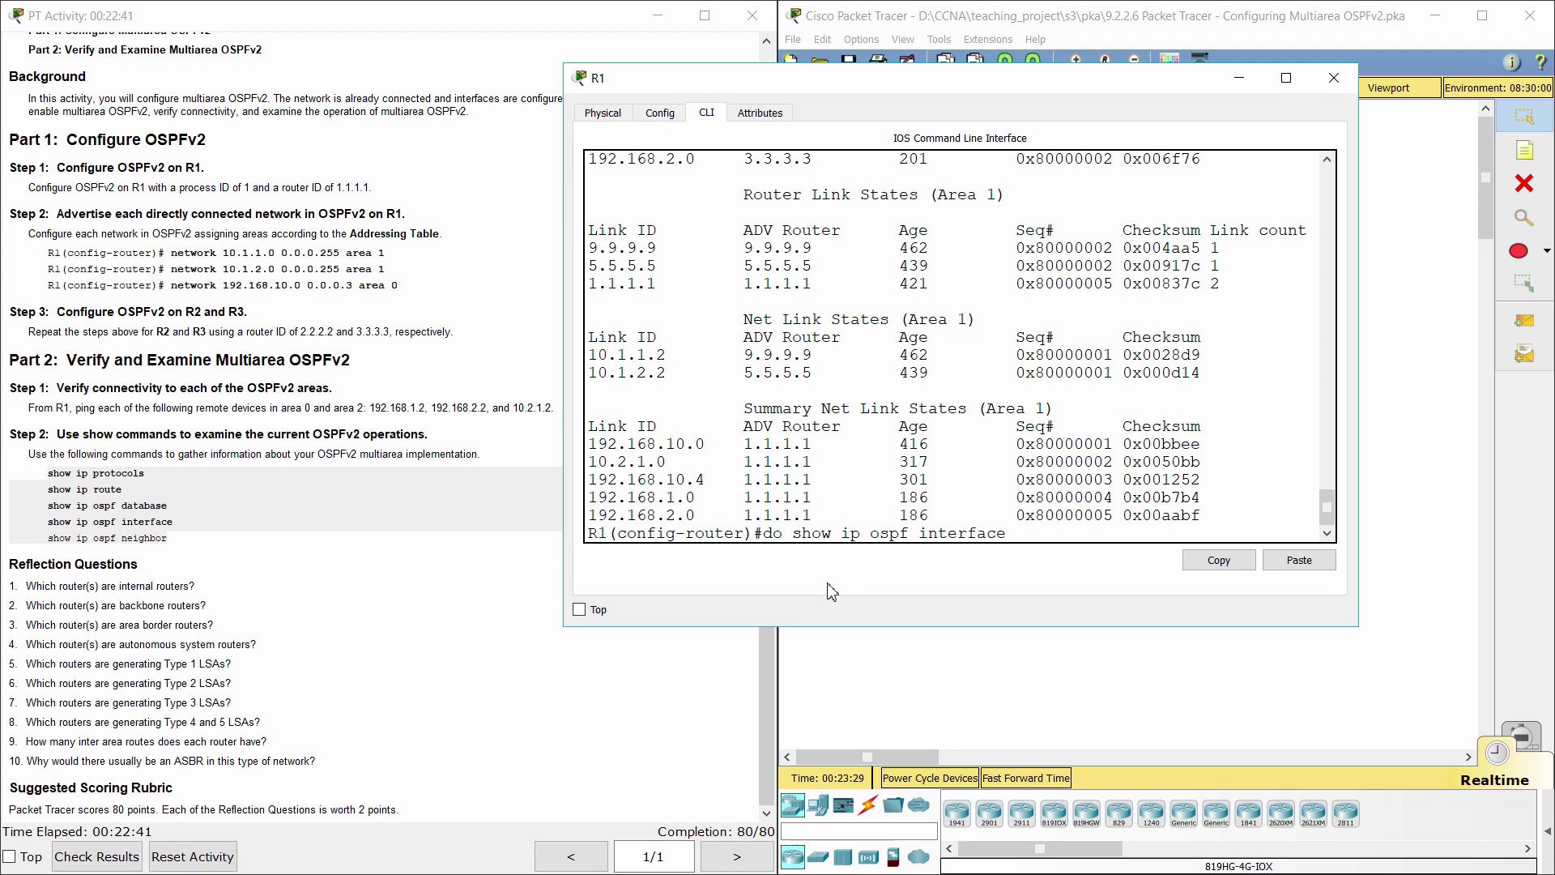
{"action": "type", "text": "ce"}
Run show ip ospf interface on R1 and review the Serial0/0/0 entry in area 0.
{"action": "key", "text": "Return"}
{"action": "scroll", "coordinate": [830, 591], "scroll_direction": "up", "scroll_amount": 4}
{"action": "scroll", "coordinate": [827, 363], "scroll_direction": "down", "scroll_amount": 2}
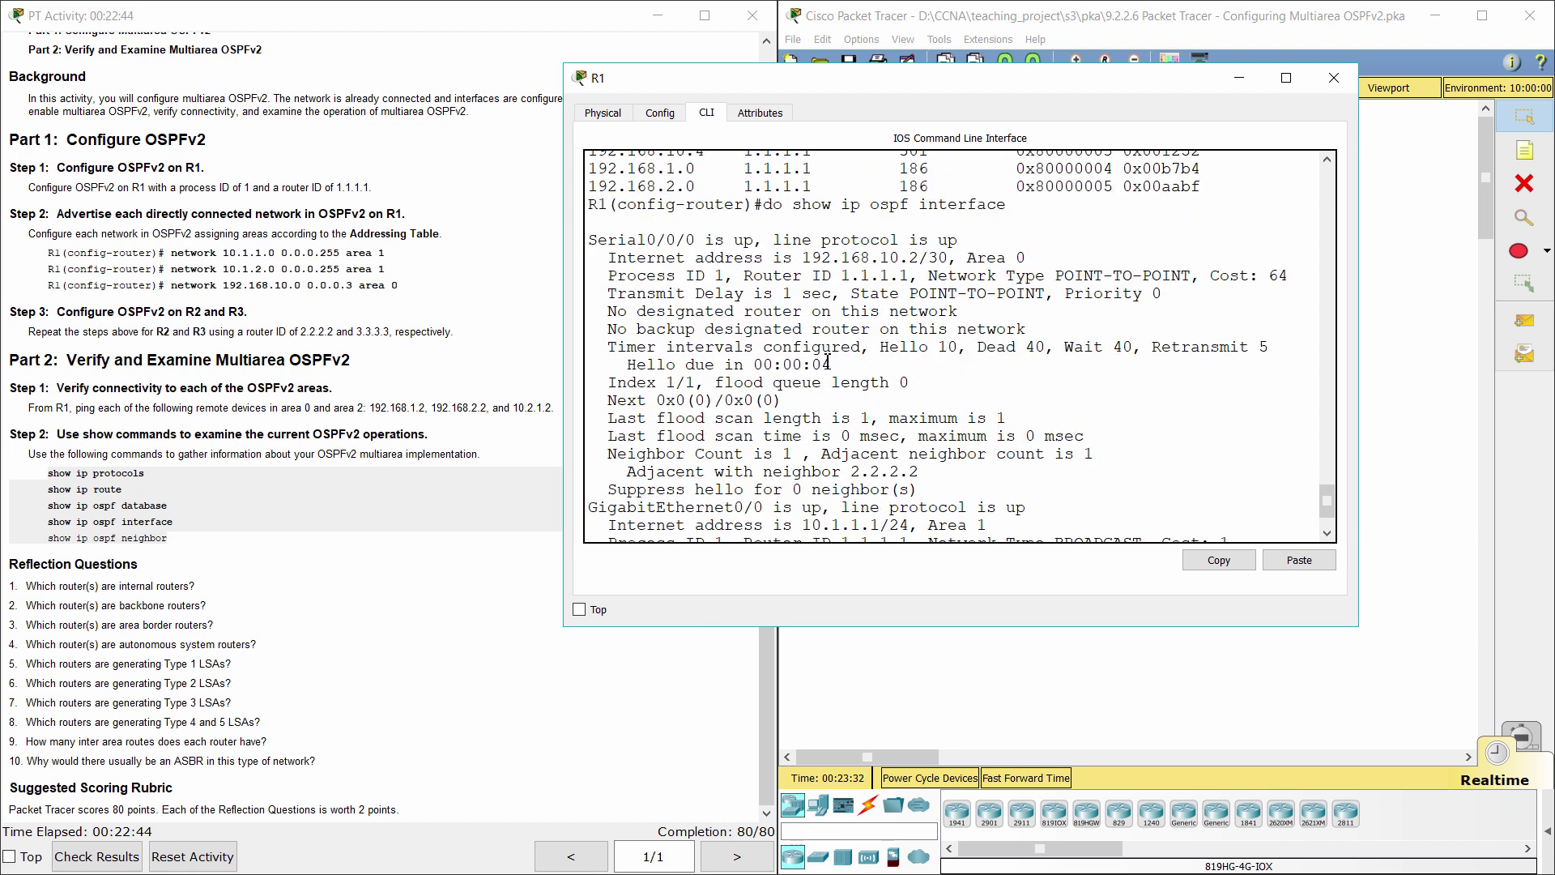
{"action": "left_click_drag", "start_coordinate": [595, 239], "coordinate": [699, 240]}
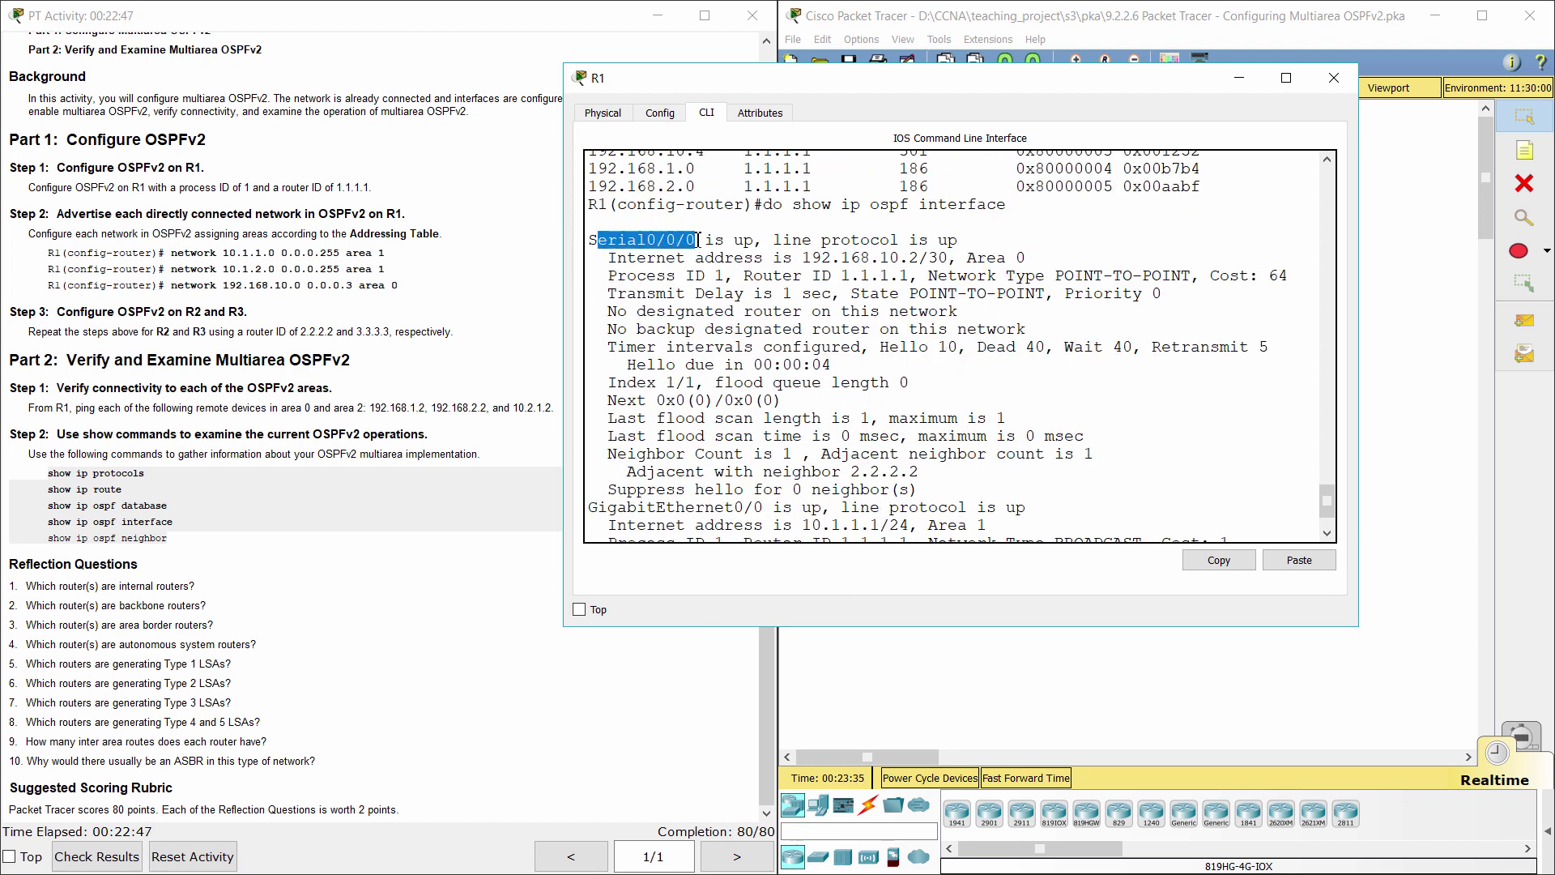
{"action": "left_click_drag", "start_coordinate": [811, 257], "coordinate": [1053, 259]}
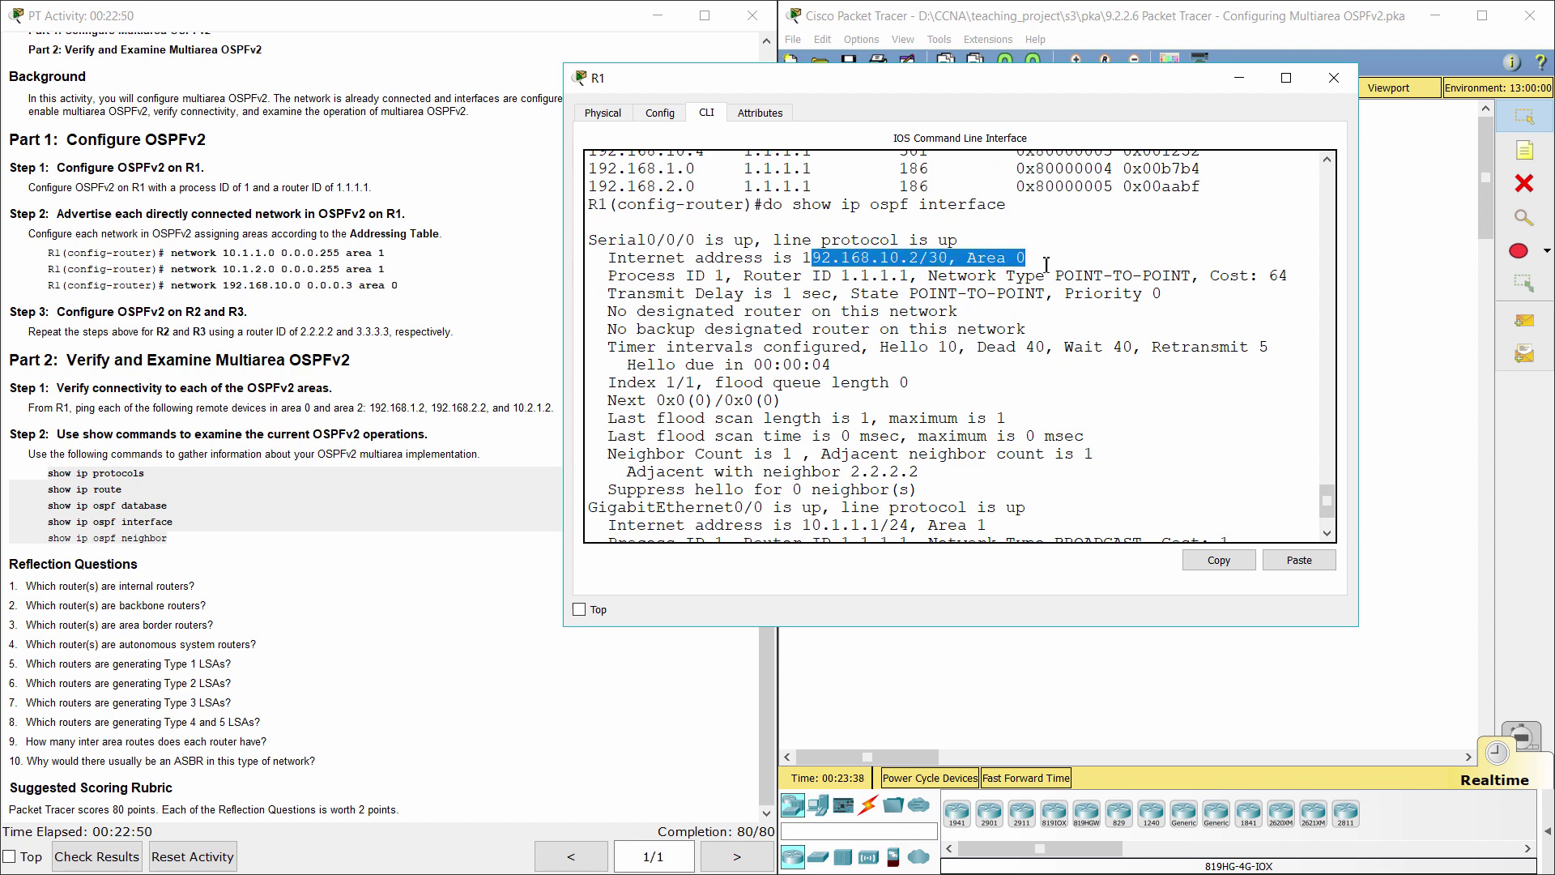
{"action": "scroll", "coordinate": [1041, 272], "scroll_direction": "down", "scroll_amount": 2}
Page to the end and review GigabitEthernet0/0 and 0/1 in area 1, with R1 as BDR.
{"action": "key", "text": "space"}
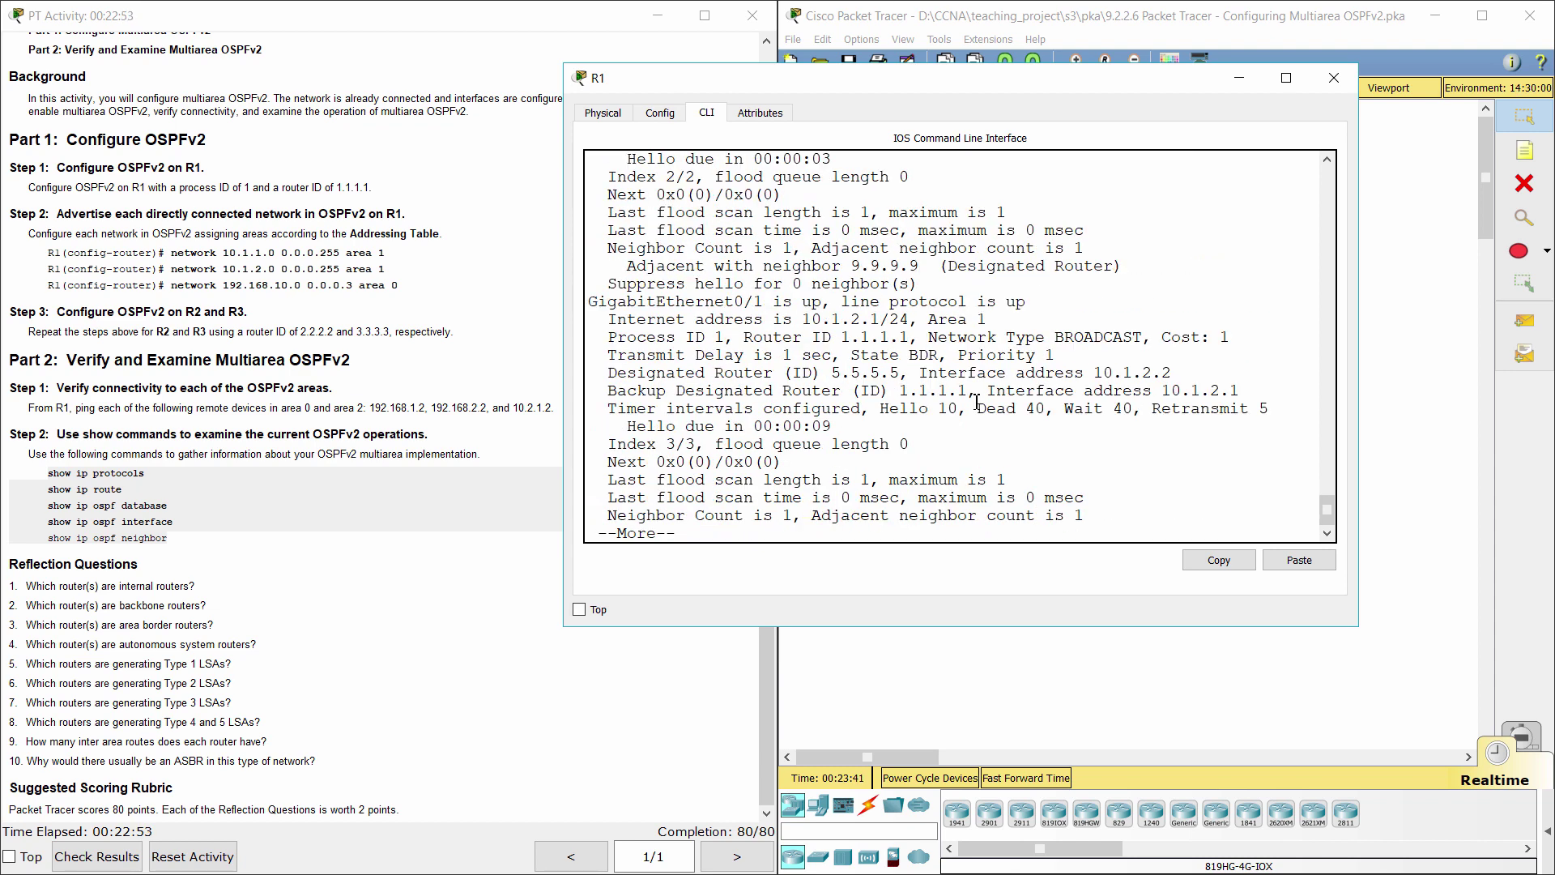
{"action": "key", "text": "space"}
{"action": "scroll", "coordinate": [979, 401], "scroll_direction": "up", "scroll_amount": 5}
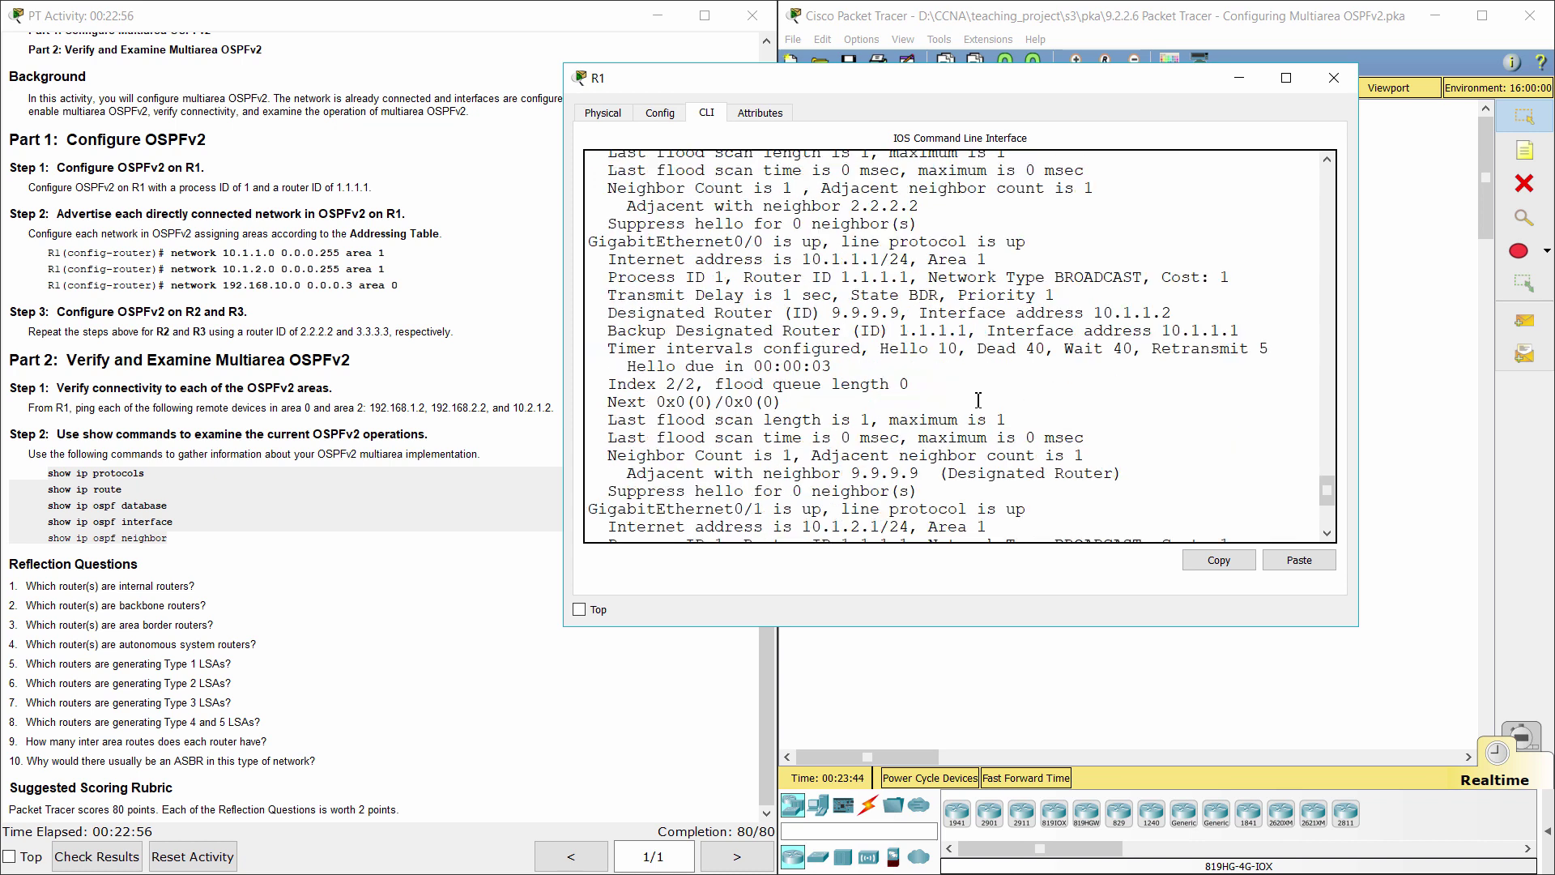
{"action": "scroll", "coordinate": [978, 399], "scroll_direction": "up", "scroll_amount": 4}
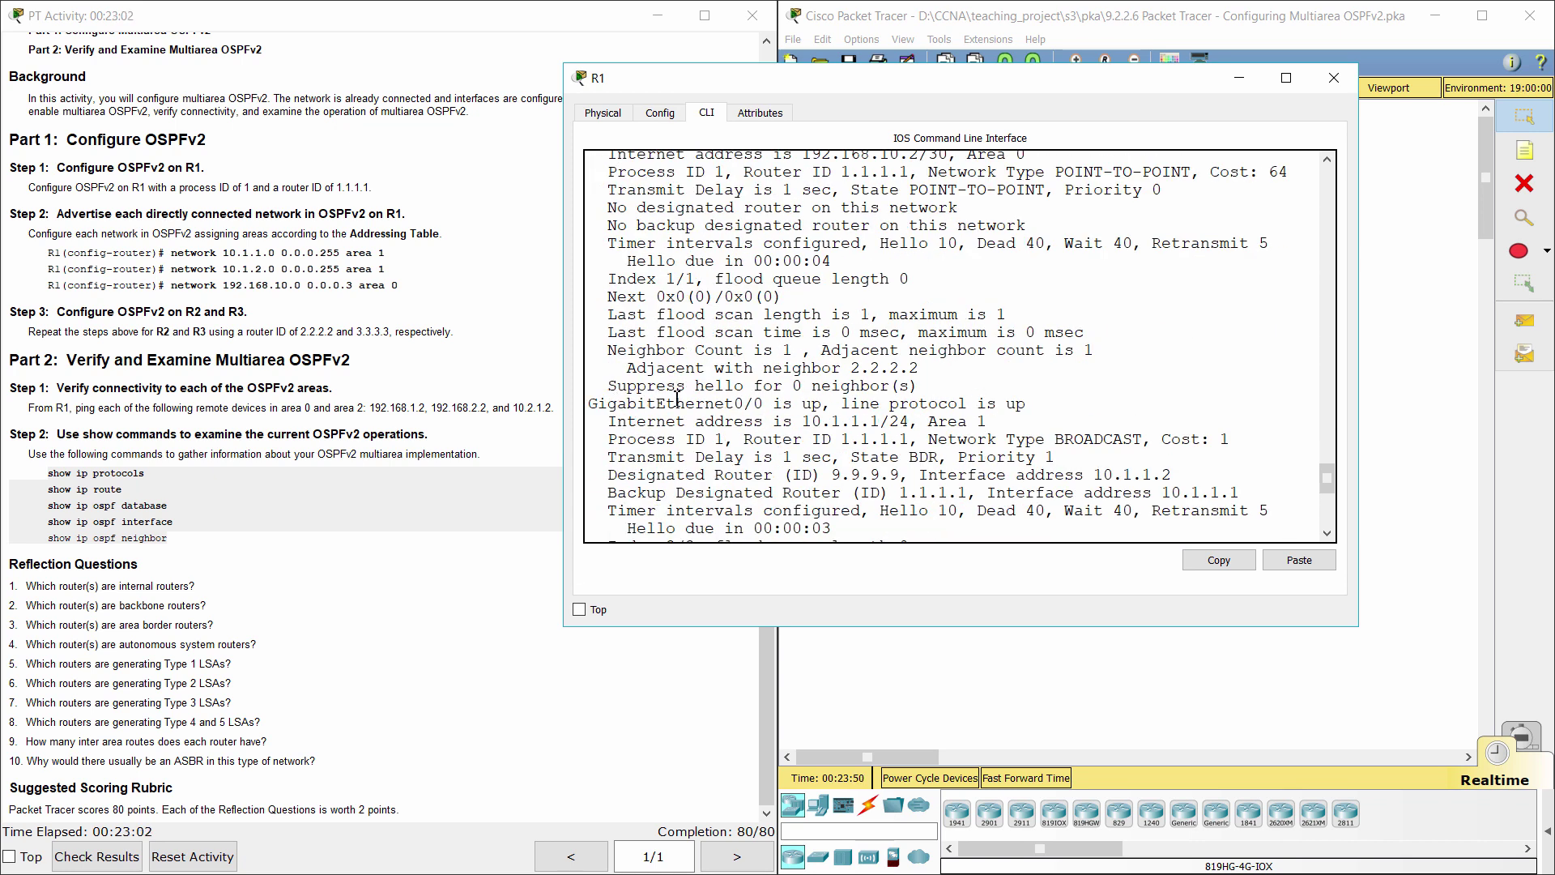
{"action": "left_click_drag", "start_coordinate": [609, 403], "coordinate": [992, 422]}
{"action": "scroll", "coordinate": [992, 422], "scroll_direction": "down", "scroll_amount": 8}
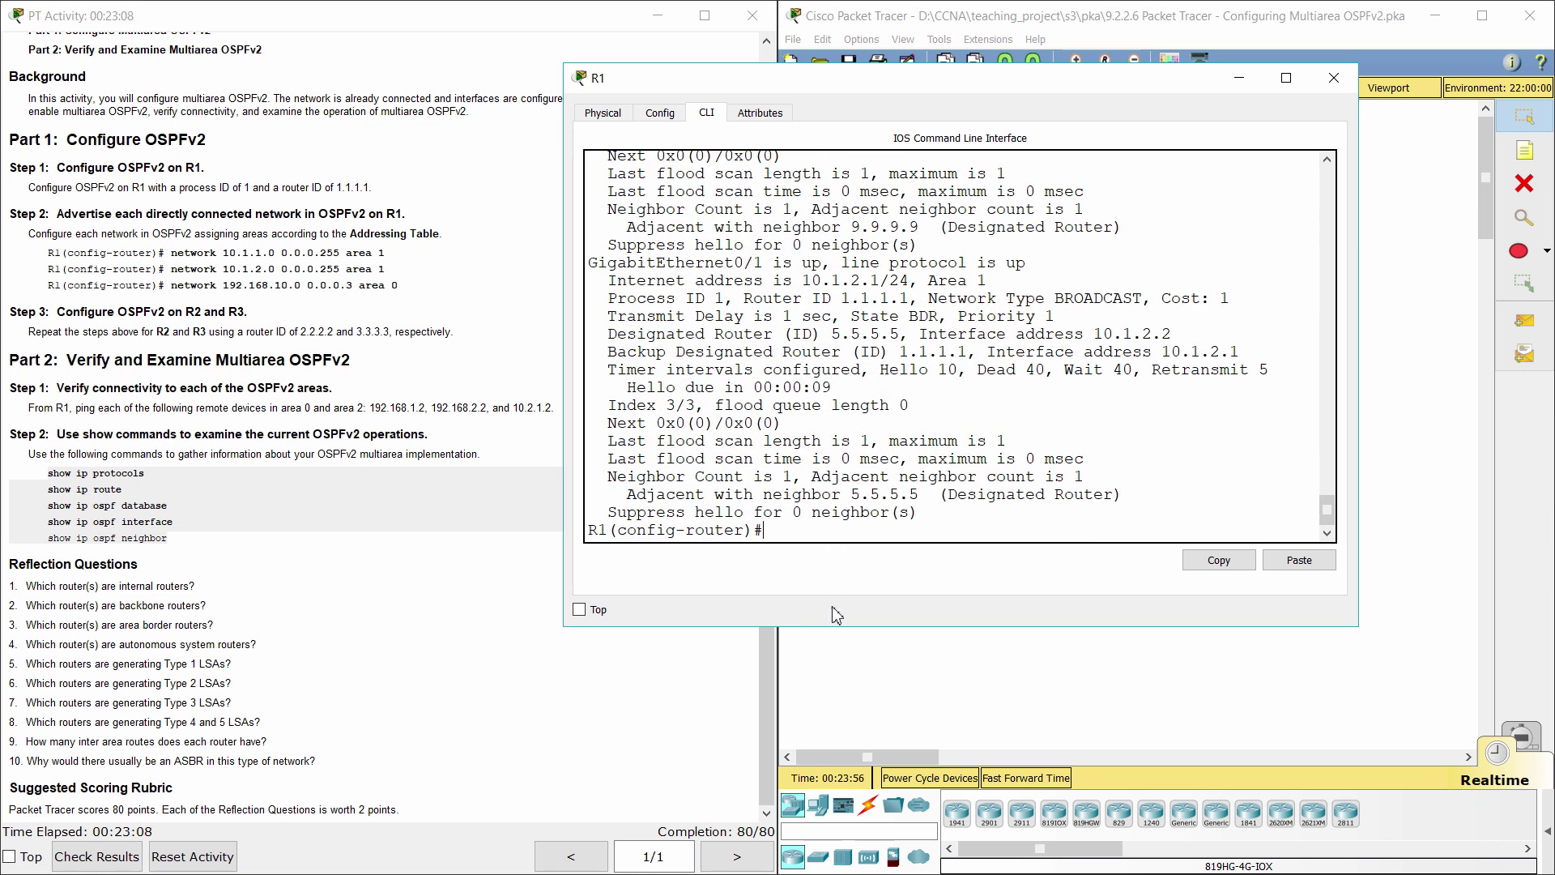
Run 'do show ip ospf neighbor' on R1 and check FULL adjacencies with 2.2.2.2, 9.9.9.9 and 5.5.5.5.
{"action": "type", "text": "do show ip ospf neighb"}
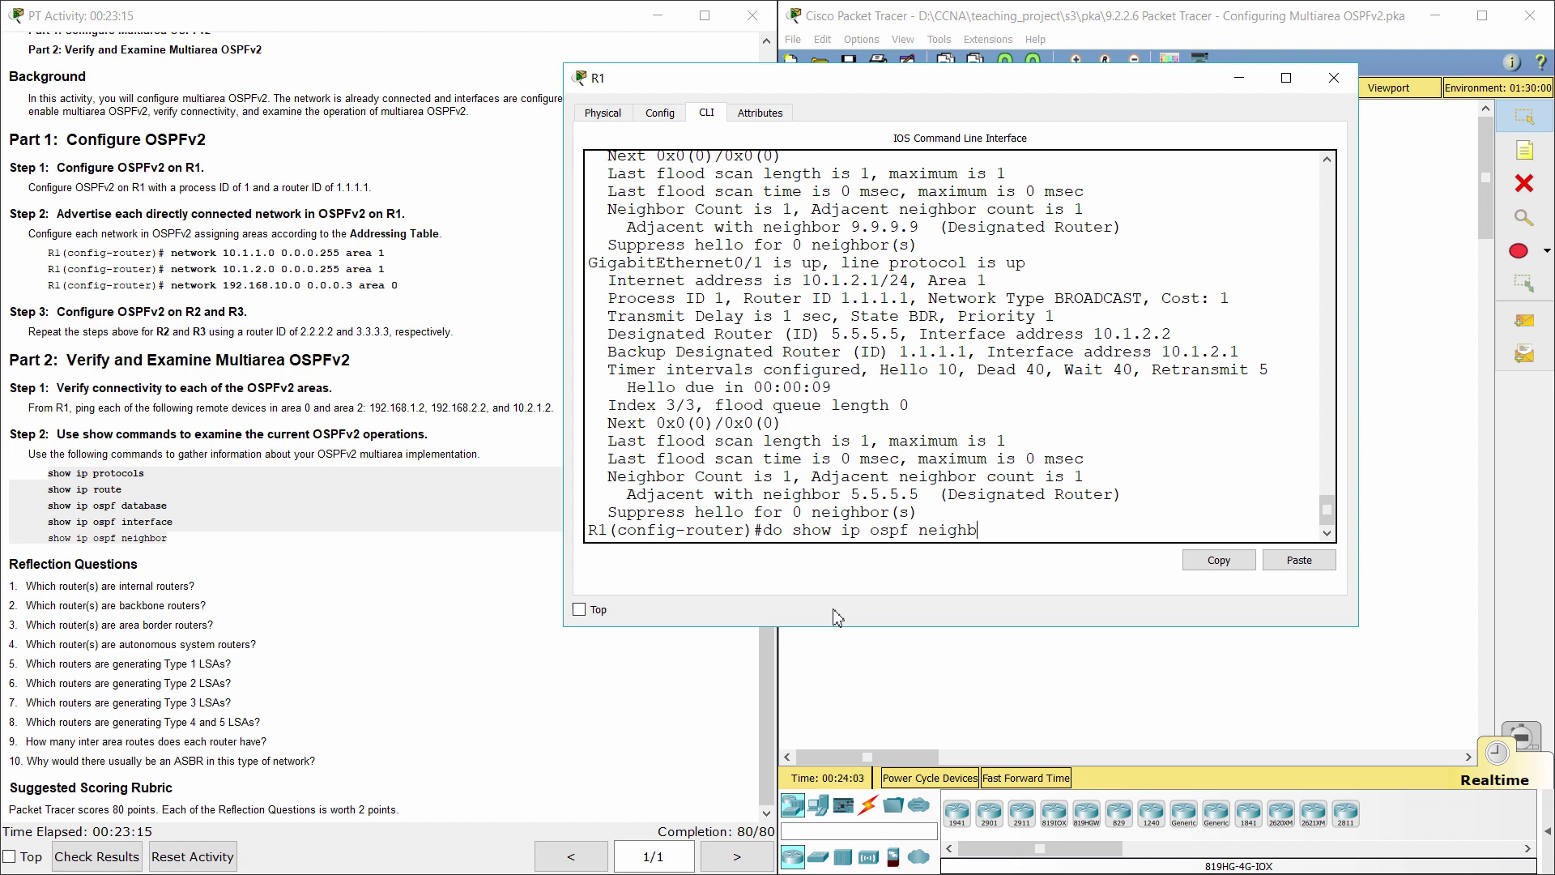
{"action": "type", "text": "or"}
{"action": "key", "text": "Return"}
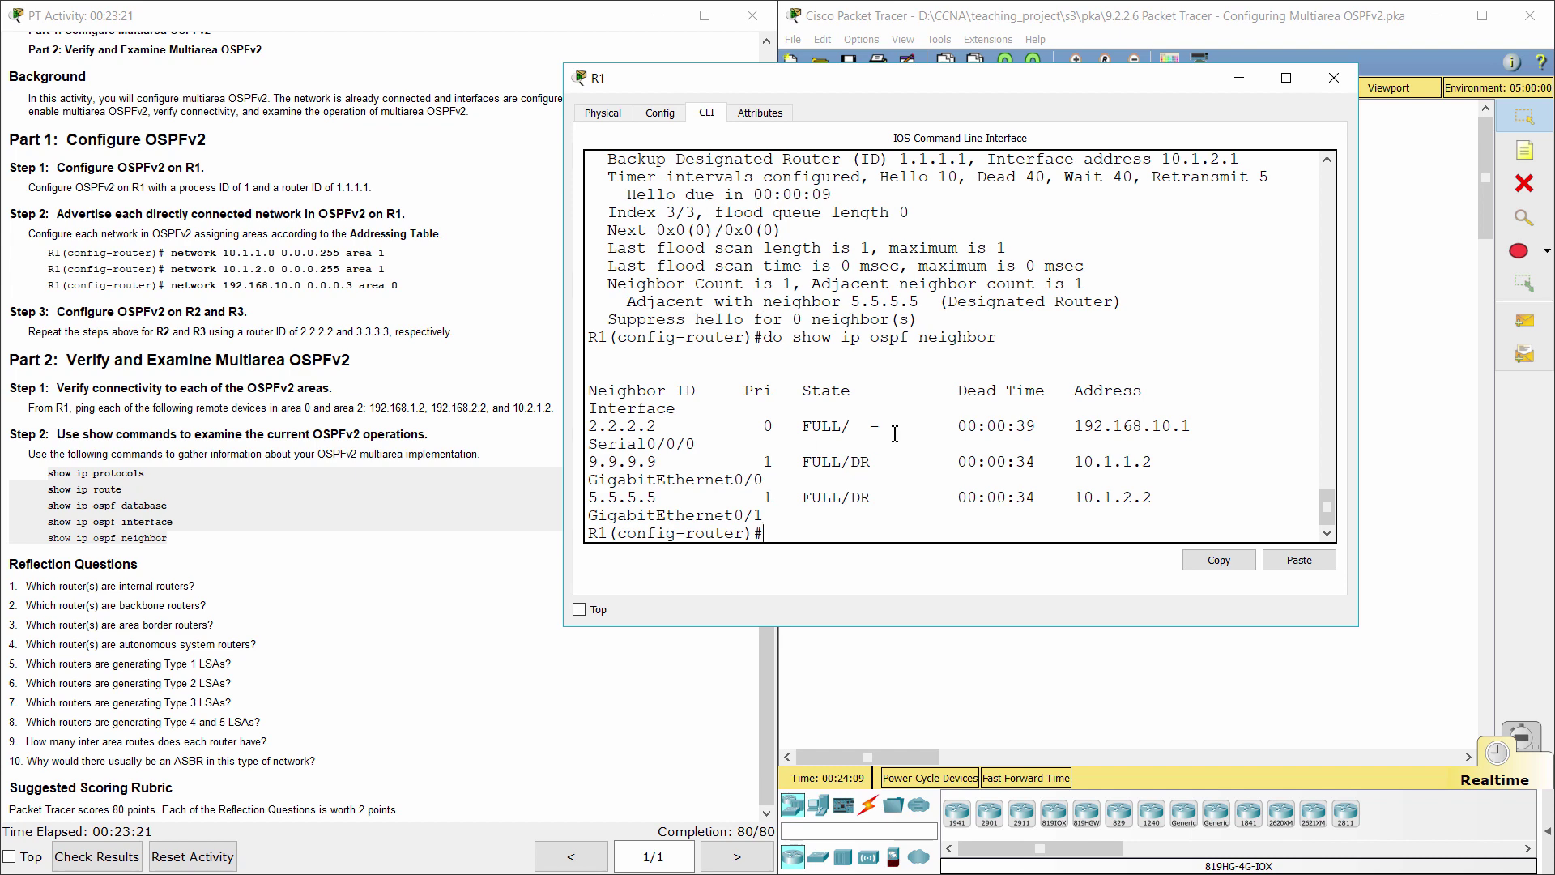
{"action": "left_click_drag", "start_coordinate": [677, 409], "coordinate": [1196, 429]}
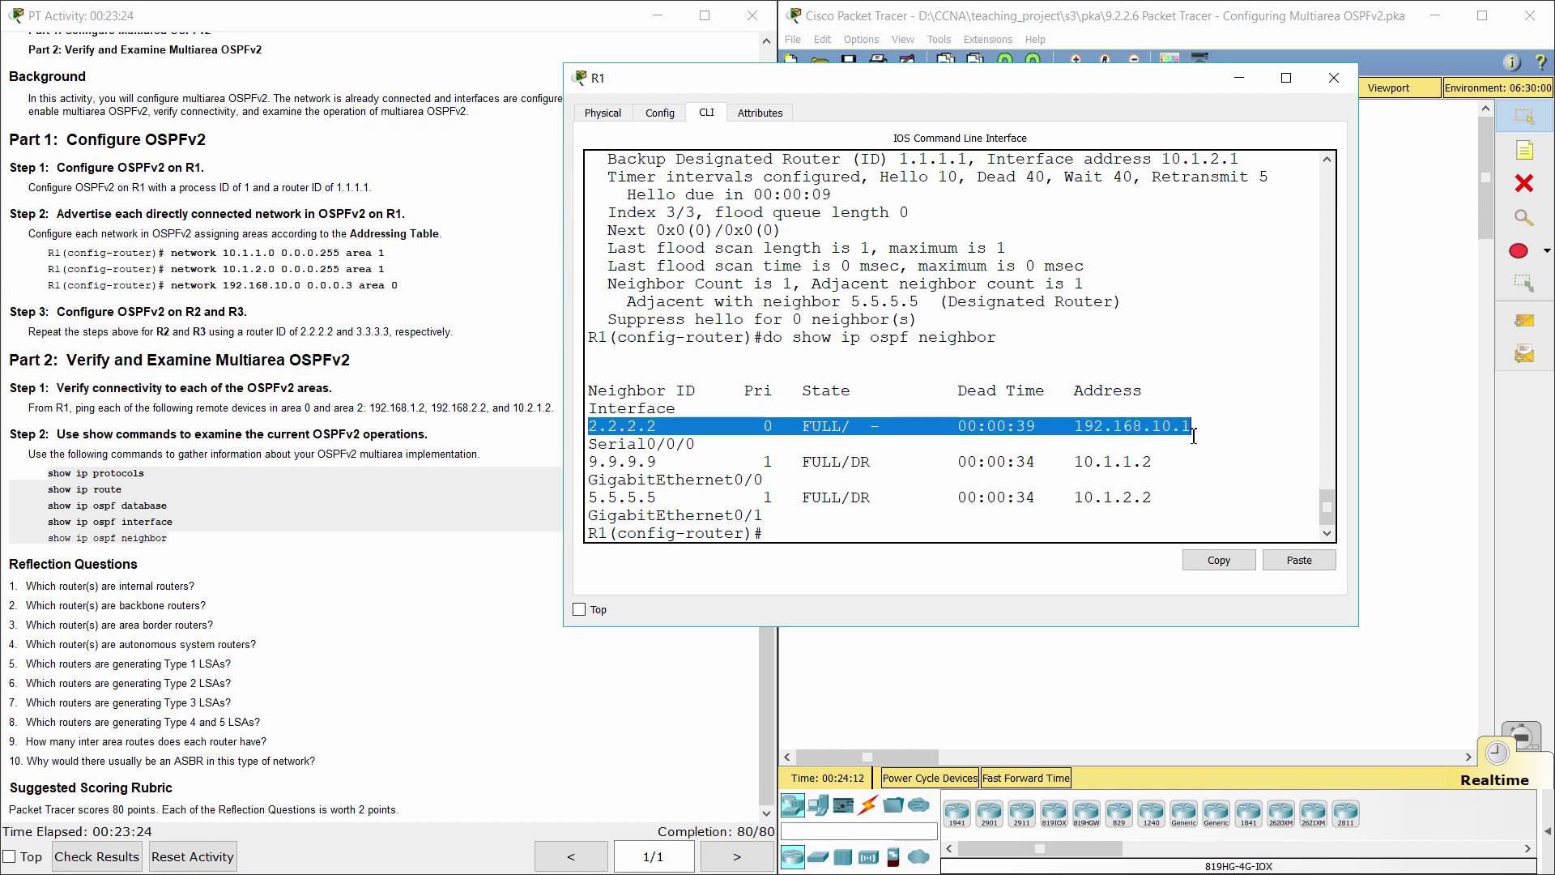
{"action": "left_click", "coordinate": [1110, 428]}
{"action": "left_click_drag", "start_coordinate": [587, 444], "coordinate": [1129, 529]}
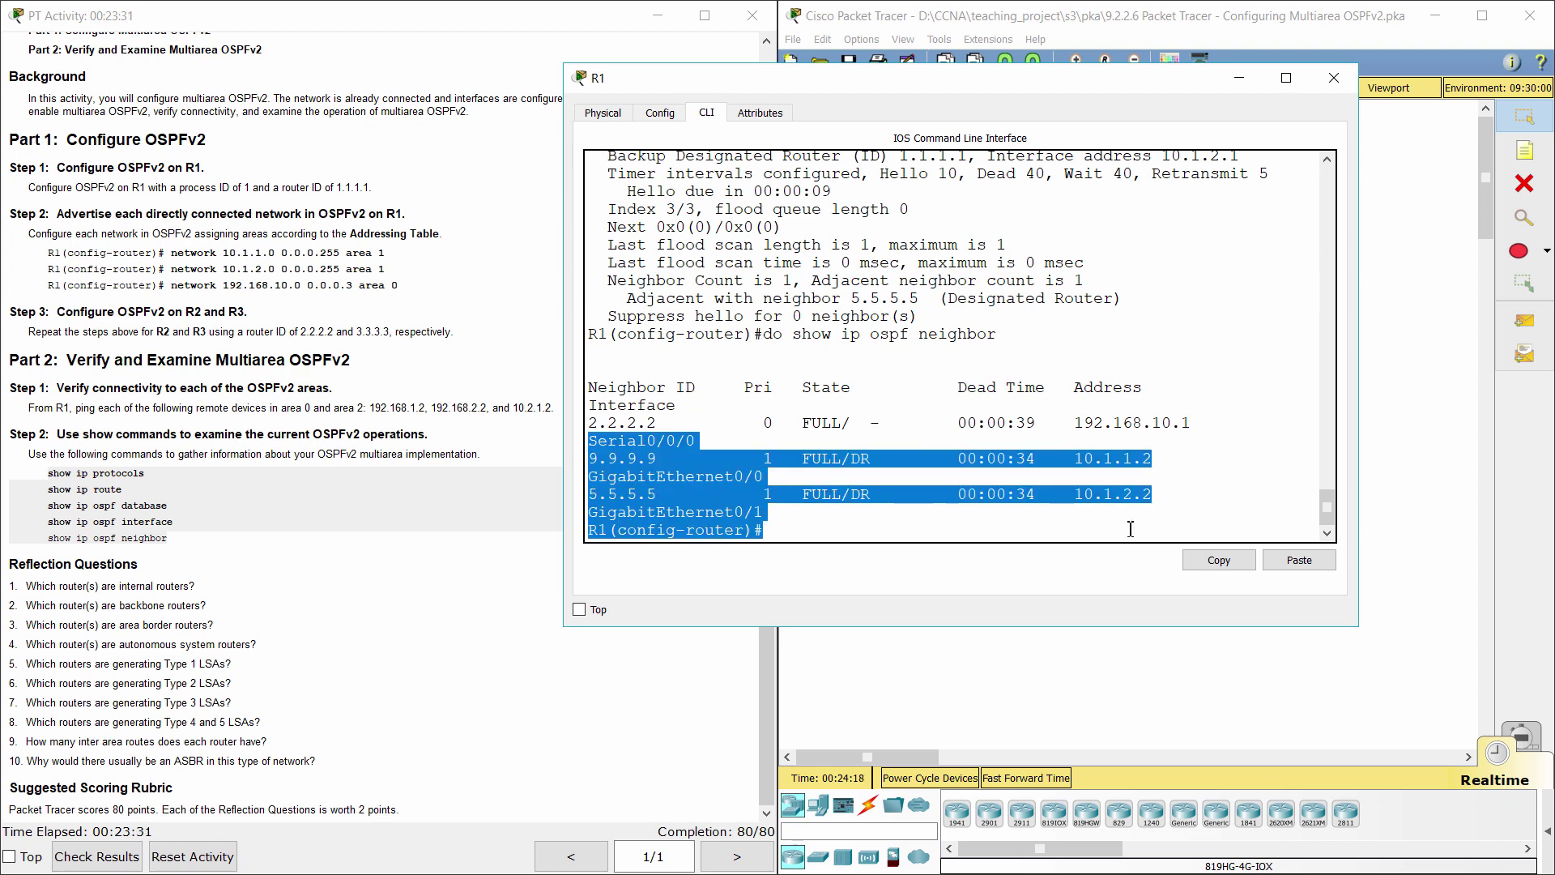
{"action": "left_click", "coordinate": [1027, 525]}
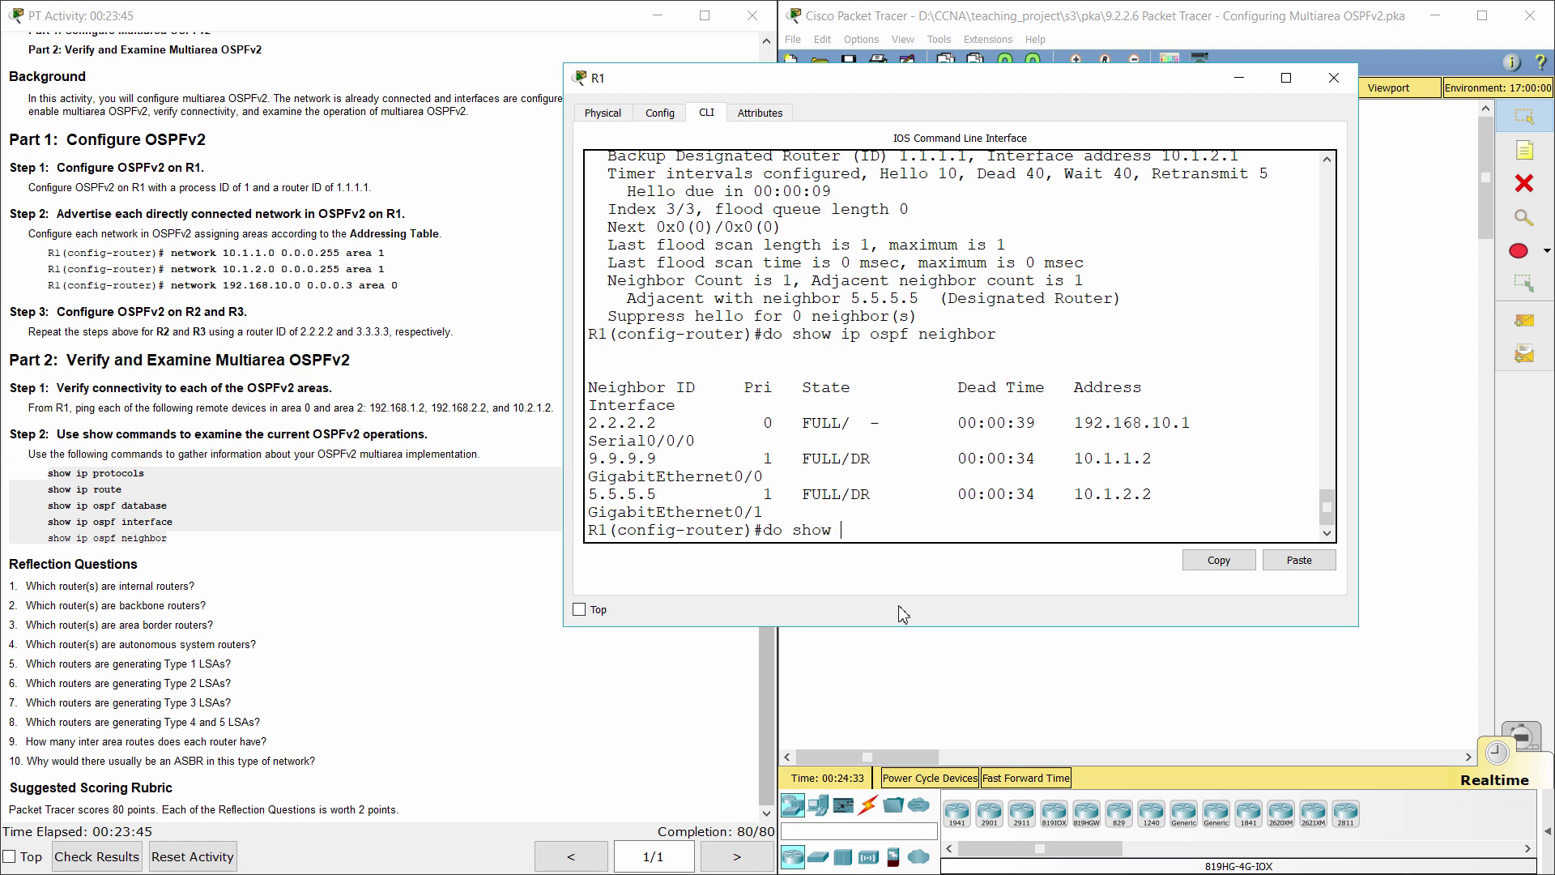
Page R1's running config to router ospf 1, router-id 1.1.1.1, and its three network statements.
{"action": "key", "text": "Return"}
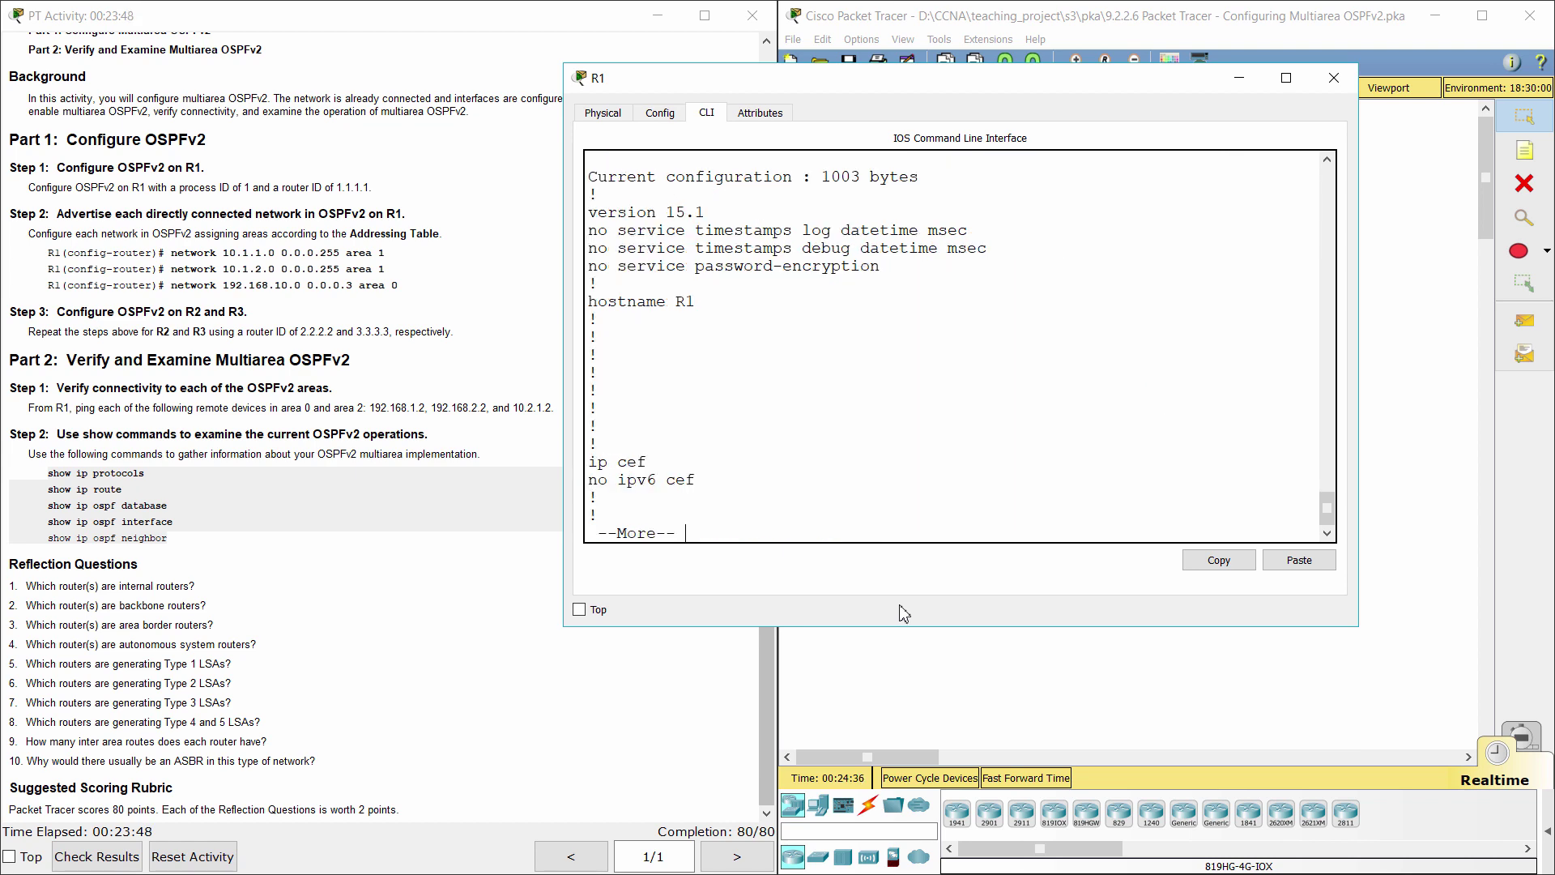
{"action": "key", "text": "space"}
{"action": "key", "text": "space"}
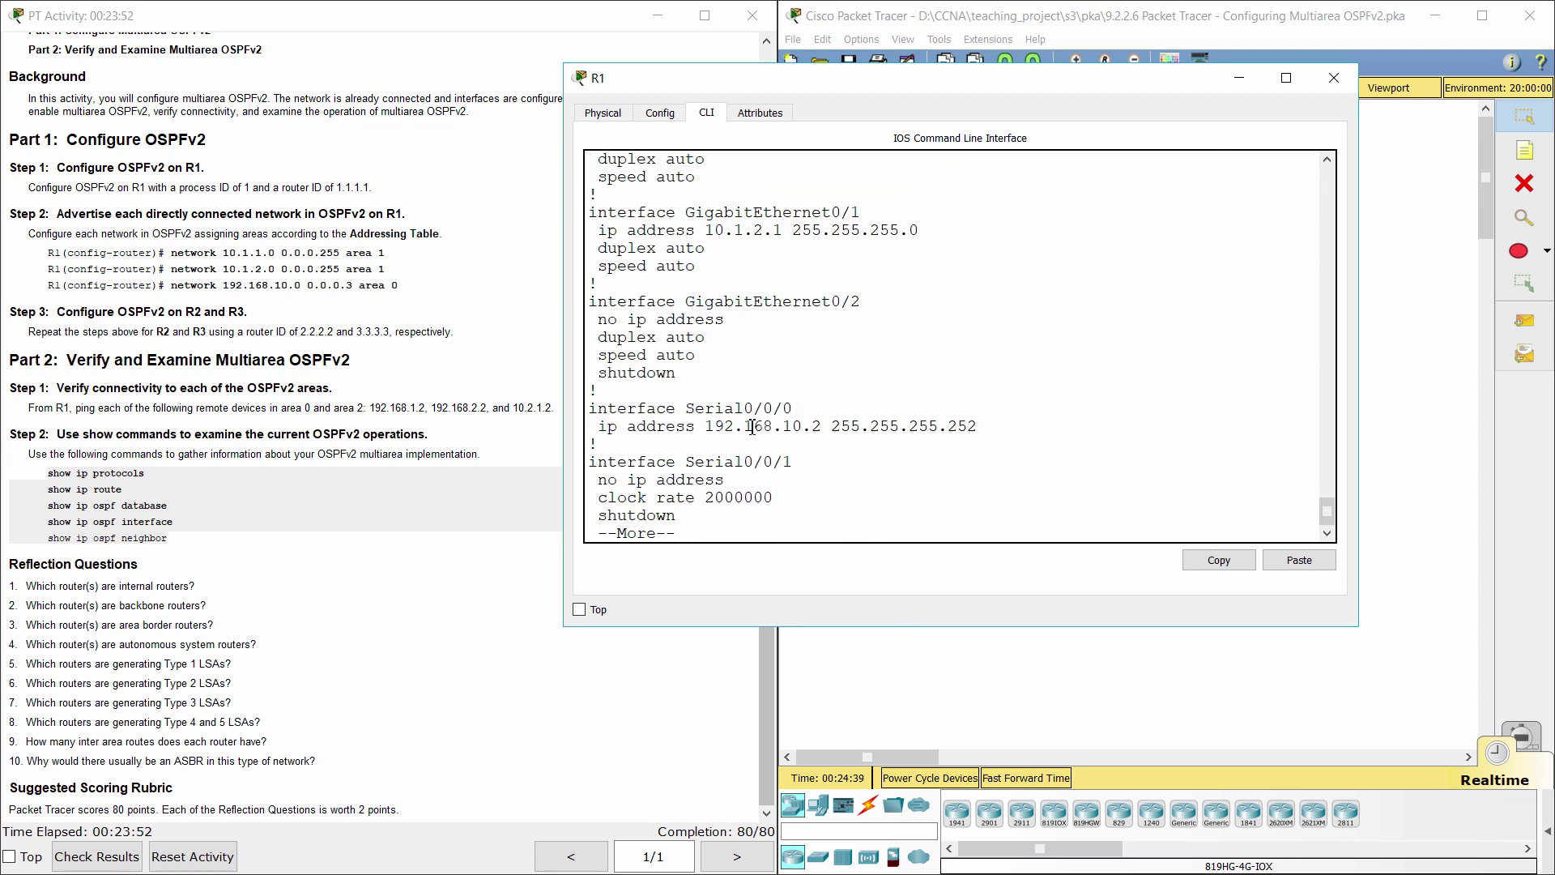
{"action": "key", "text": "space"}
{"action": "scroll", "coordinate": [749, 417], "scroll_direction": "up", "scroll_amount": 2}
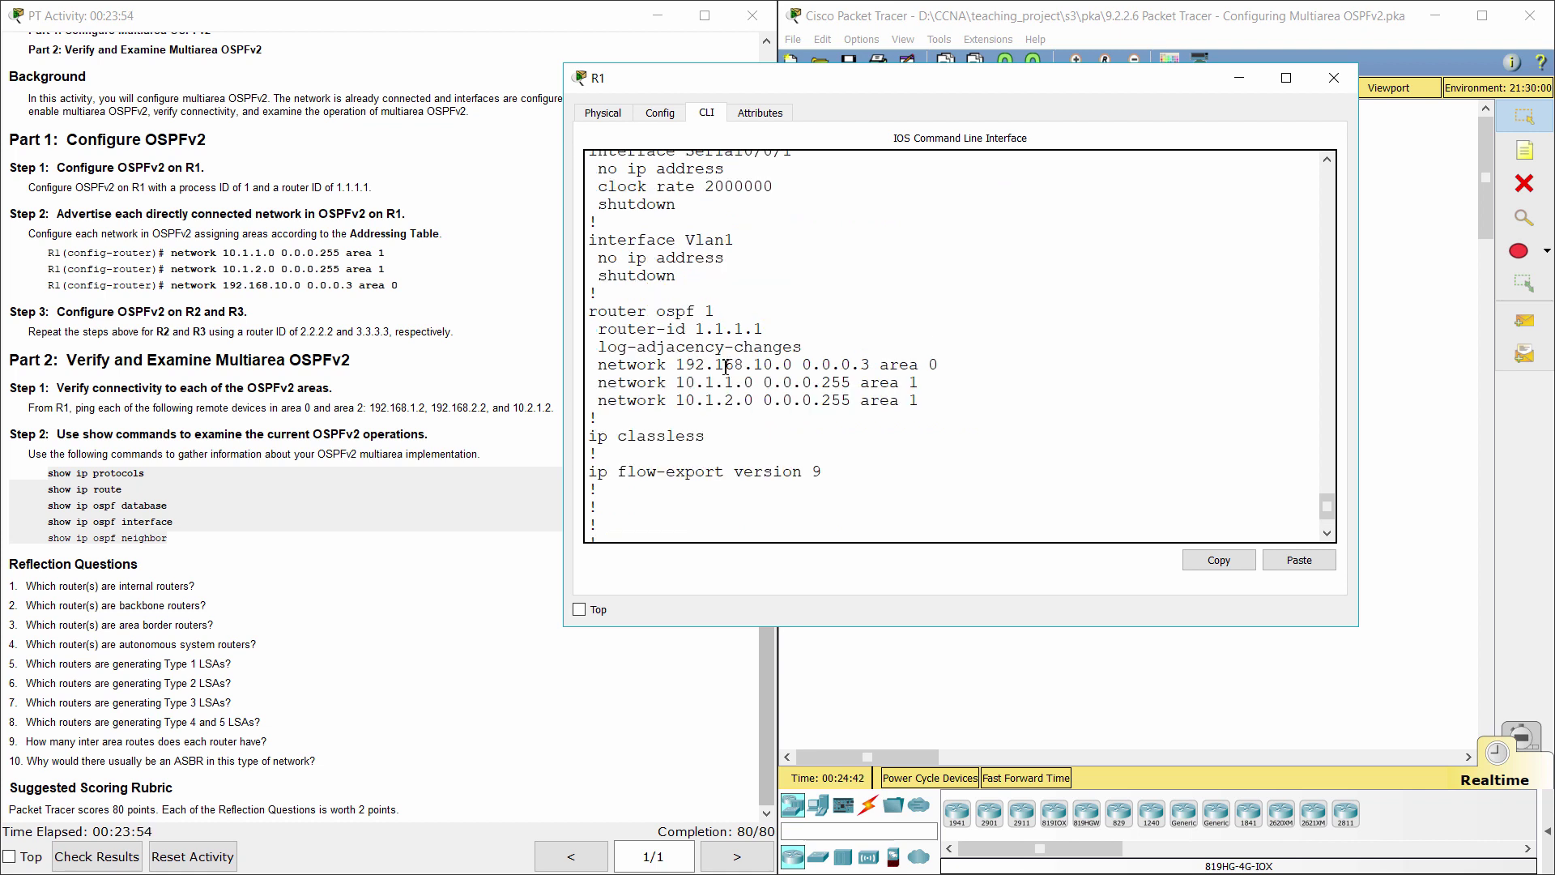
{"action": "left_click_drag", "start_coordinate": [597, 316], "coordinate": [1016, 423]}
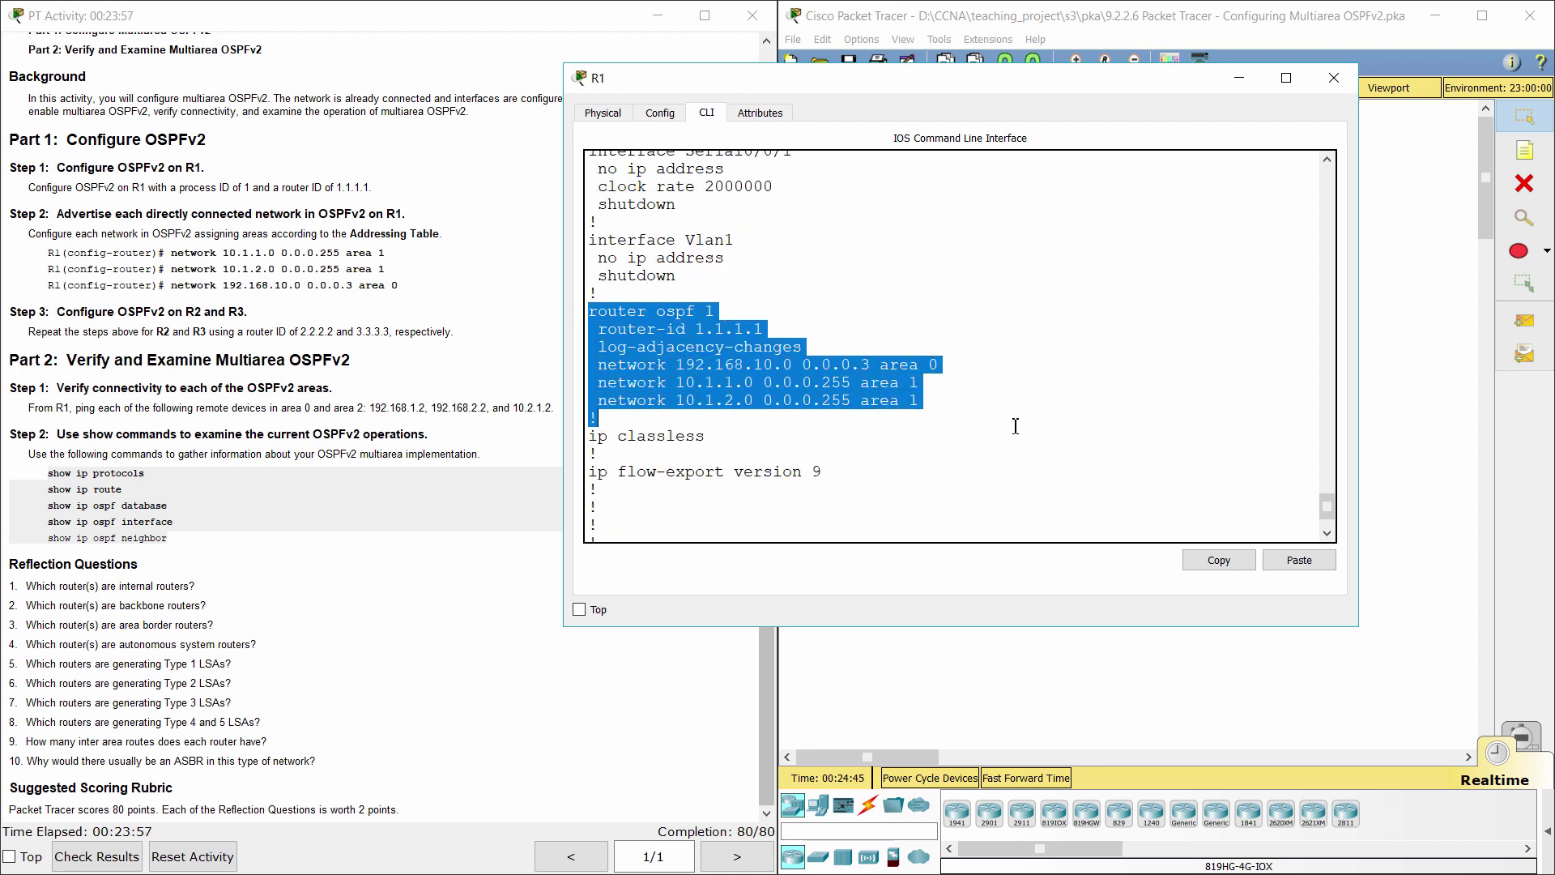
{"action": "left_click", "coordinate": [1016, 423]}
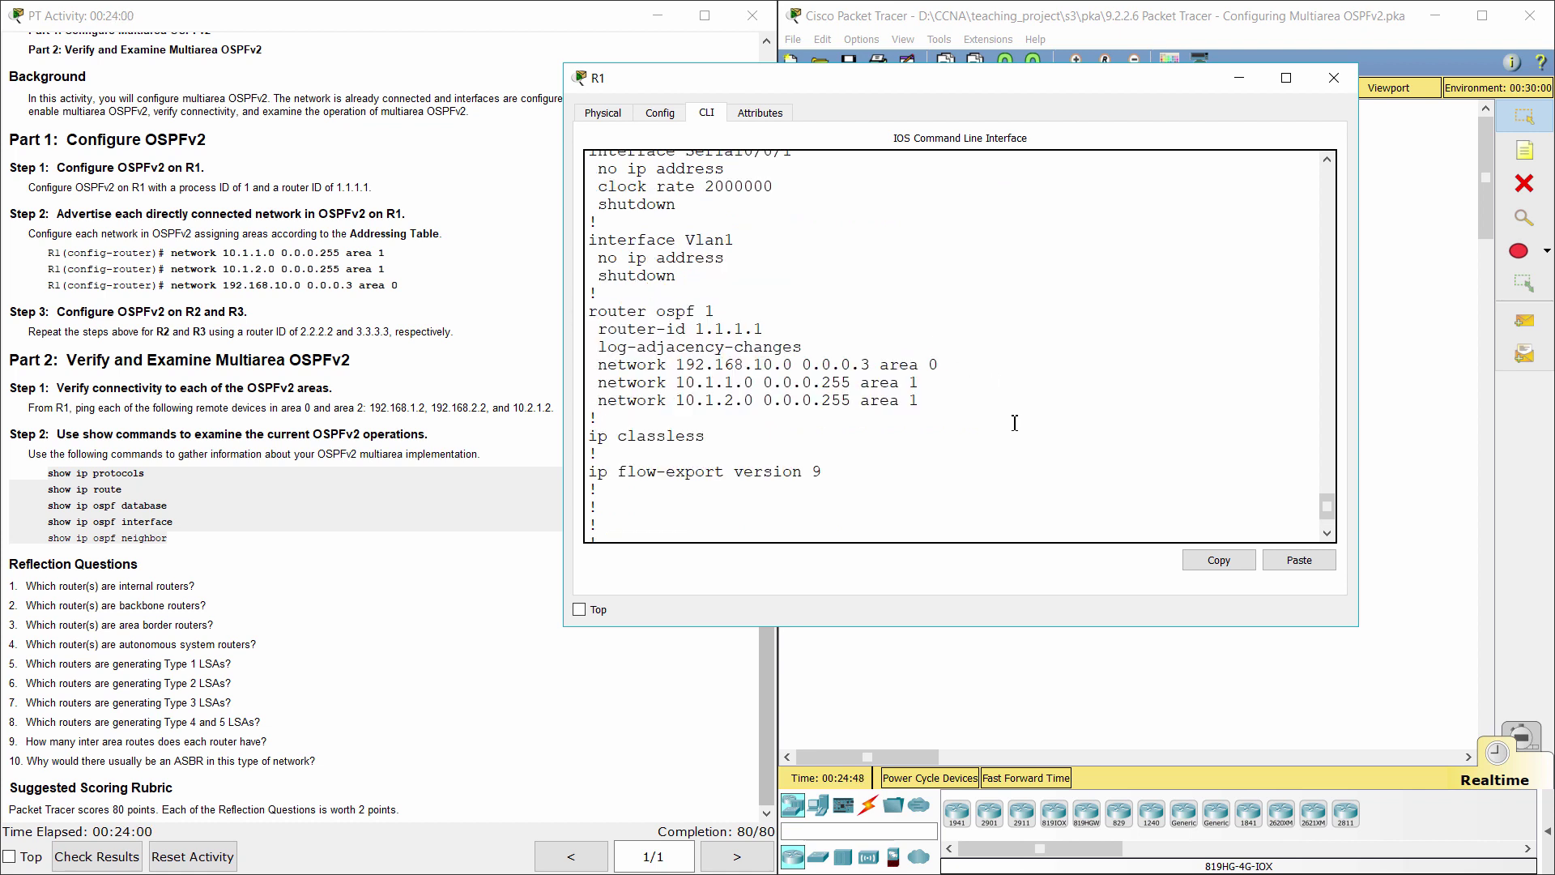
{"action": "scroll", "coordinate": [1015, 423], "scroll_direction": "down", "scroll_amount": 6}
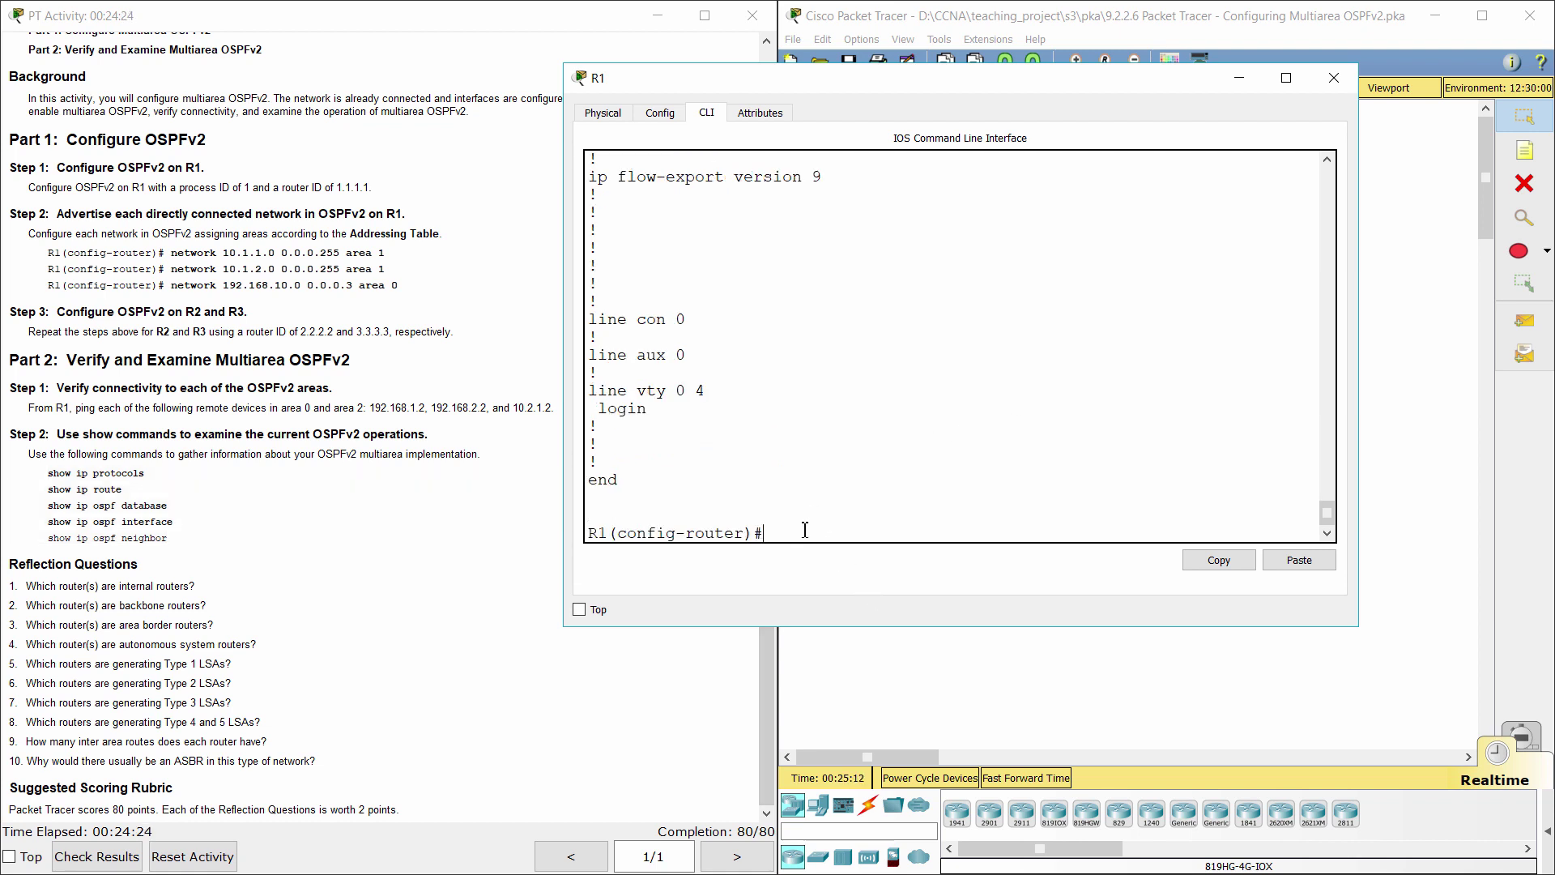
{"action": "left_click", "coordinate": [991, 682]}
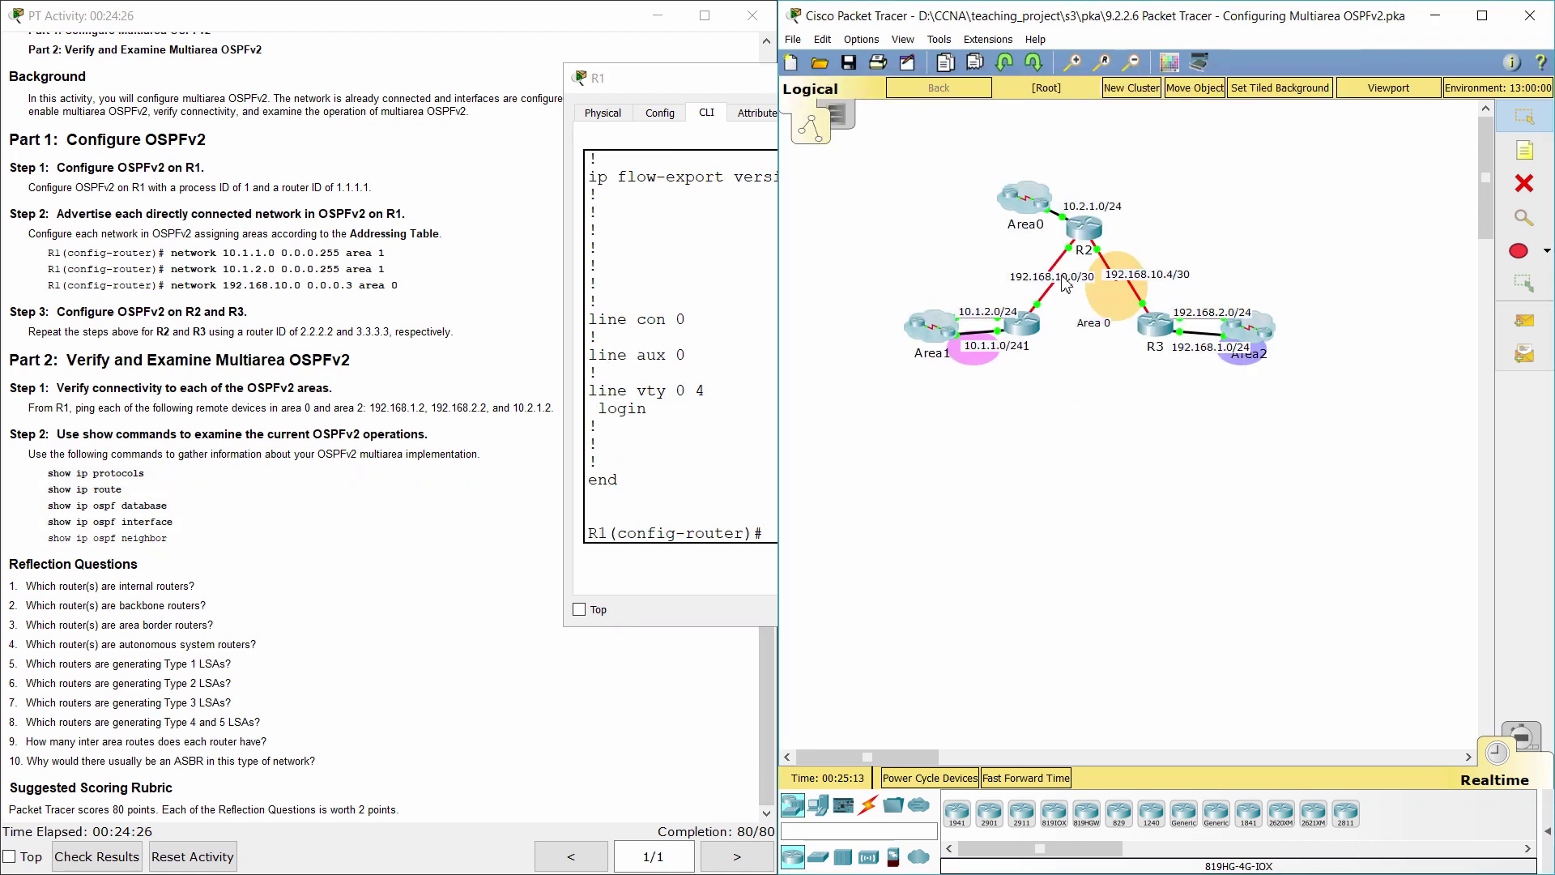
Display R2's routing table with 'do show ip route'.
{"action": "left_click", "coordinate": [1087, 243]}
{"action": "key", "text": "Return"}
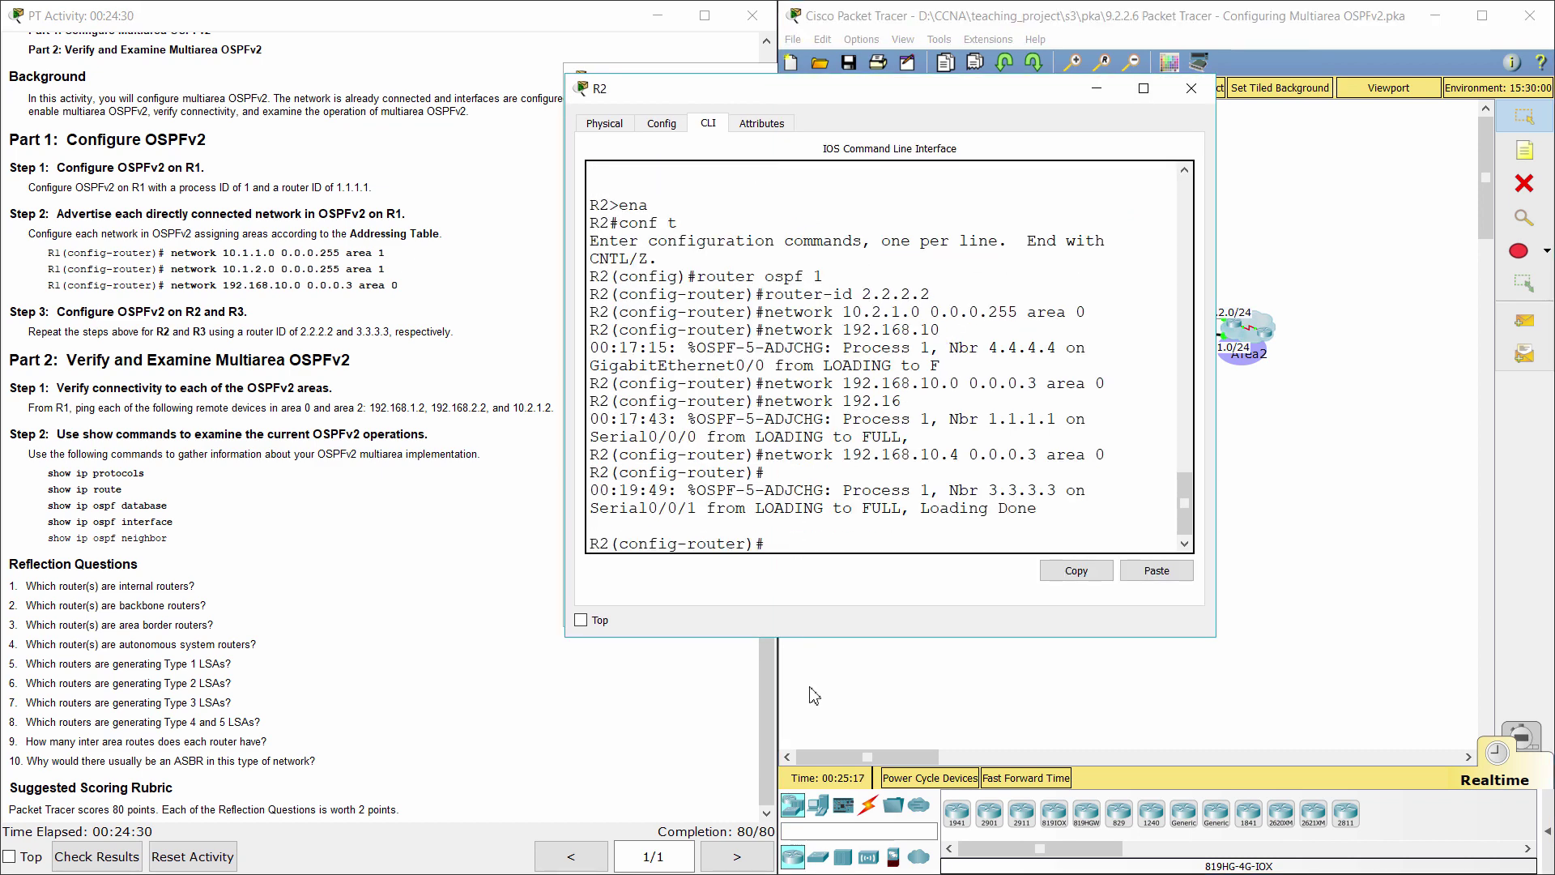
{"action": "type", "text": "do show ip route"}
{"action": "key", "text": "Return"}
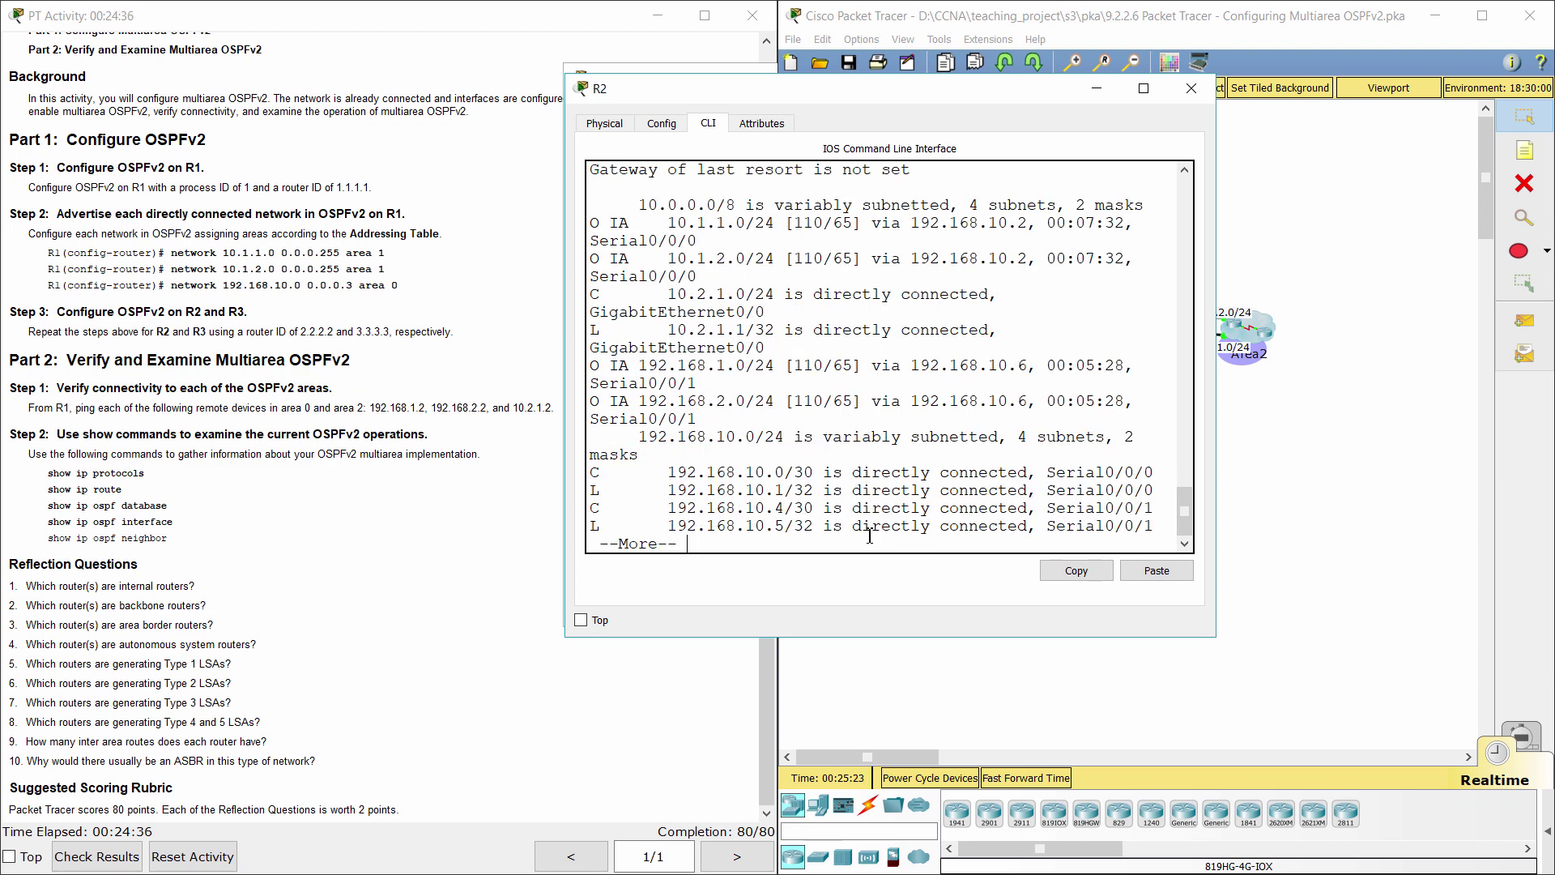
{"action": "scroll", "coordinate": [871, 486], "scroll_direction": "up", "scroll_amount": 3}
{"action": "scroll", "coordinate": [842, 482], "scroll_direction": "up", "scroll_amount": 2}
{"action": "scroll", "coordinate": [810, 478], "scroll_direction": "down", "scroll_amount": 3}
{"action": "scroll", "coordinate": [778, 476], "scroll_direction": "up", "scroll_amount": 3}
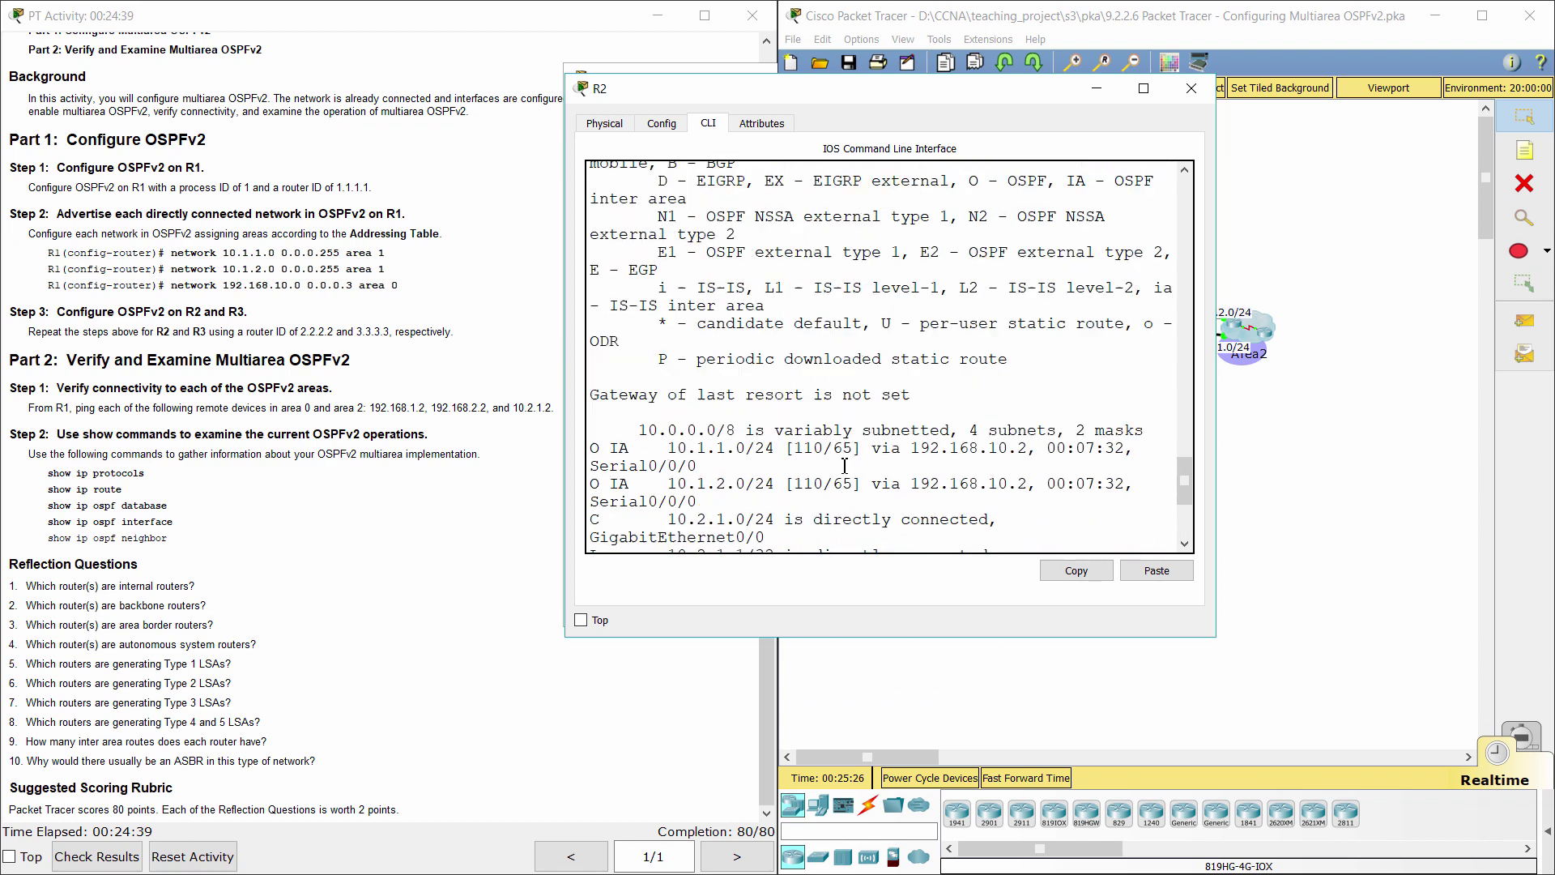
{"action": "scroll", "coordinate": [730, 473], "scroll_direction": "down", "scroll_amount": 2}
Widen R2's console and review O IA routes to 10.1.1.0, 10.1.2.0, 192.168.1.0 and 192.168.2.0.
{"action": "left_click_drag", "start_coordinate": [592, 368], "coordinate": [842, 417]}
{"action": "left_click", "coordinate": [1230, 368]}
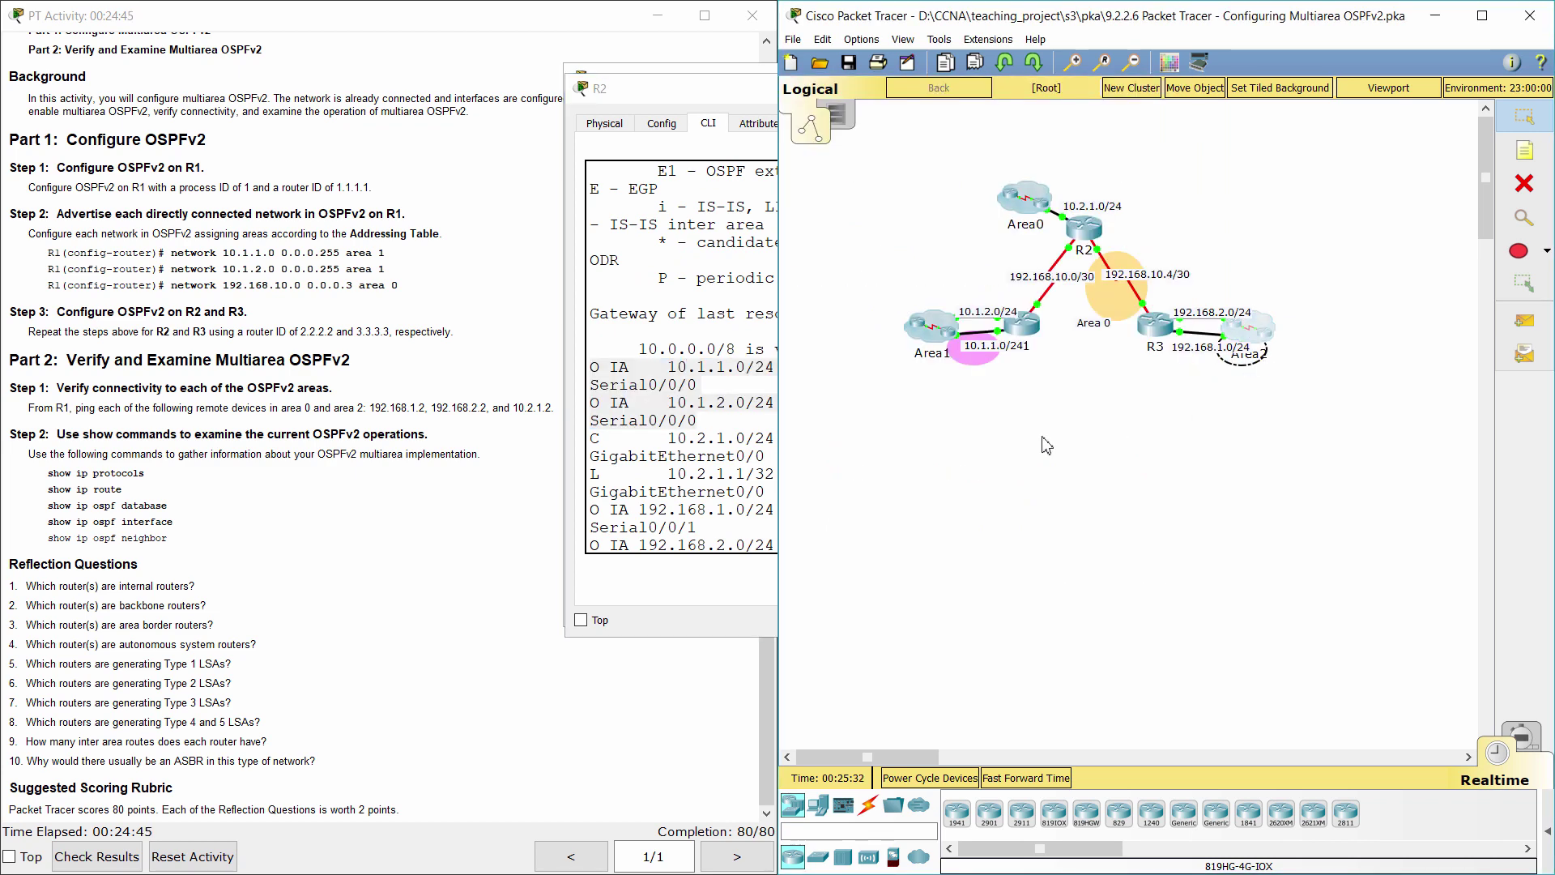
{"action": "left_click", "coordinate": [729, 484]}
{"action": "left_click_drag", "start_coordinate": [1215, 416], "coordinate": [1323, 415]}
{"action": "left_click_drag", "start_coordinate": [590, 326], "coordinate": [1253, 347]}
{"action": "left_click_drag", "start_coordinate": [594, 401], "coordinate": [1192, 436]}
{"action": "left_click", "coordinate": [1183, 461]}
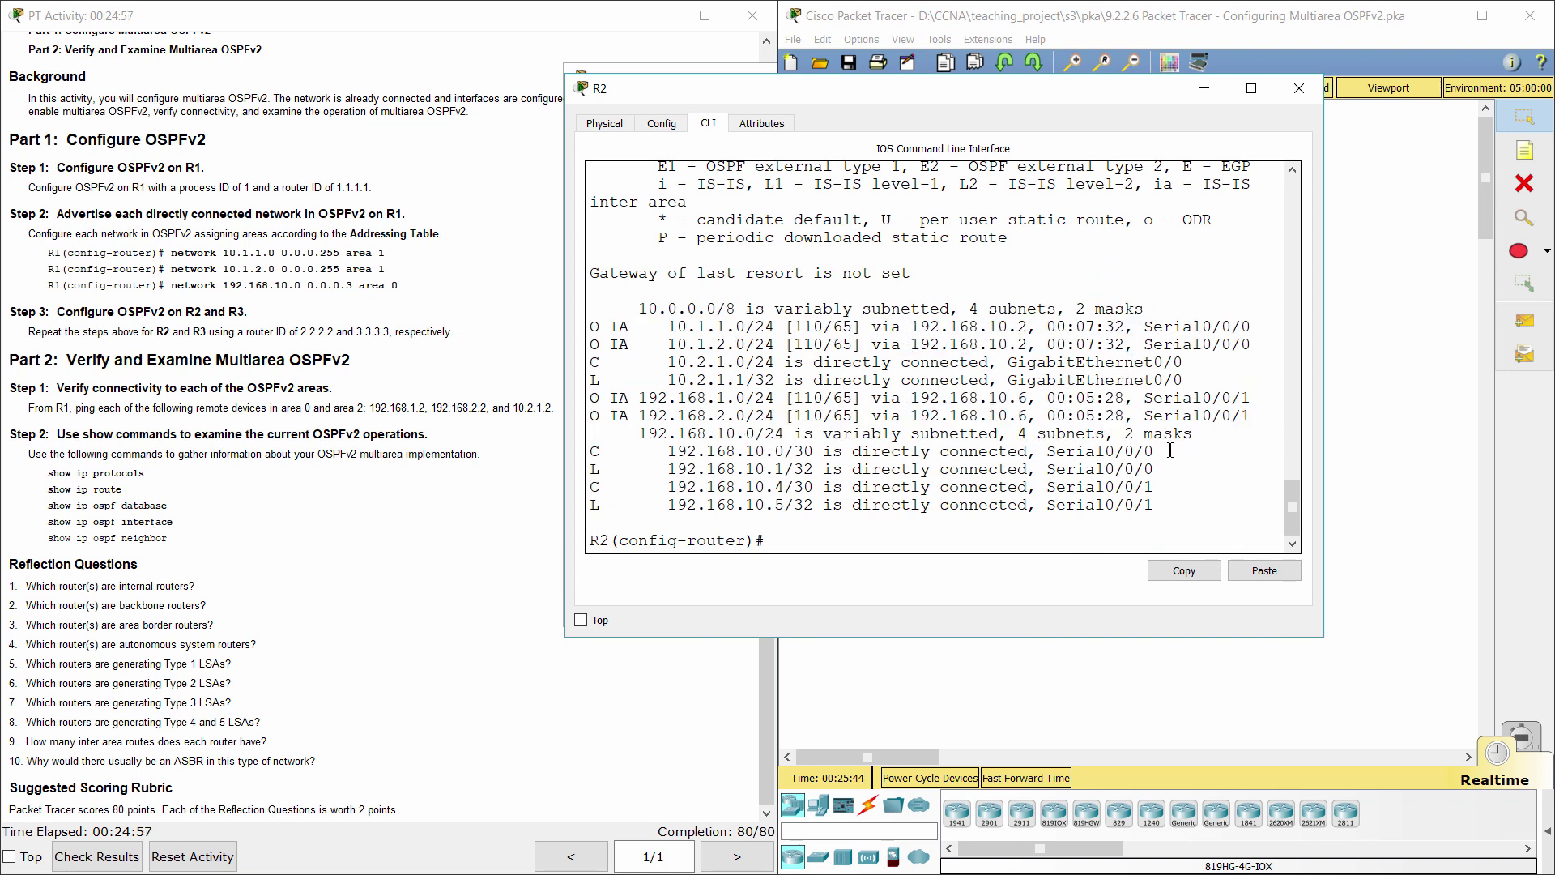
{"action": "scroll", "coordinate": [1182, 460], "scroll_direction": "up", "scroll_amount": 5}
{"action": "scroll", "coordinate": [1182, 460], "scroll_direction": "down", "scroll_amount": 5}
{"action": "left_click", "coordinate": [1358, 362]}
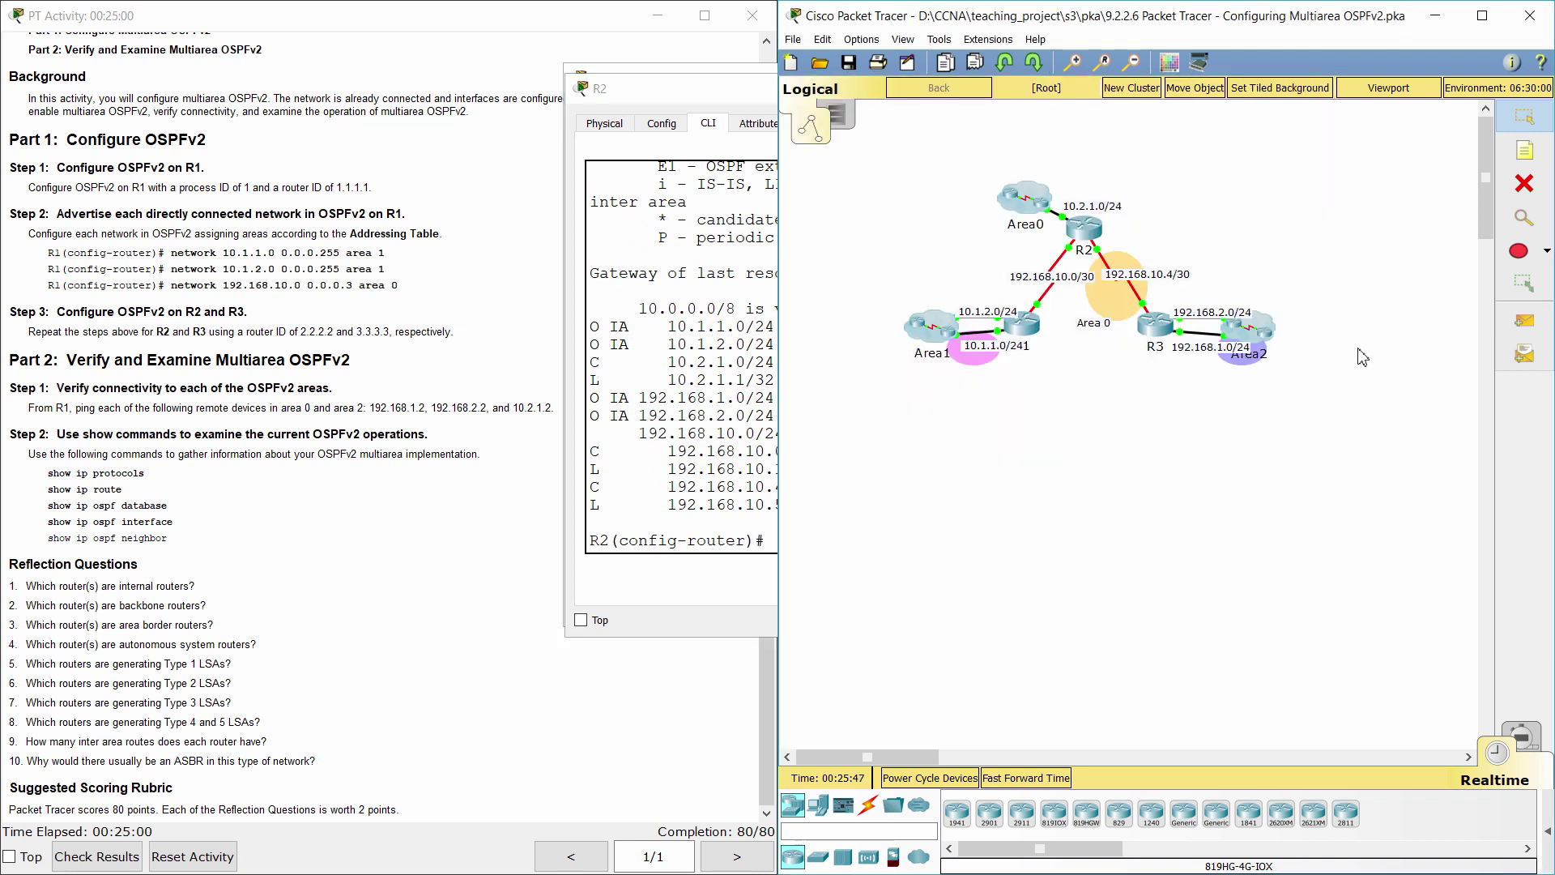
Run 'do show ip route' on R3 and widen its console window.
{"action": "left_click", "coordinate": [1151, 341]}
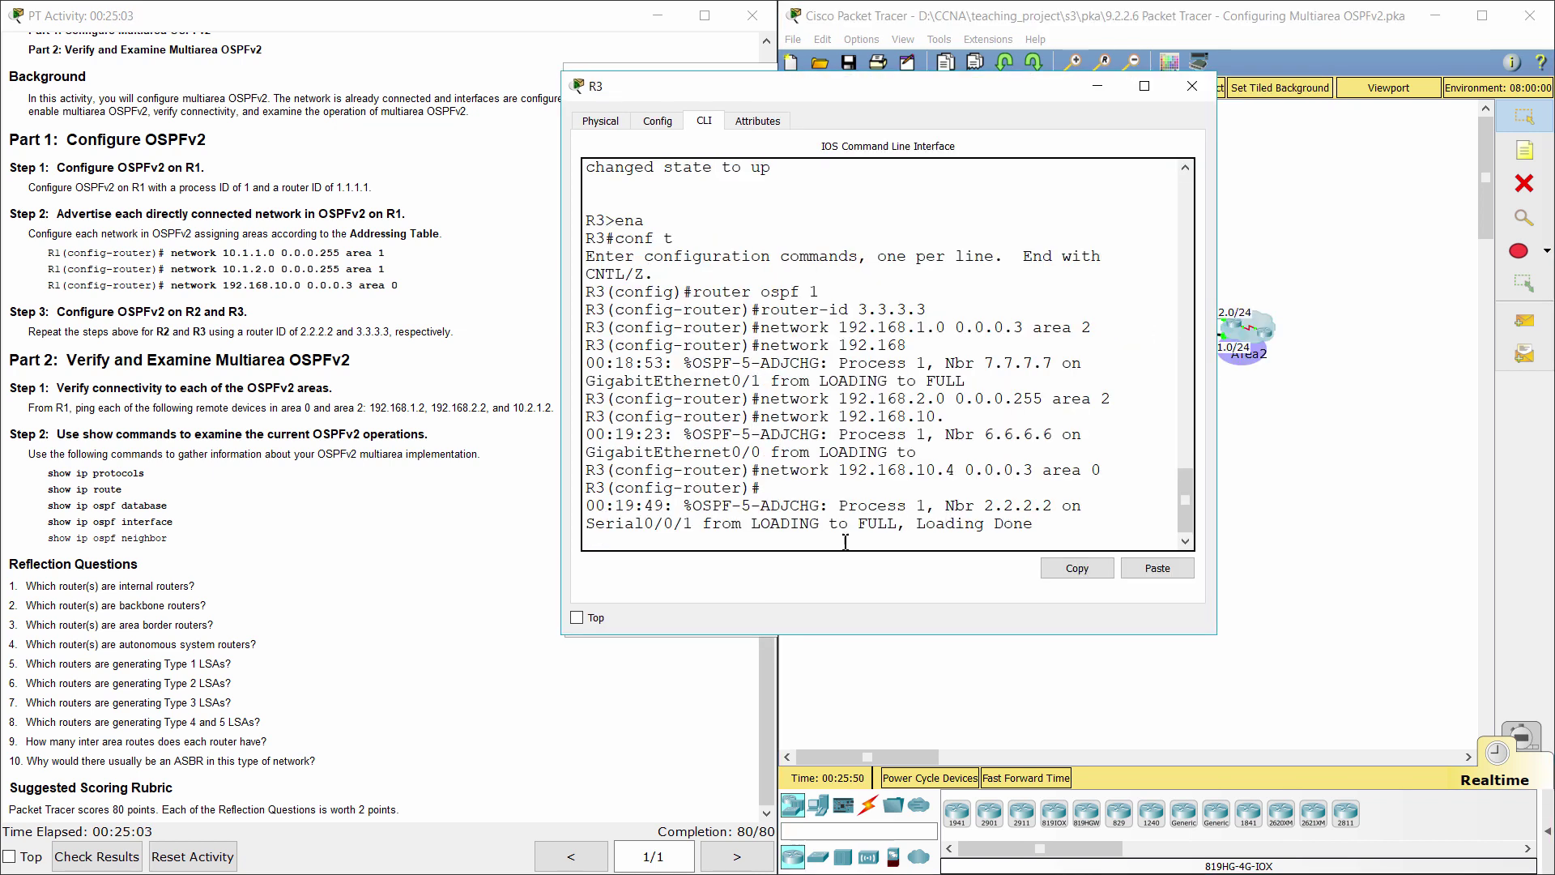
{"action": "key", "text": "Return"}
{"action": "type", "text": "do show ip route"}
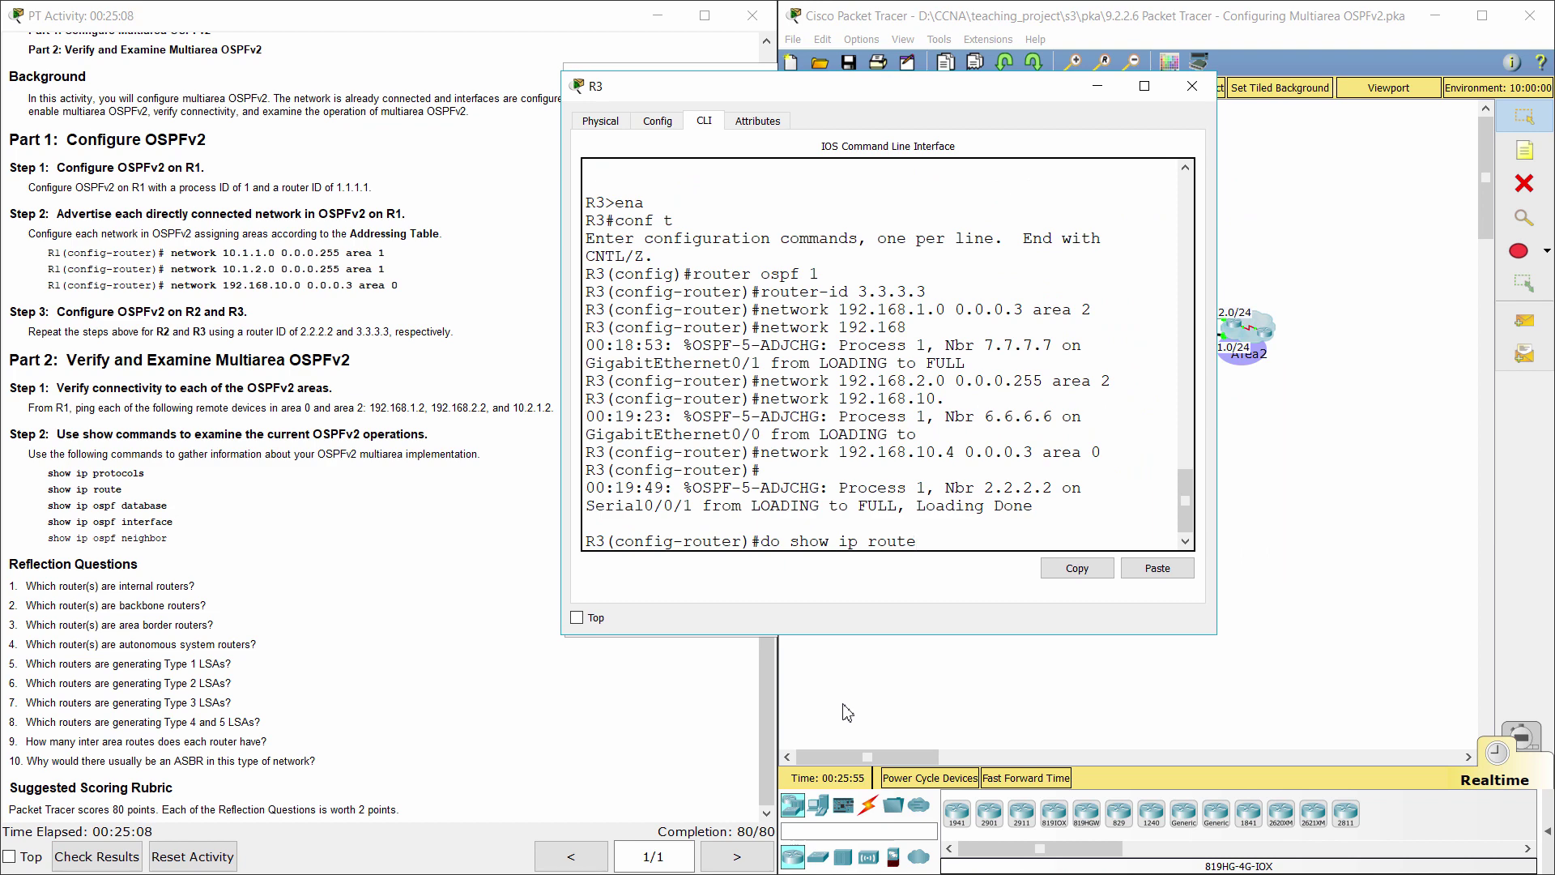
{"action": "key", "text": "Return"}
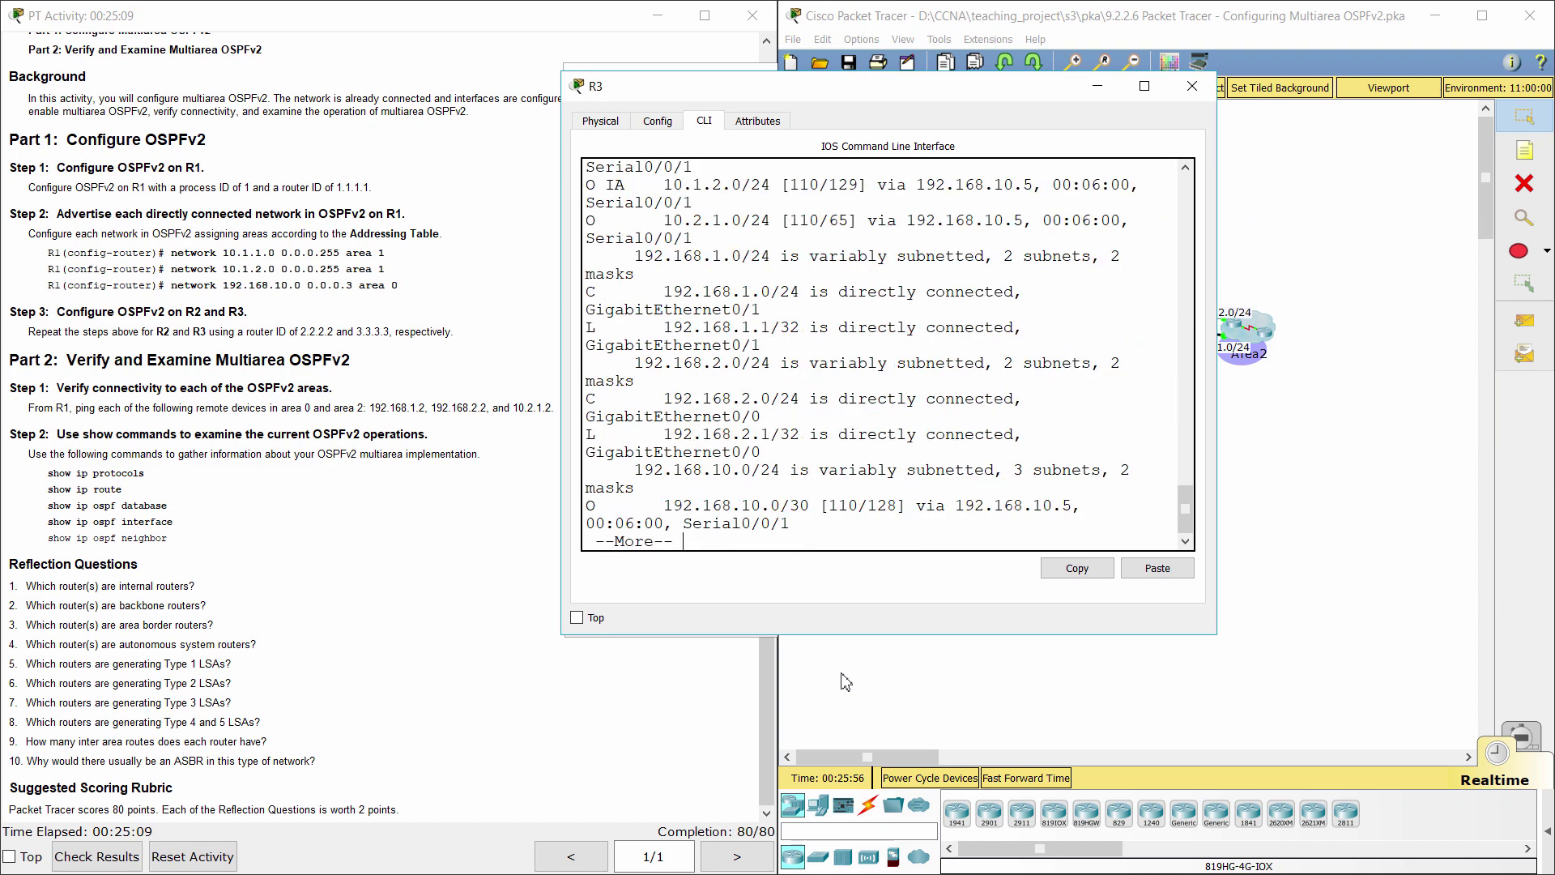
{"action": "left_click_drag", "start_coordinate": [1217, 405], "coordinate": [1366, 349]}
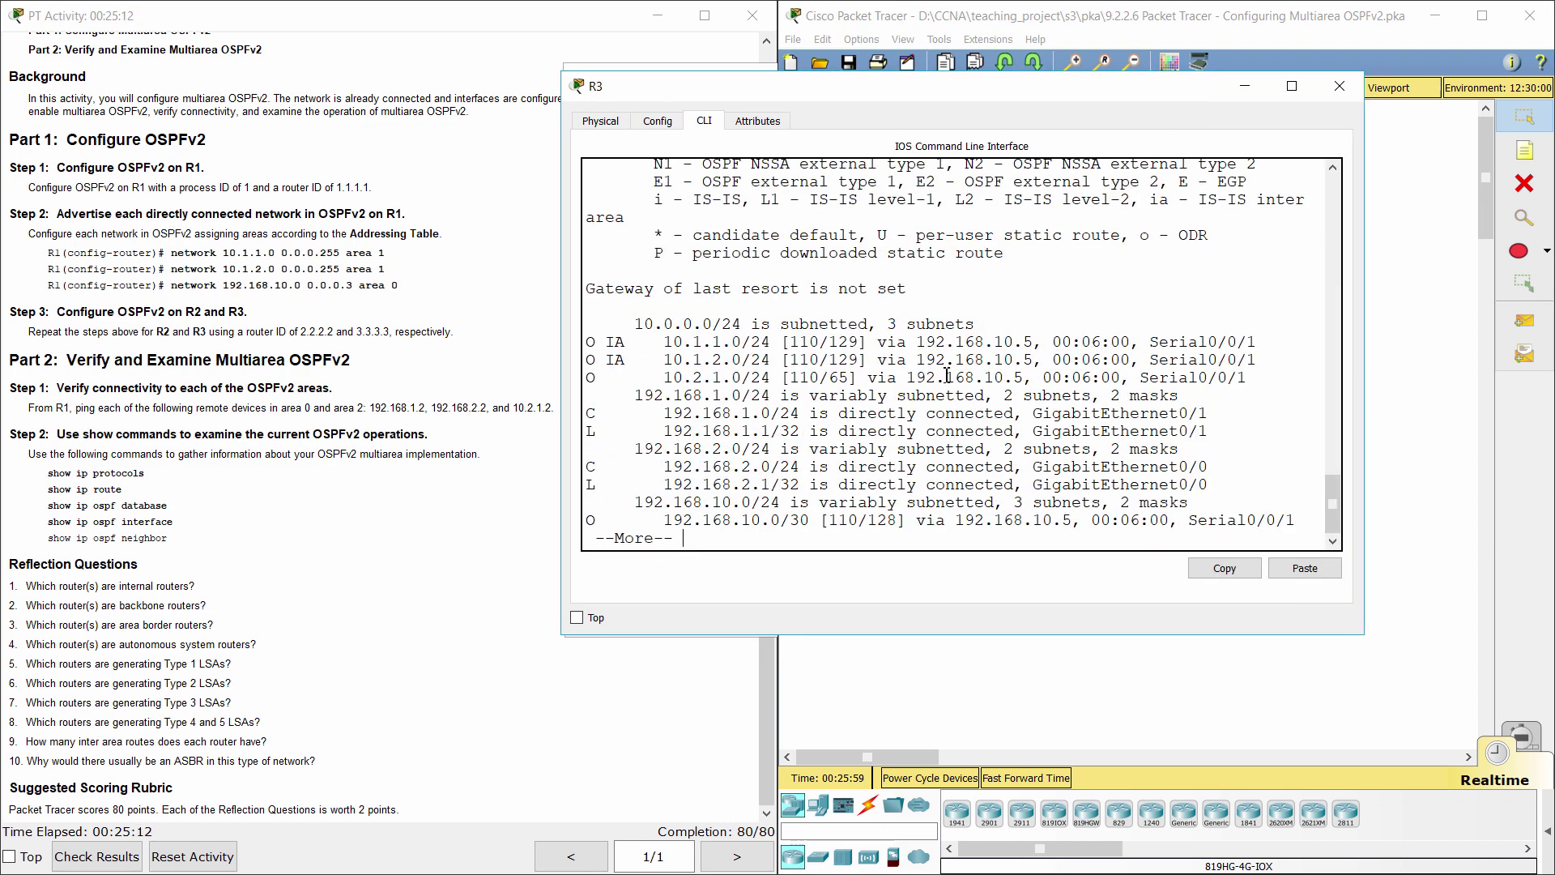
Review R3's O IA routes to 10.1.1.0 and 10.1.2.0 via 192.168.10.5 and the remaining routes.
{"action": "left_click_drag", "start_coordinate": [587, 340], "coordinate": [1286, 365]}
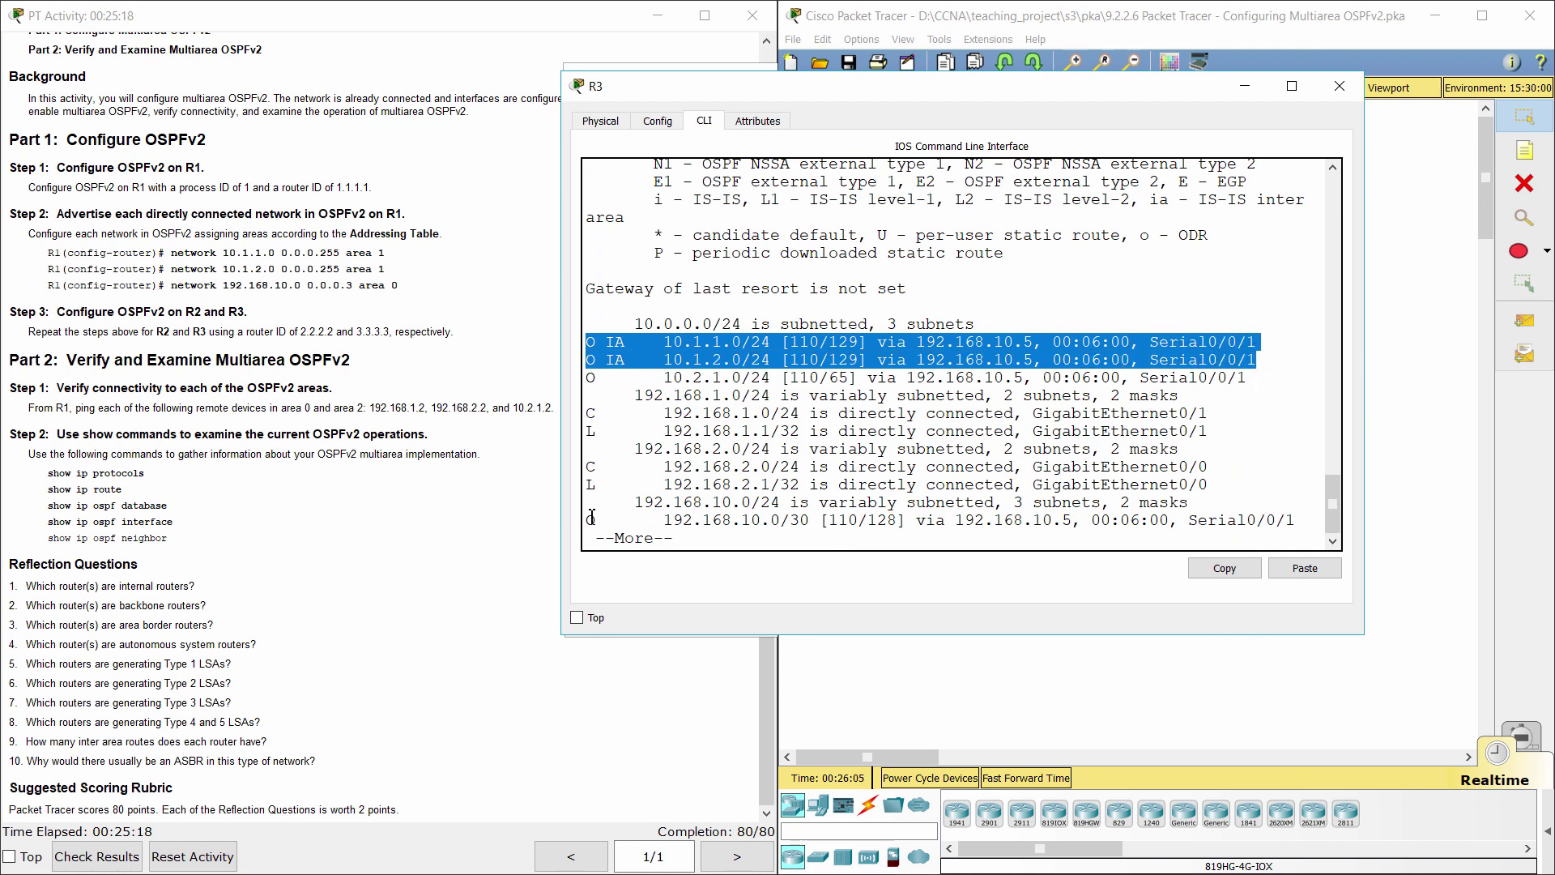
{"action": "left_click_drag", "start_coordinate": [591, 517], "coordinate": [903, 519]}
{"action": "key", "text": "space"}
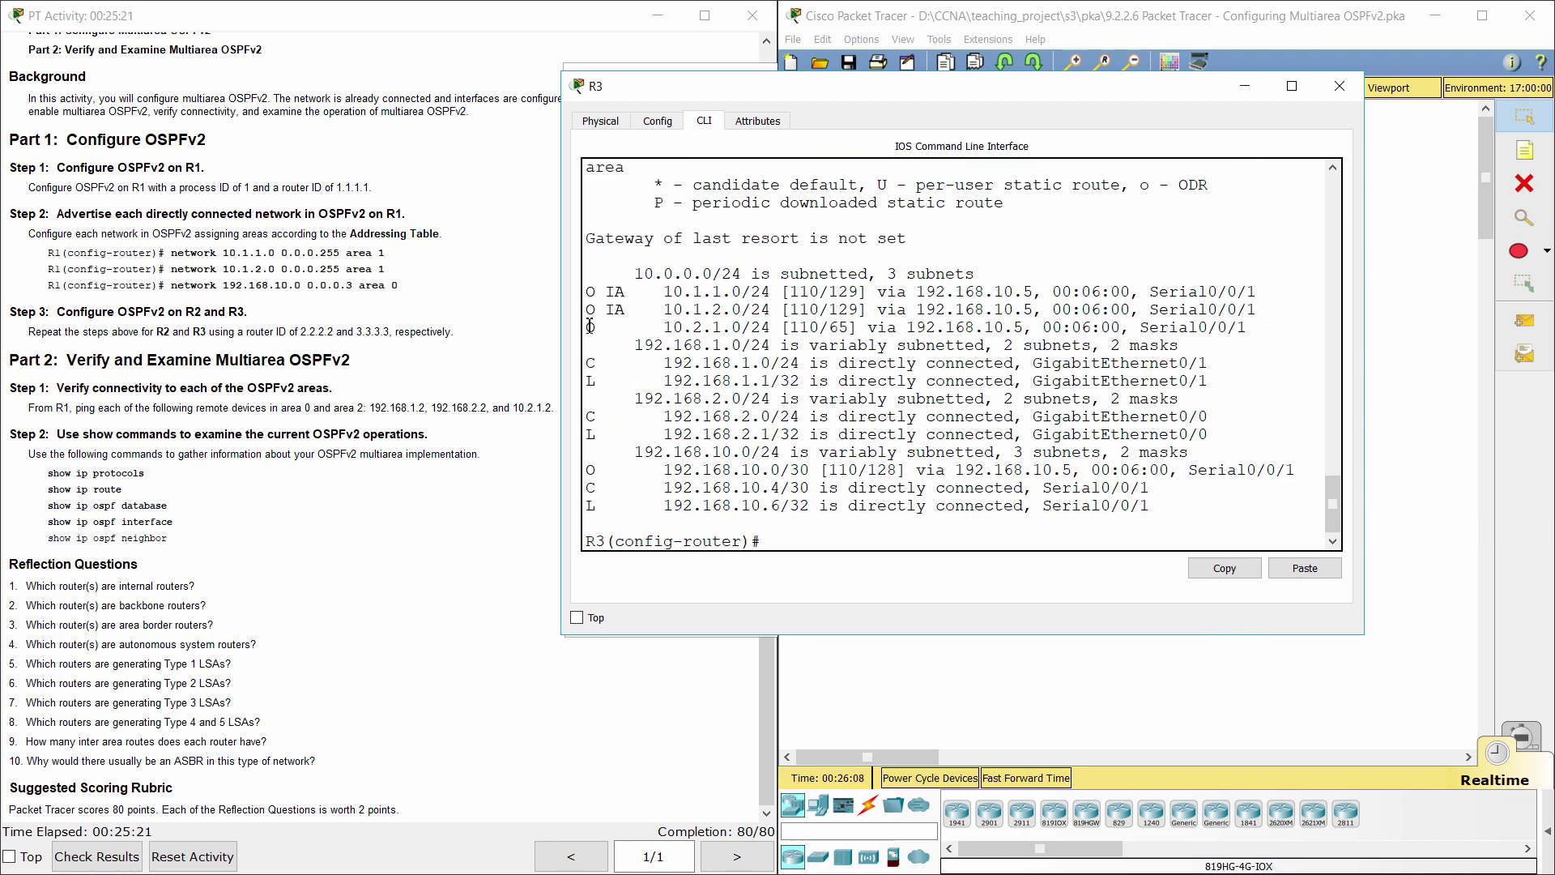
{"action": "left_click_drag", "start_coordinate": [590, 327], "coordinate": [1247, 364]}
{"action": "left_click", "coordinate": [810, 541]}
{"action": "left_click", "coordinate": [954, 653]}
{"action": "left_click", "coordinate": [1091, 238]}
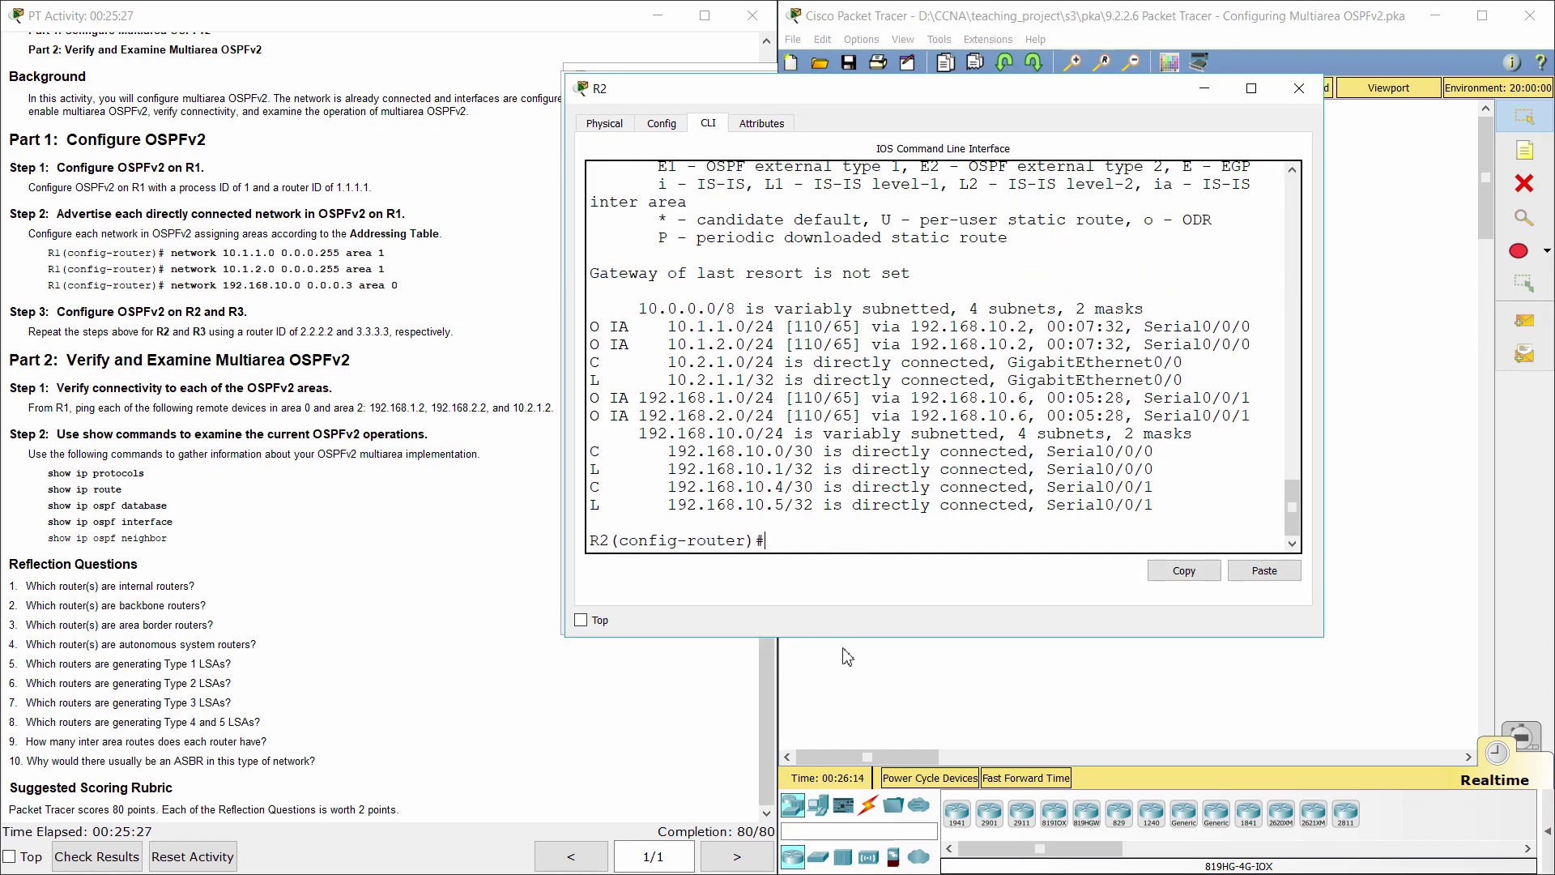
Display R2's running configuration and page to its router ospf 1 block.
{"action": "type", "text": "do show run"}
{"action": "key", "text": "Return"}
{"action": "key", "text": "space"}
{"action": "key", "text": "space"}
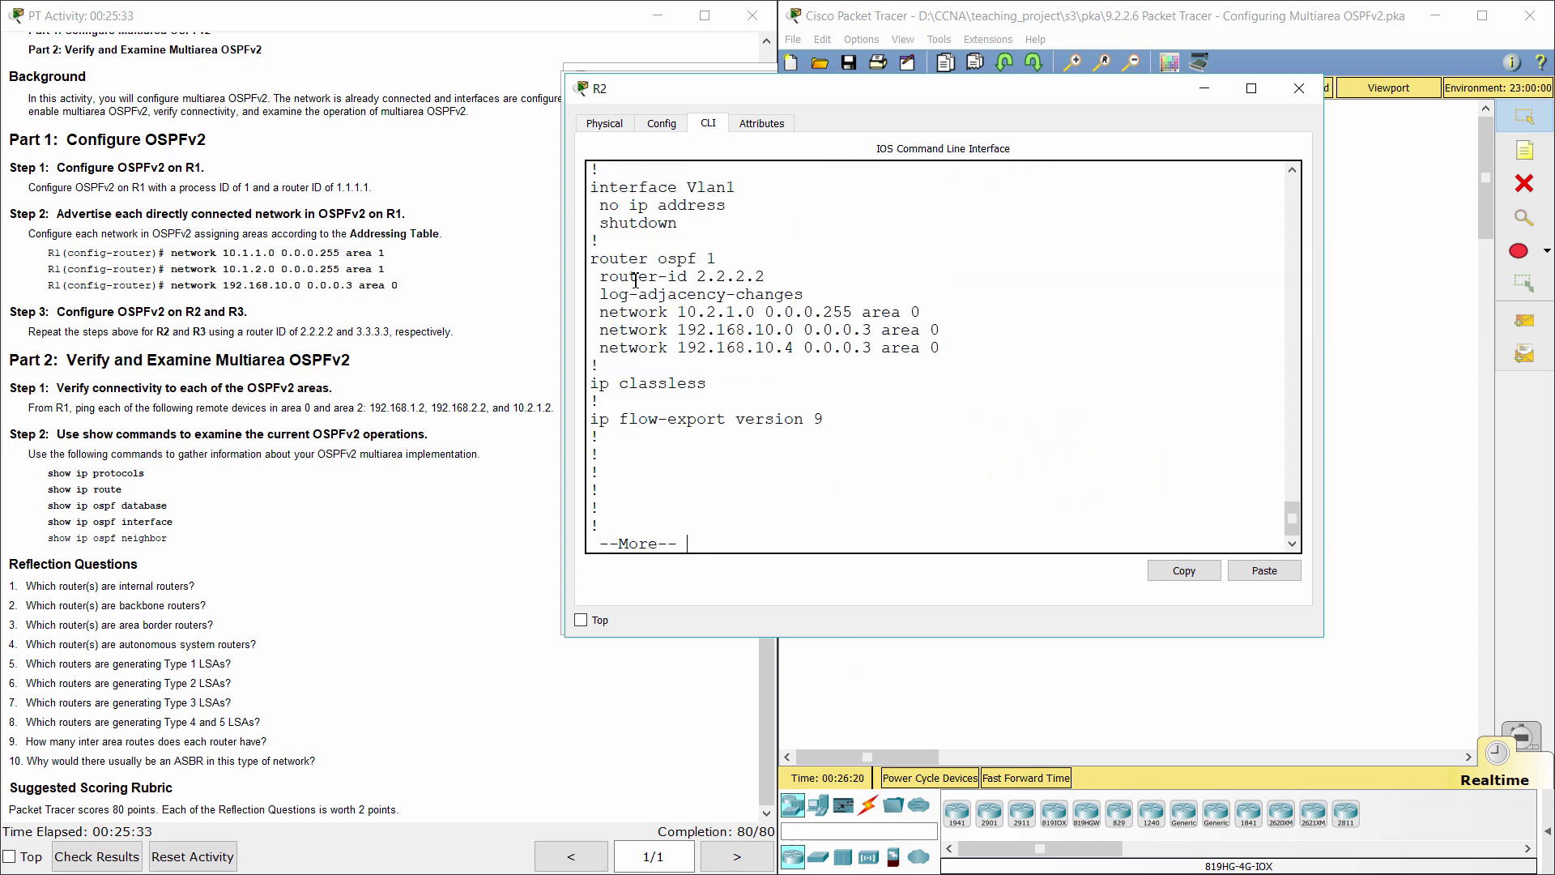
{"action": "left_click_drag", "start_coordinate": [592, 257], "coordinate": [994, 371]}
{"action": "left_click", "coordinate": [1048, 685]}
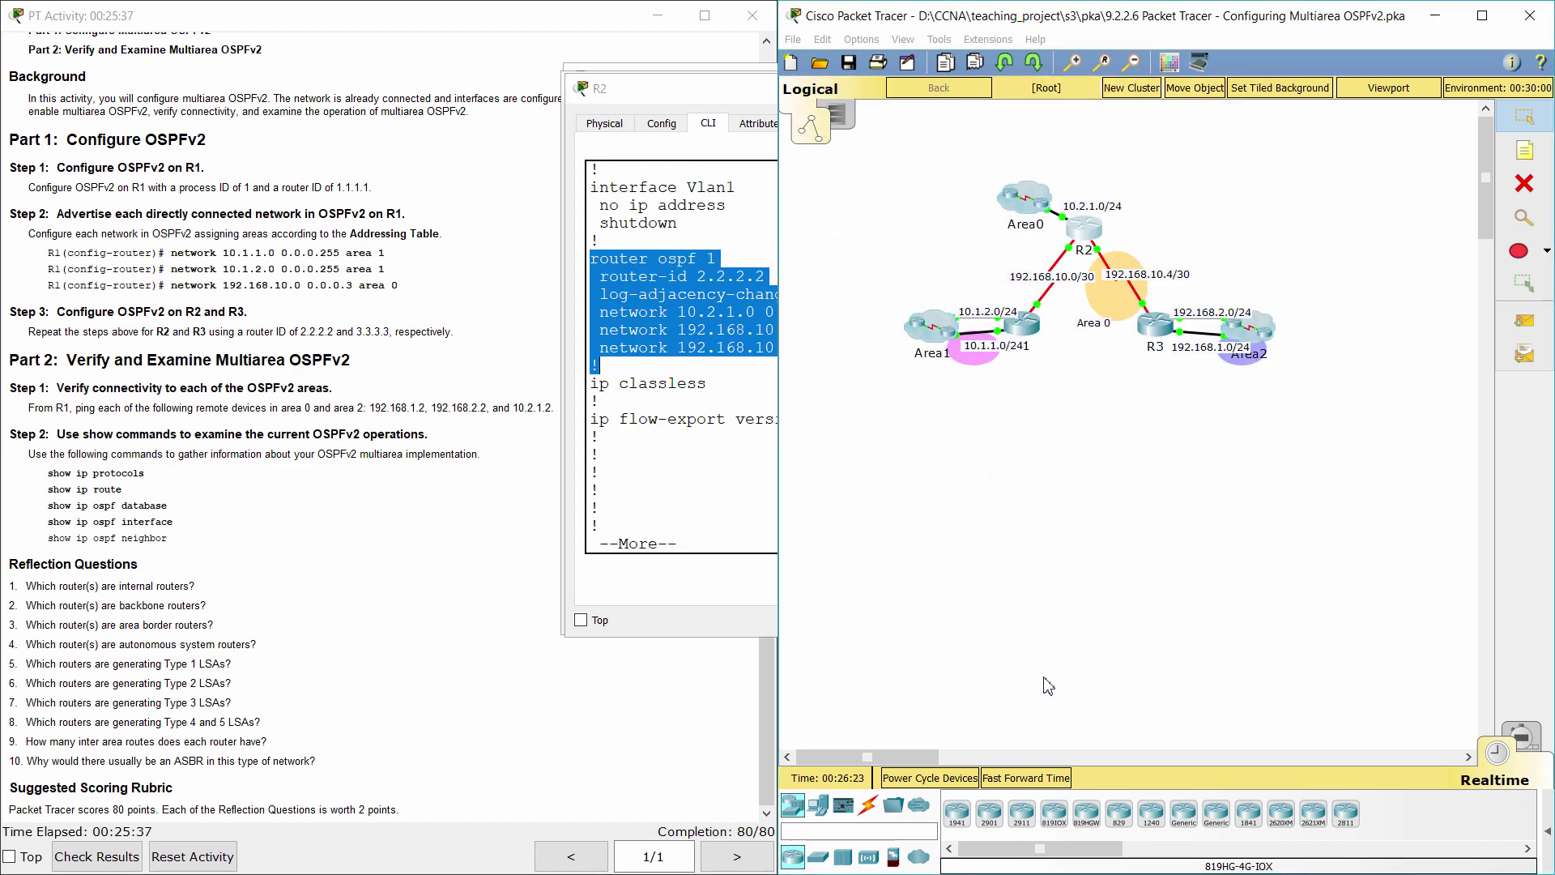
Display R3's running configuration down to router ospf 1 with router ID 3.3.3.3.
{"action": "left_click", "coordinate": [1154, 324]}
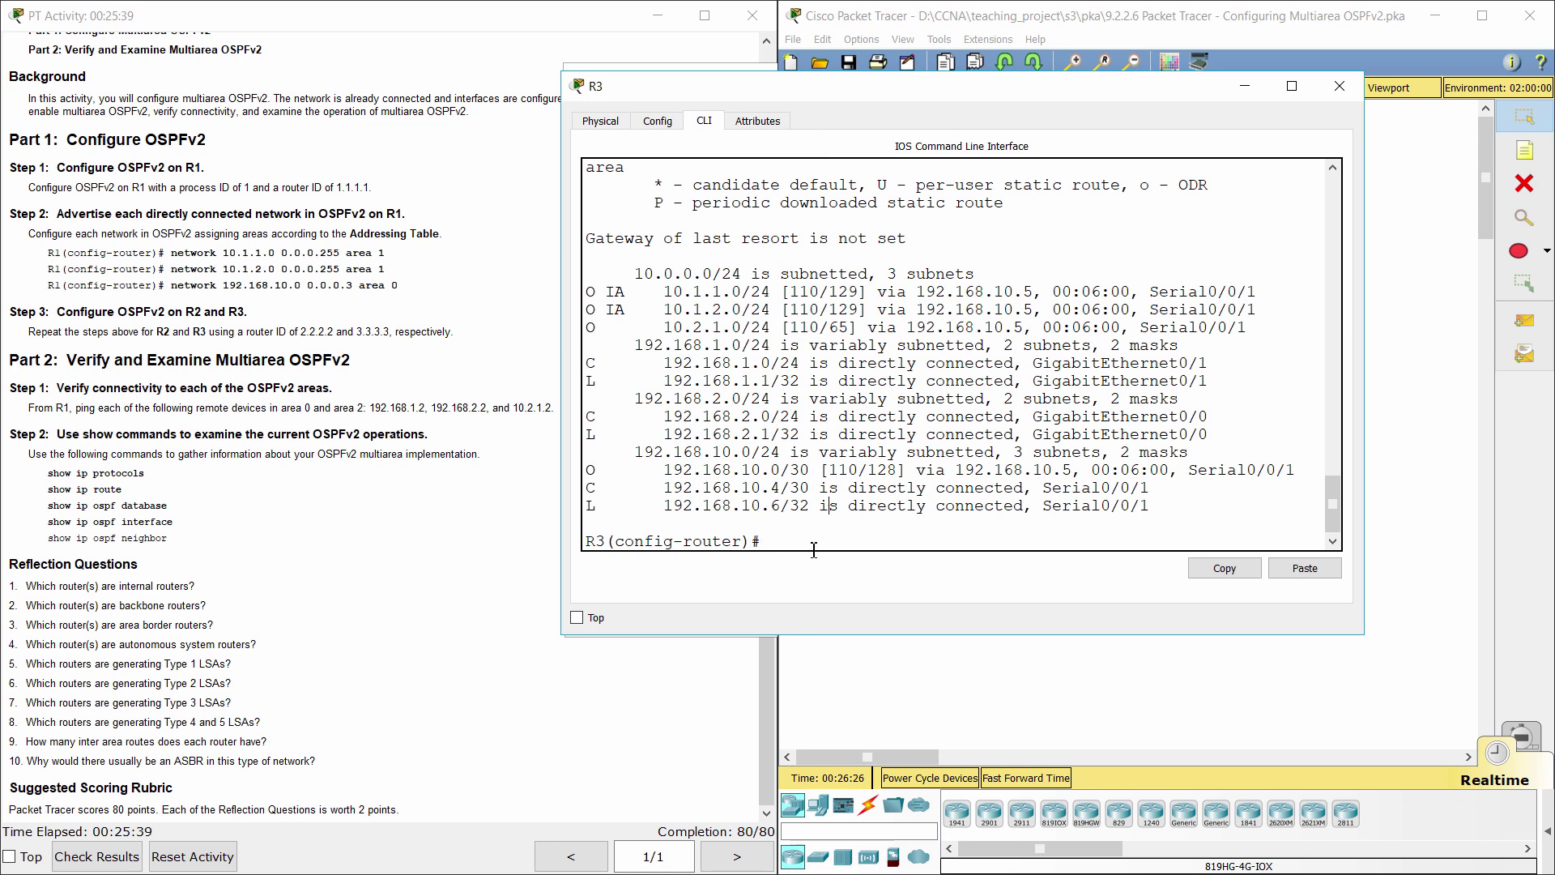
{"action": "type", "text": "do show run"}
{"action": "key", "text": "Return"}
{"action": "key", "text": "space"}
{"action": "key", "text": "space"}
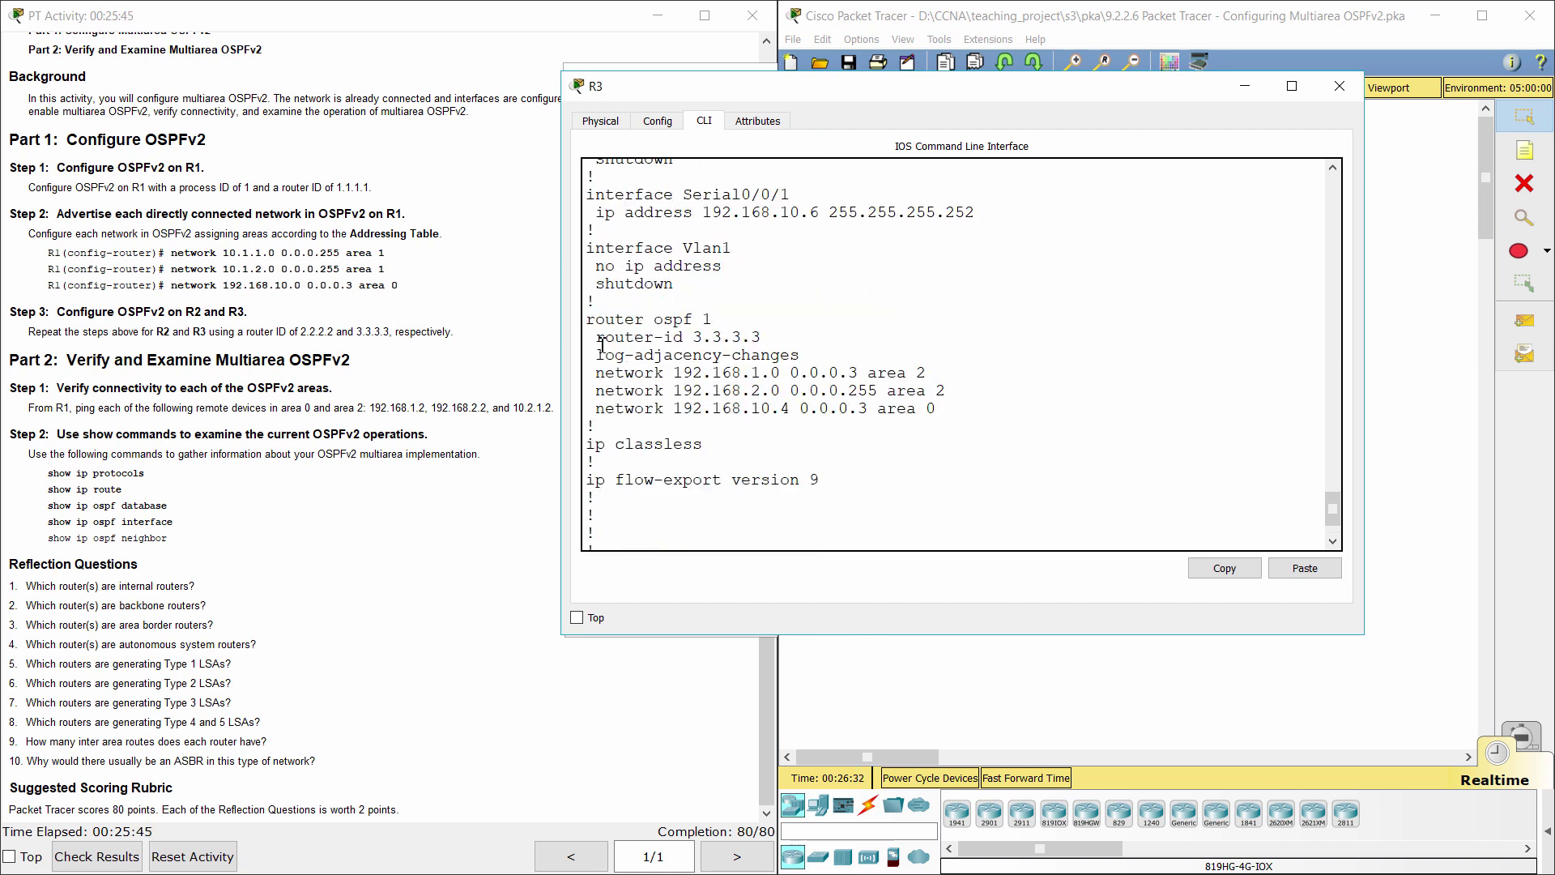
{"action": "left_click_drag", "start_coordinate": [587, 319], "coordinate": [885, 427]}
Go through reflection questions 1-4 on internal, backbone, area border and AS boundary routers.
{"action": "left_click", "coordinate": [512, 473]}
{"action": "left_click_drag", "start_coordinate": [10, 566], "coordinate": [100, 576]}
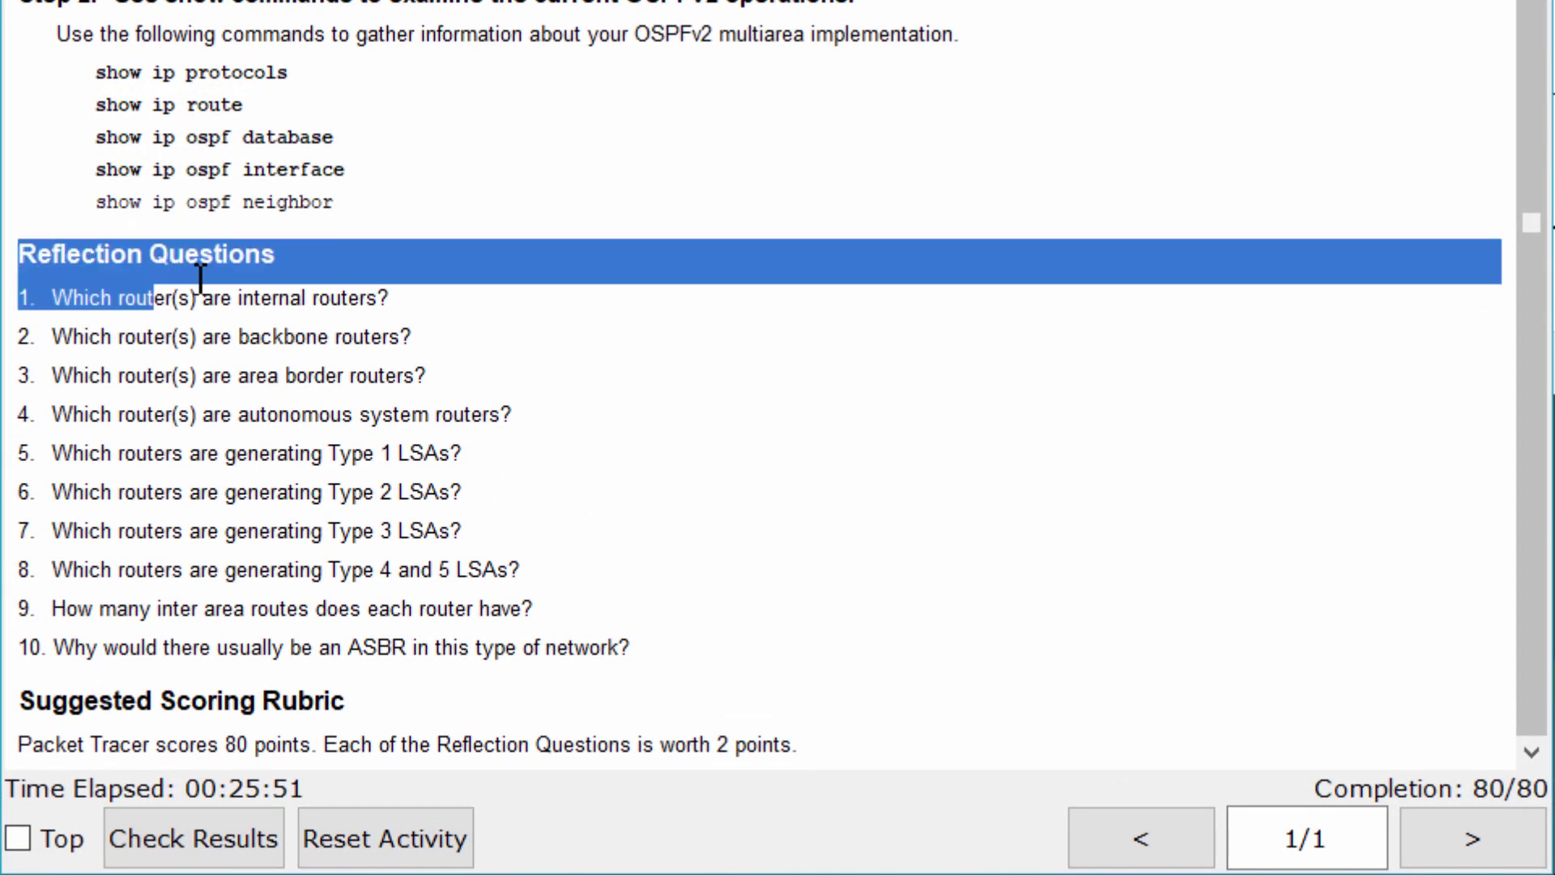
{"action": "left_click_drag", "start_coordinate": [200, 278], "coordinate": [318, 248]}
{"action": "left_click", "coordinate": [321, 249]}
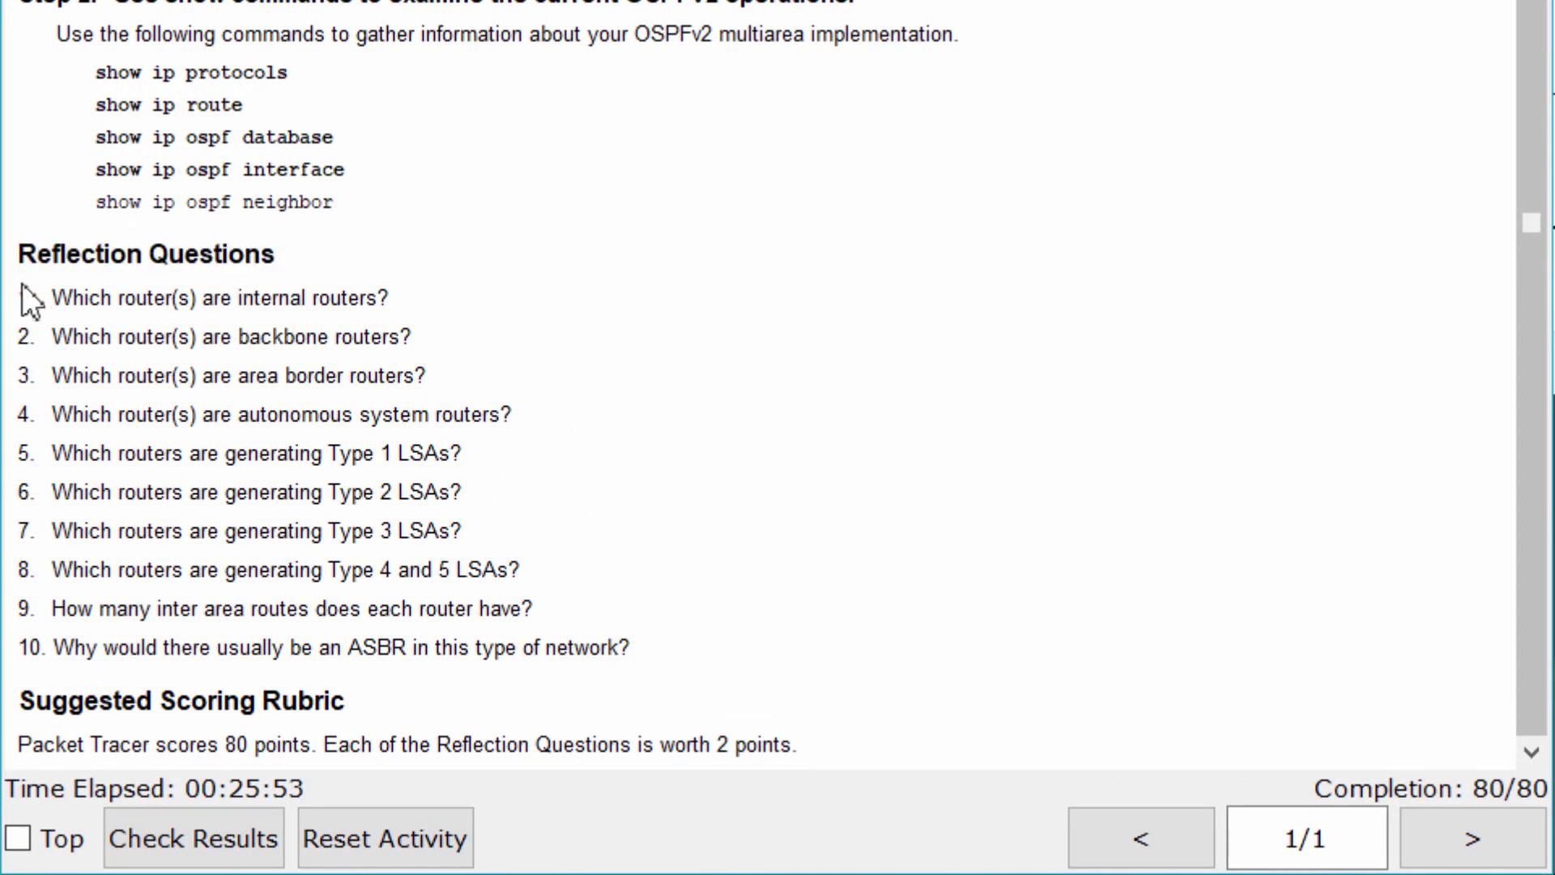
{"action": "left_click_drag", "start_coordinate": [17, 298], "coordinate": [406, 285]}
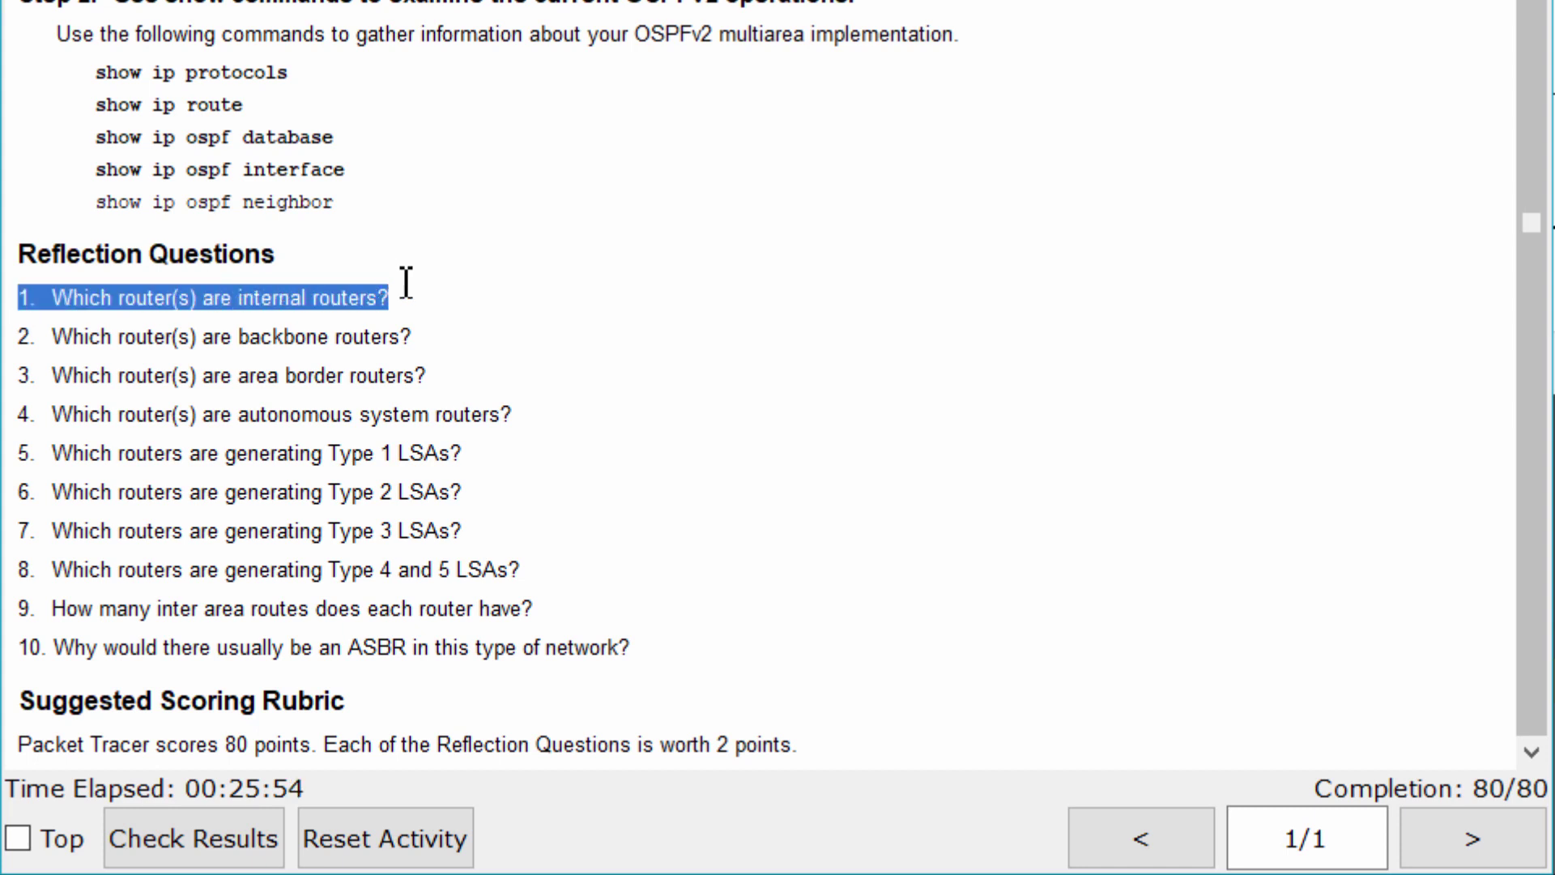
{"action": "left_click", "coordinate": [450, 322]}
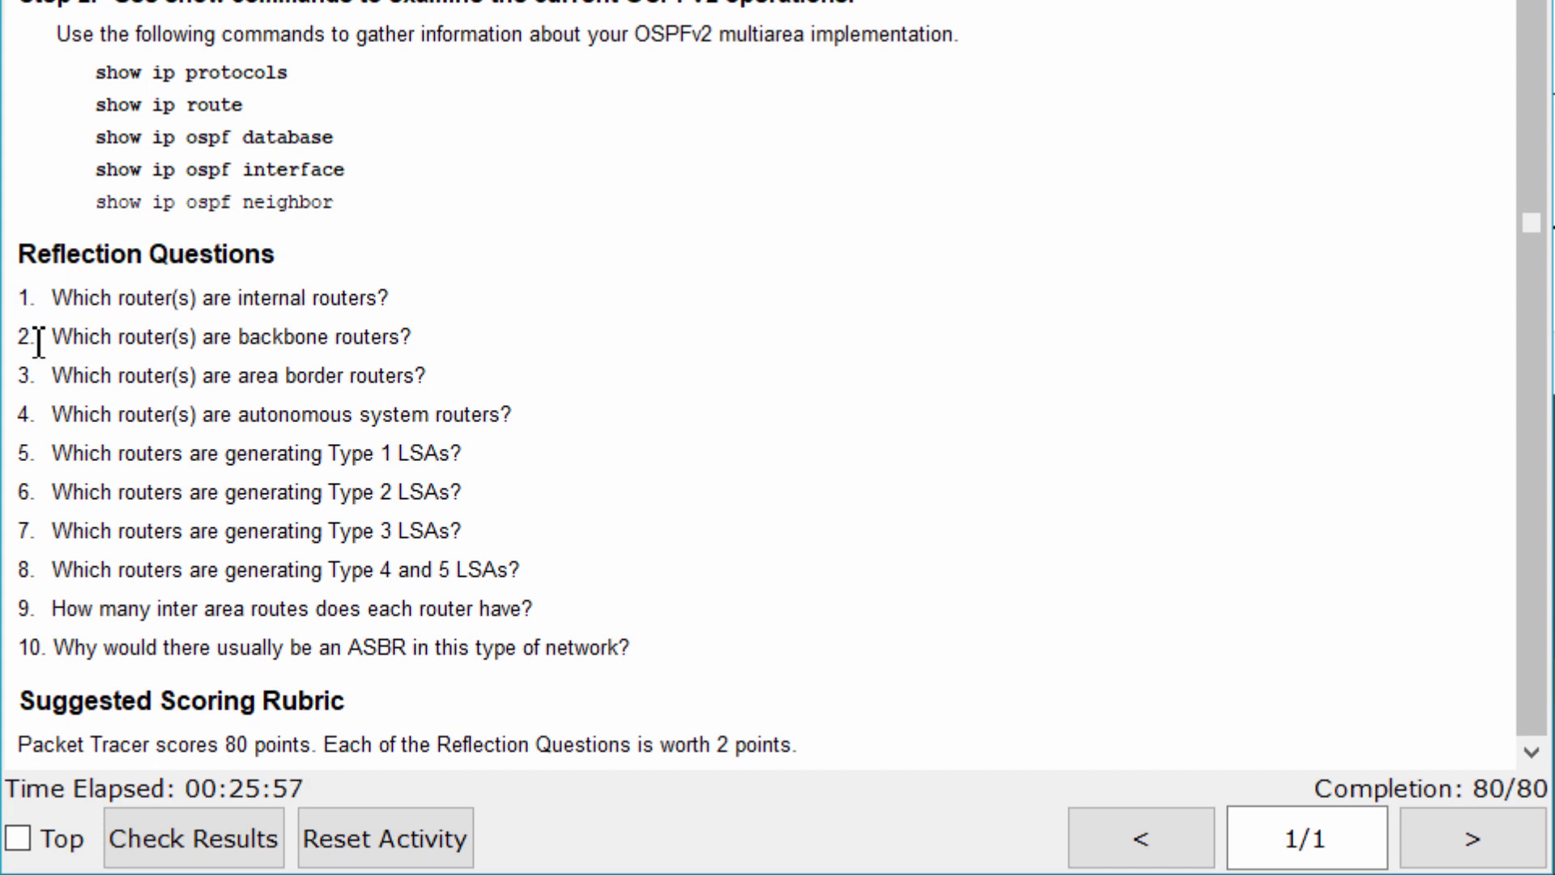
{"action": "left_click_drag", "start_coordinate": [17, 346], "coordinate": [498, 341]}
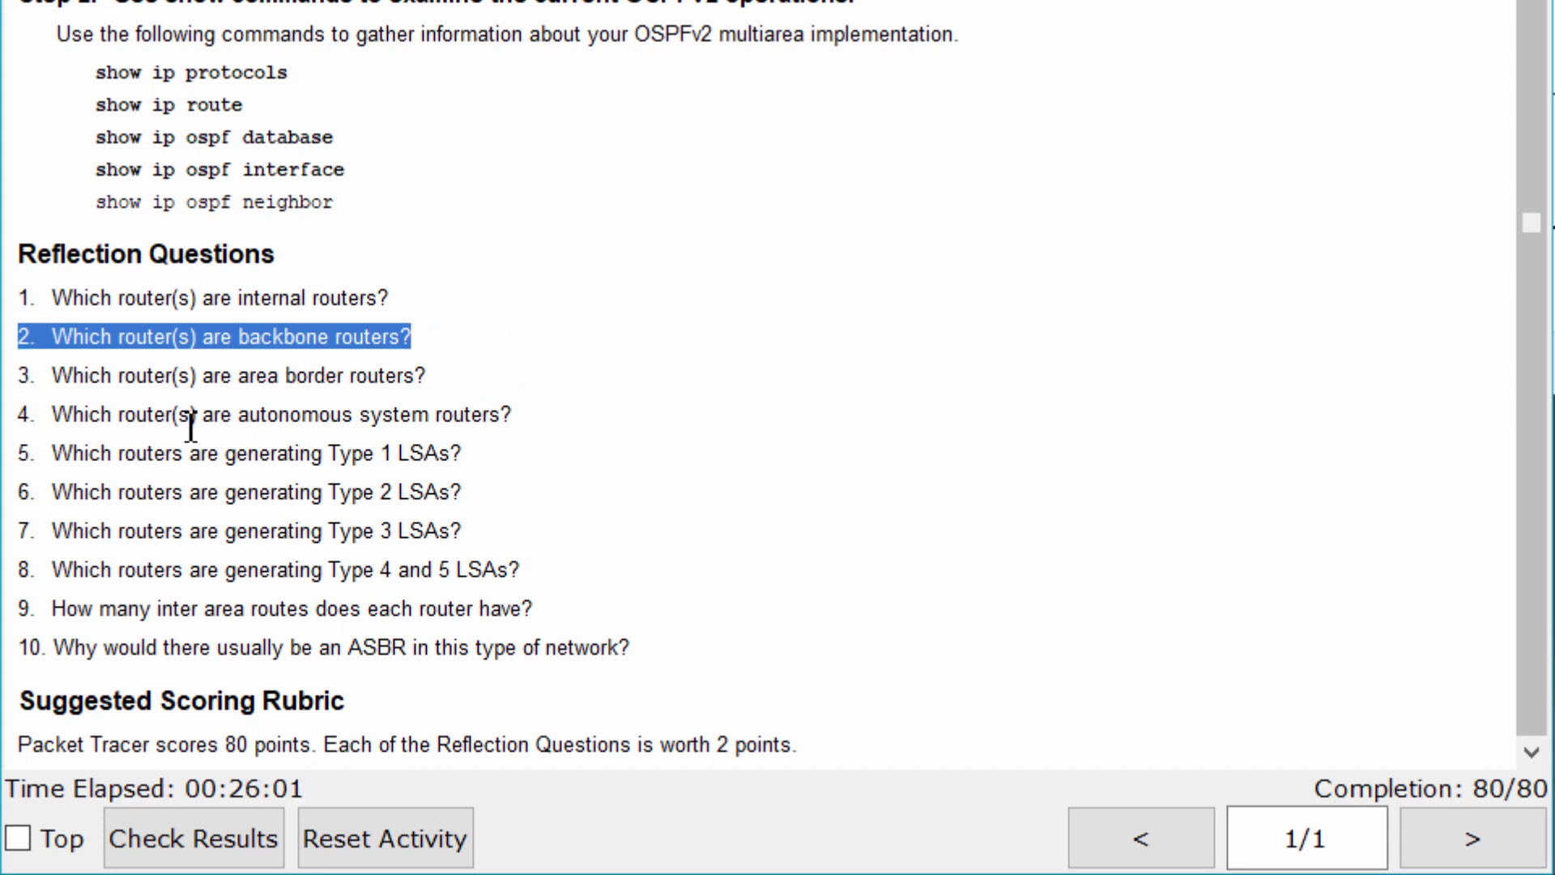
{"action": "left_click", "coordinate": [32, 376]}
{"action": "left_click_drag", "start_coordinate": [31, 376], "coordinate": [459, 389]}
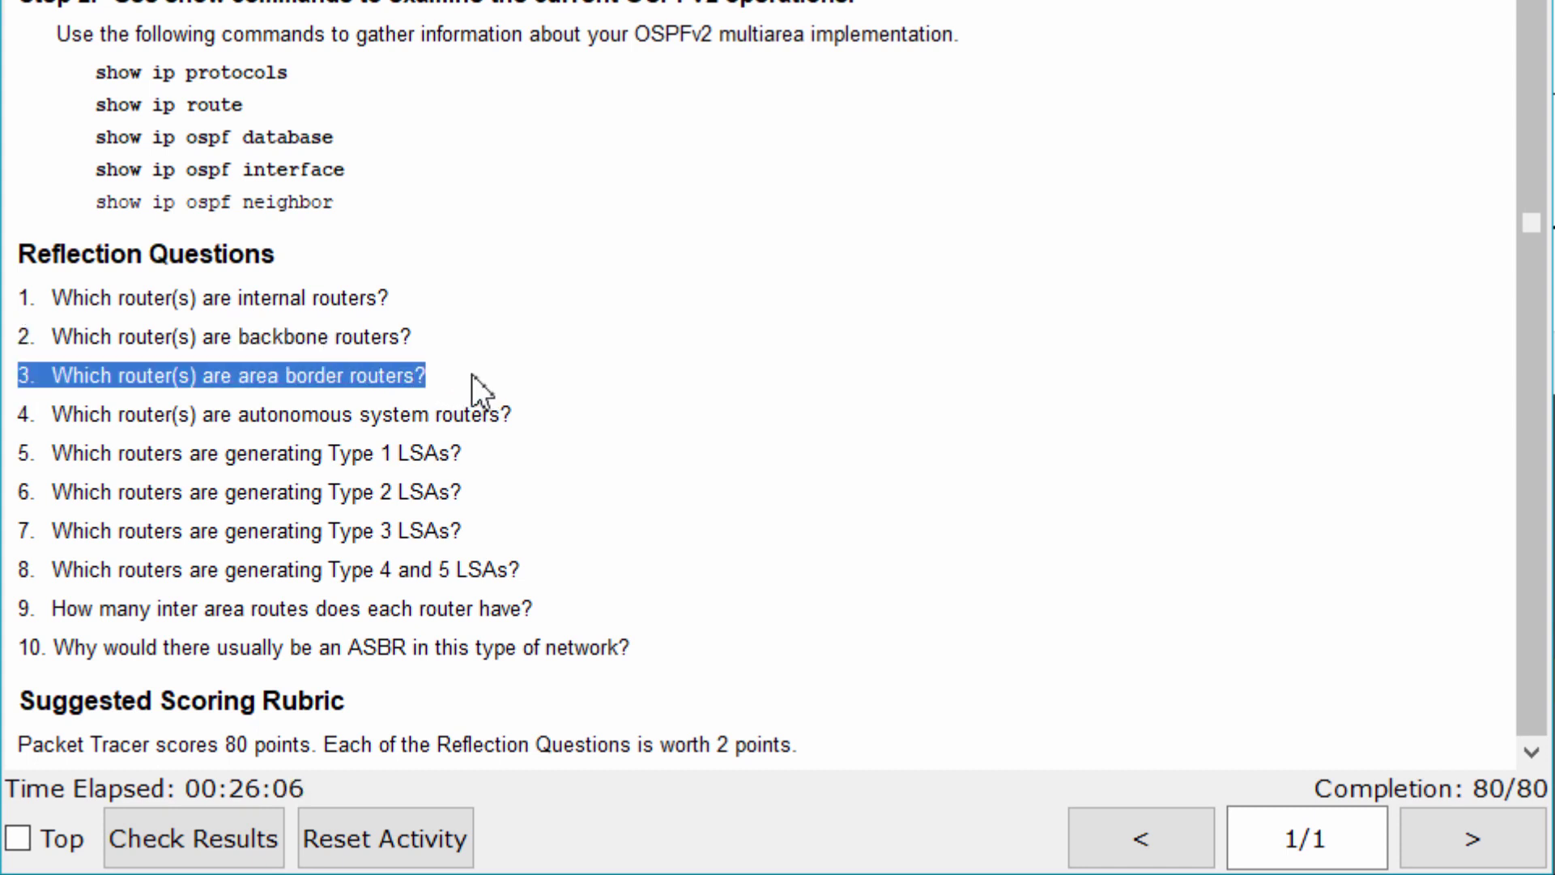
{"action": "left_click", "coordinate": [472, 373]}
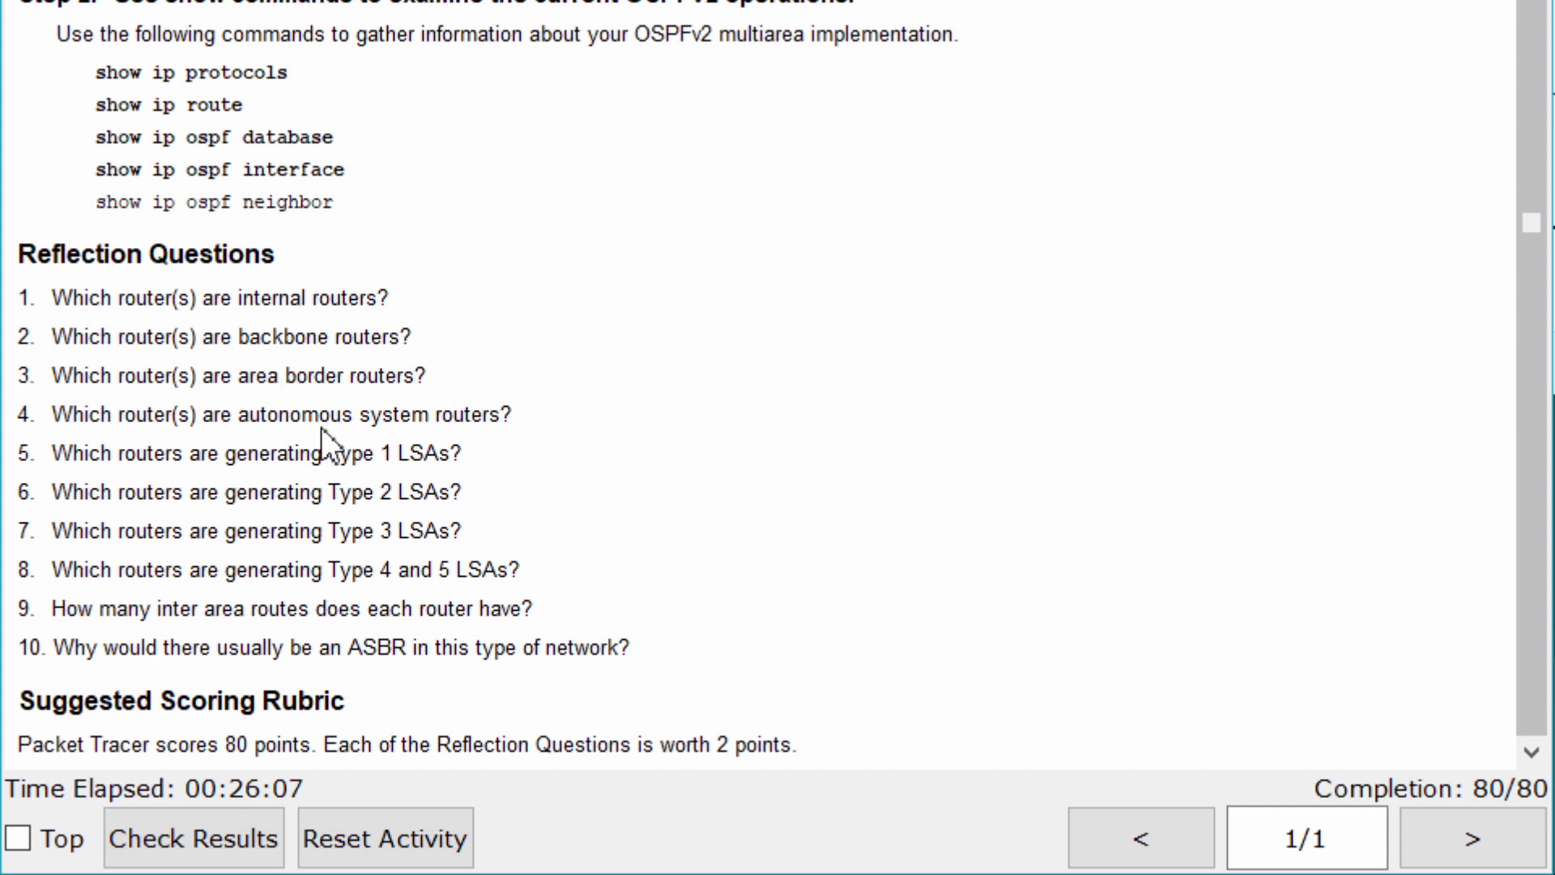
{"action": "left_click_drag", "start_coordinate": [28, 413], "coordinate": [545, 417]}
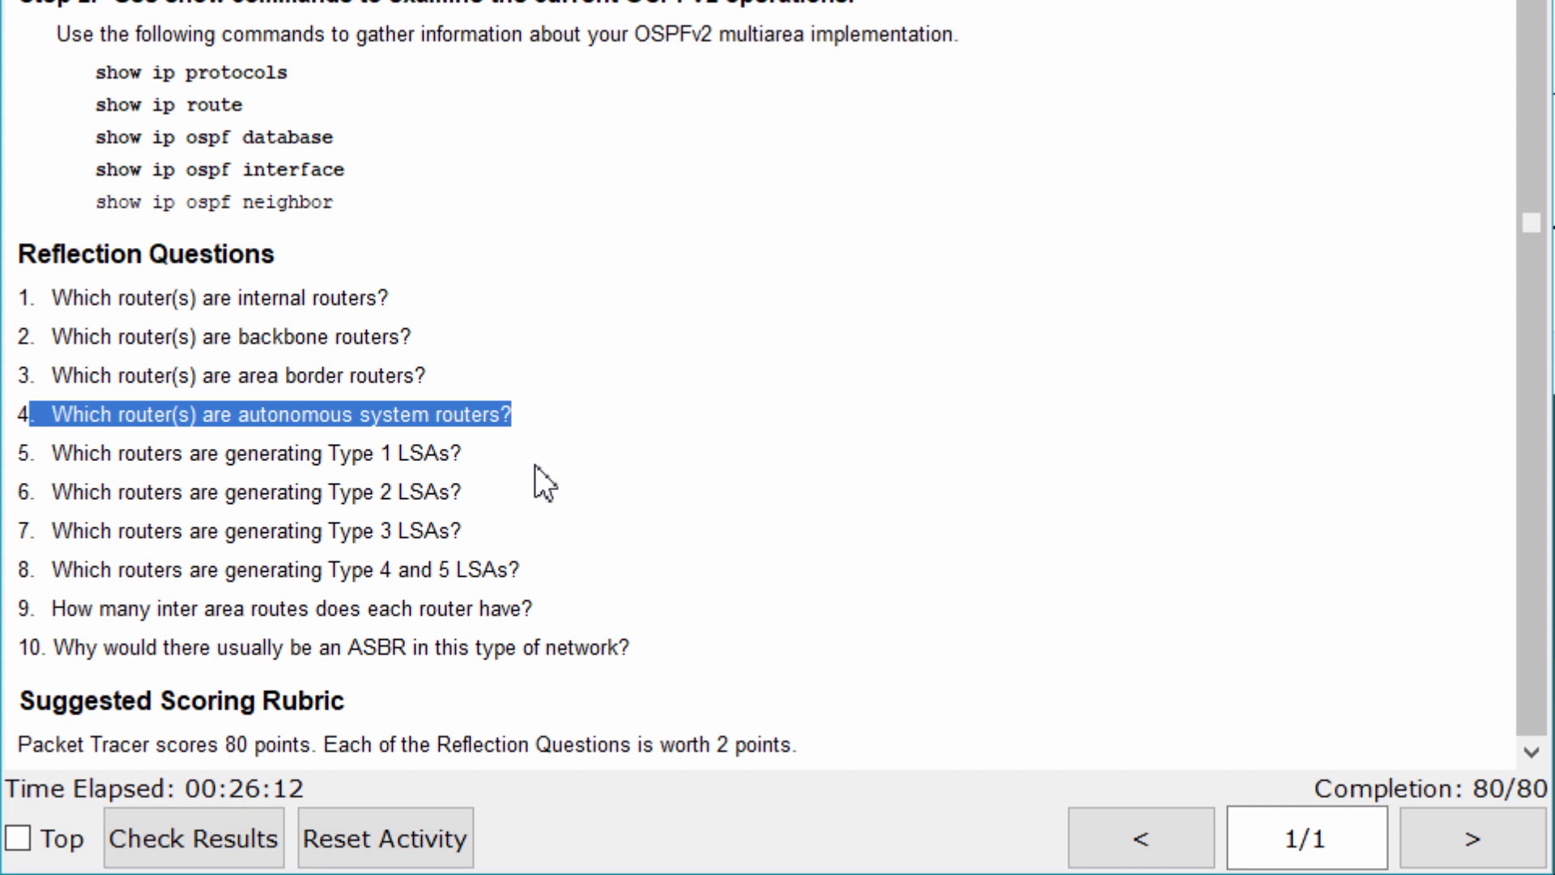
{"action": "left_click", "coordinate": [18, 459]}
Go through reflection questions 5-10 on LSA types 1-5, inter-area routes and the ASBR.
{"action": "left_click_drag", "start_coordinate": [17, 458], "coordinate": [486, 453]}
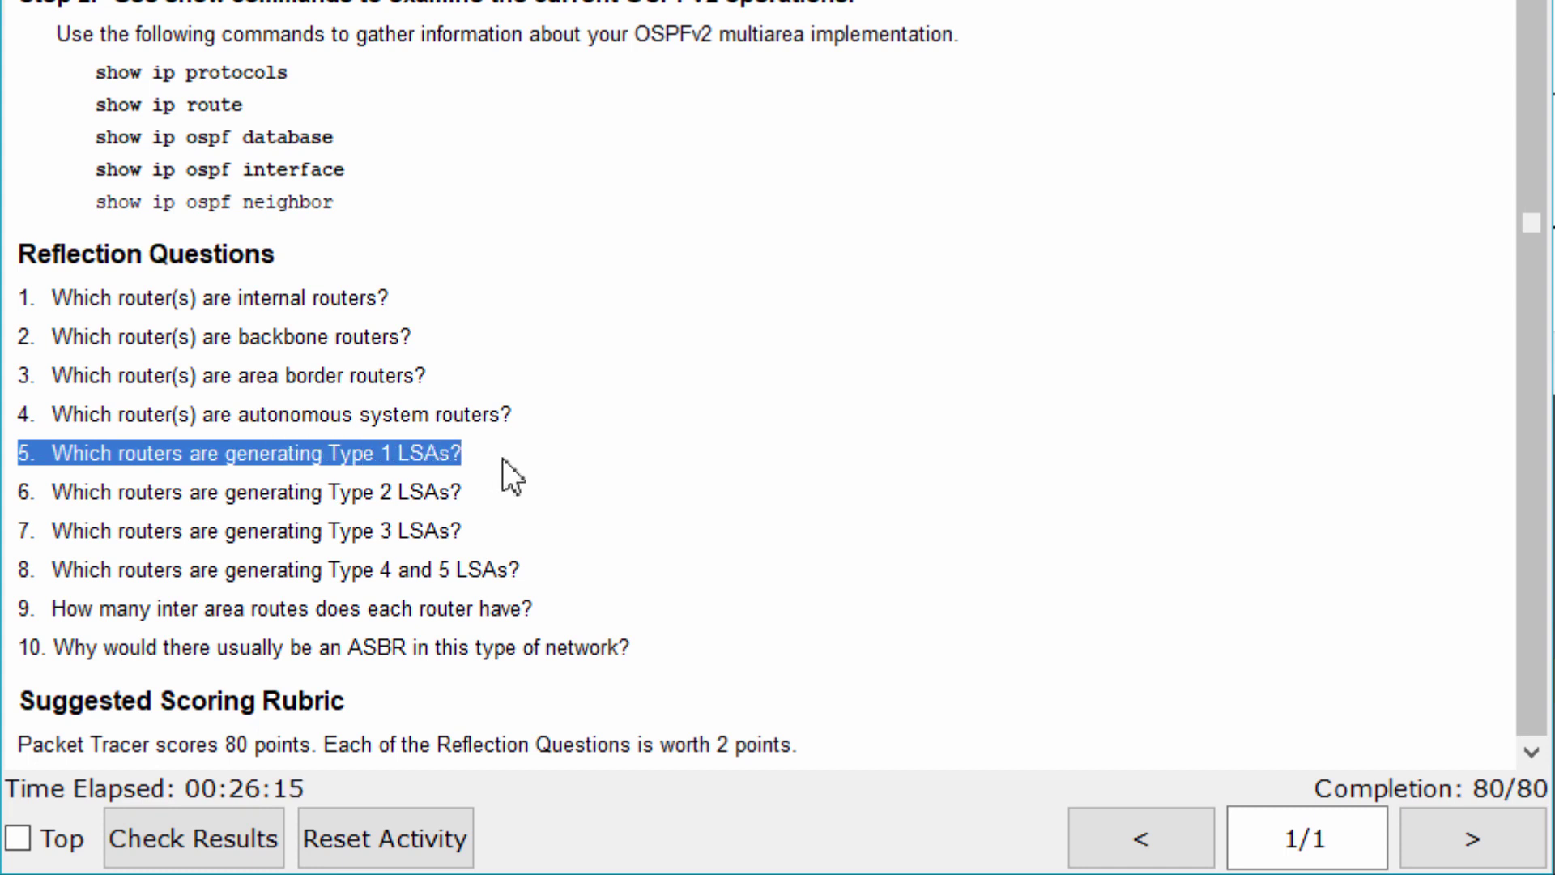
{"action": "left_click", "coordinate": [502, 459]}
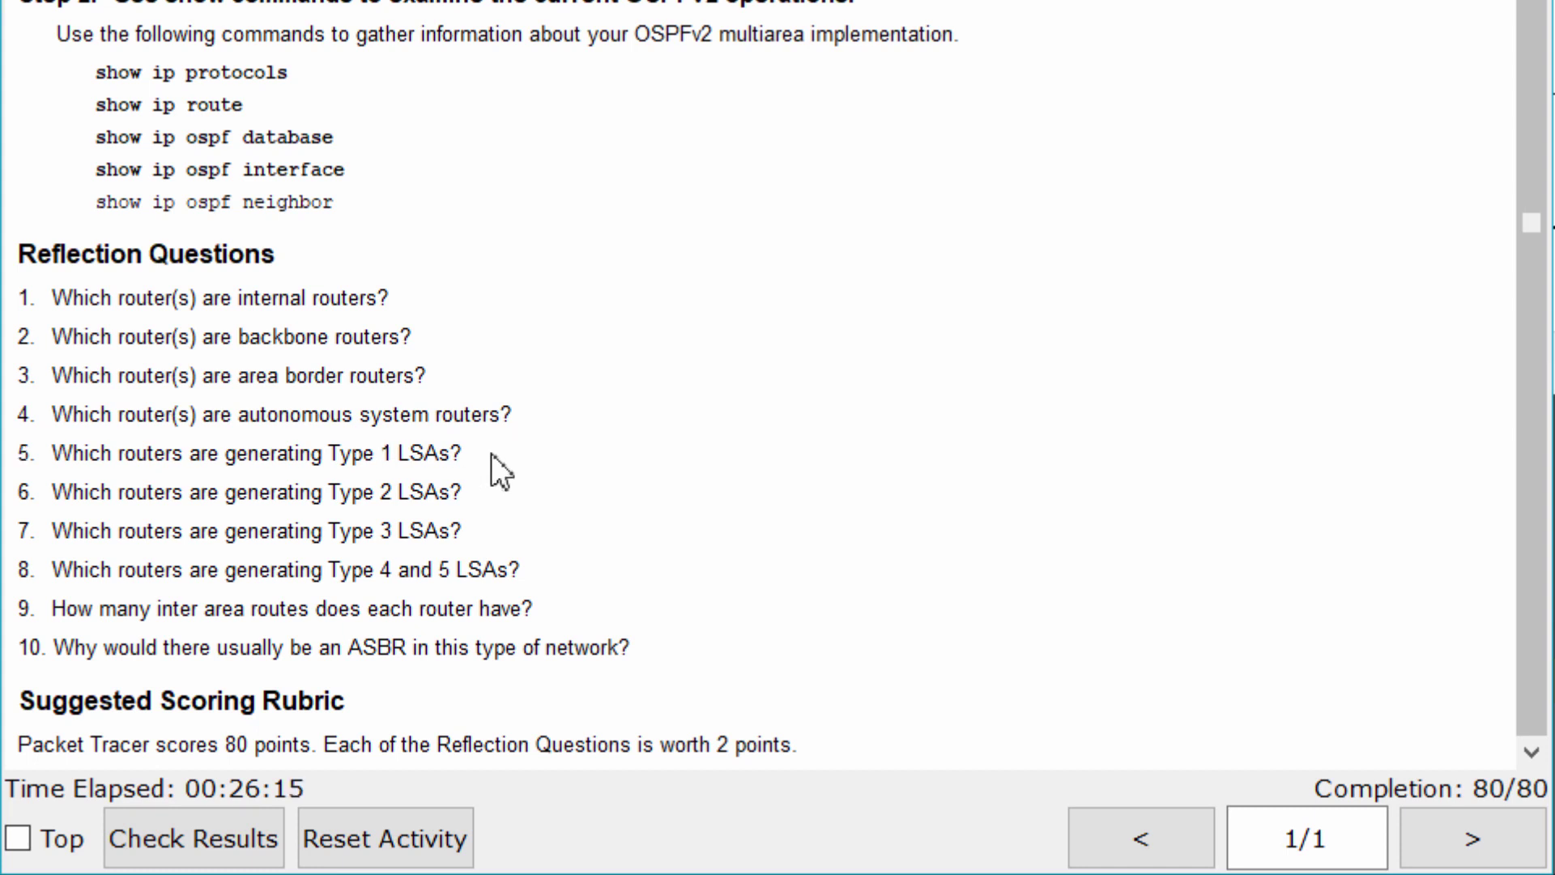
{"action": "left_click_drag", "start_coordinate": [26, 489], "coordinate": [498, 496]}
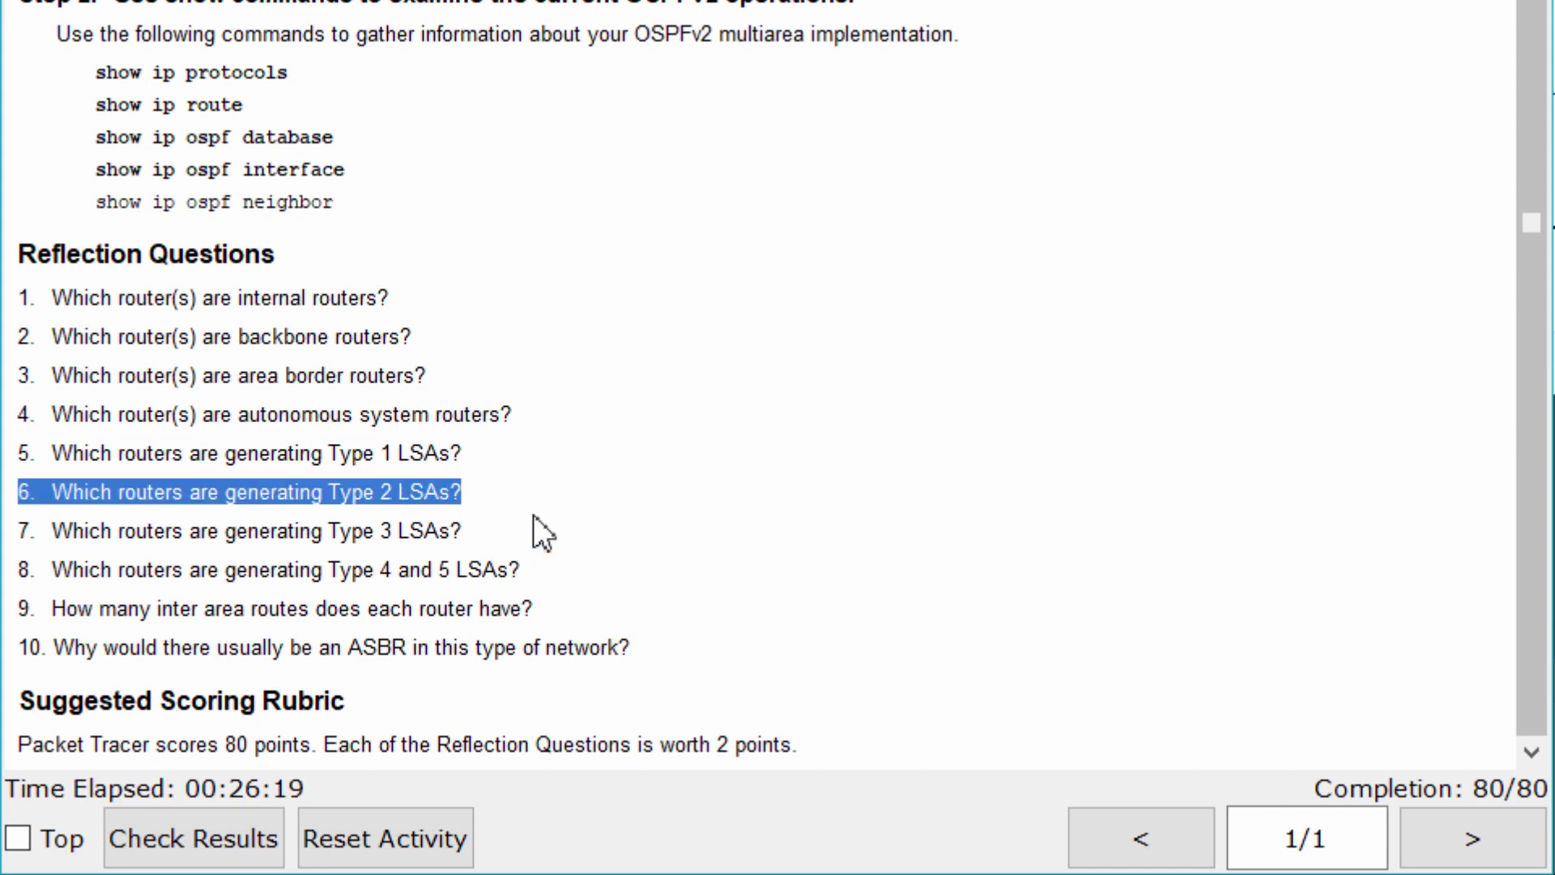
{"action": "left_click", "coordinate": [533, 513]}
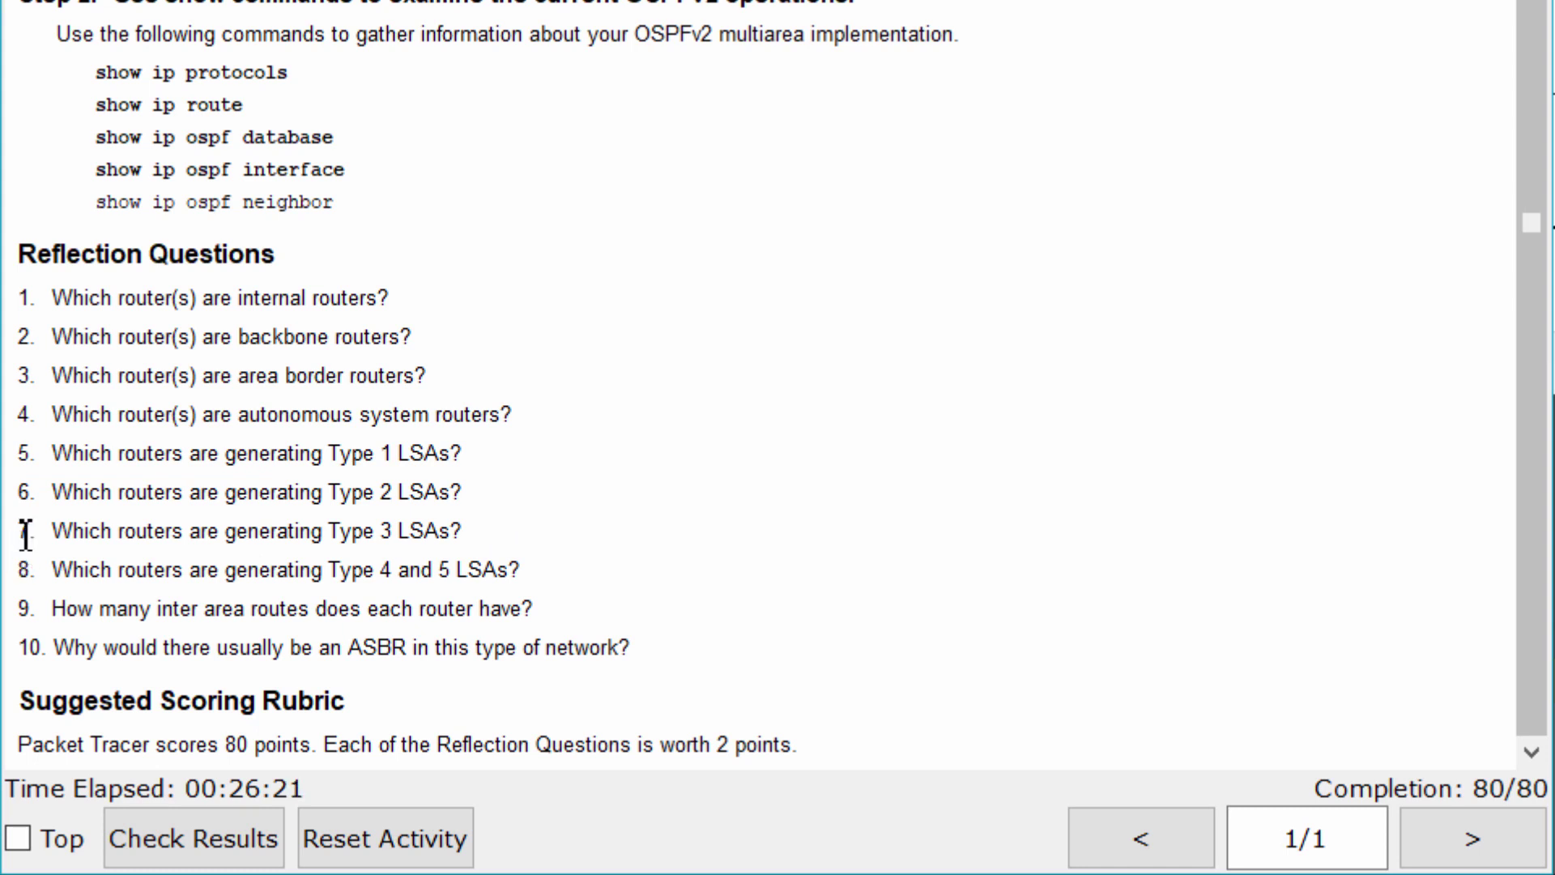
{"action": "left_click_drag", "start_coordinate": [24, 530], "coordinate": [489, 531]}
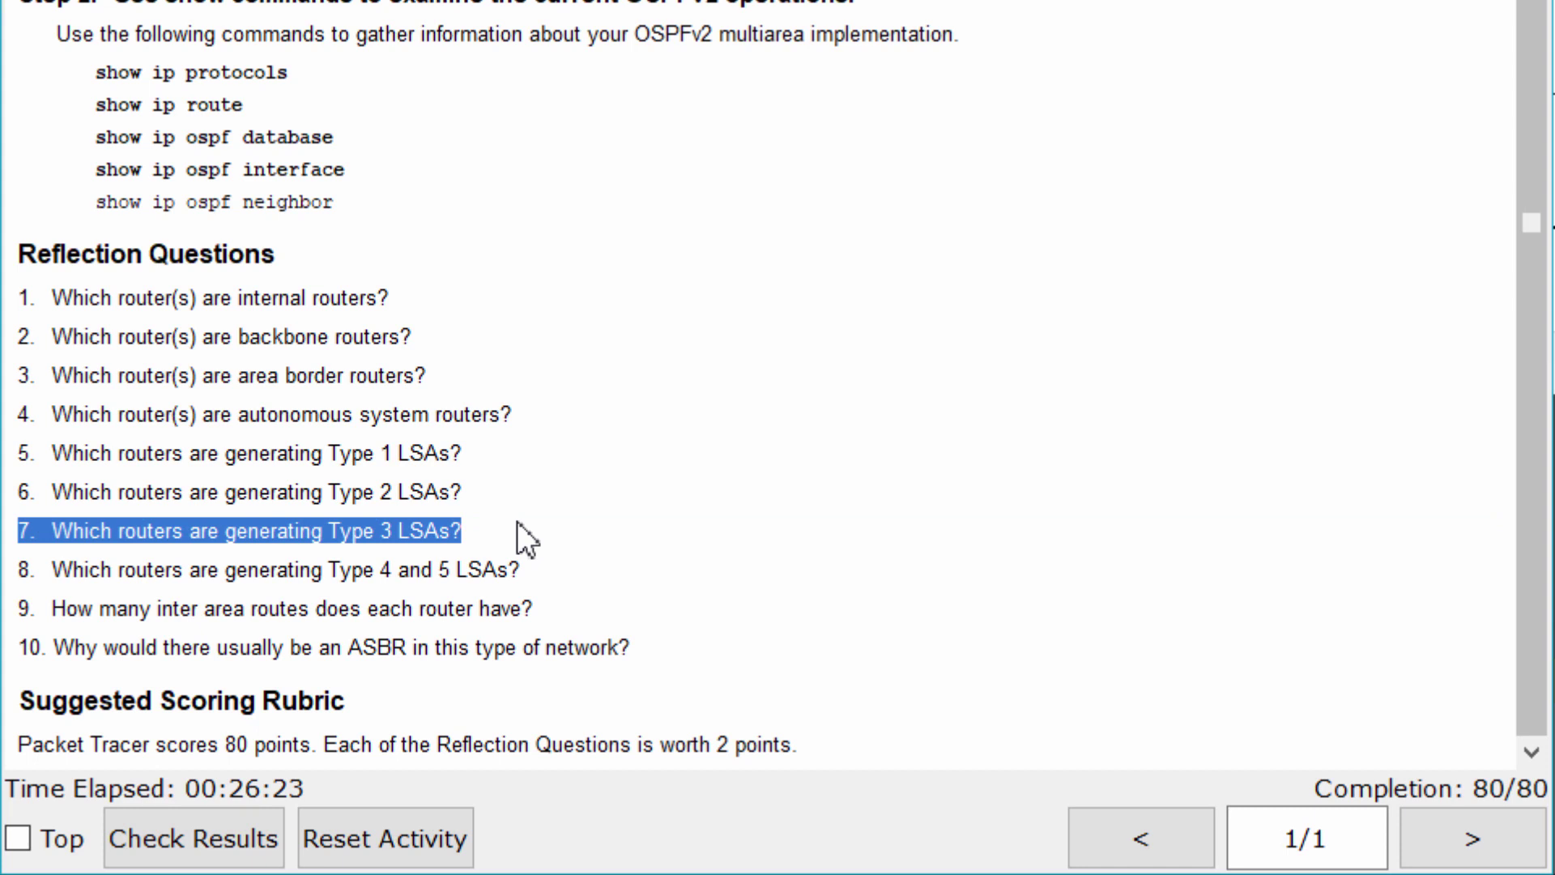
{"action": "left_click", "coordinate": [527, 539]}
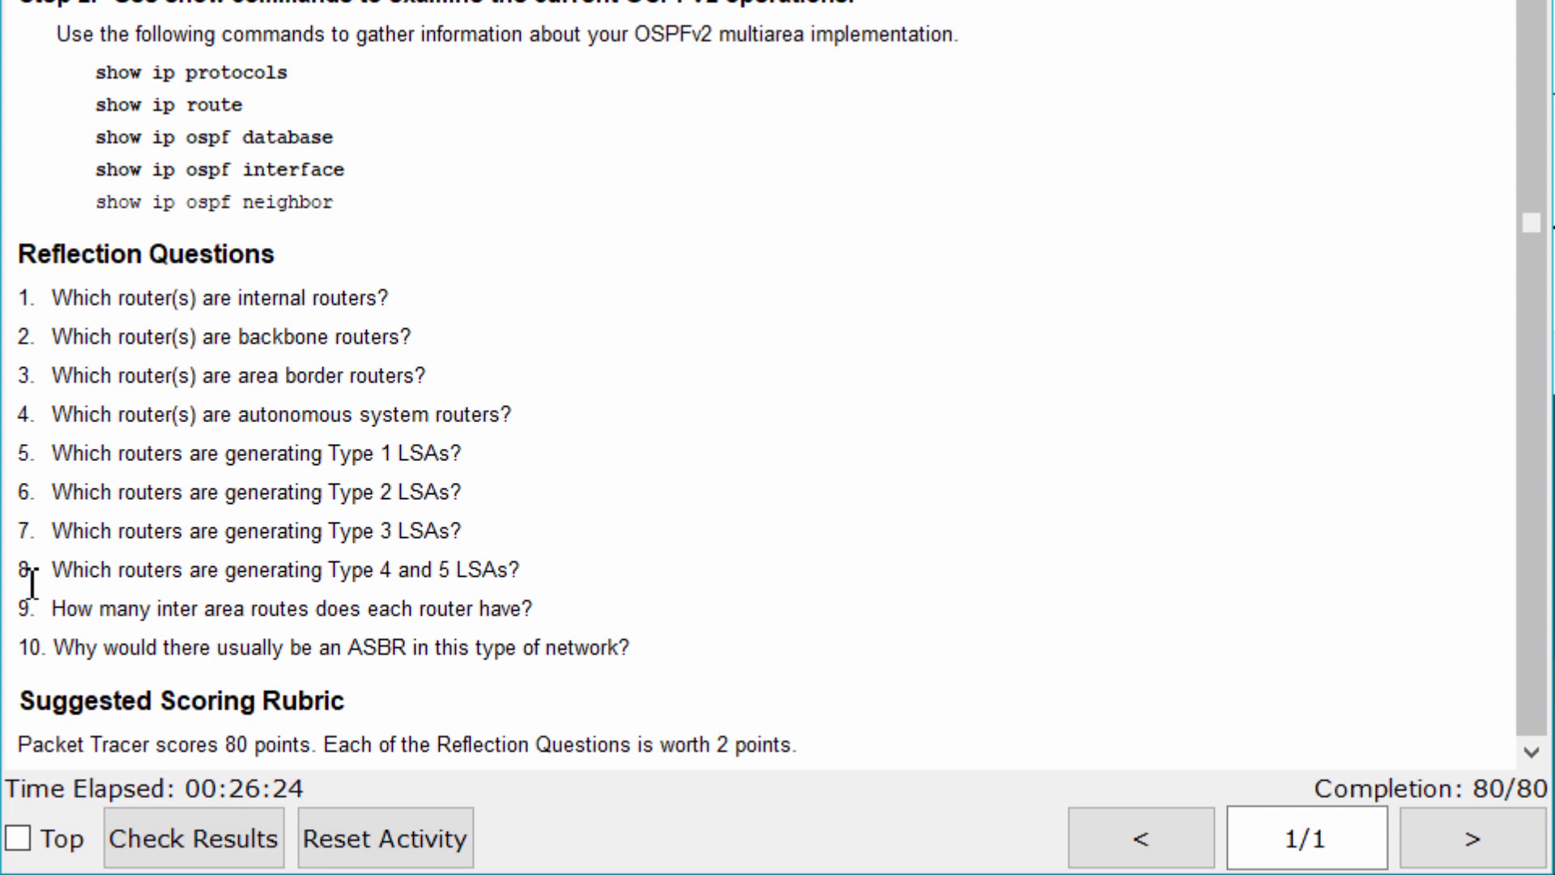
{"action": "left_click_drag", "start_coordinate": [24, 567], "coordinate": [573, 567]}
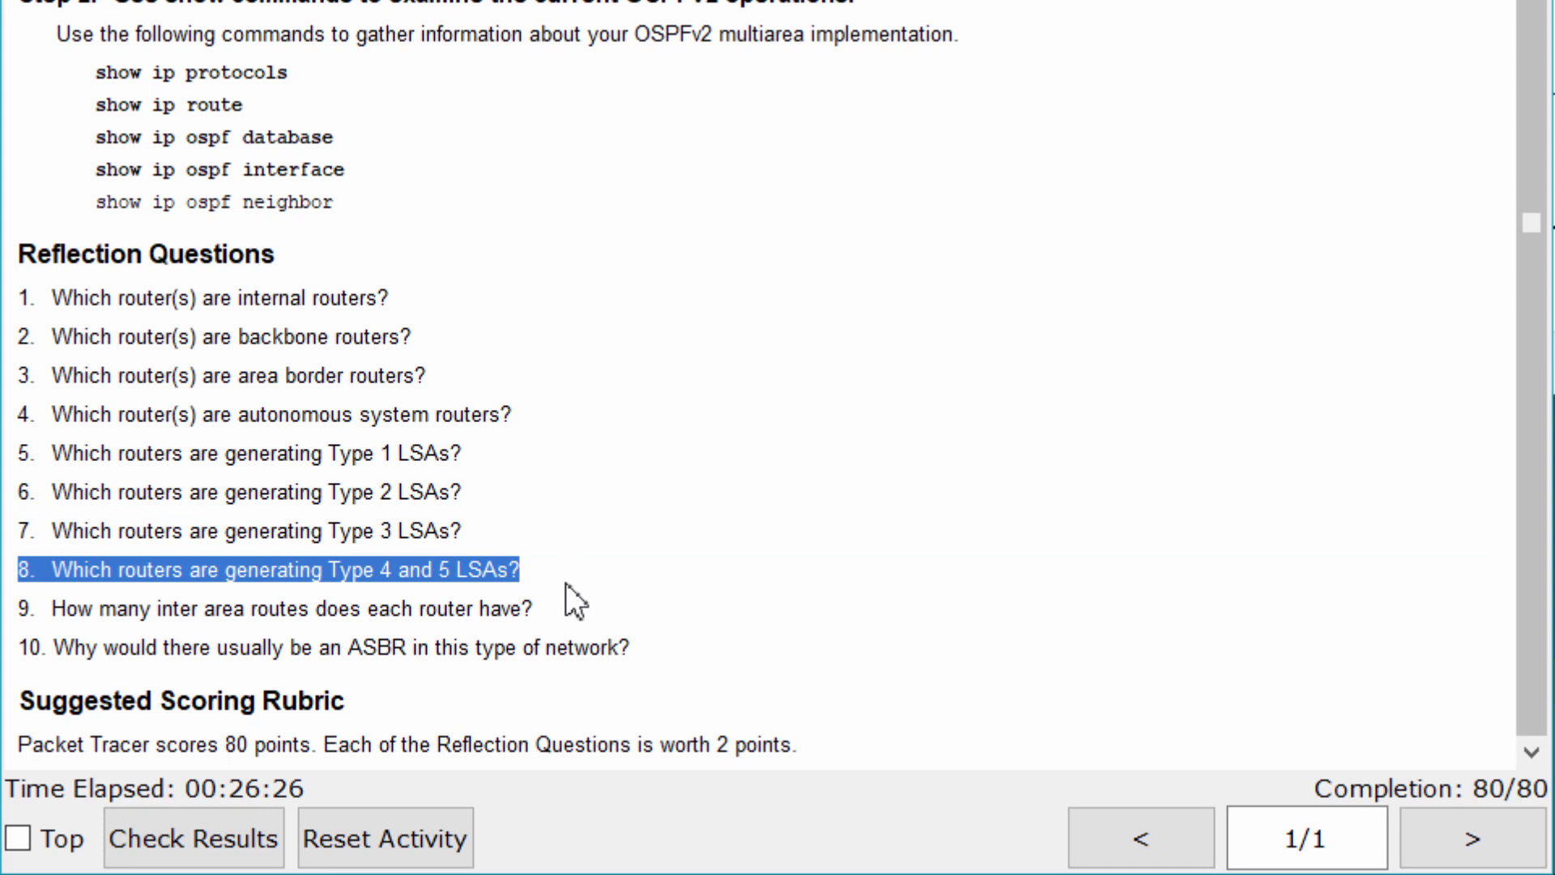
{"action": "left_click", "coordinate": [63, 608]}
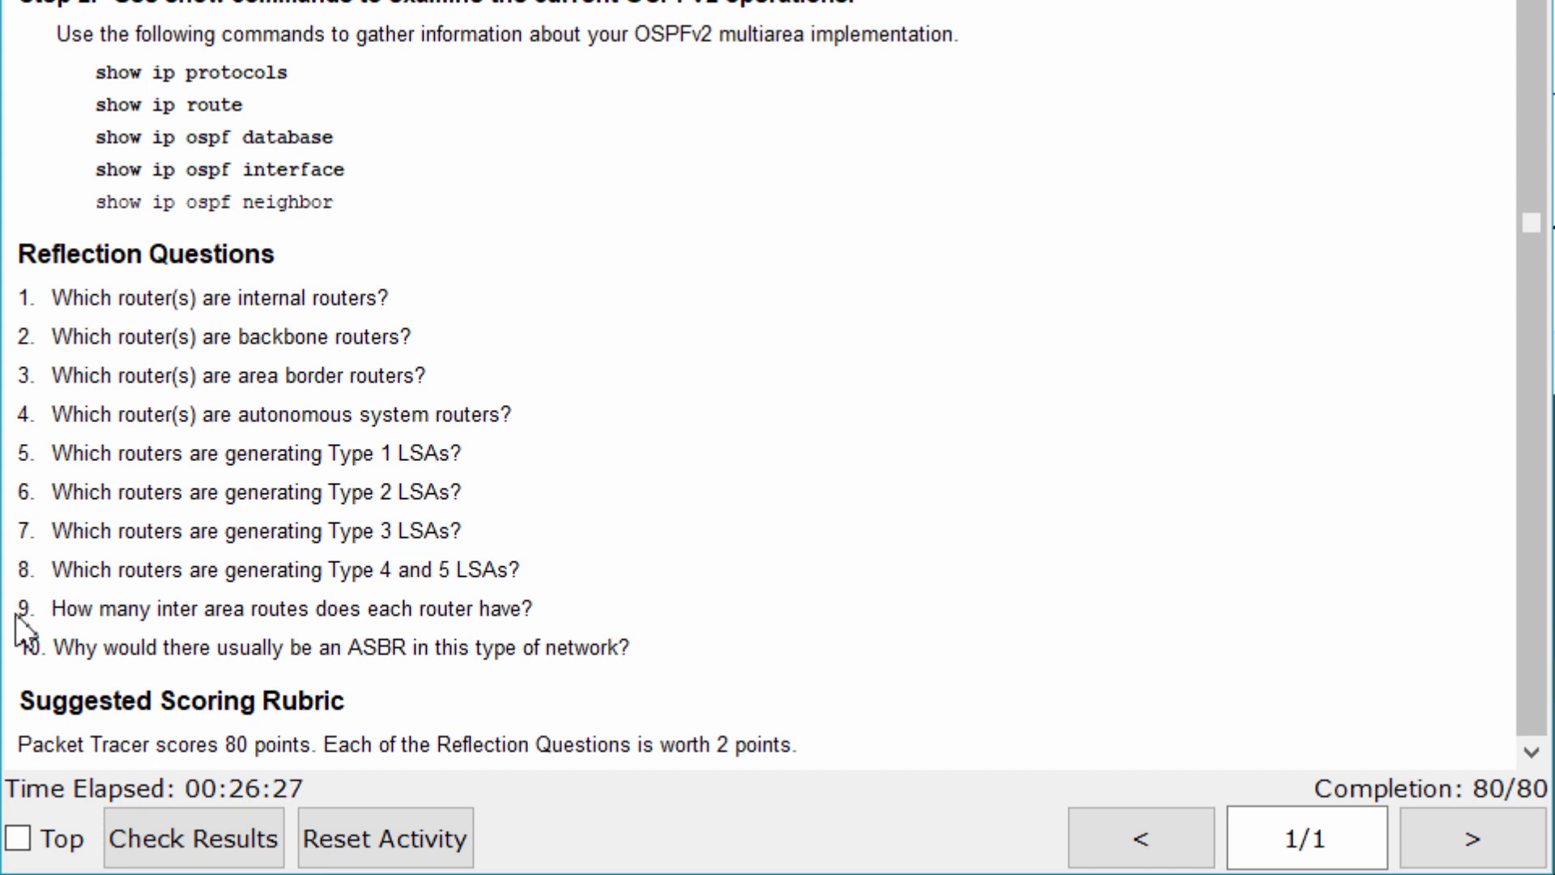
{"action": "left_click_drag", "start_coordinate": [19, 617], "coordinate": [574, 604]}
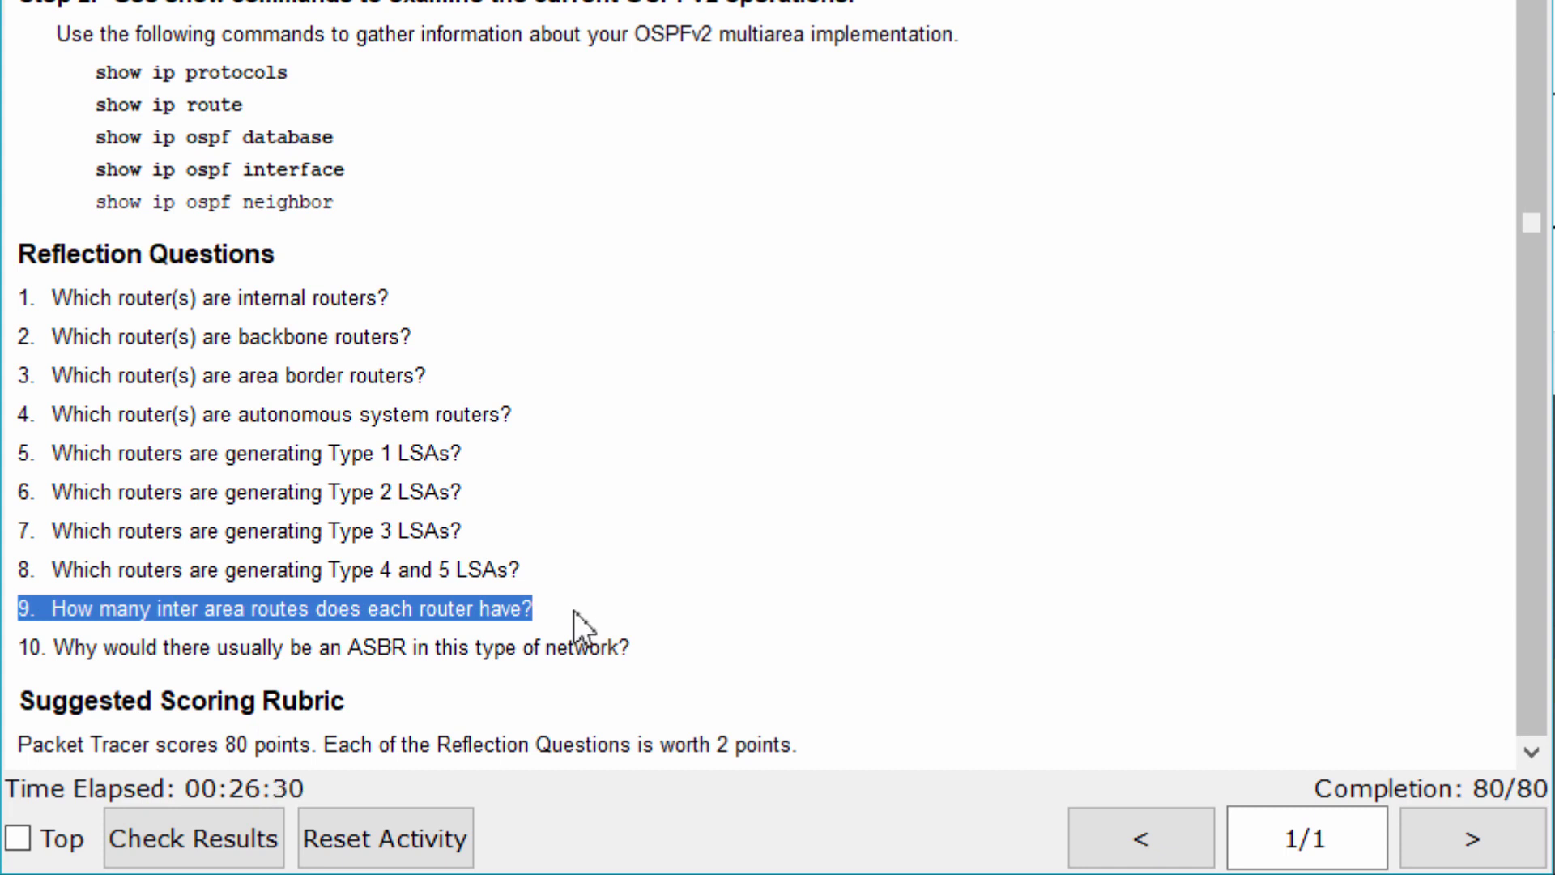
{"action": "left_click", "coordinate": [574, 611]}
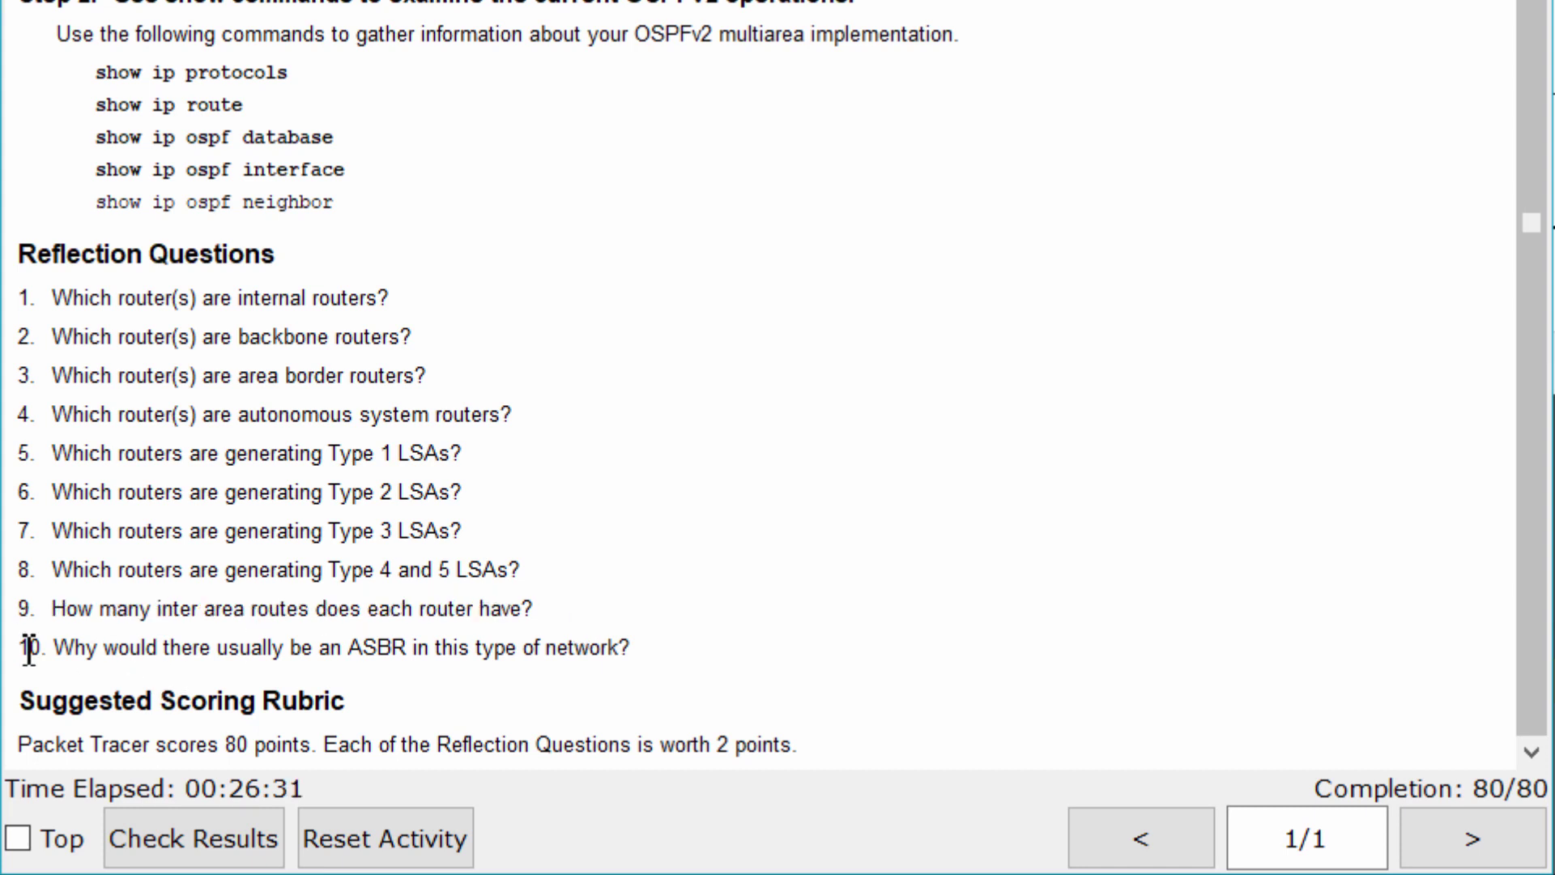
{"action": "left_click_drag", "start_coordinate": [29, 648], "coordinate": [699, 657]}
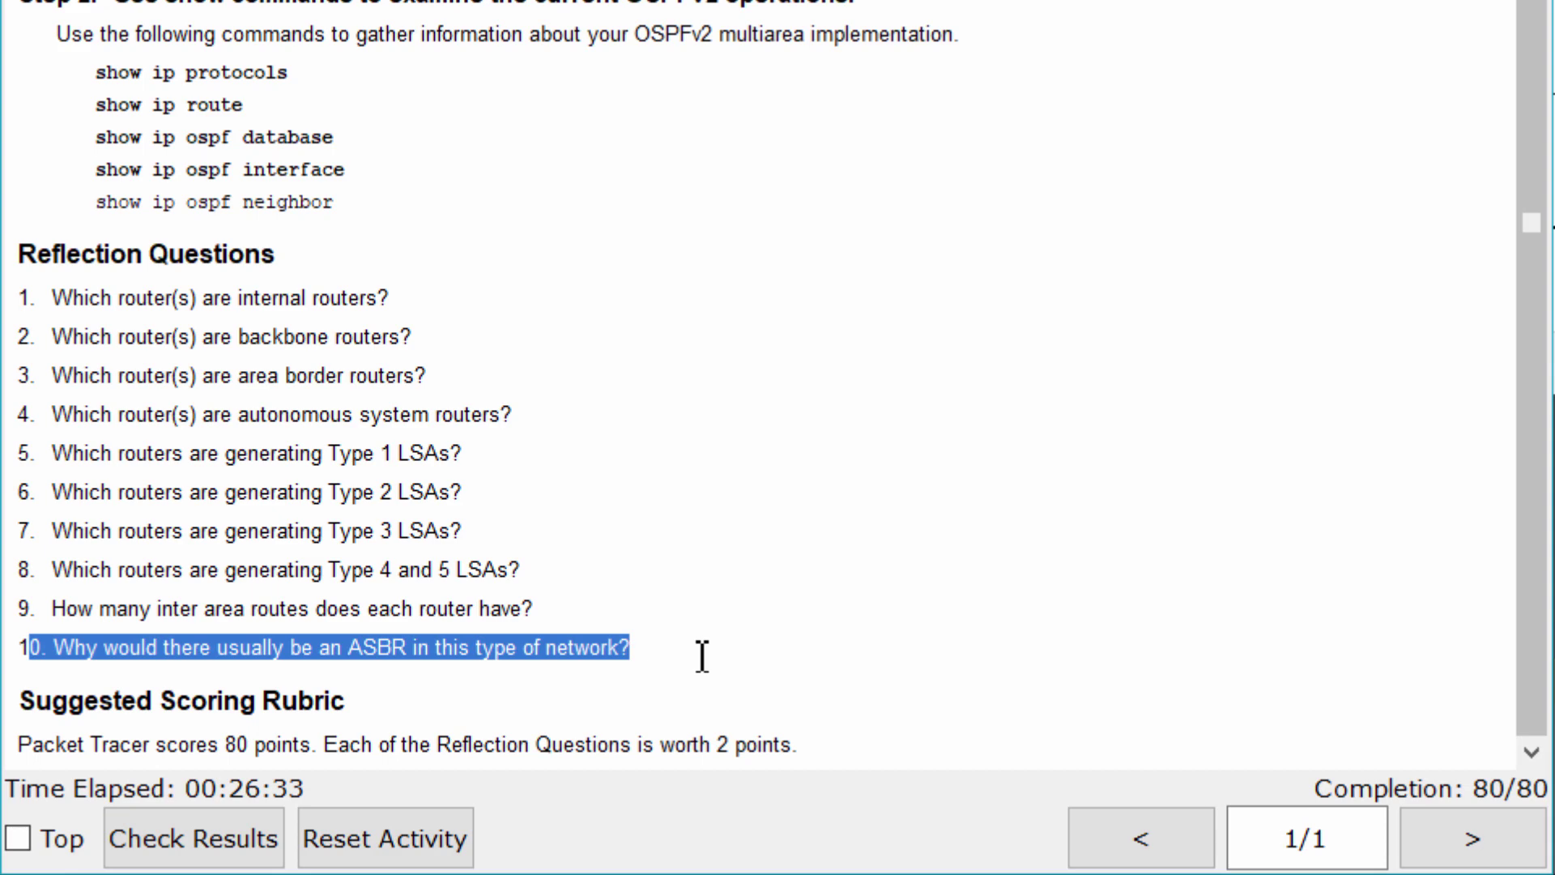
{"action": "left_click", "coordinate": [694, 669]}
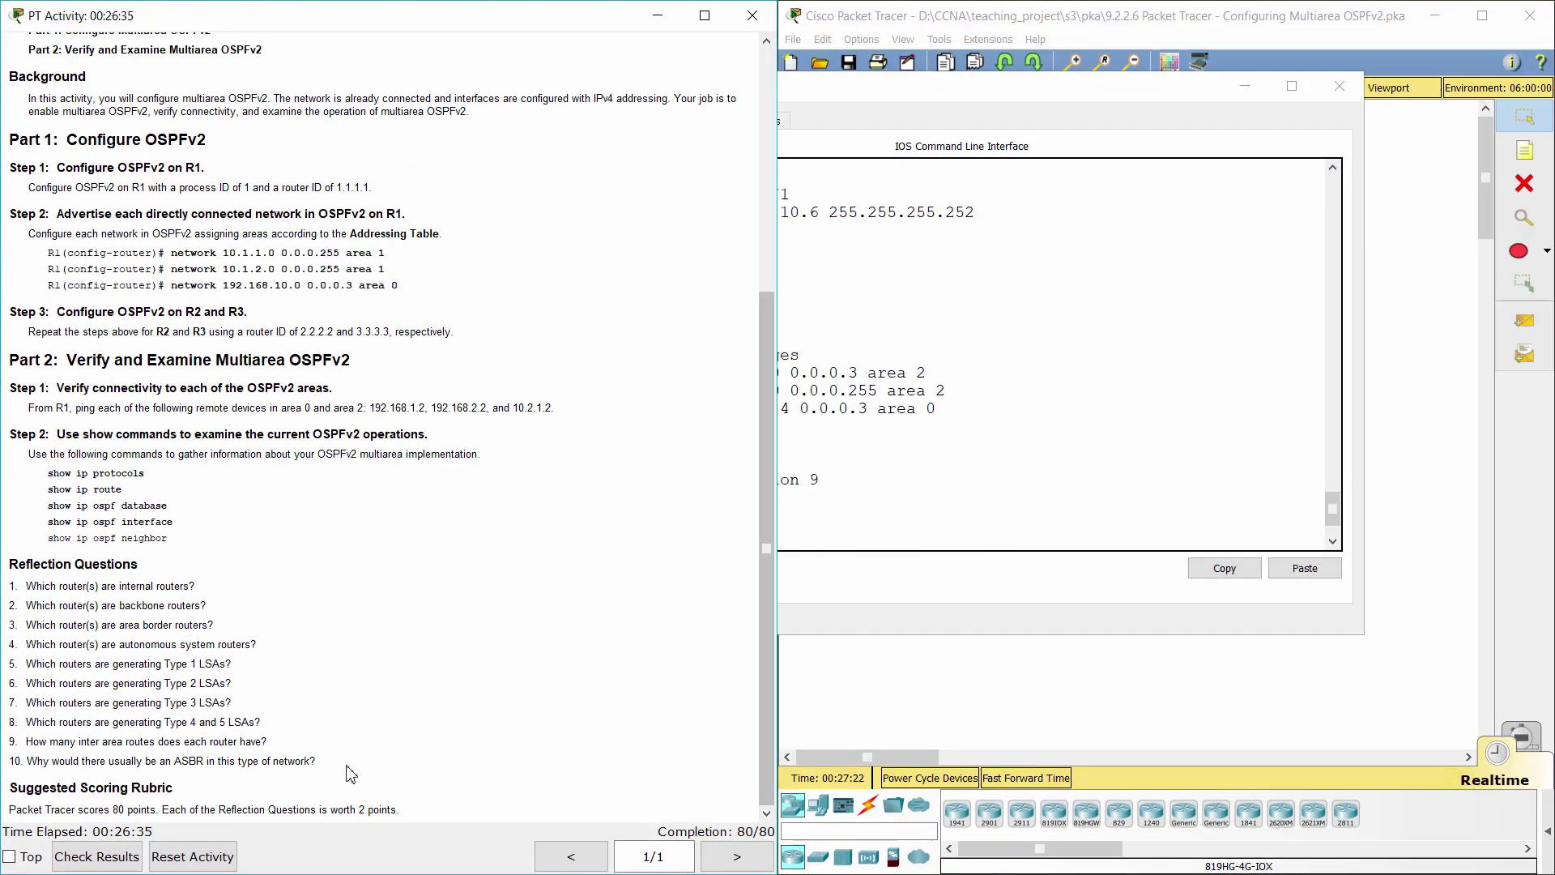
{"action": "left_click", "coordinate": [912, 729]}
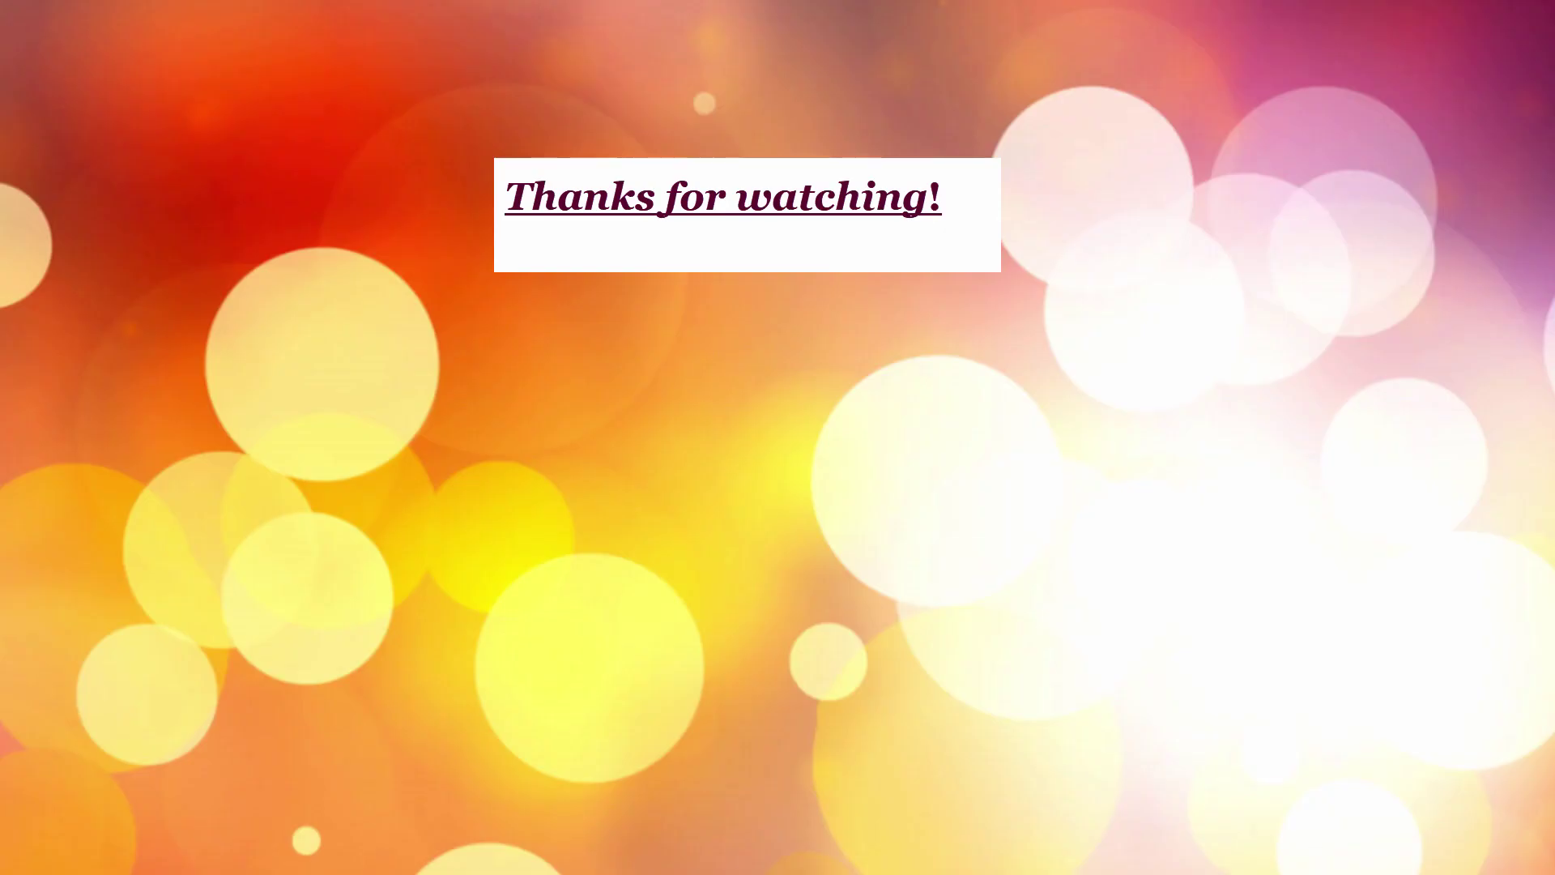